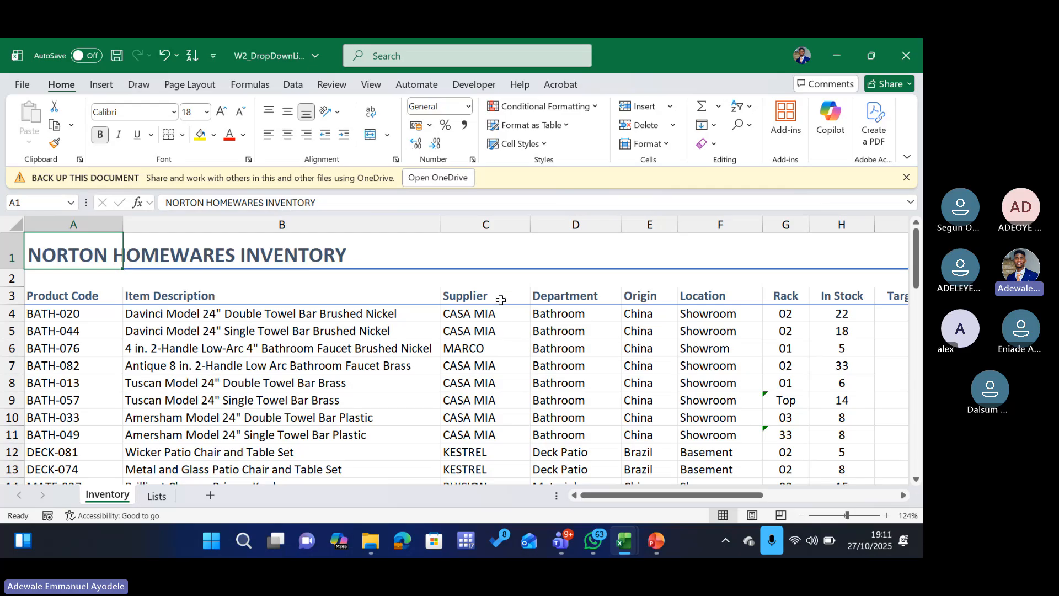
Set the tab color of the Lists sheet to blue
click(495, 297)
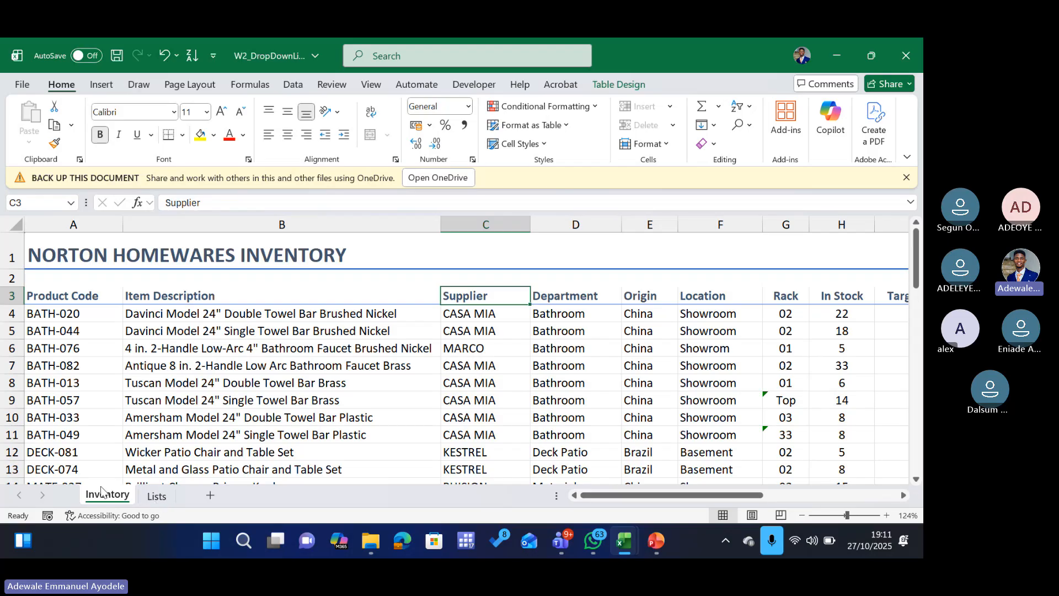
click(155, 496)
right_click(157, 496)
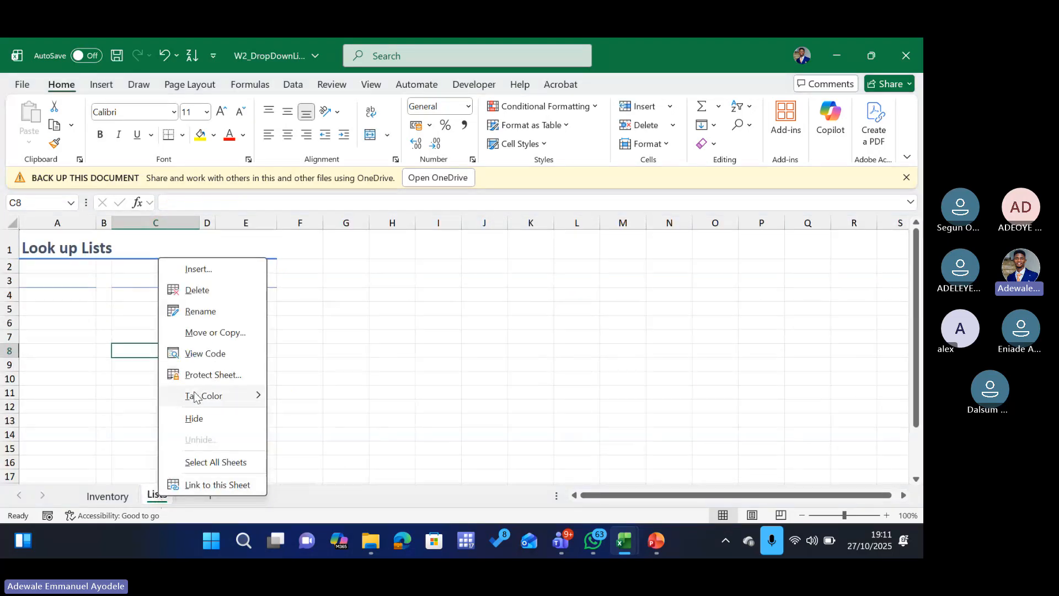
mouse_move(196, 398)
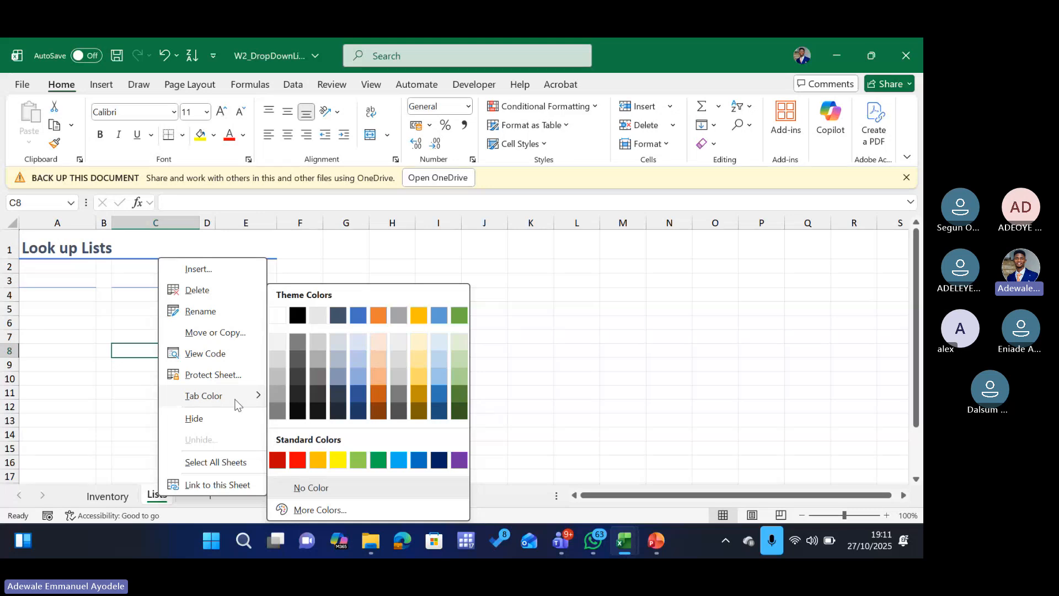
key(Escape)
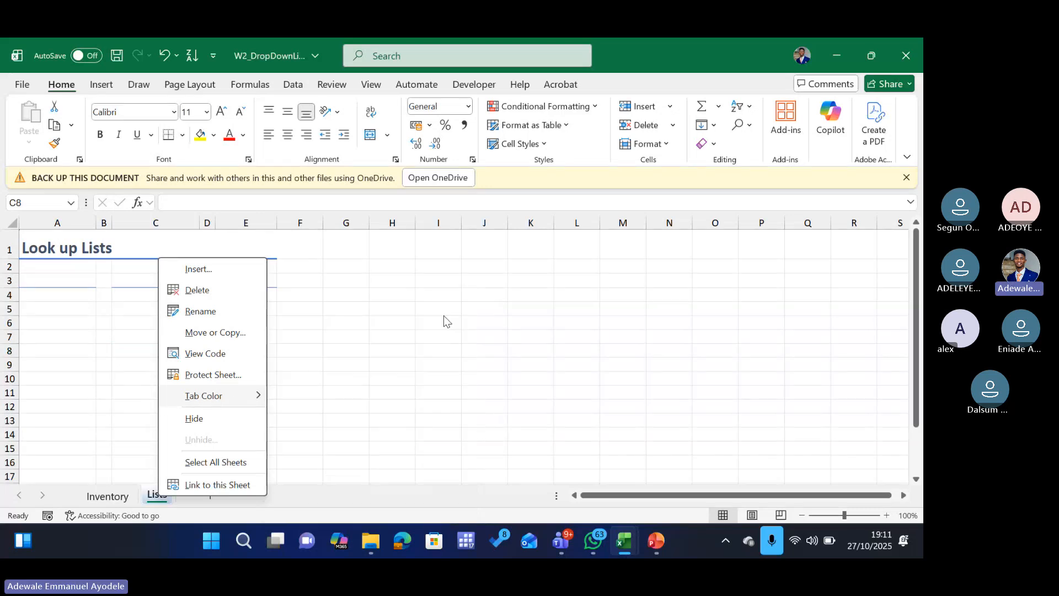
key(Escape)
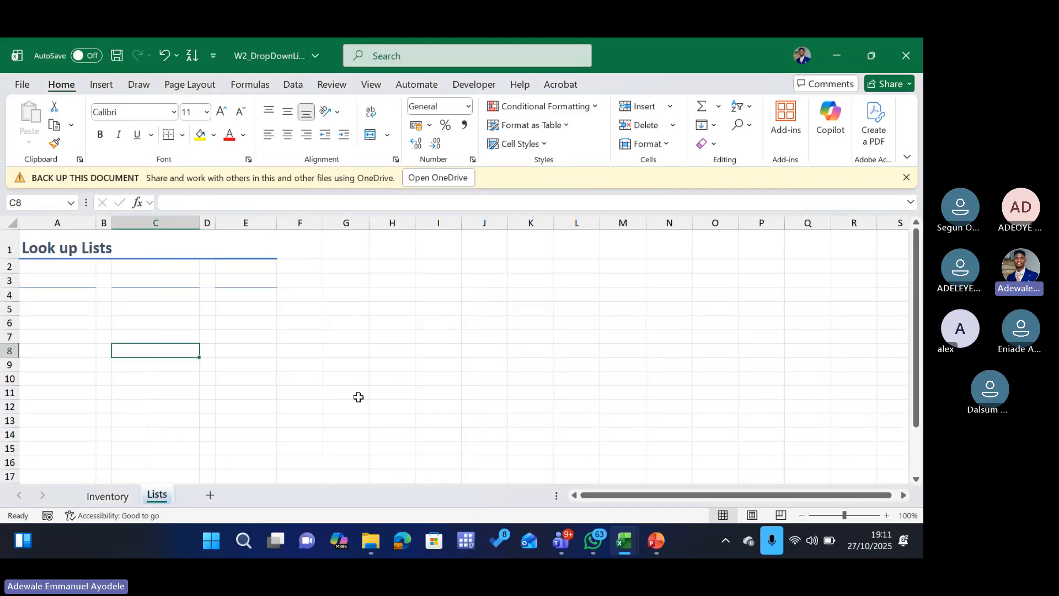
Set the tab color of the Inventory sheet to dark orange
click(105, 499)
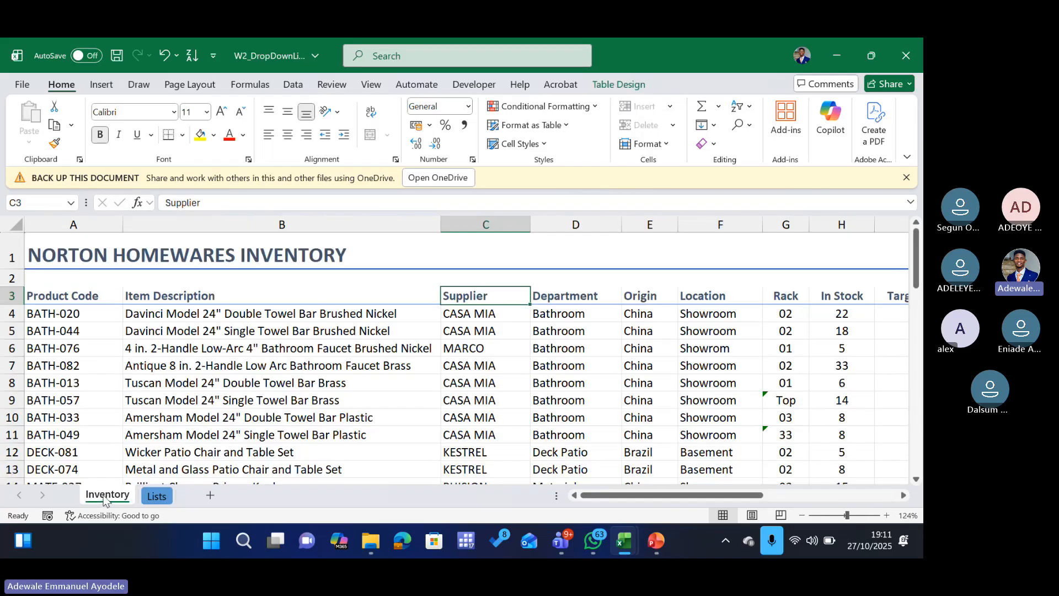
right_click(105, 498)
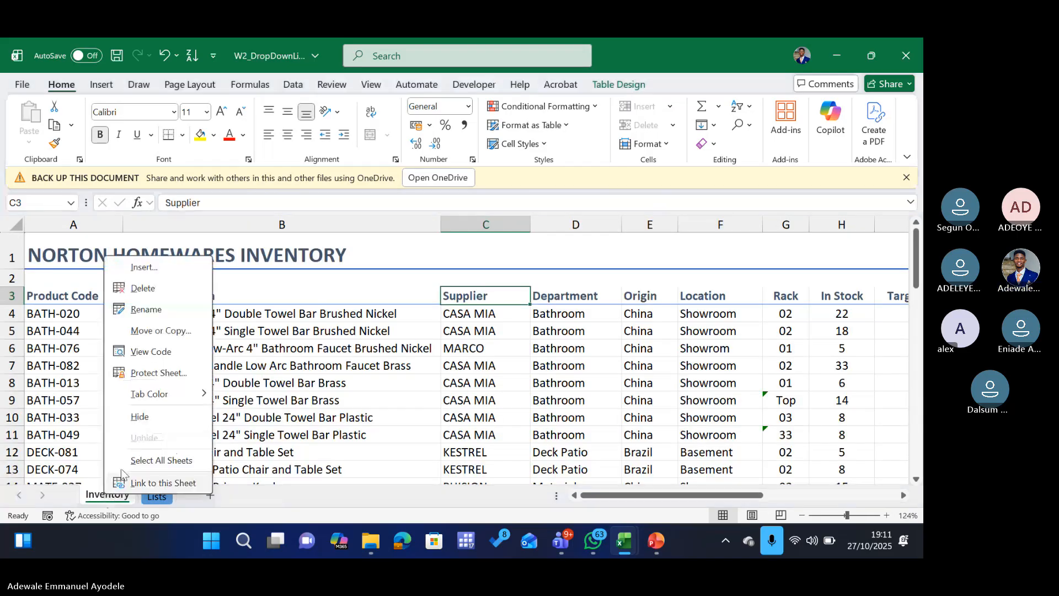
click(160, 393)
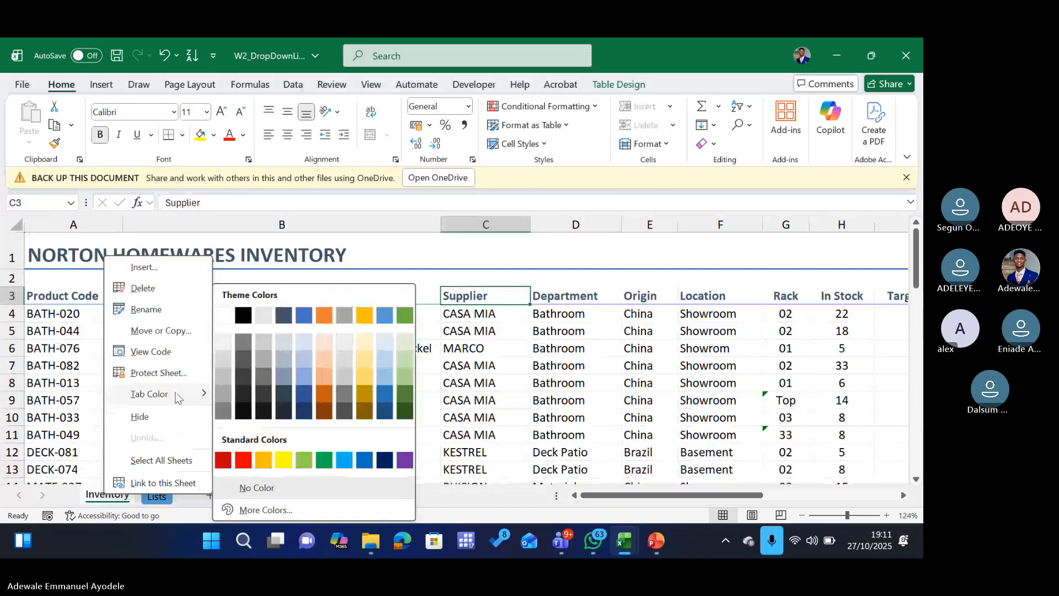
click(321, 391)
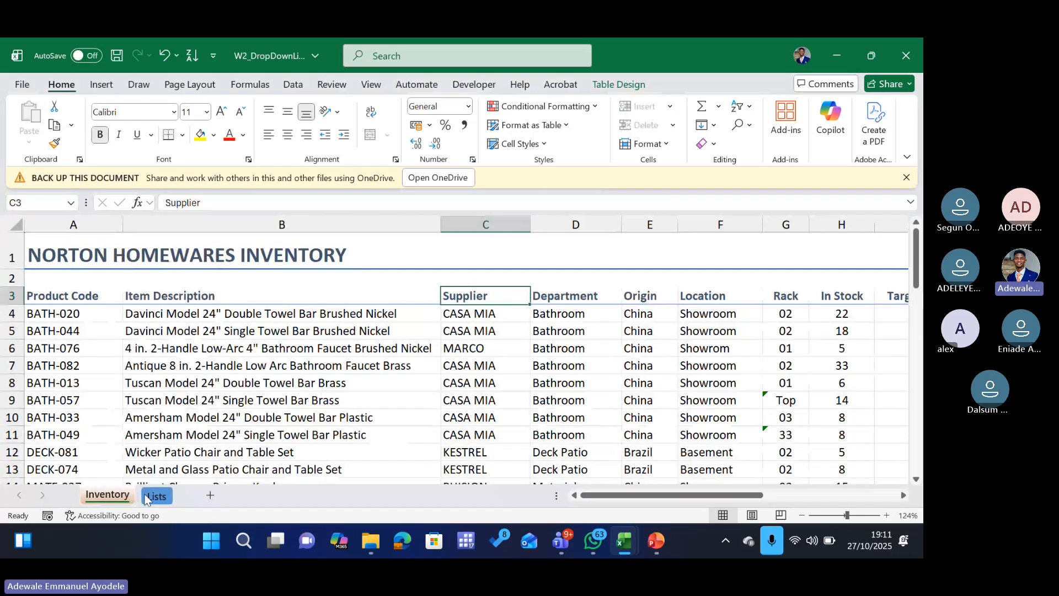
Compare the Inventory and Lists sheets and their tab colors
click(156, 496)
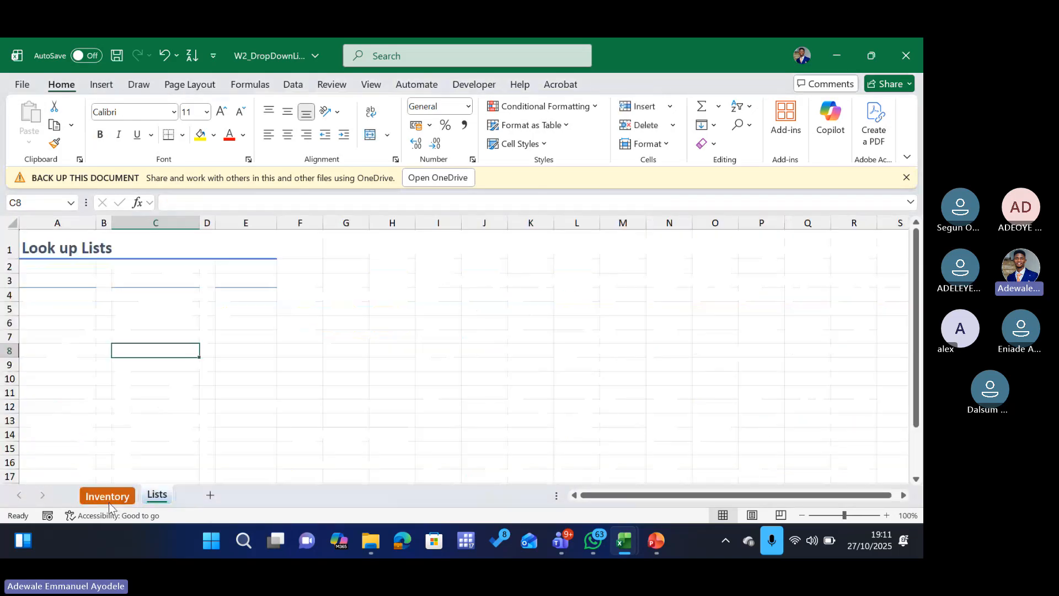
click(108, 495)
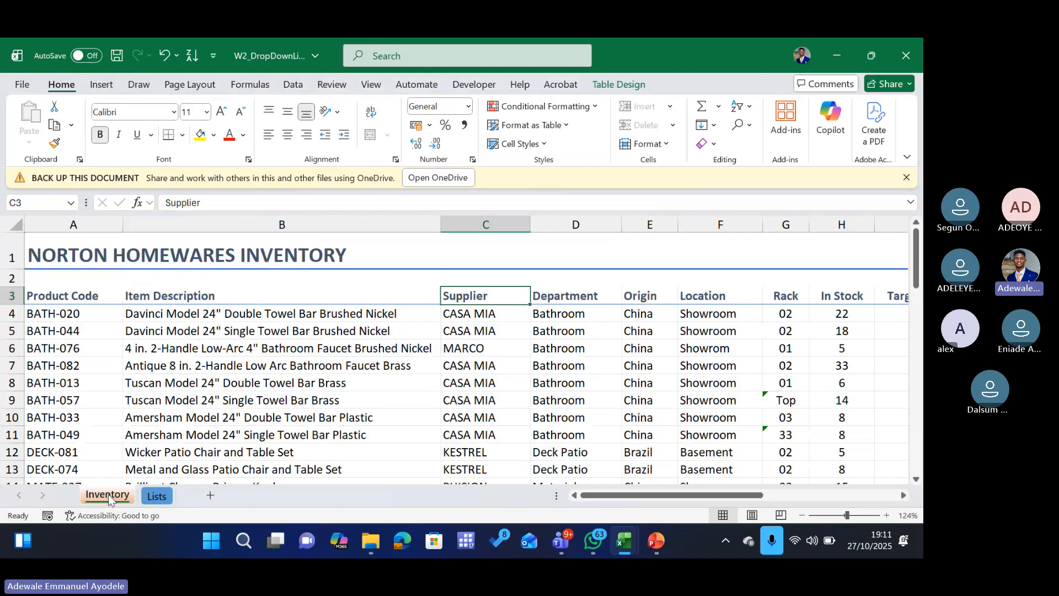
click(156, 496)
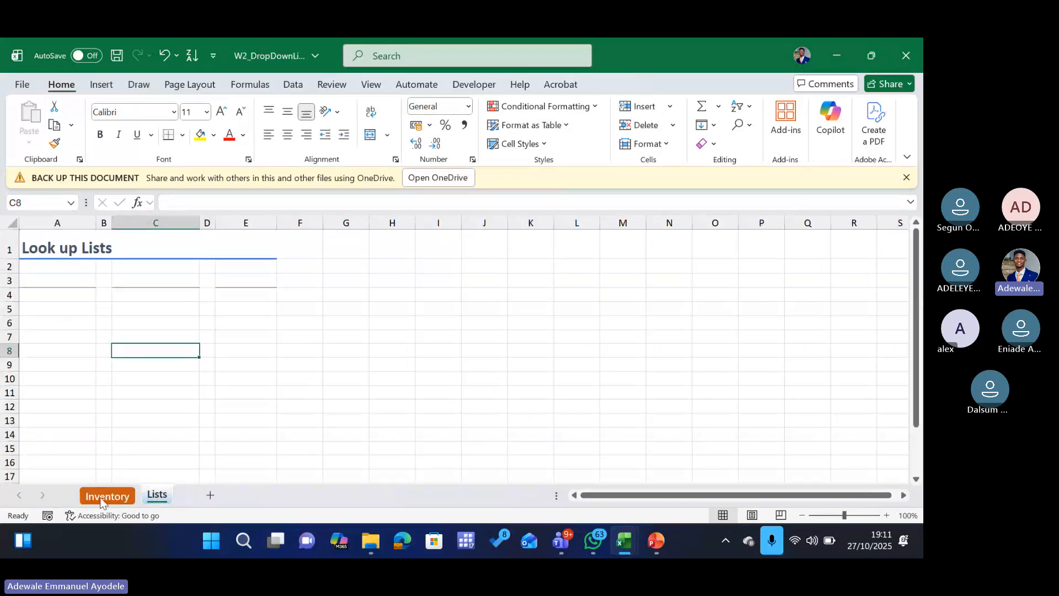
click(102, 499)
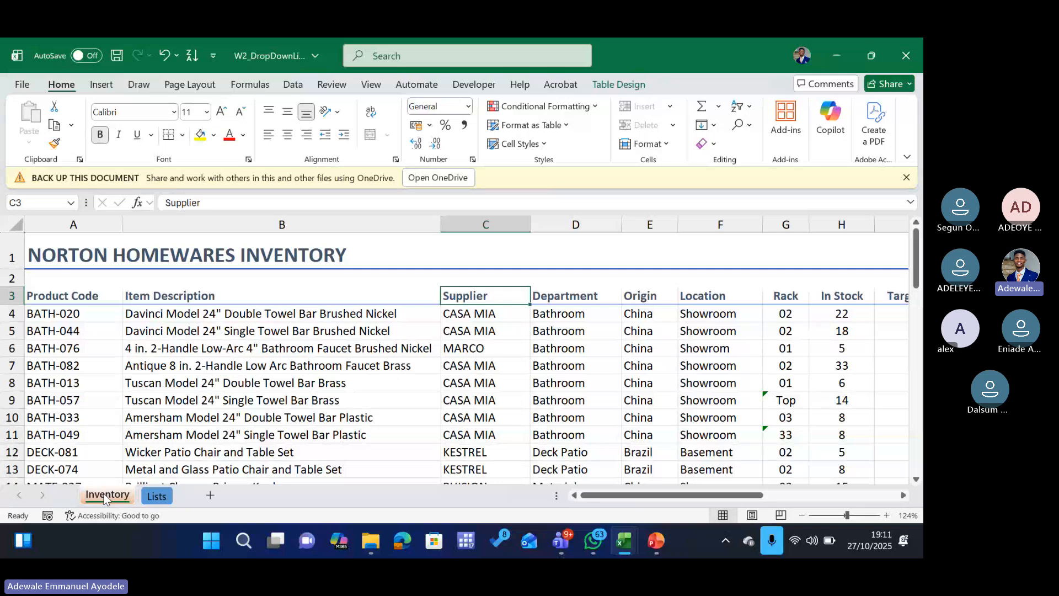
click(157, 495)
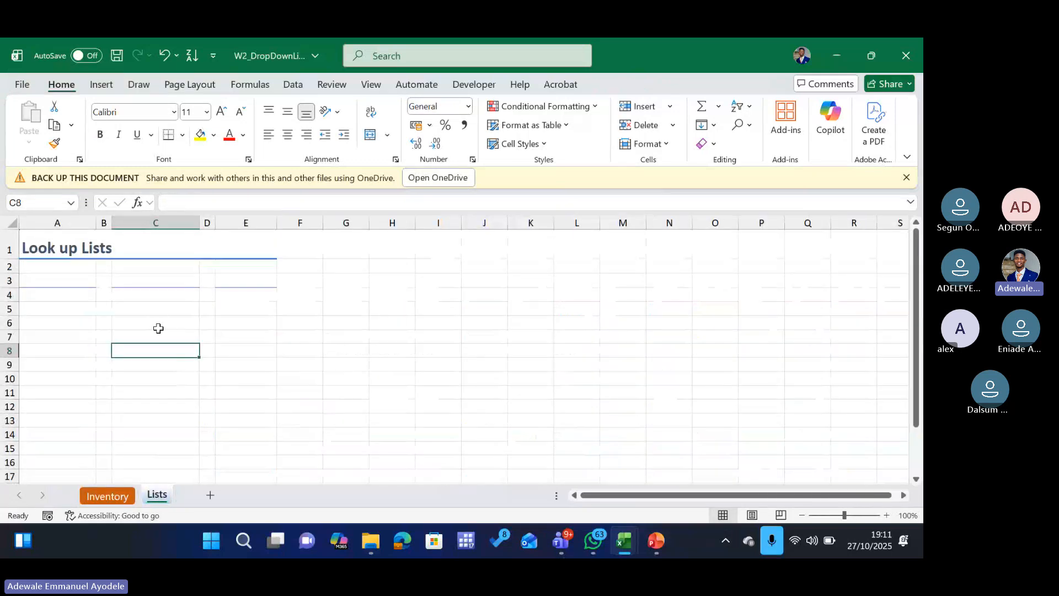
click(151, 294)
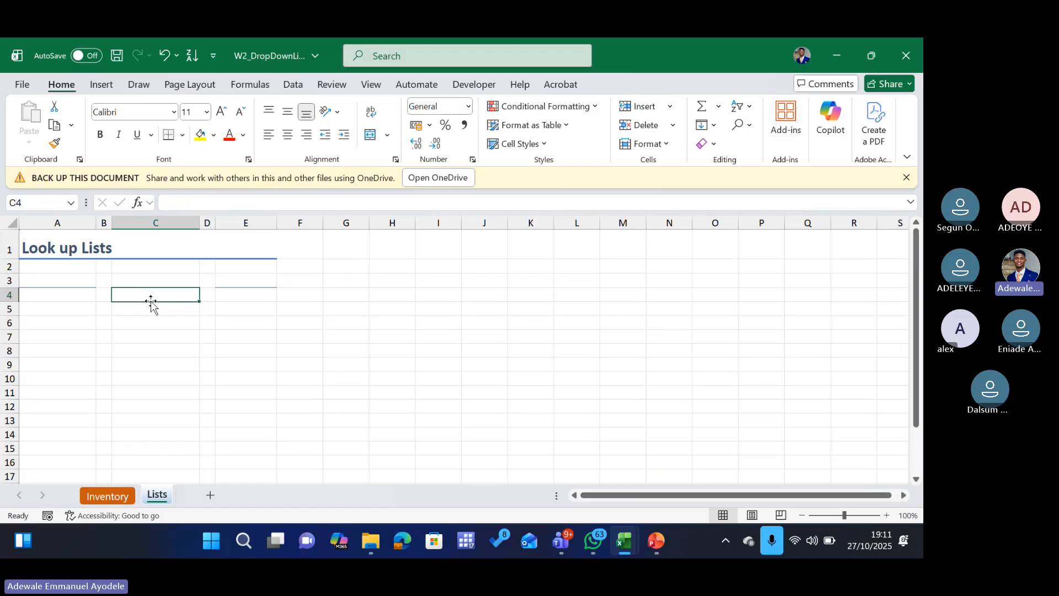
Copy the Inventory table's Supplier column with its header into the Lists sheet, starting at cell A3
click(112, 502)
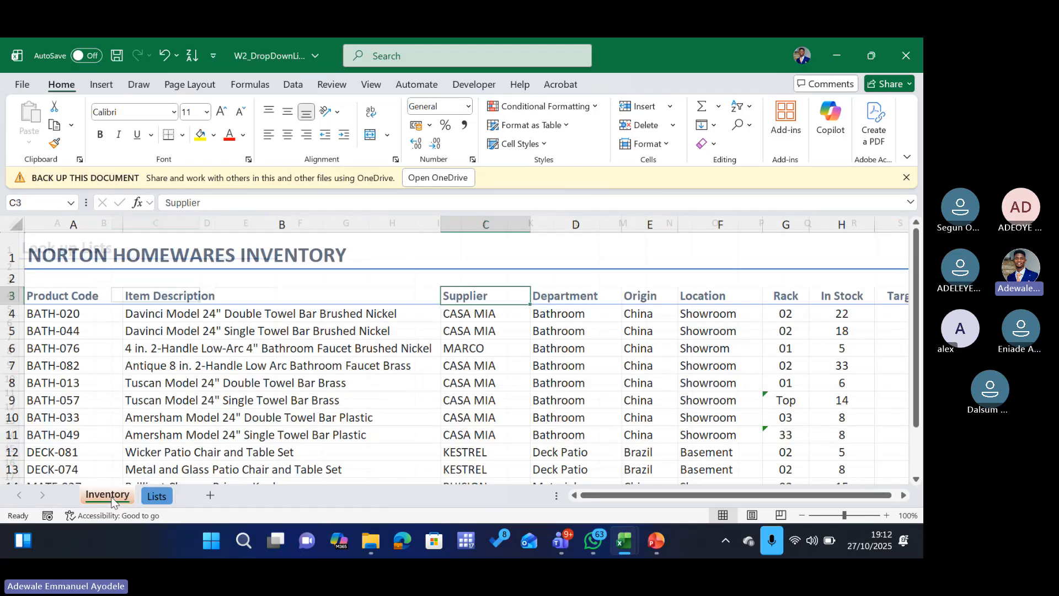
click(484, 286)
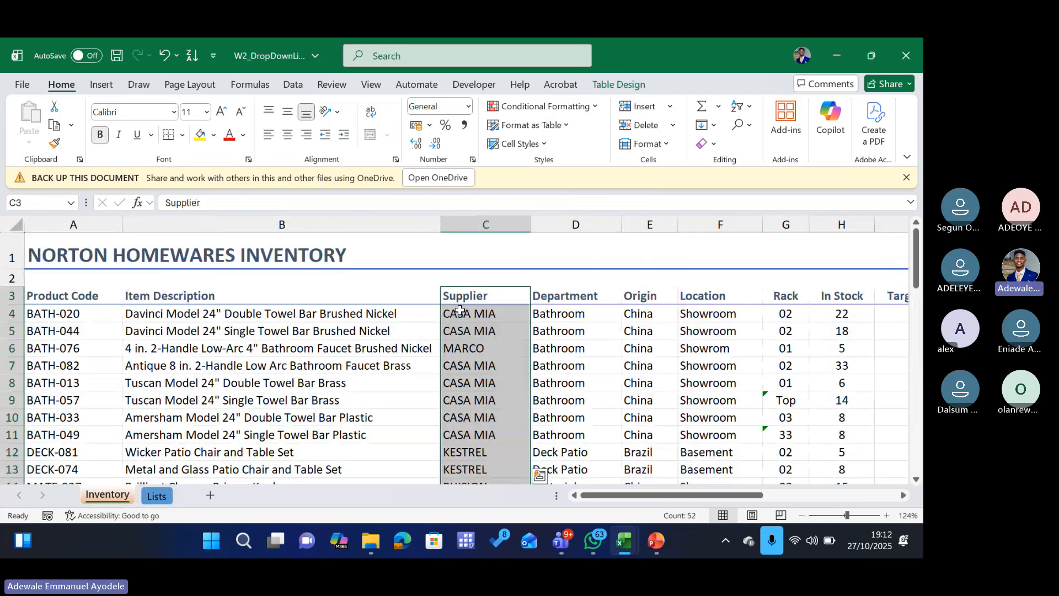
key(ctrl+c)
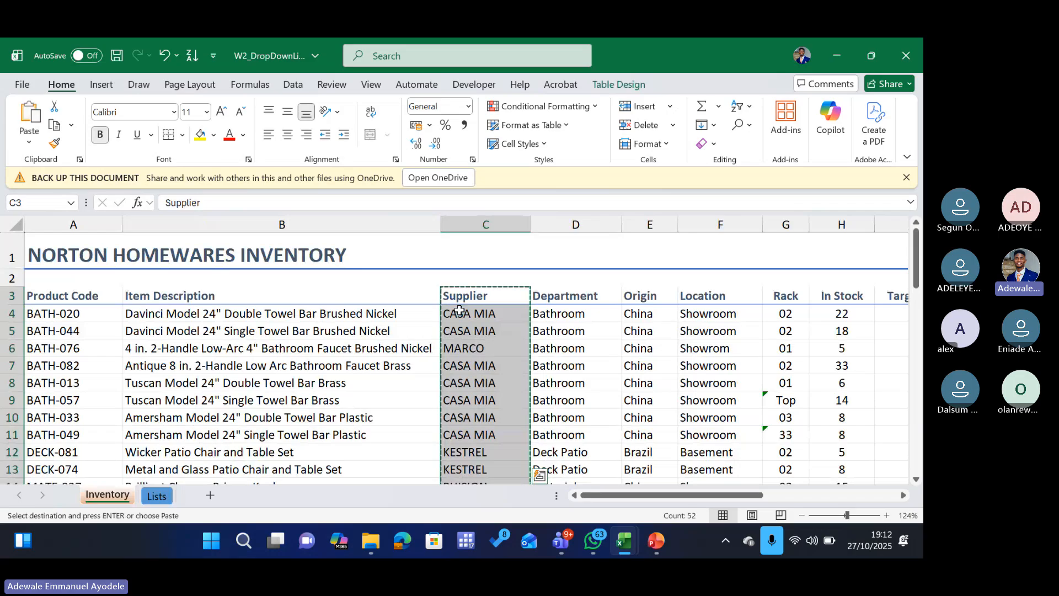
click(162, 495)
click(72, 283)
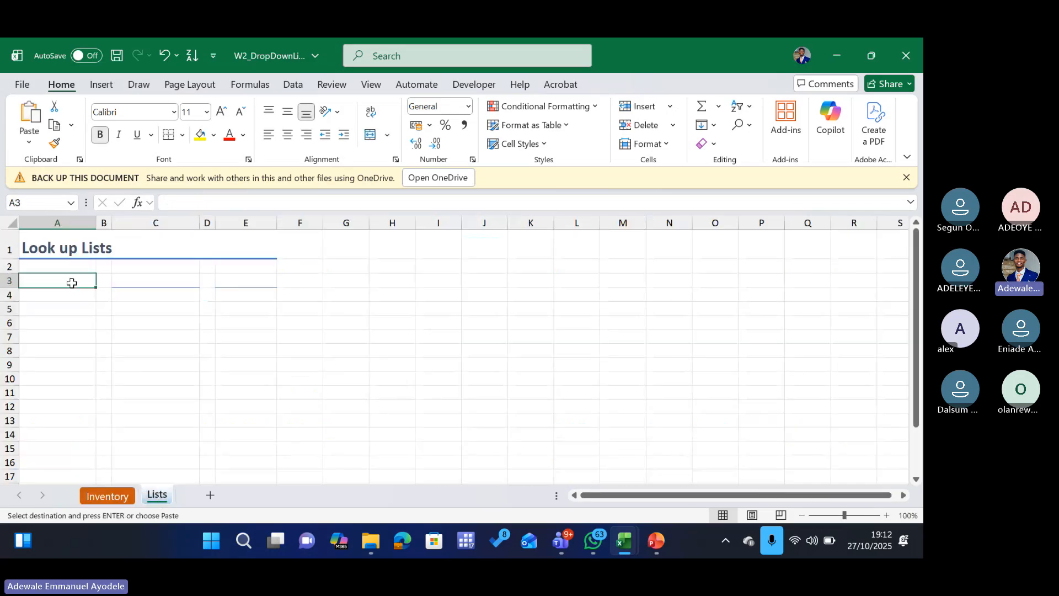
key(ctrl+v)
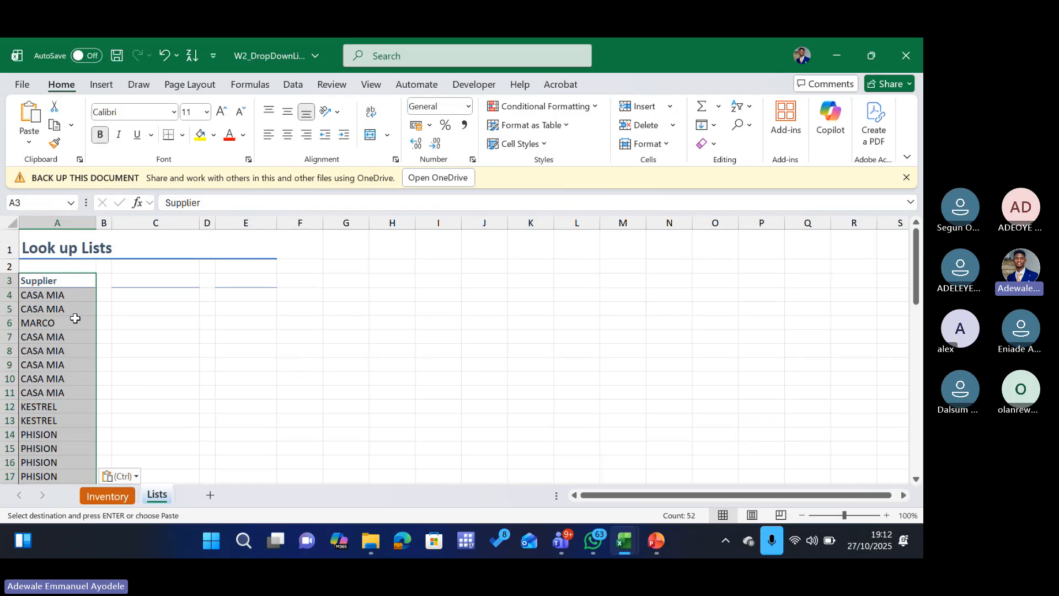
Remove the duplicate values from the Supplier list on the Lists sheet, treating the first row as a header
click(293, 87)
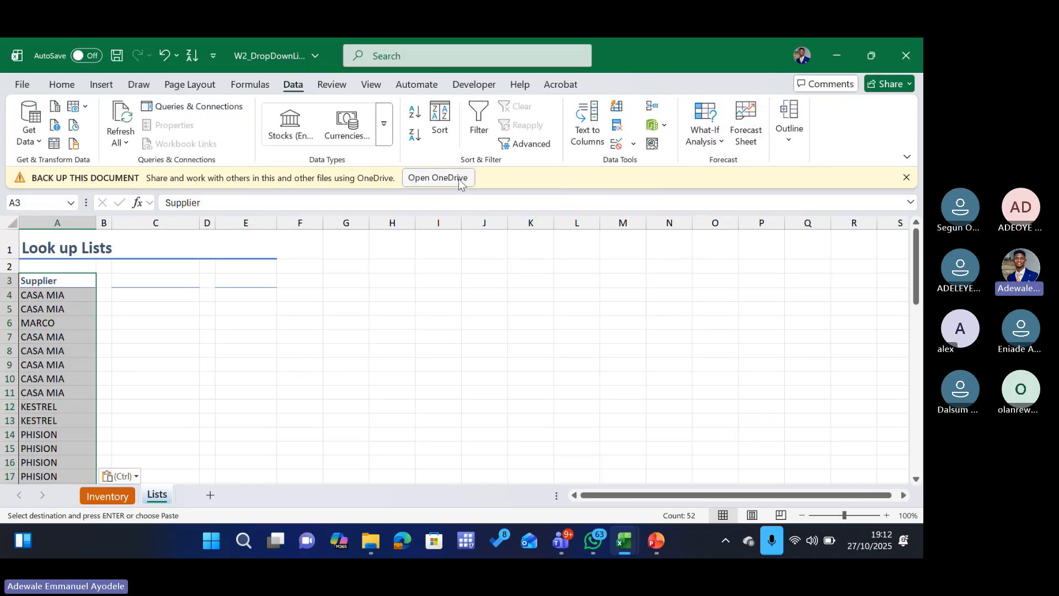
click(618, 128)
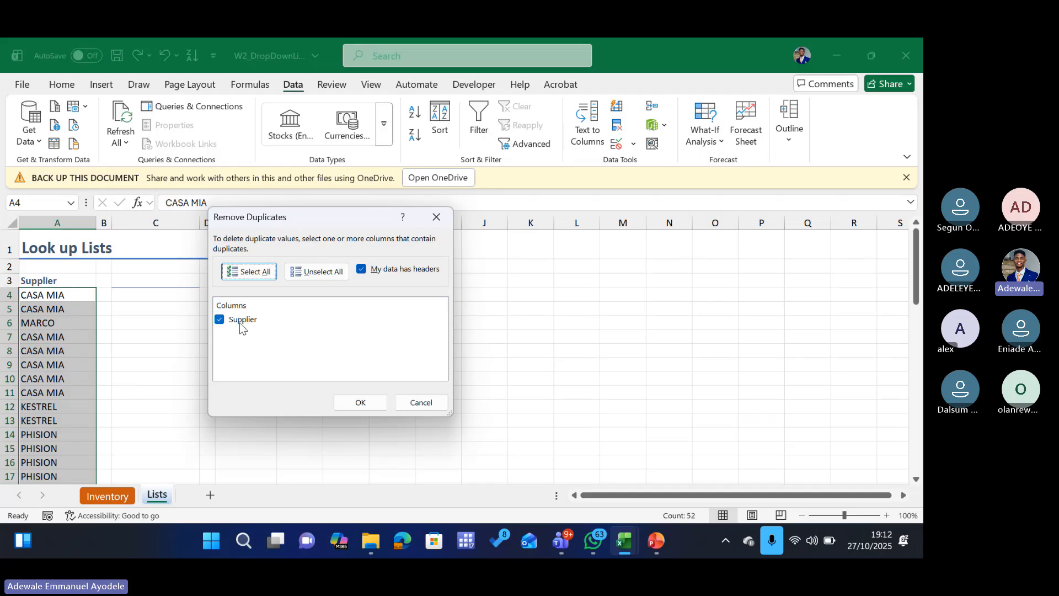
click(357, 402)
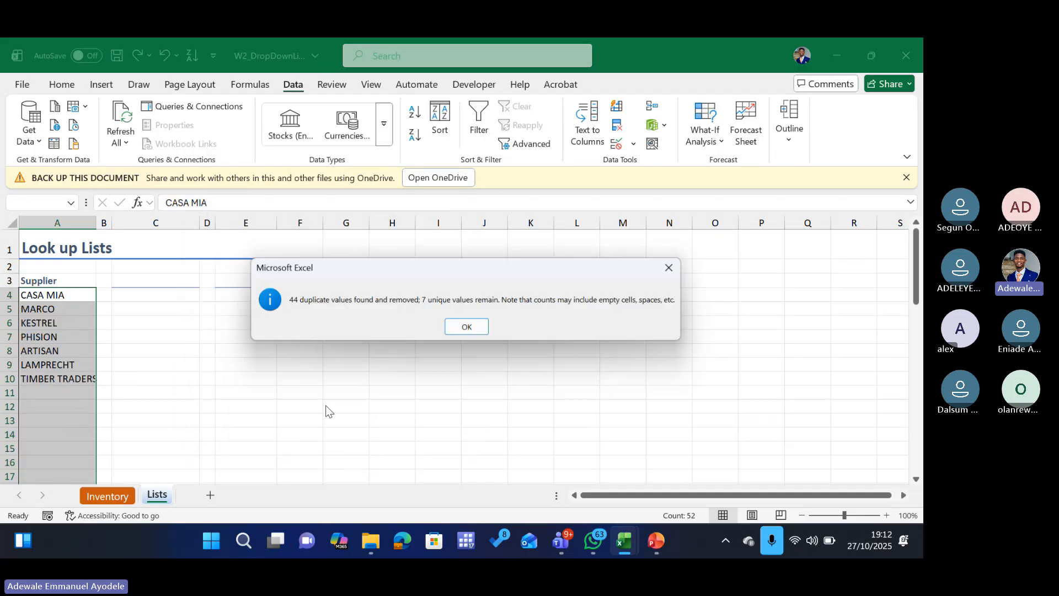
click(468, 328)
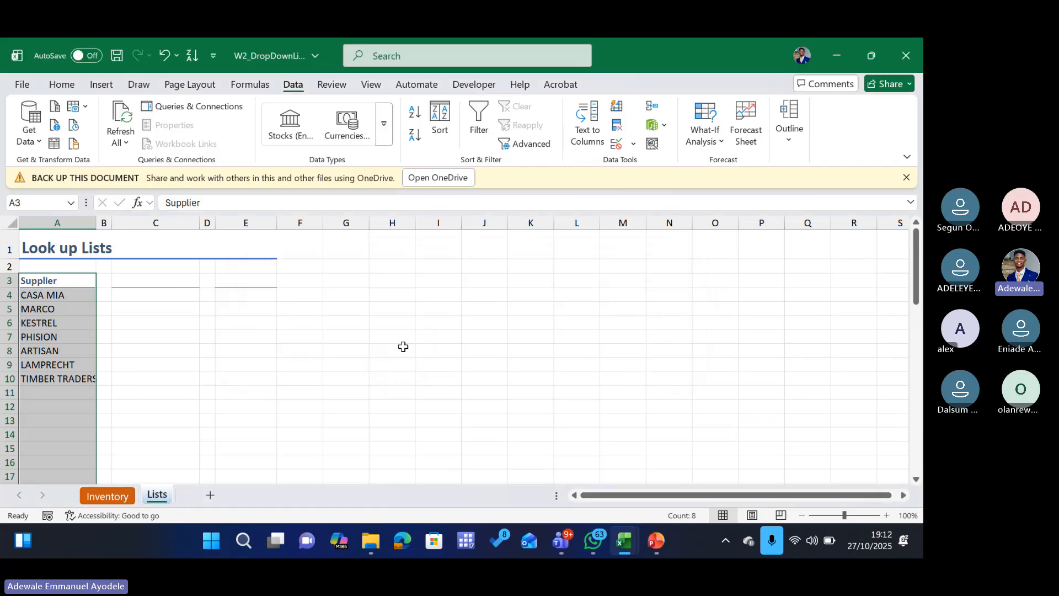
drag(59, 298, 61, 378)
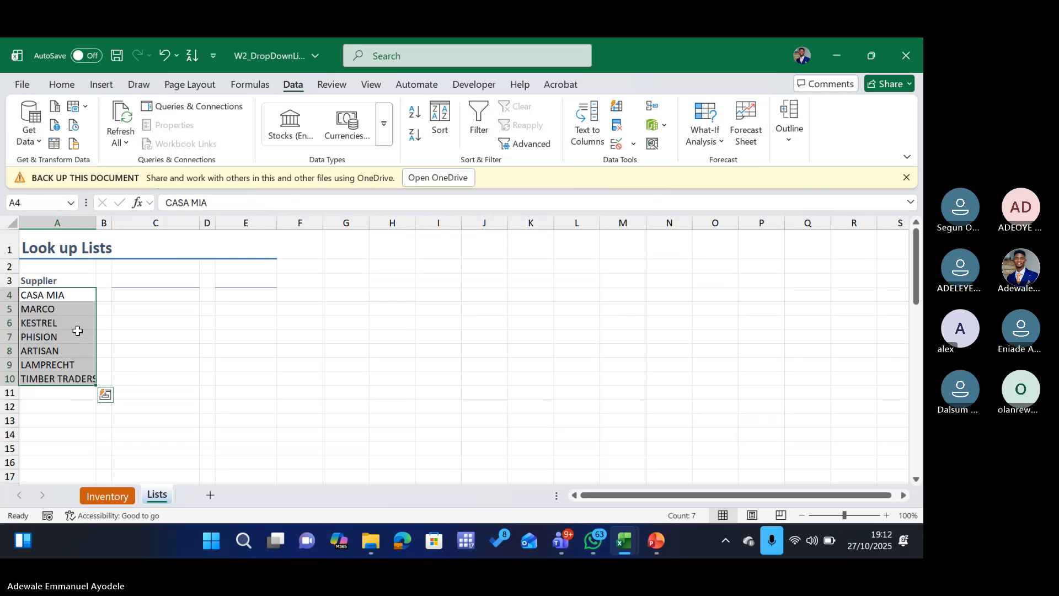
click(57, 282)
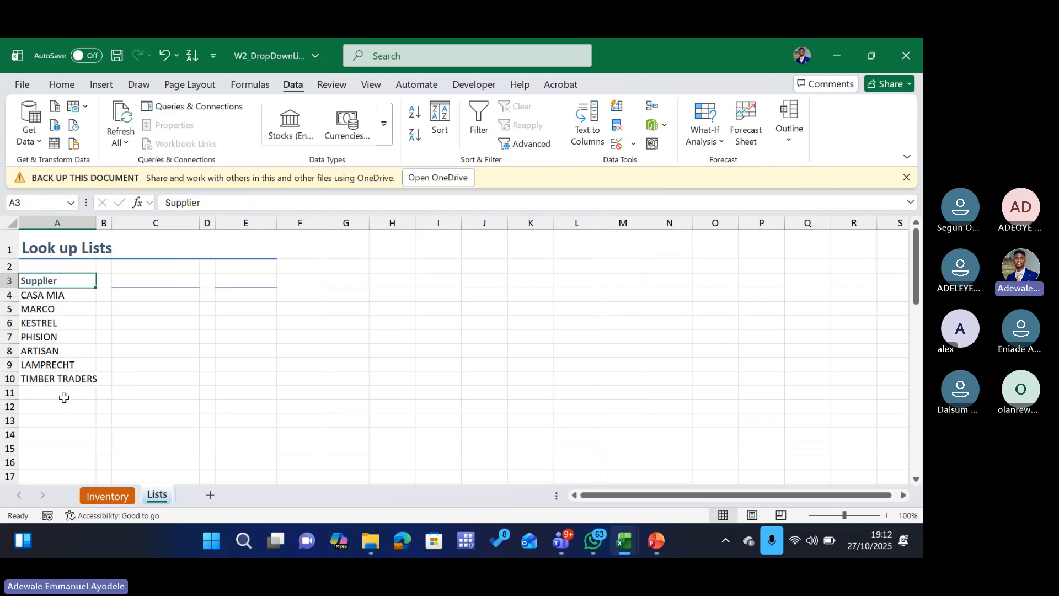
Copy the Inventory table's Department column with its header into the Lists sheet, starting at cell C3
click(99, 497)
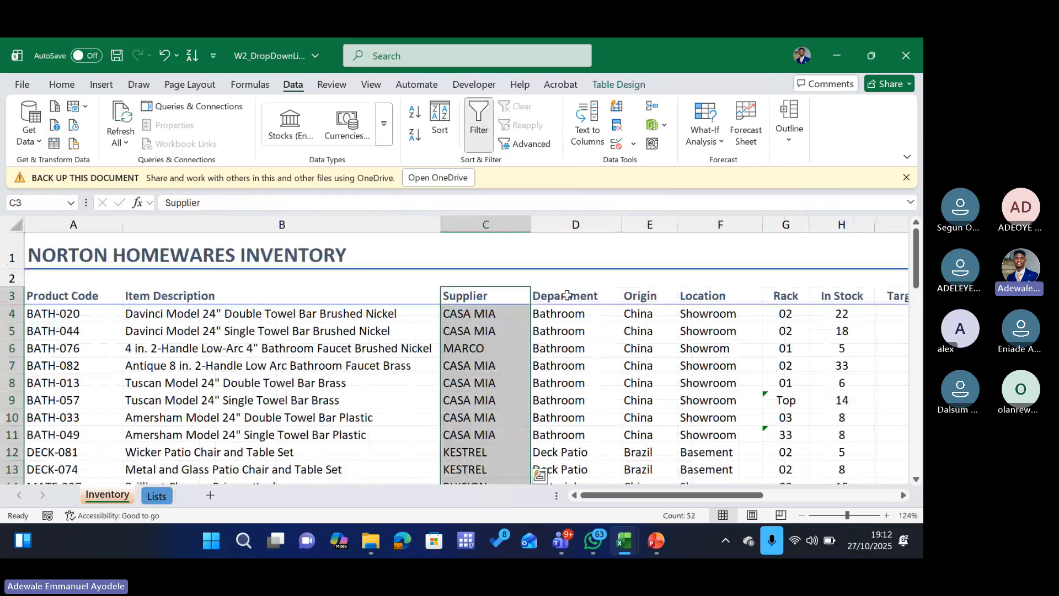
click(563, 287)
click(562, 287)
key(ctrl+c)
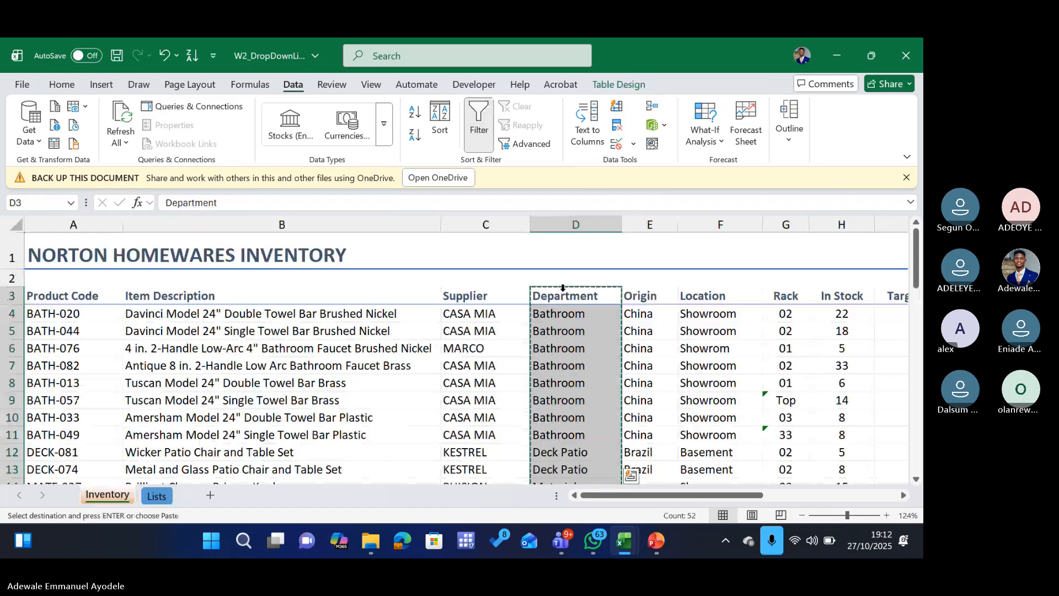
click(164, 495)
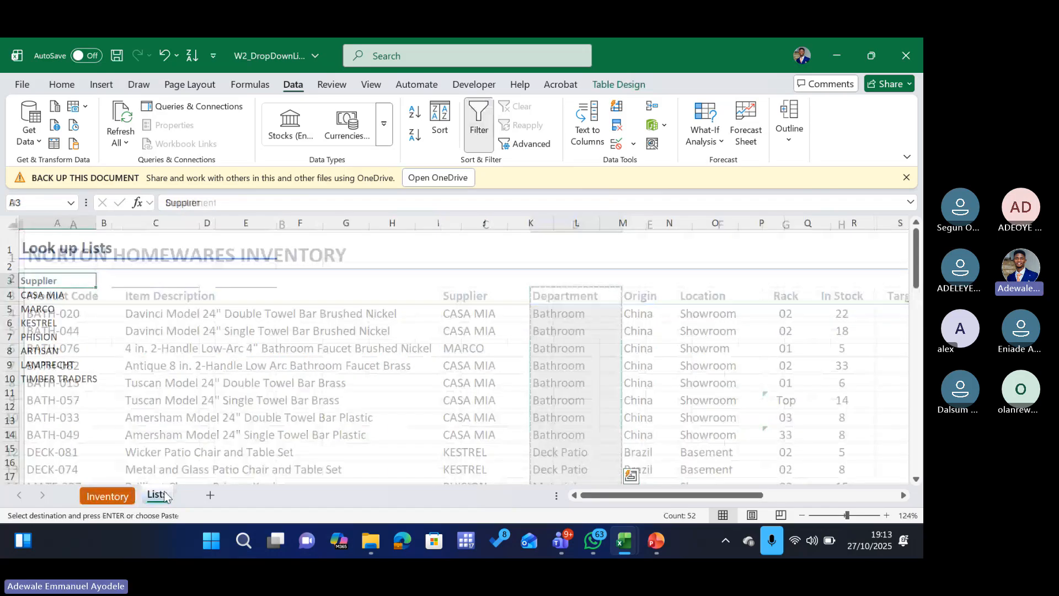
click(161, 279)
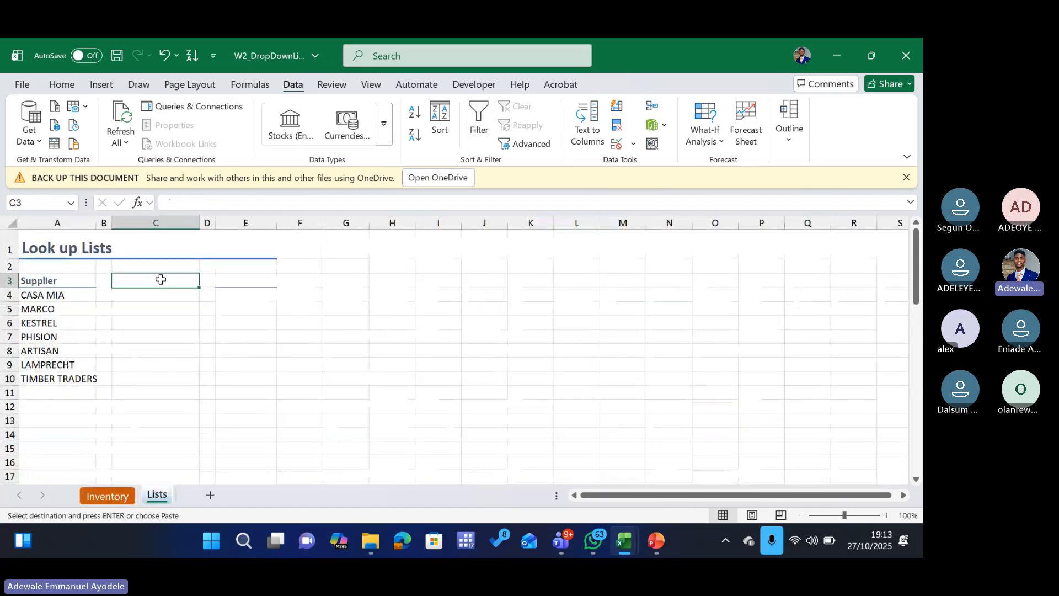
key(ctrl+v)
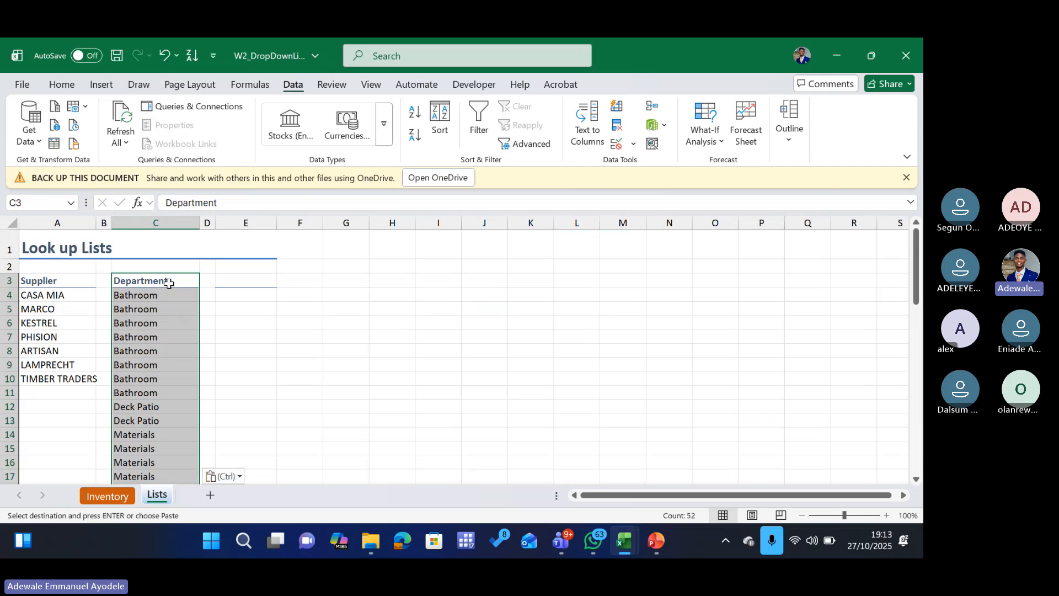
Remove the duplicate values from the Department list on the Lists sheet, treating the first row as a header
click(618, 127)
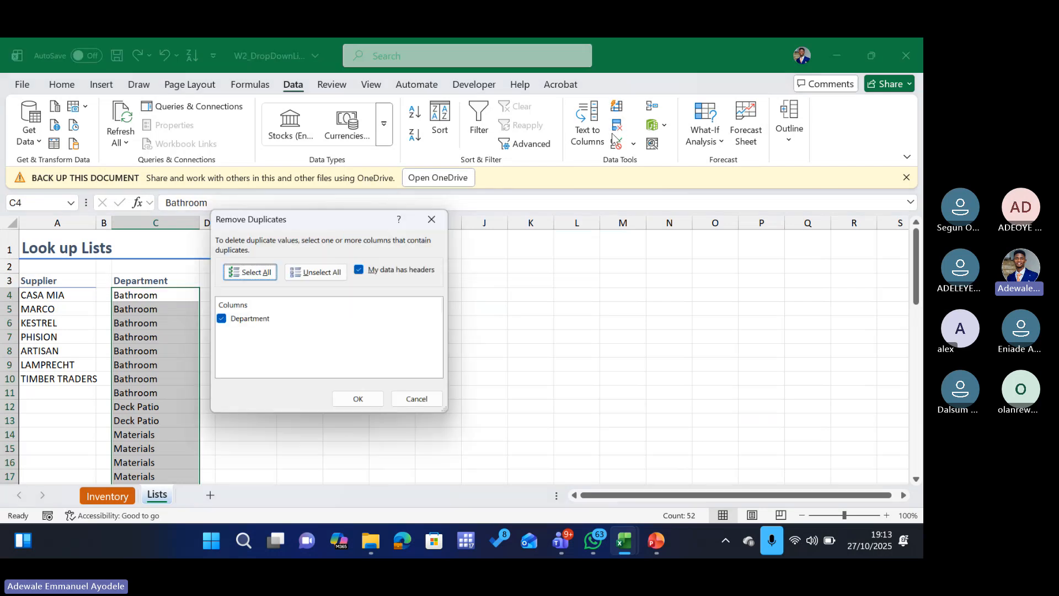
click(357, 398)
click(463, 327)
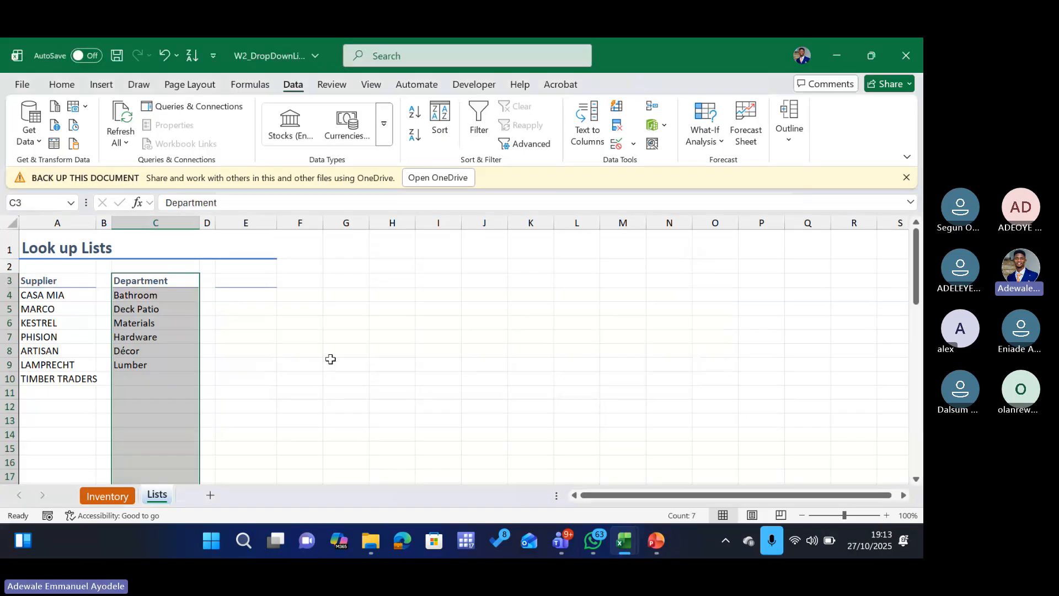
click(155, 351)
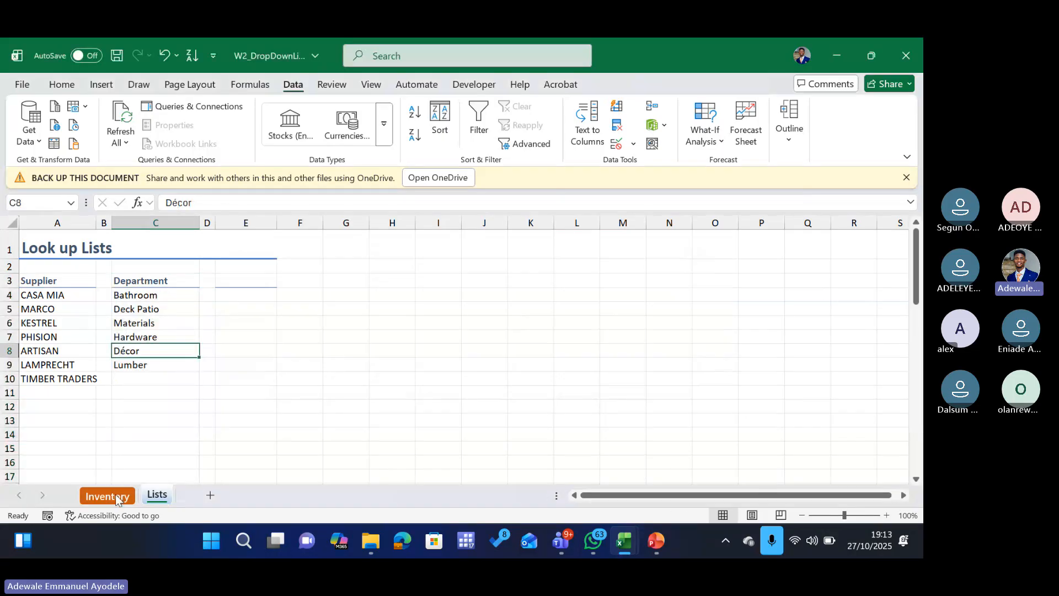
Copy the Inventory table's Origin column with its header into the Lists sheet, starting at cell E3
click(107, 496)
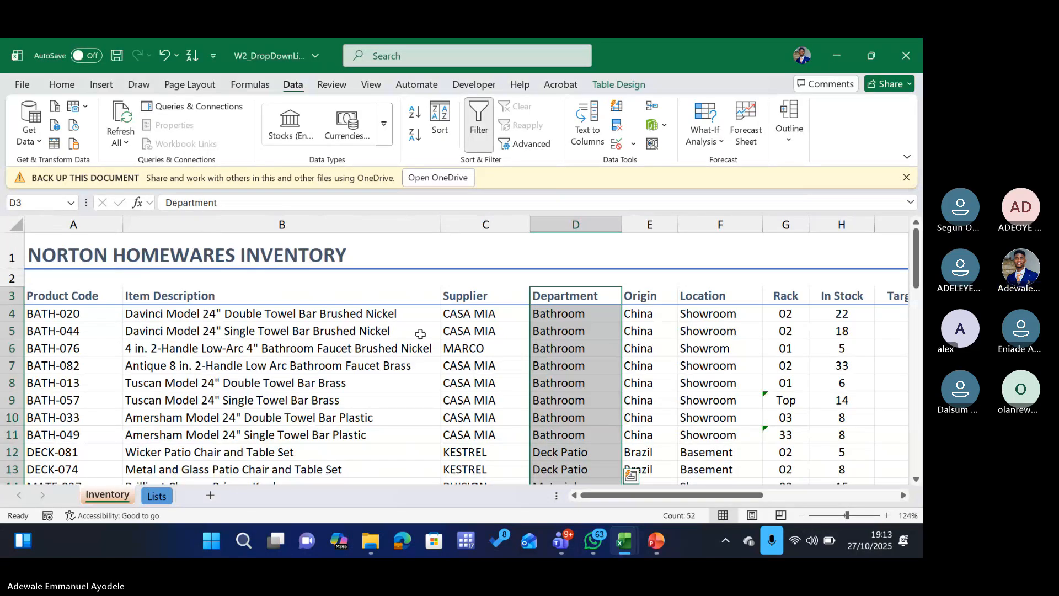
click(644, 286)
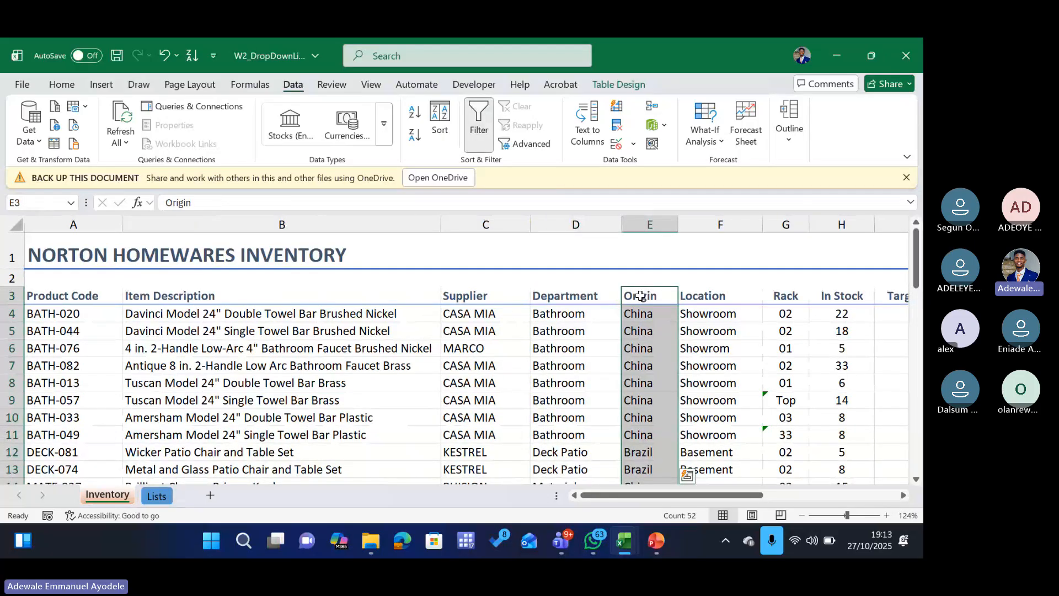
key(ctrl+c)
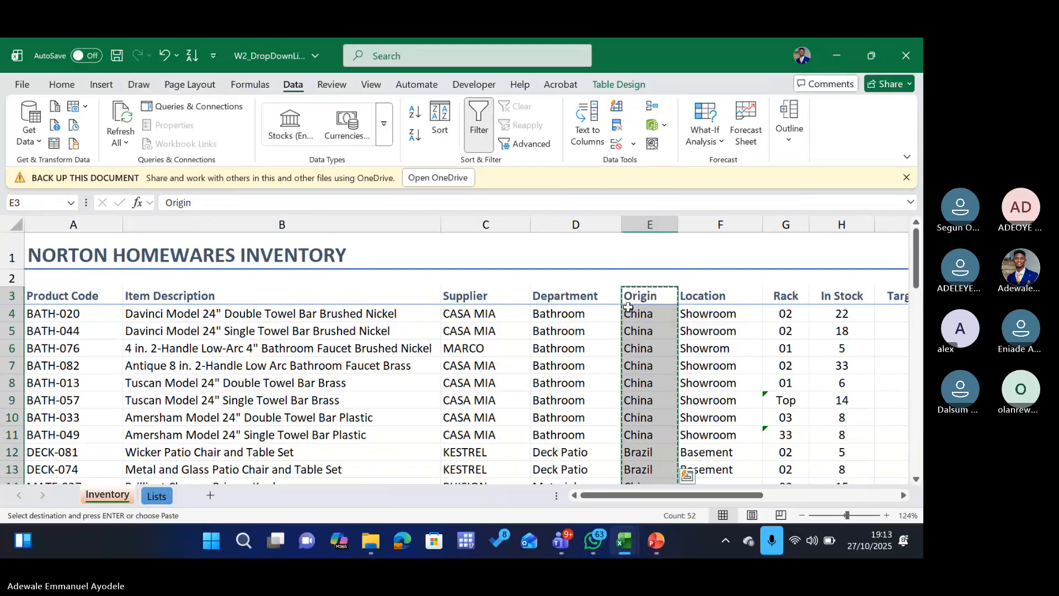
click(154, 496)
click(245, 281)
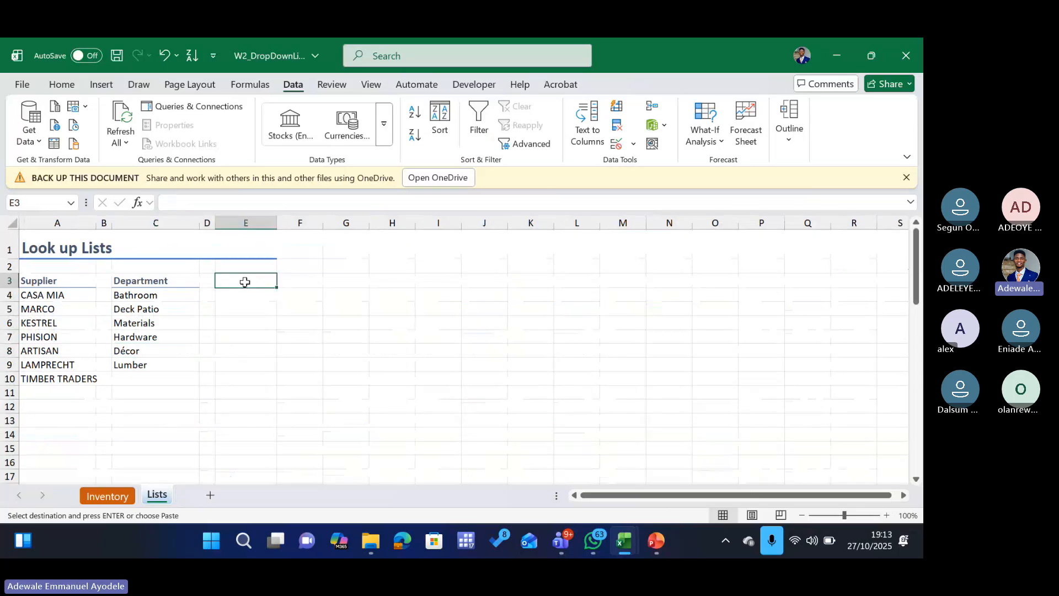
key(ctrl+v)
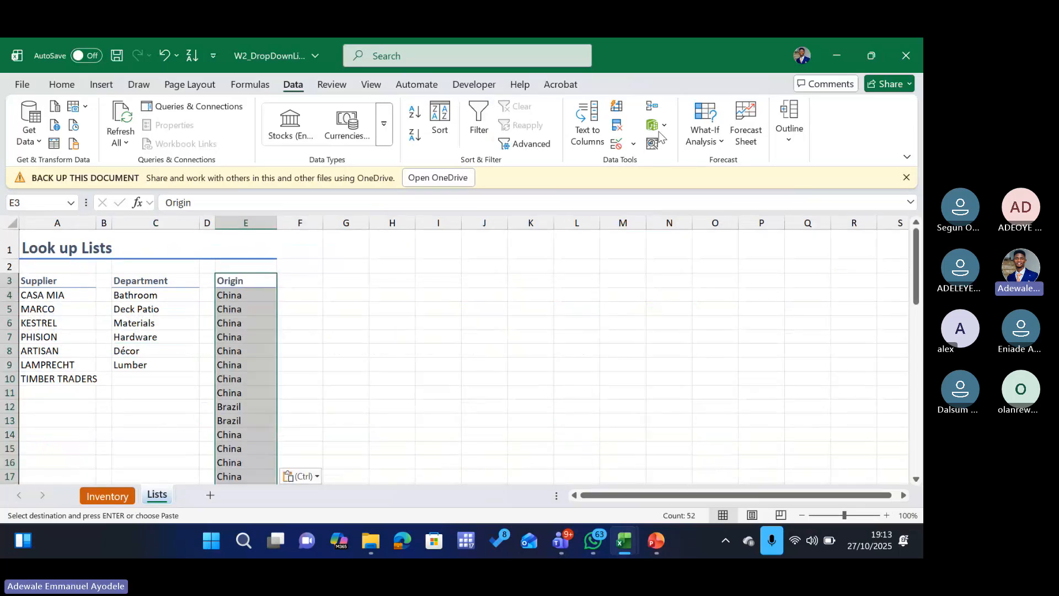
Remove the duplicate values from the Origin list on the Lists sheet, treating the first row as a header
click(616, 134)
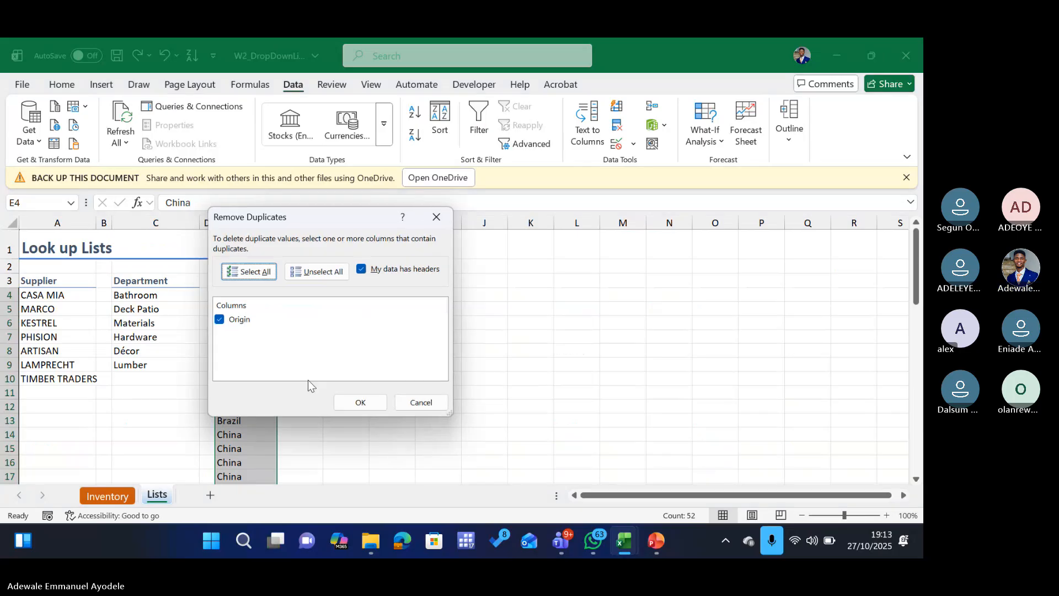
click(358, 417)
click(467, 327)
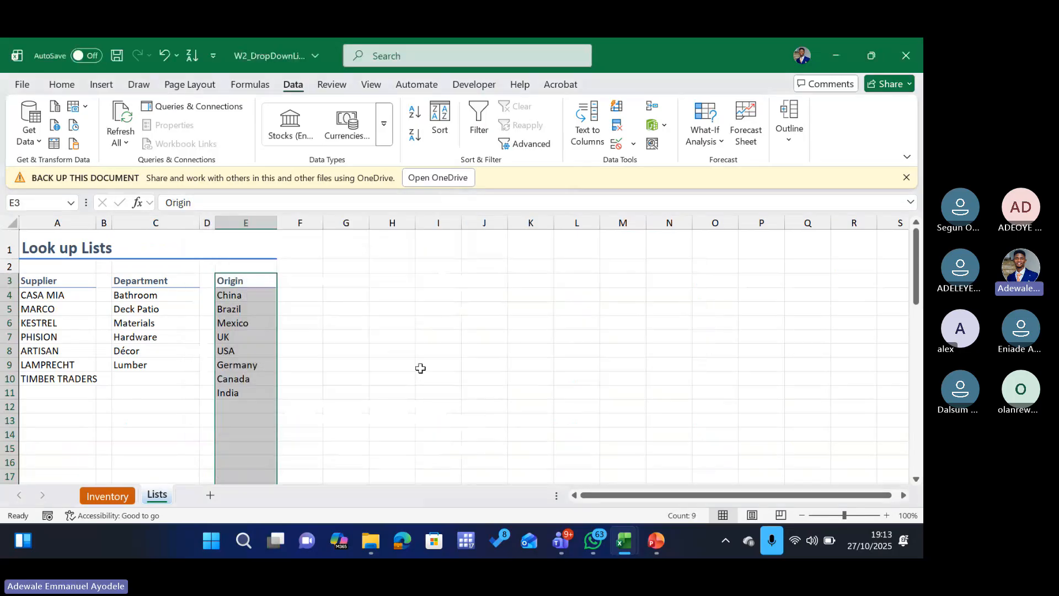
click(271, 335)
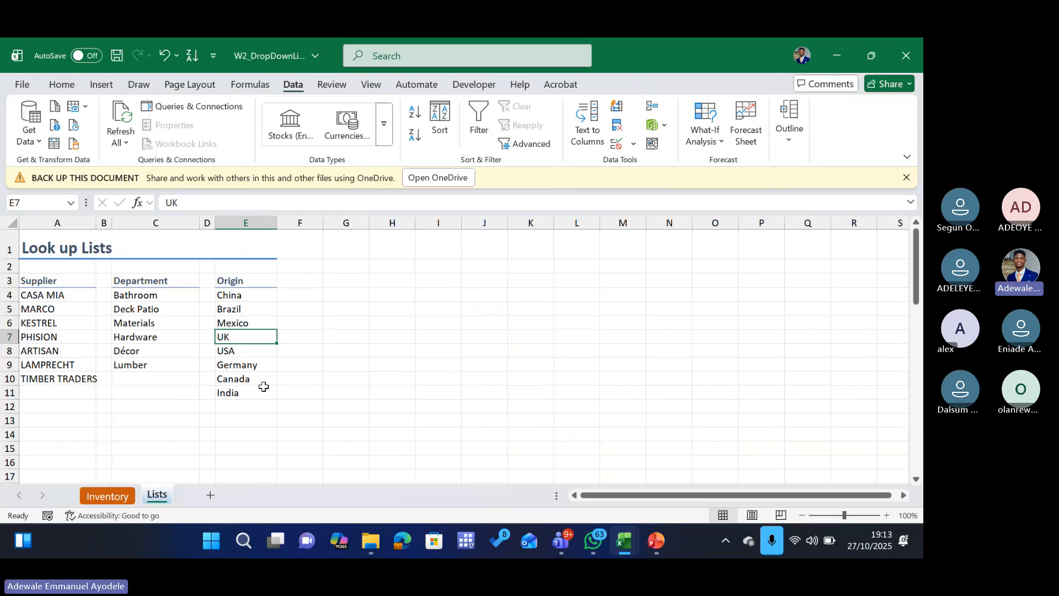
Rename the three list headers on the Lists sheet to the plurals Suppliers, Departments and Origins
click(77, 279)
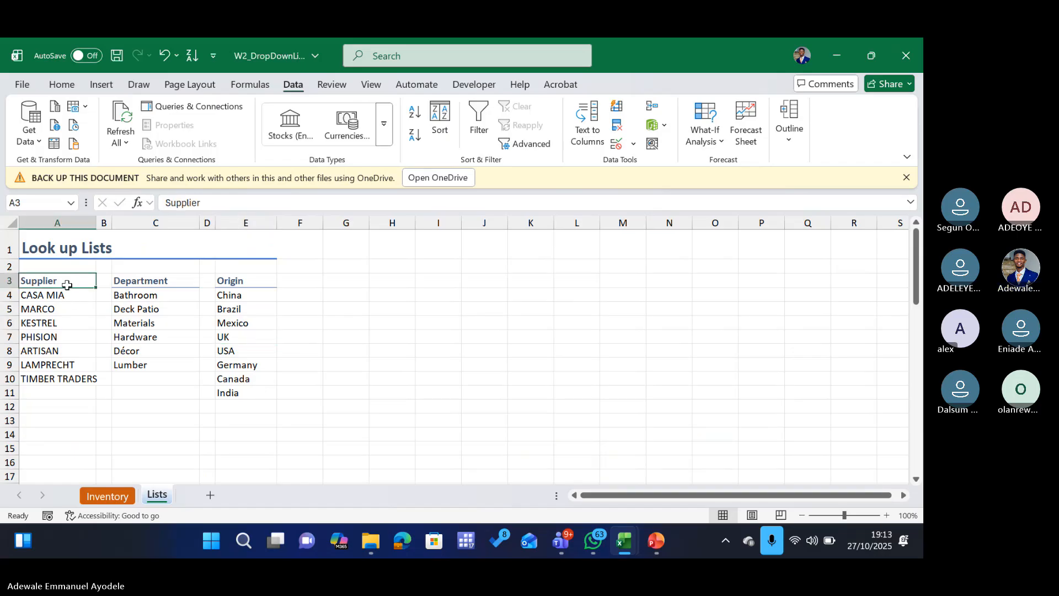
click(108, 495)
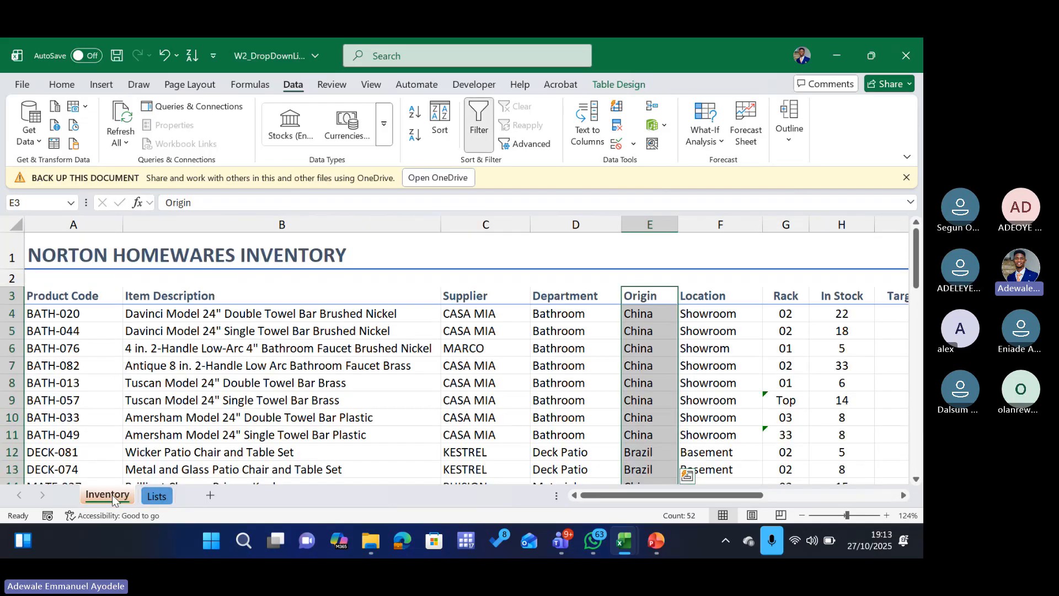
click(485, 297)
click(156, 496)
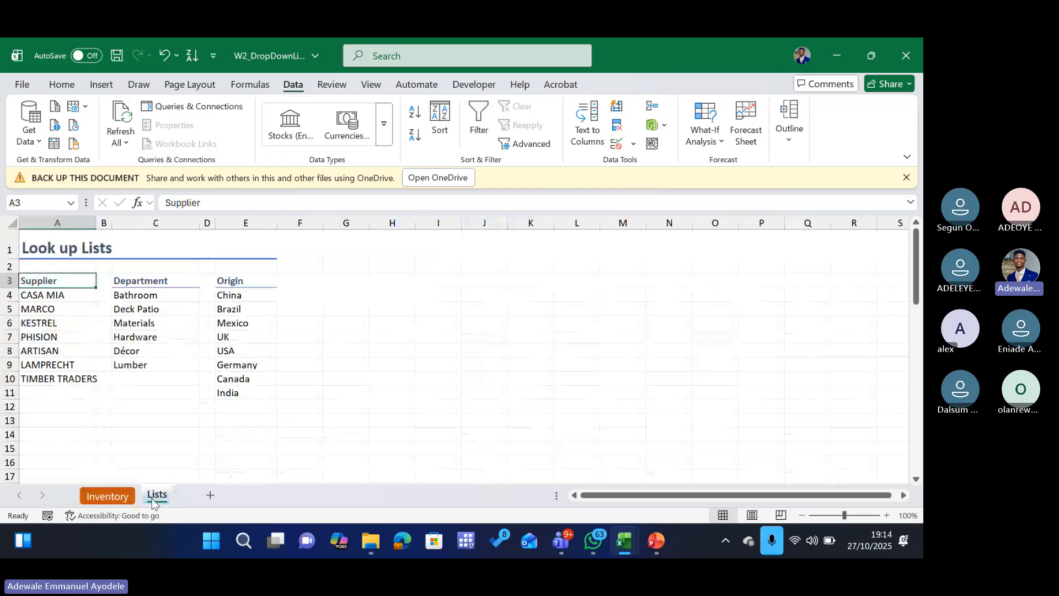
double_click(66, 284)
text(s)
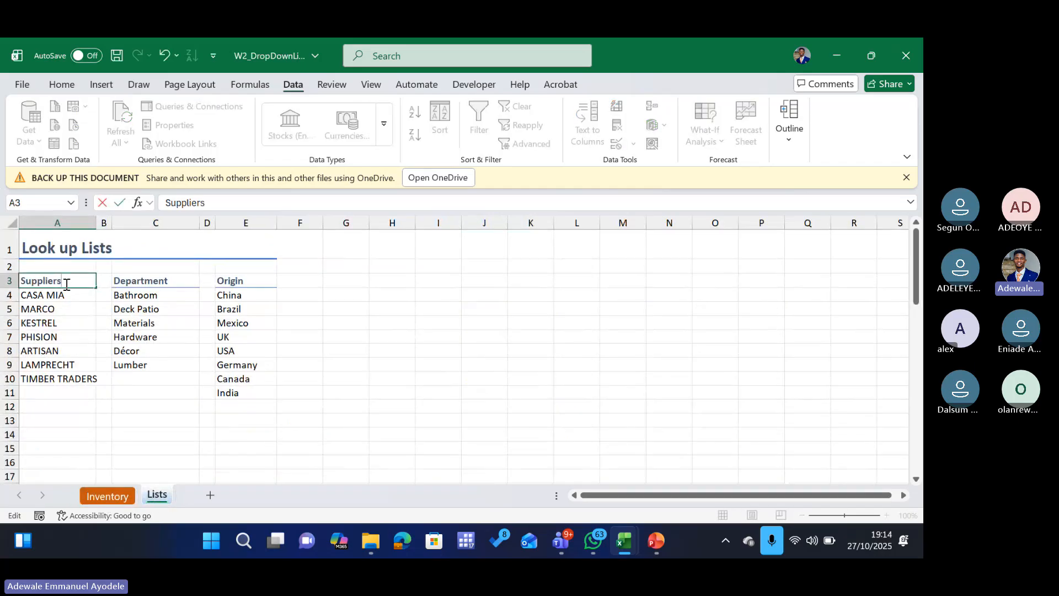
double_click(178, 281)
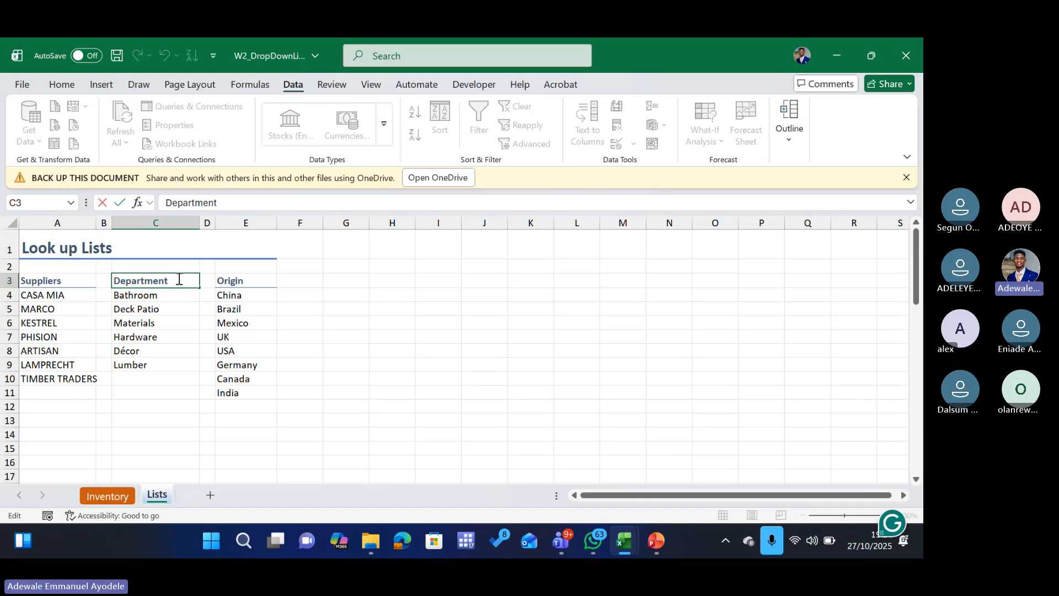
text(s)
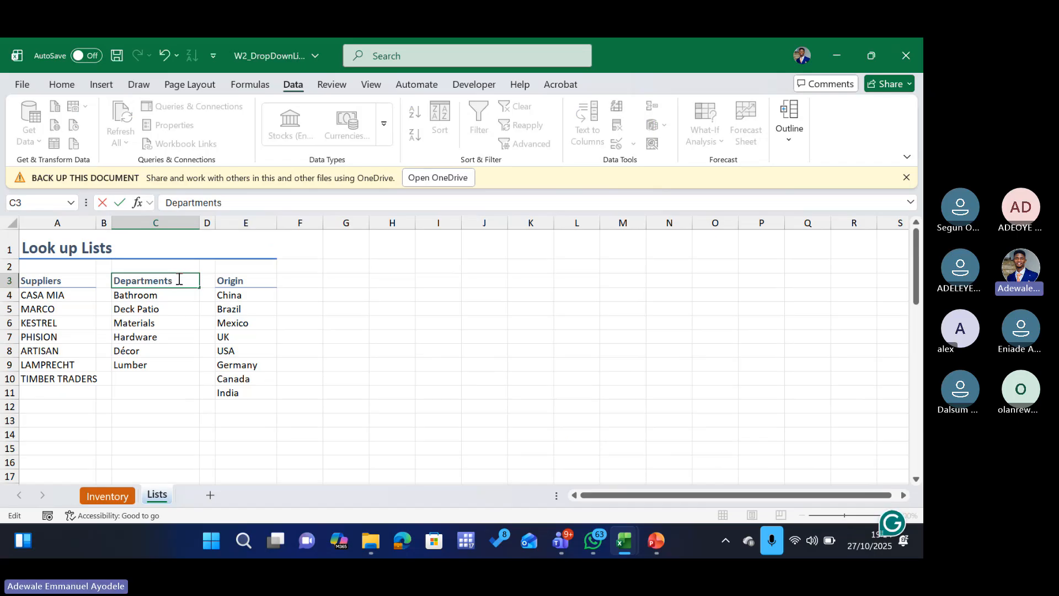
click(248, 280)
double_click(248, 280)
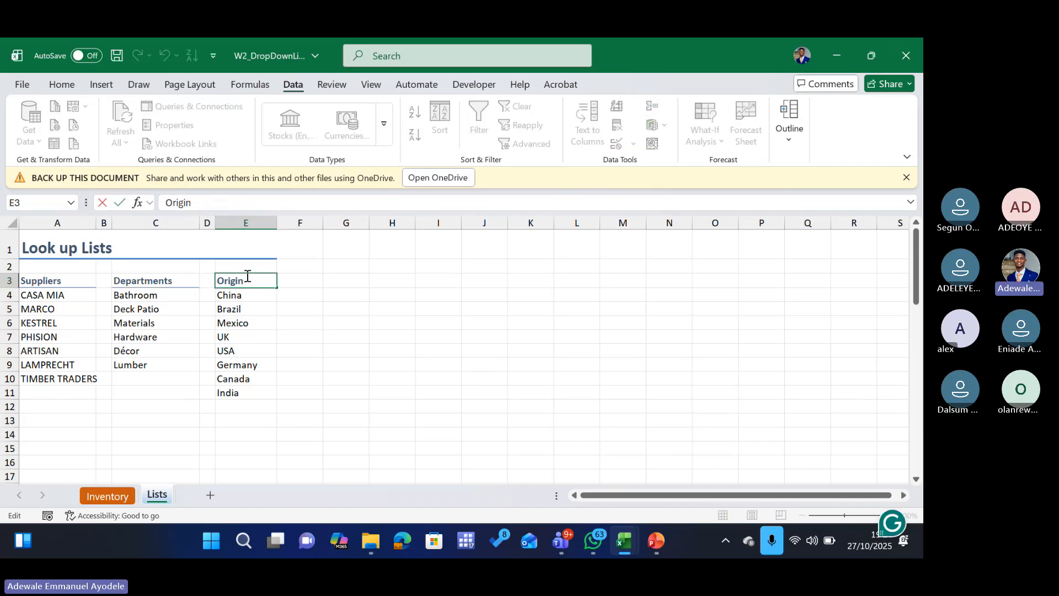
text(s)
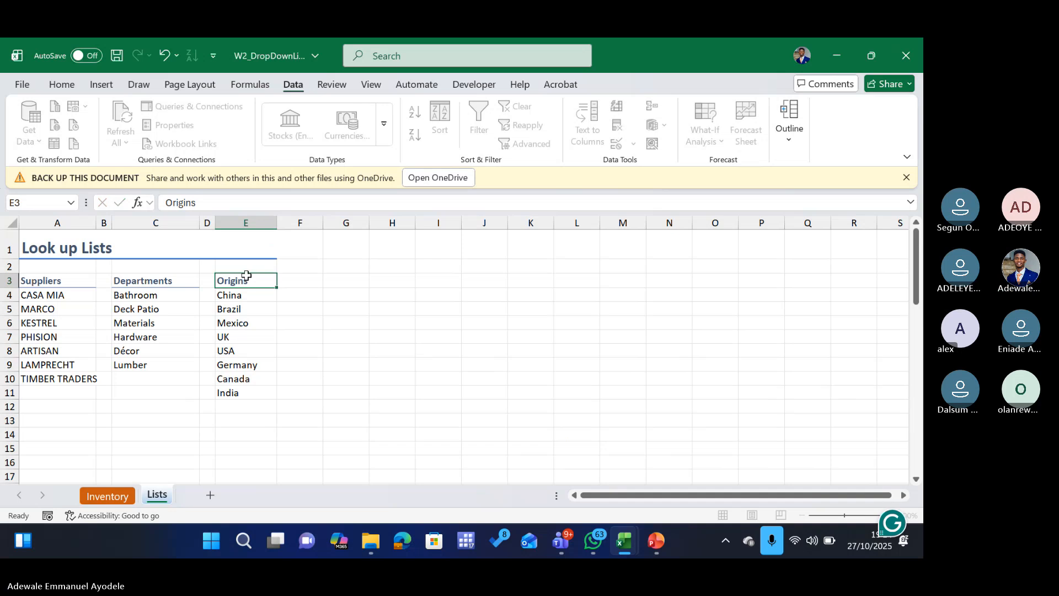
key(Return)
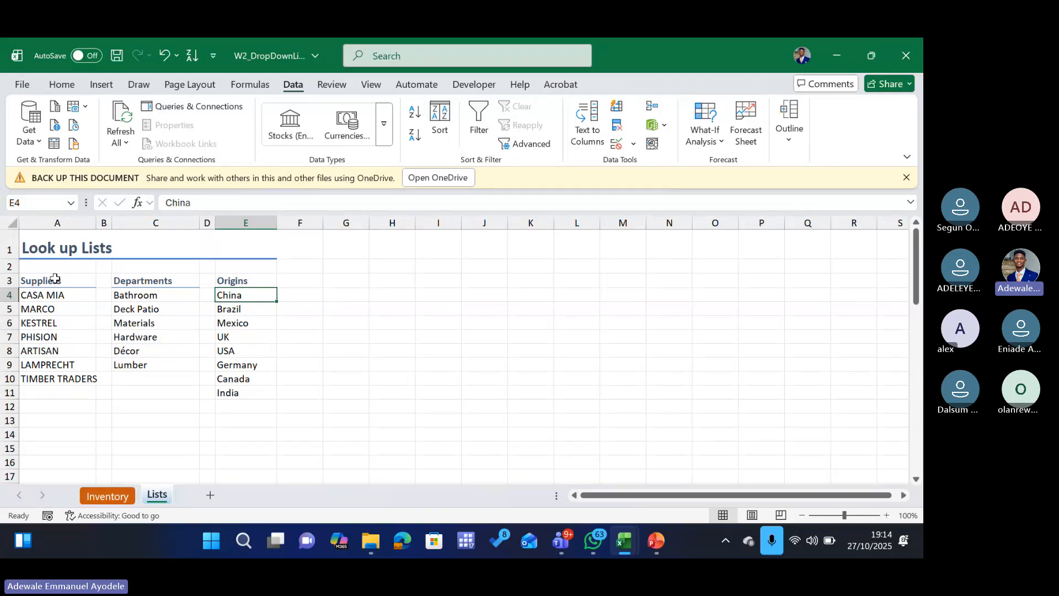
Create a named range from the Suppliers list A3:A10 using its top row as the name, and check the workbook's defined names
drag(55, 279, 30, 389)
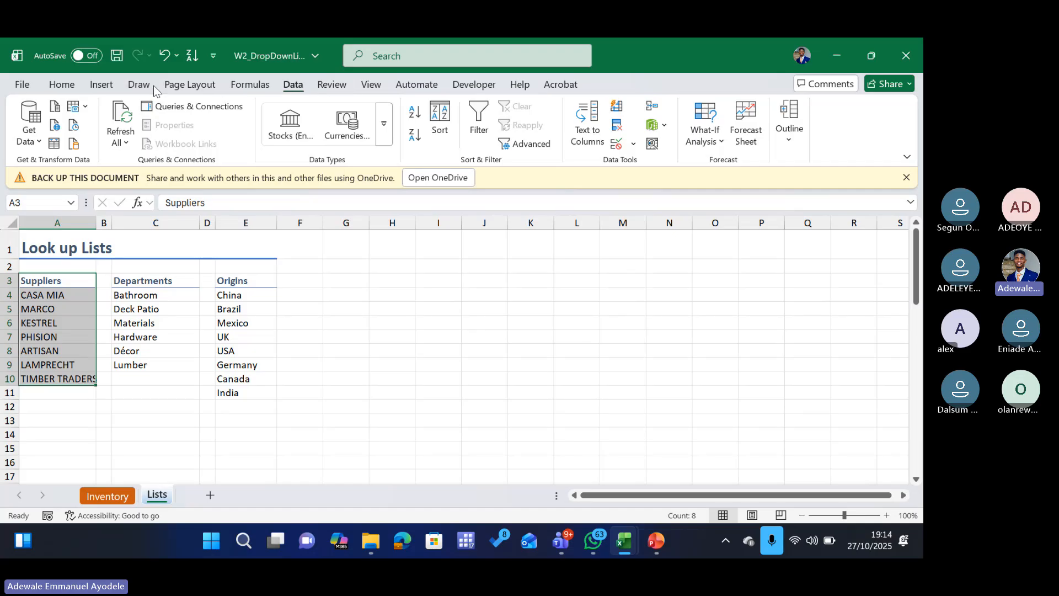
click(247, 87)
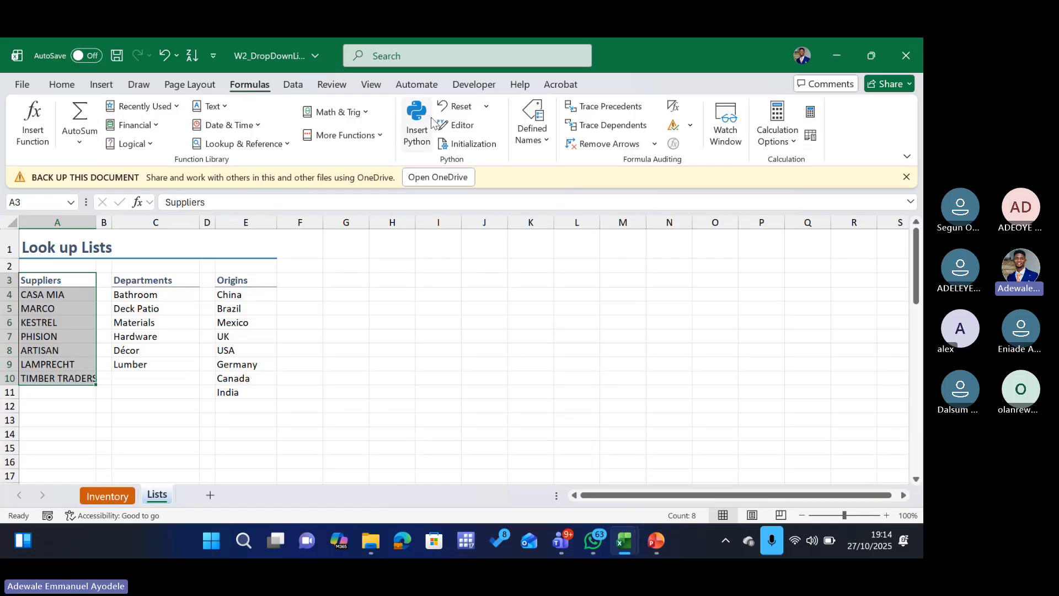
click(542, 143)
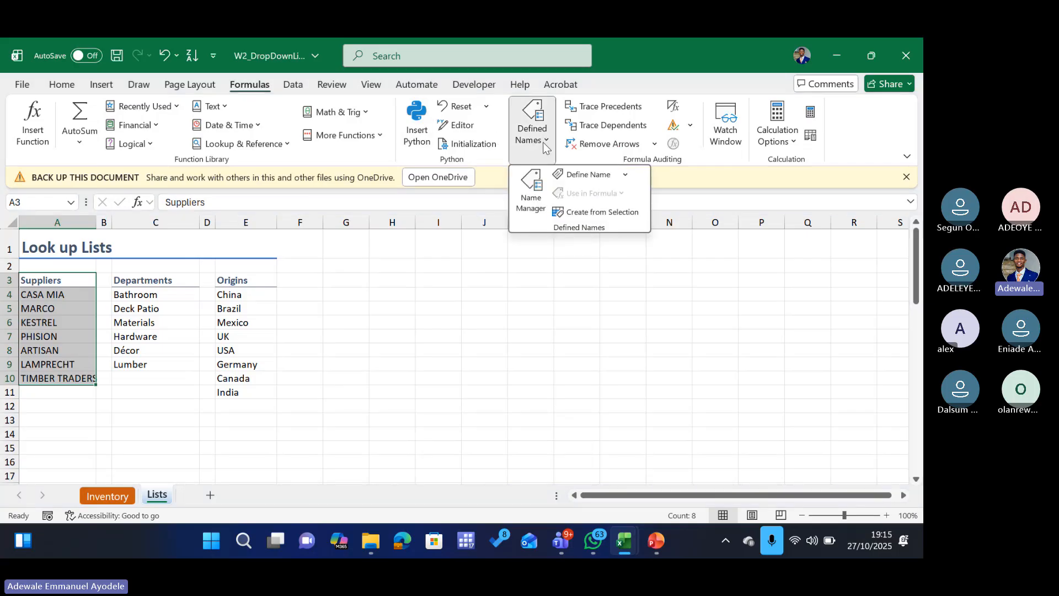
click(604, 212)
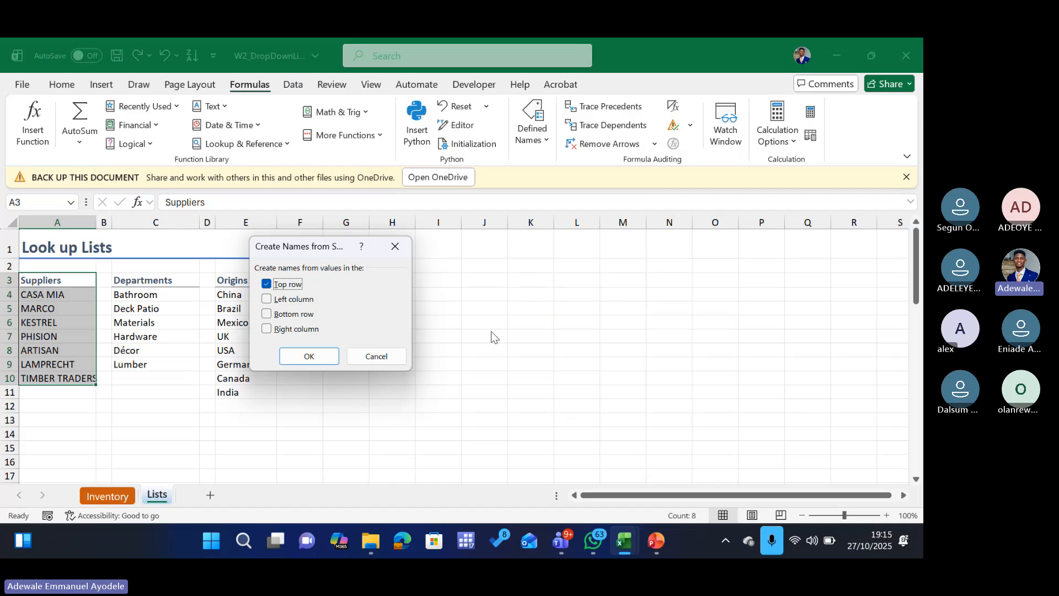
click(308, 358)
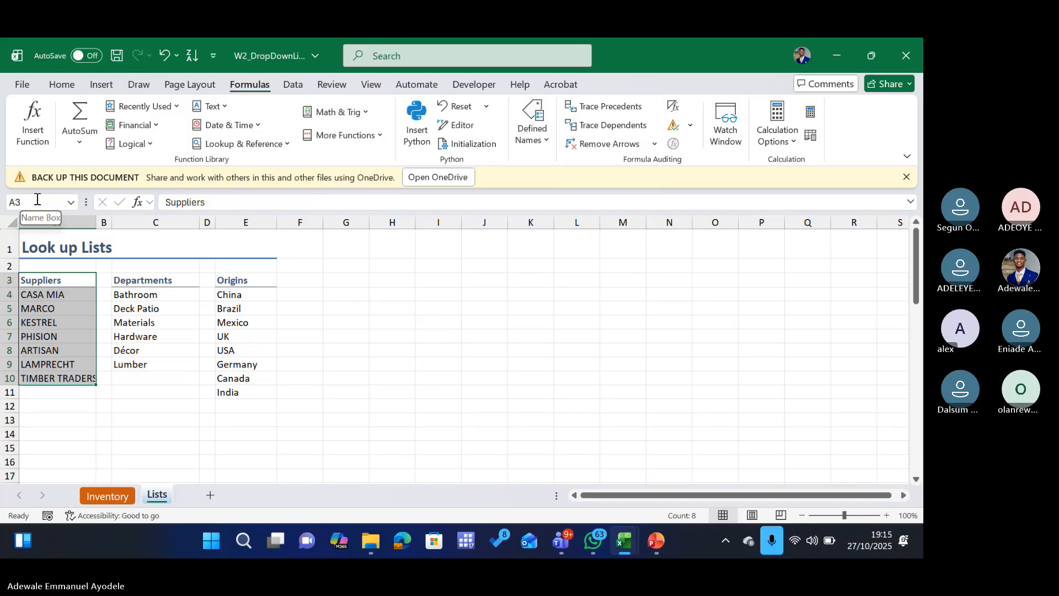
click(70, 202)
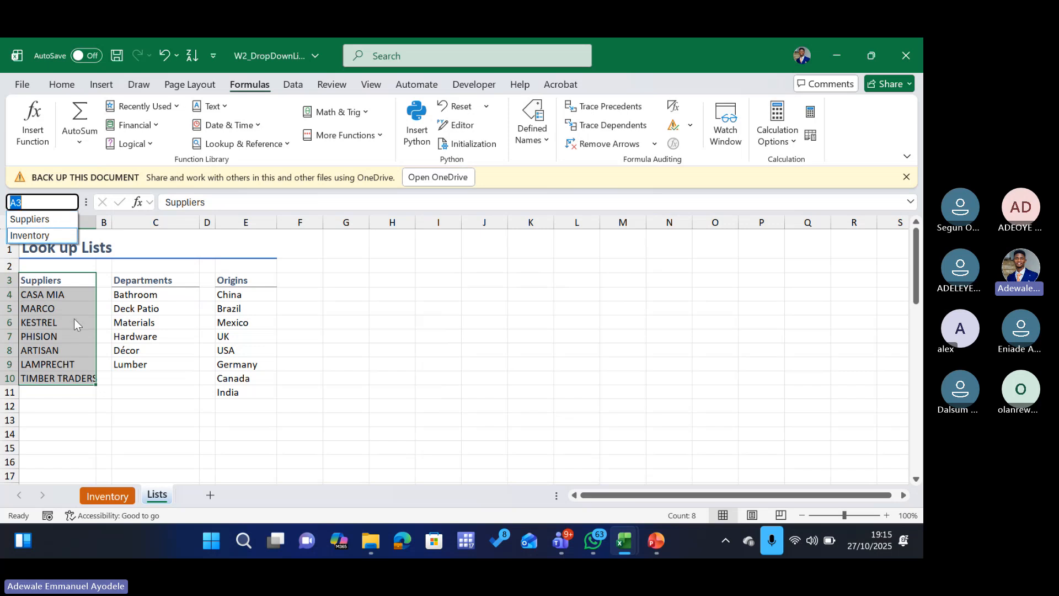
click(158, 279)
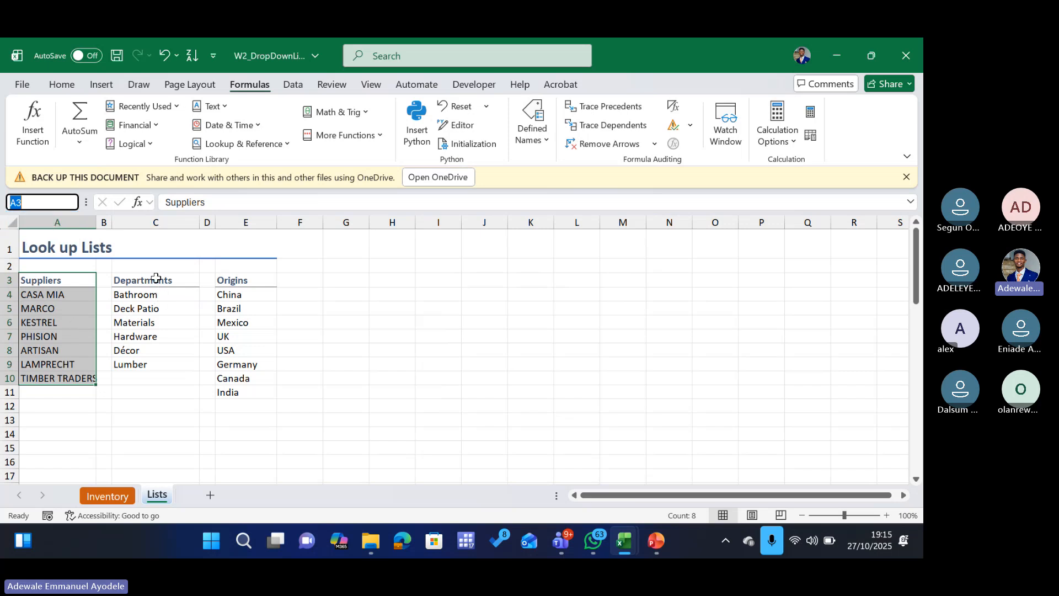
Create a named range from the Departments list C3:C9 using its top row as the name, and check the workbook's defined names
drag(156, 278, 154, 365)
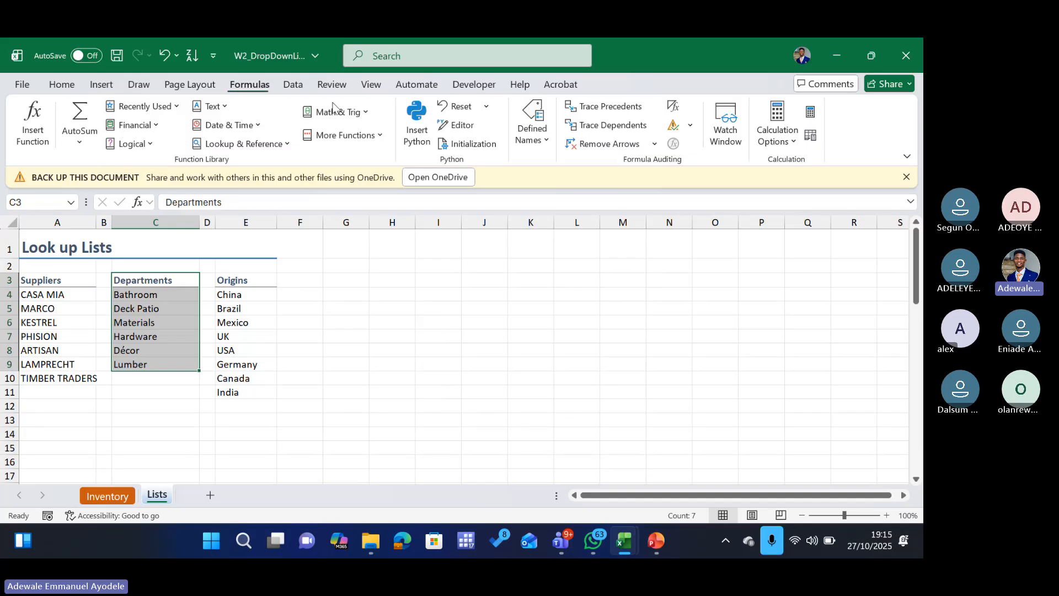
click(540, 148)
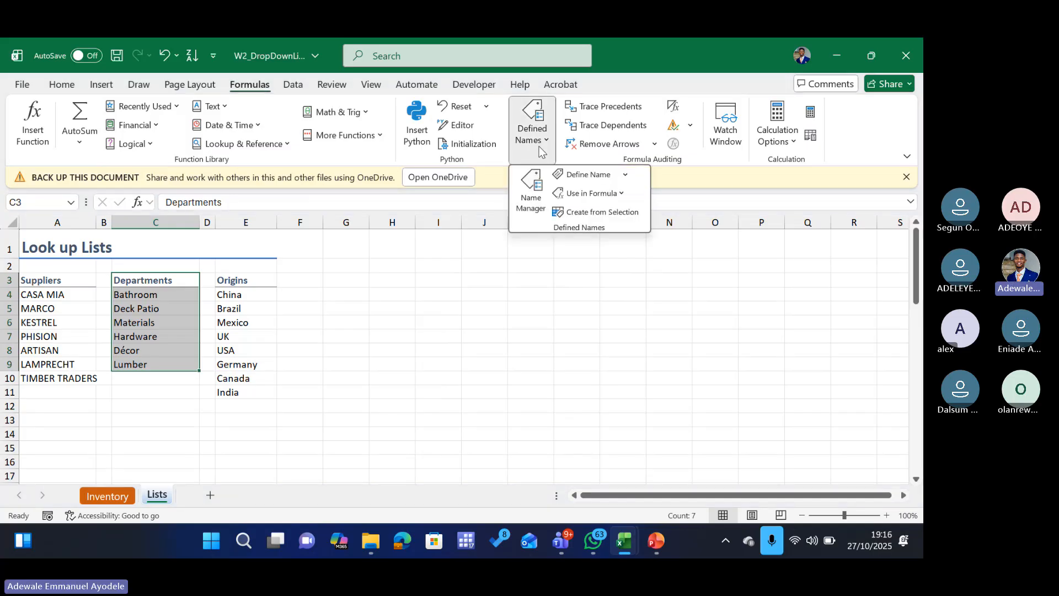
click(604, 213)
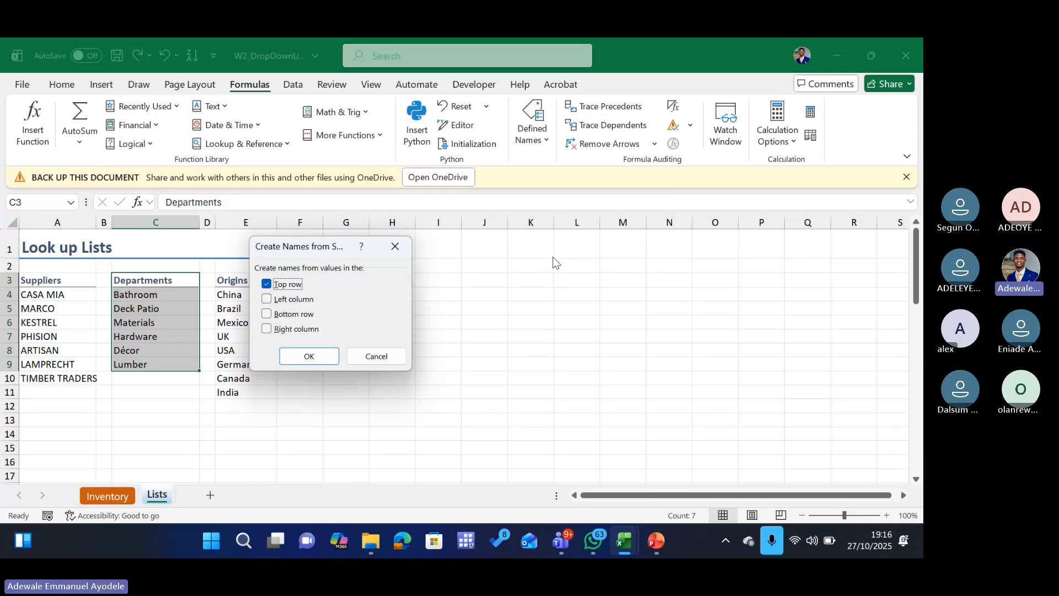
click(310, 357)
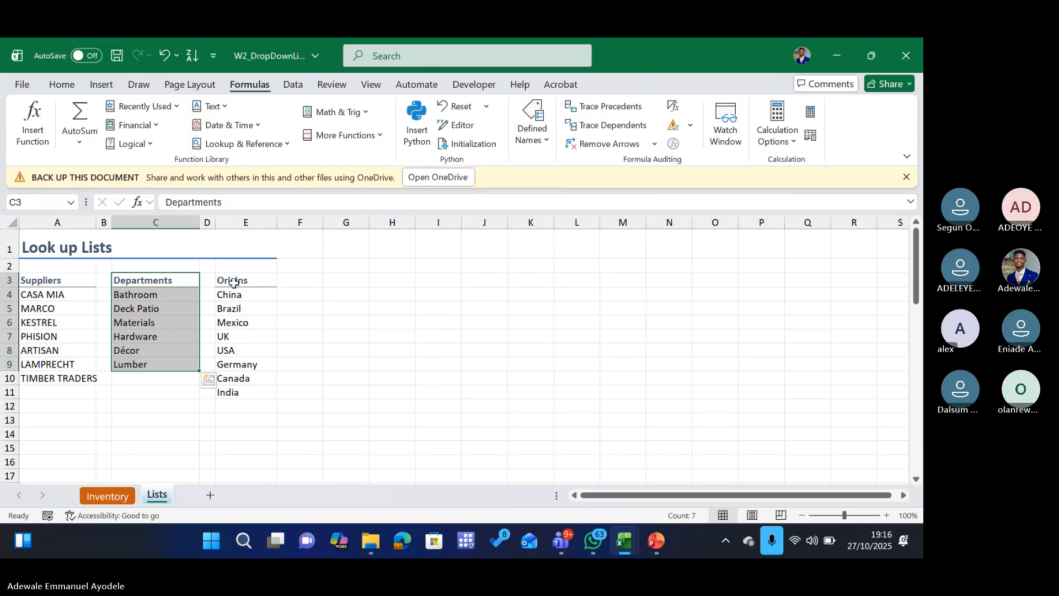
click(69, 203)
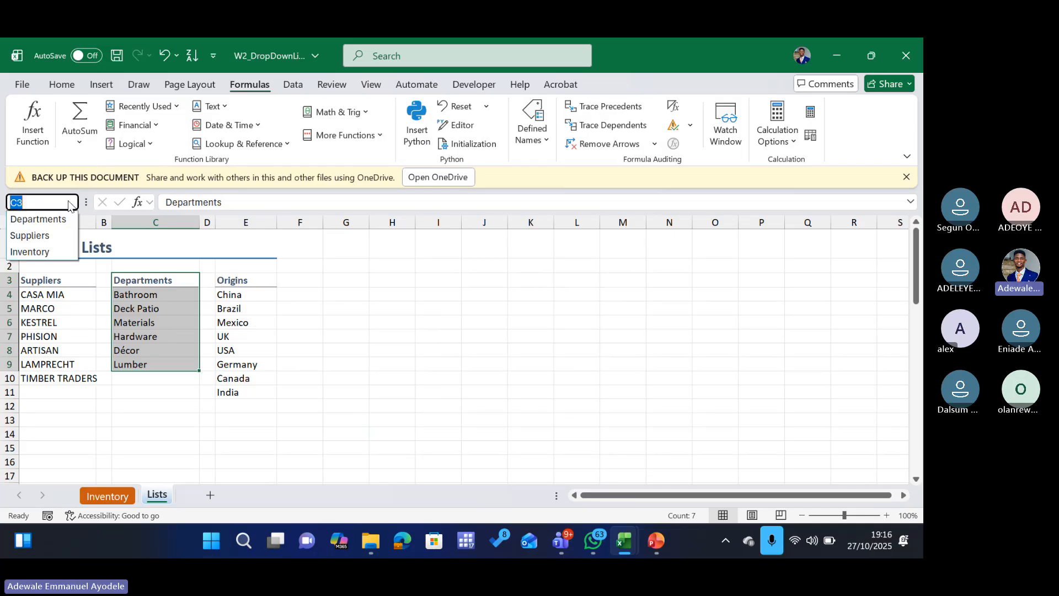
click(317, 293)
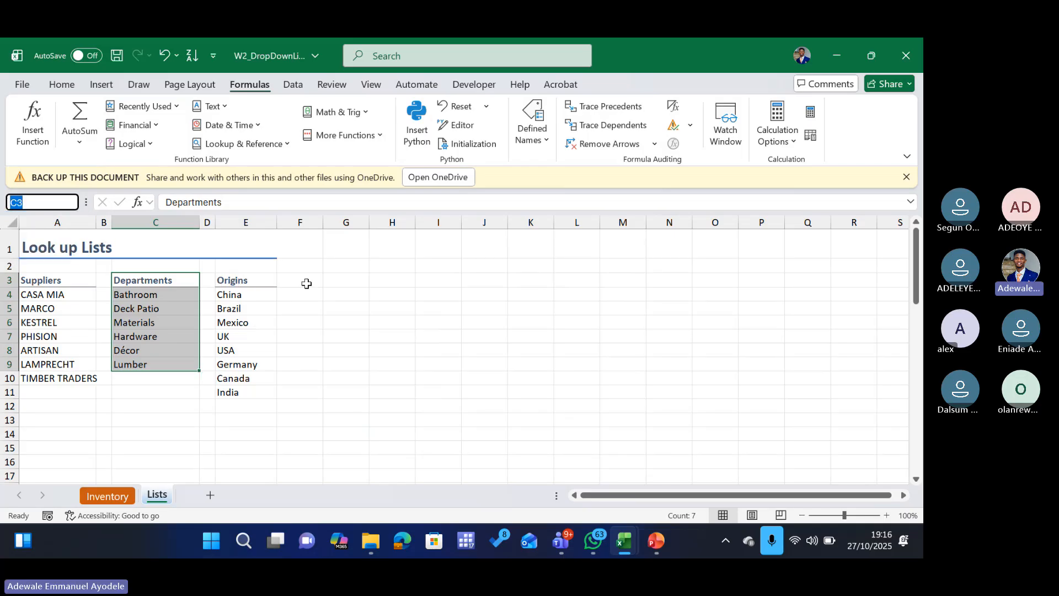
Create a named range from the Origins list E3:E11 using its top row as the name, and check the workbook's defined names
click(232, 277)
drag(232, 276, 243, 392)
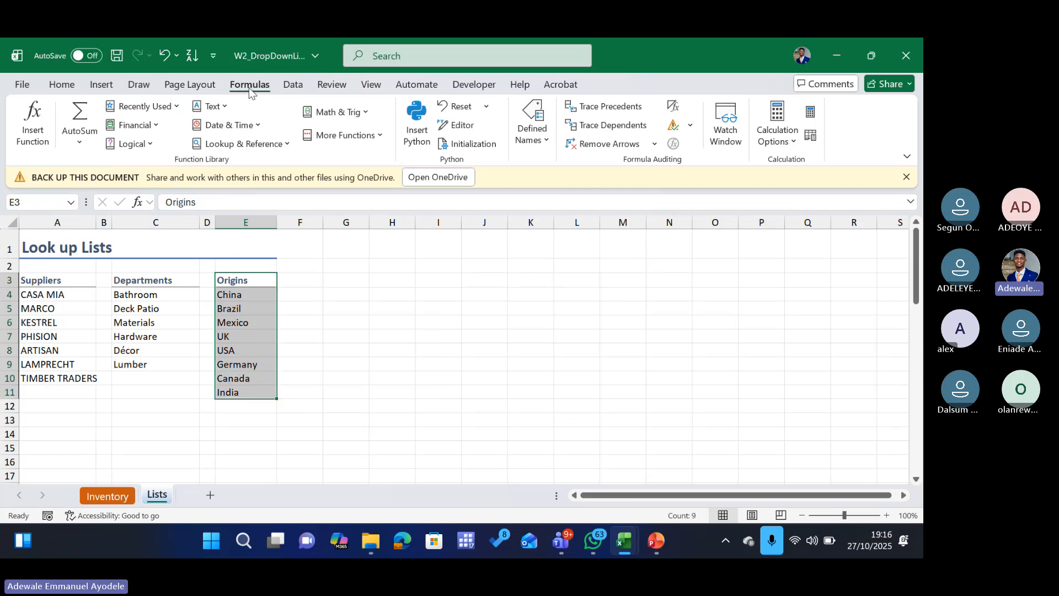
click(543, 144)
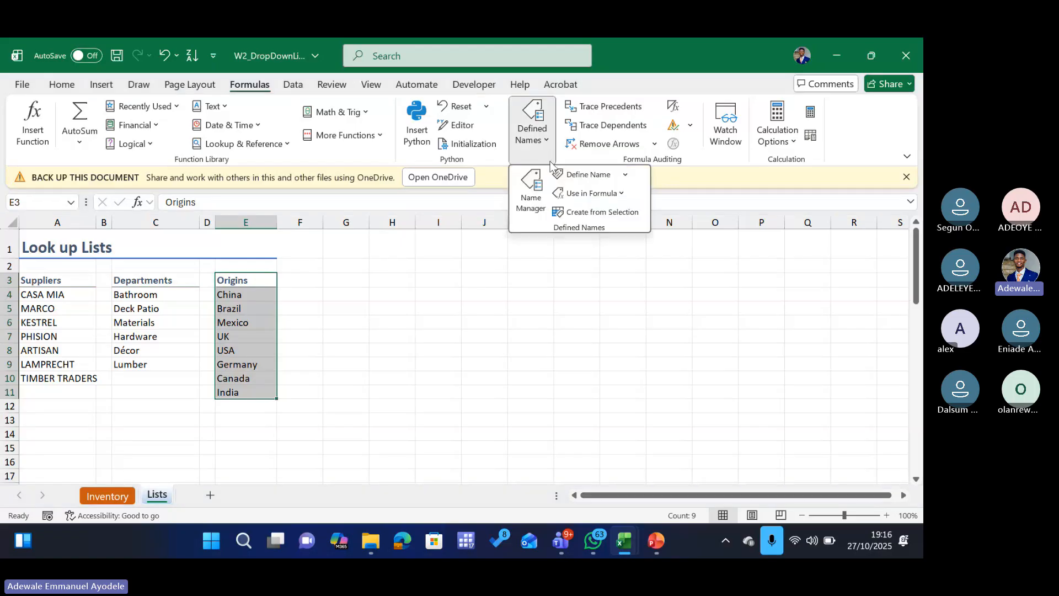
click(578, 217)
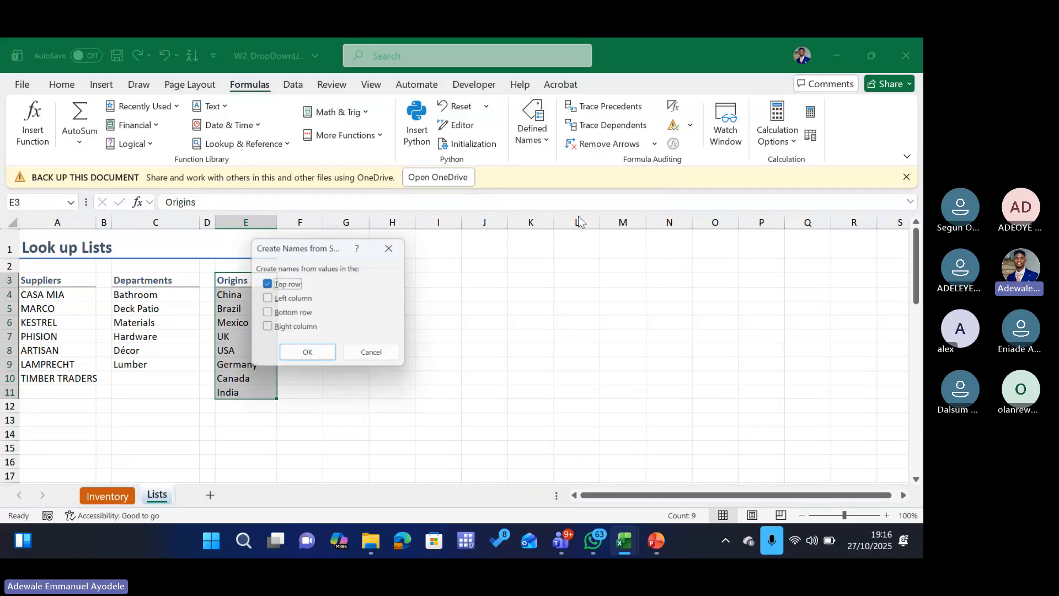
click(326, 355)
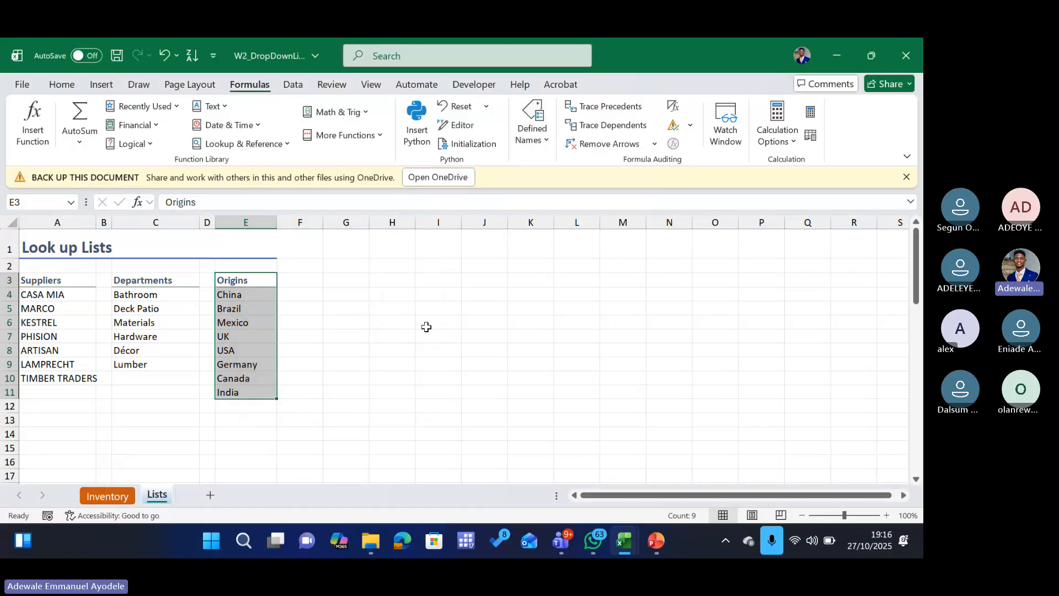
click(69, 203)
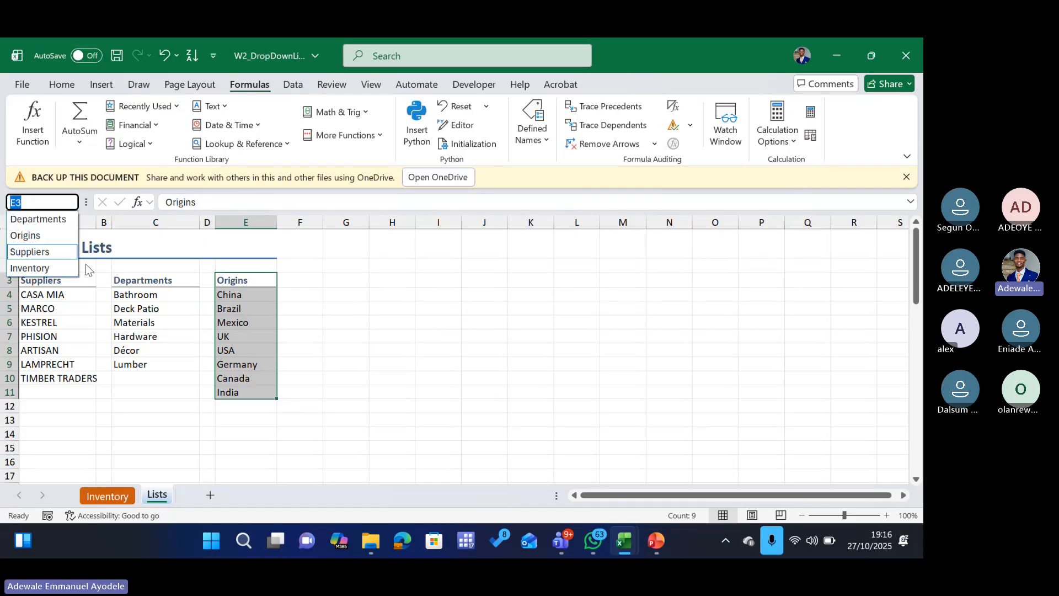
Convert the Suppliers list A3:A10 on the Lists sheet into a table with headers
click(65, 292)
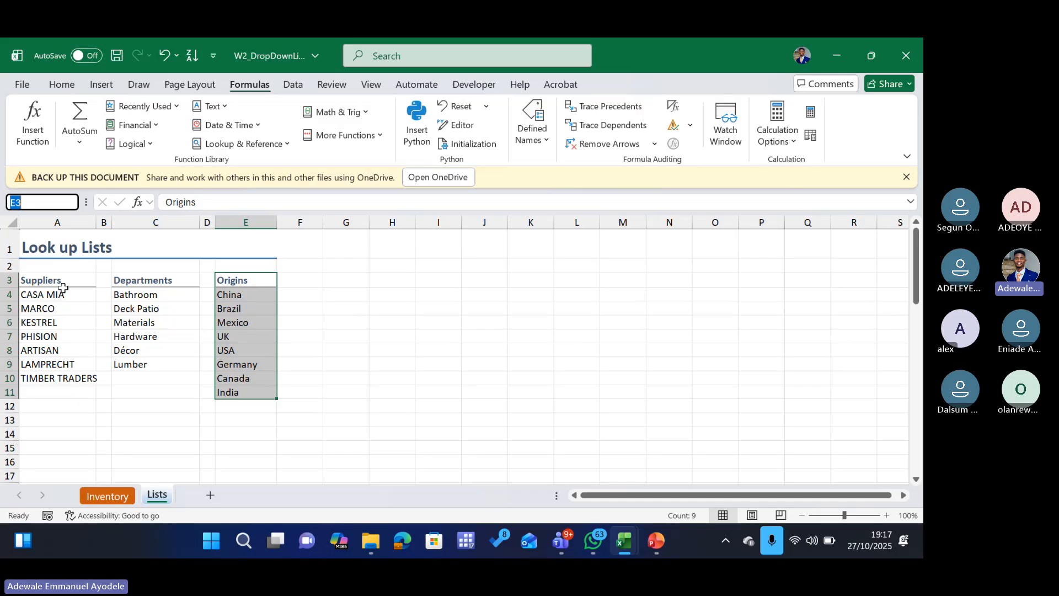
drag(68, 276, 50, 333)
click(51, 334)
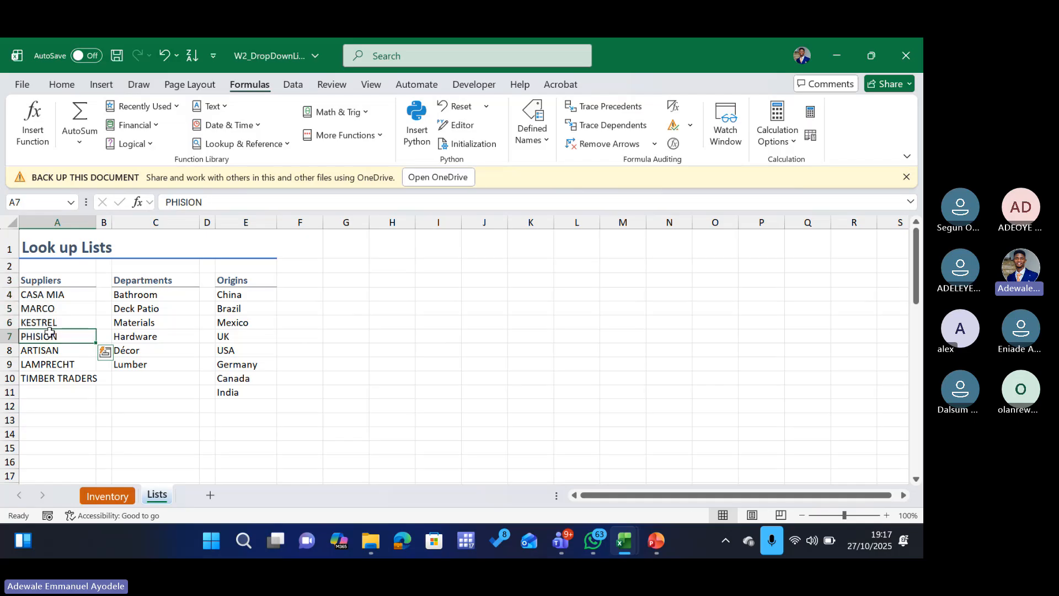
drag(46, 282, 44, 325)
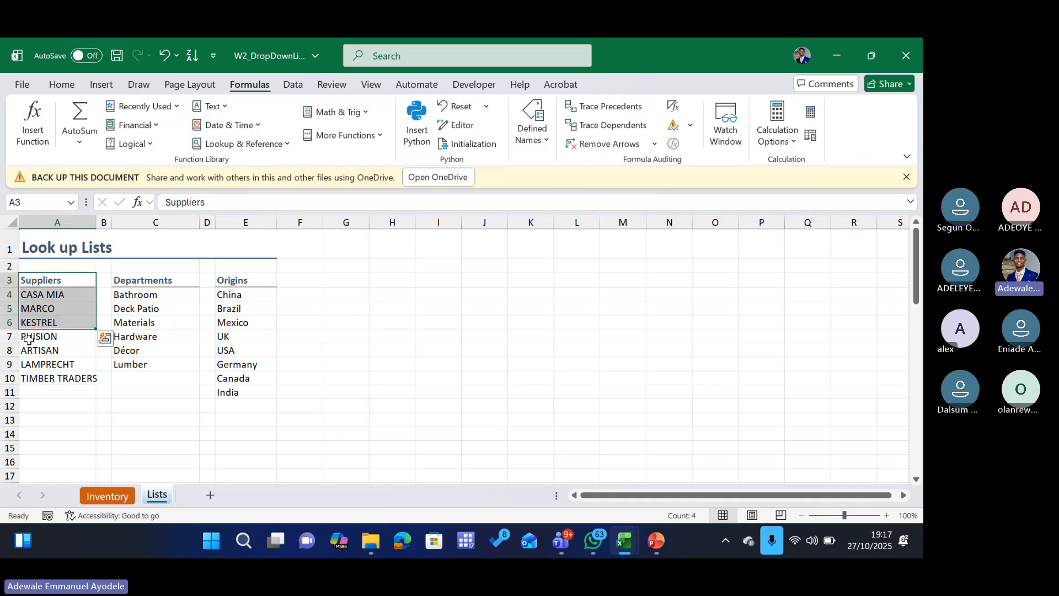
click(40, 322)
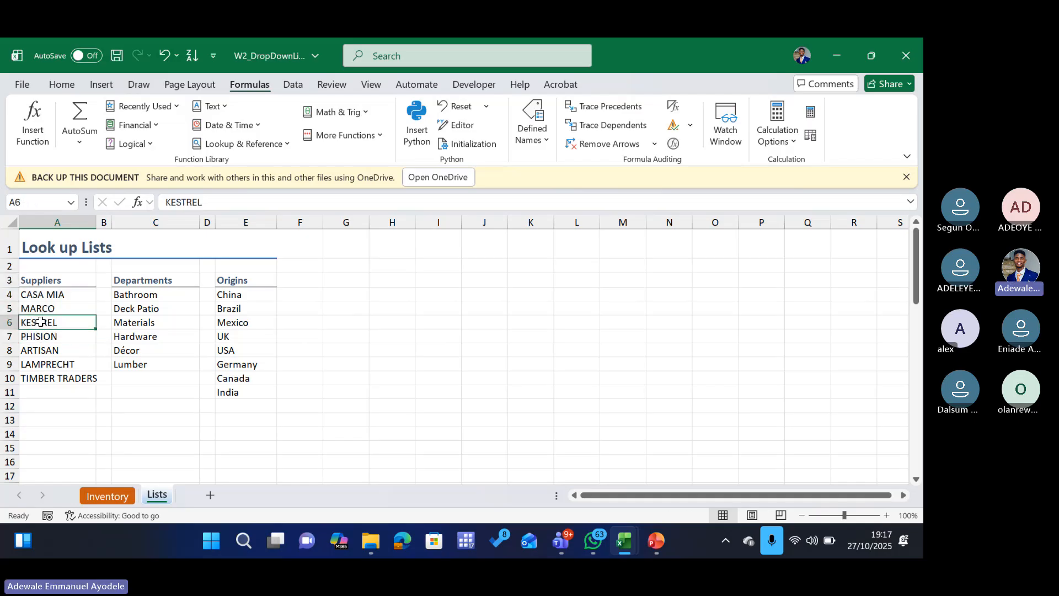
key(ctrl+t)
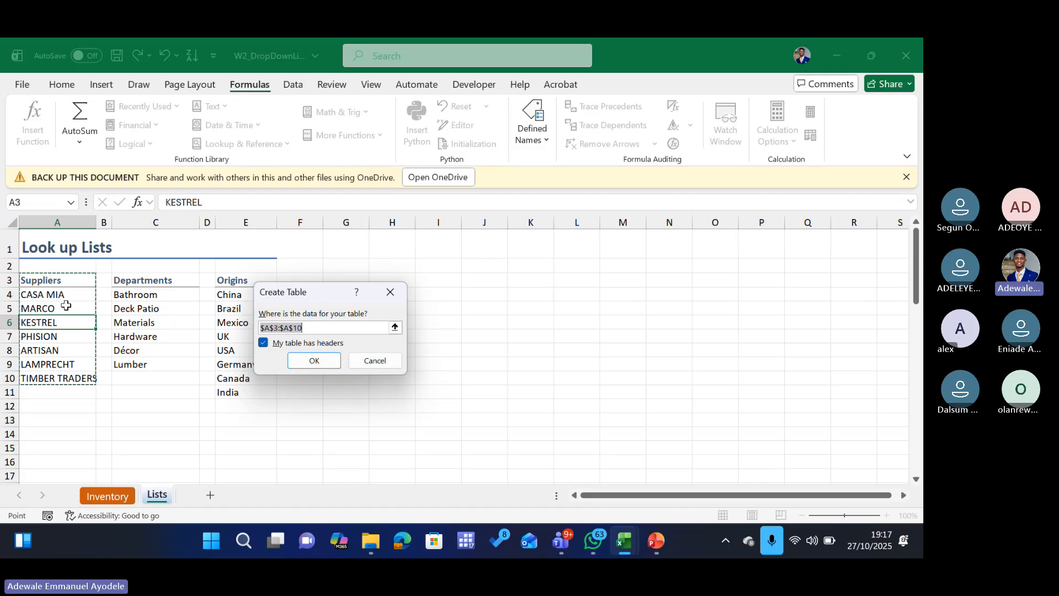
click(316, 364)
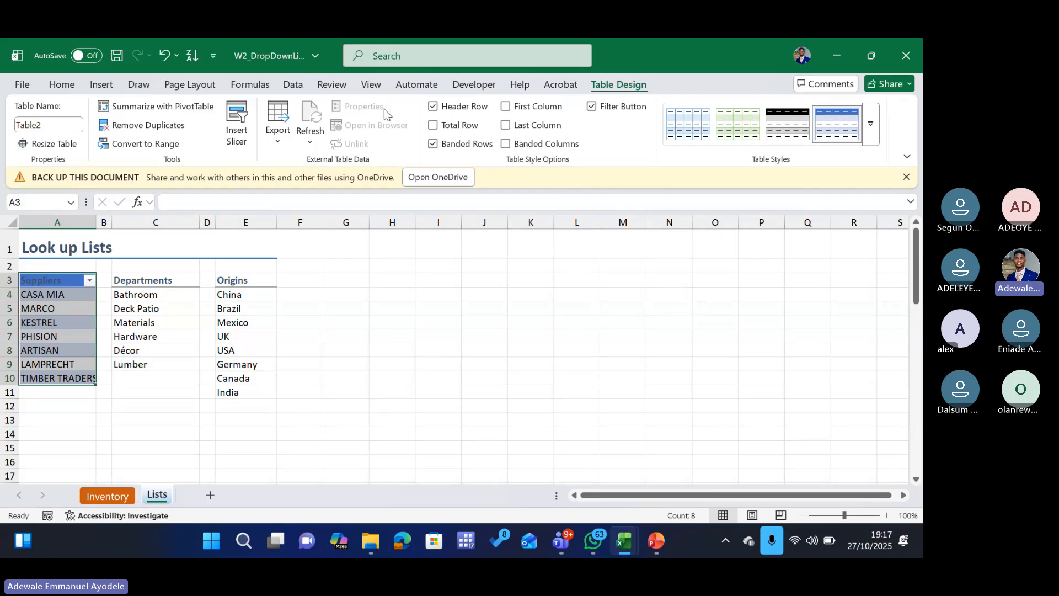
Apply the plain, unformatted light table style to the Suppliers table
click(871, 124)
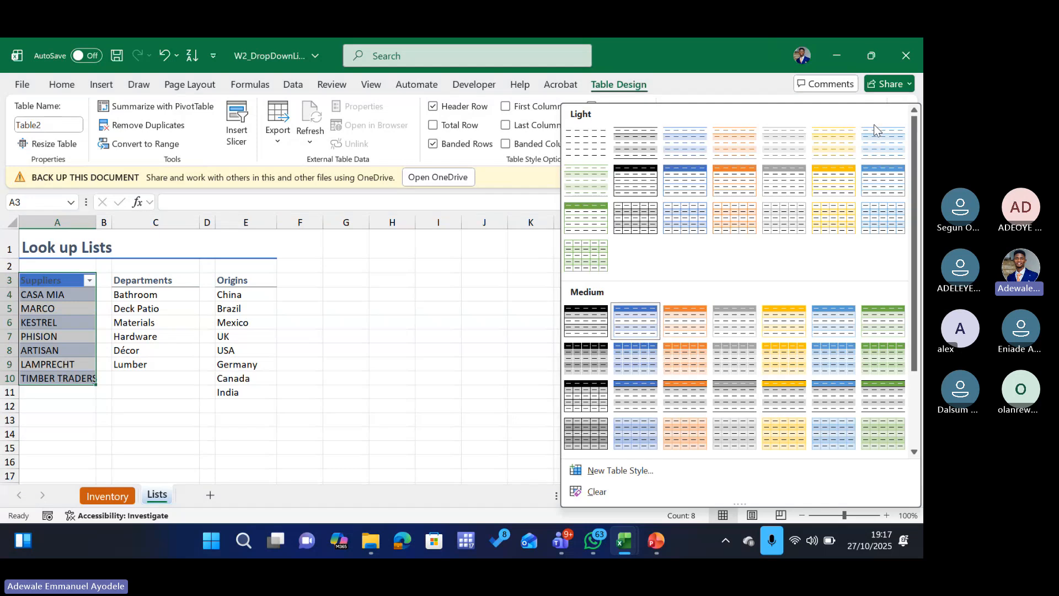
click(872, 128)
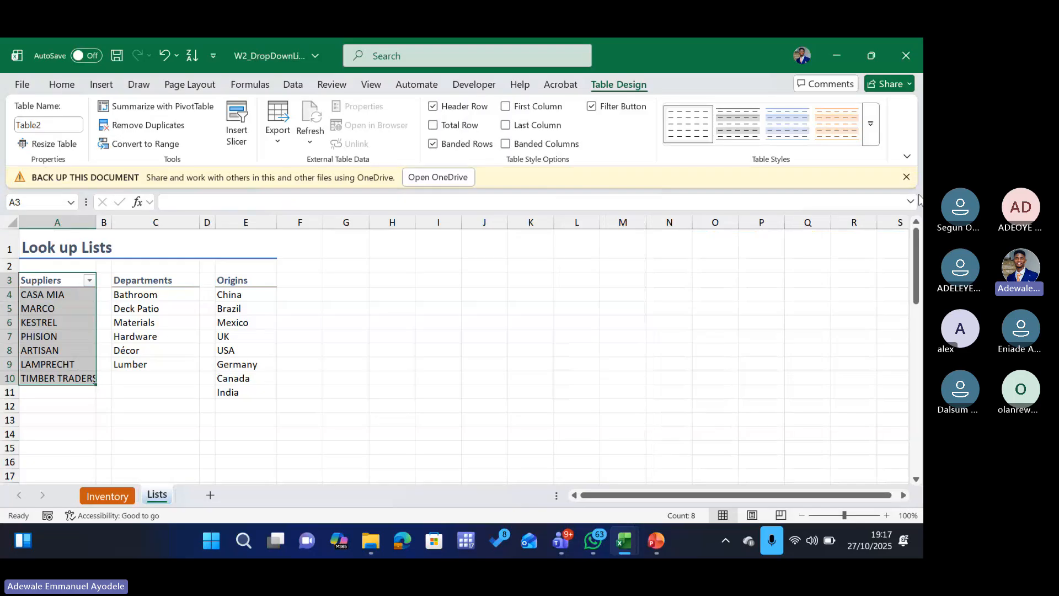
click(873, 141)
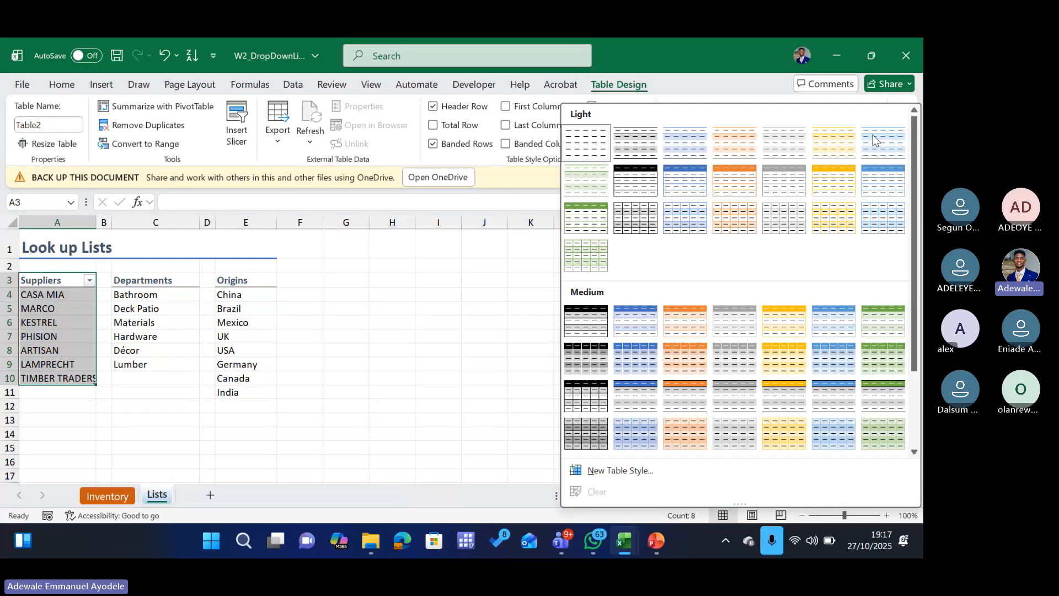
click(576, 151)
click(50, 298)
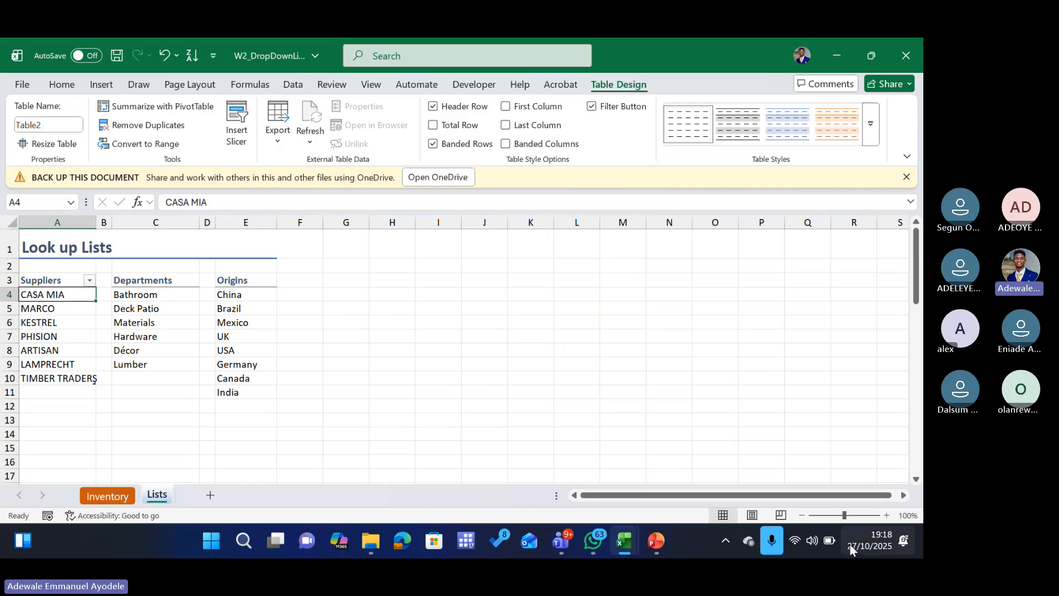
Convert the Departments list C3:C9 into a table with headers and give it the plain, unformatted light style
click(850, 516)
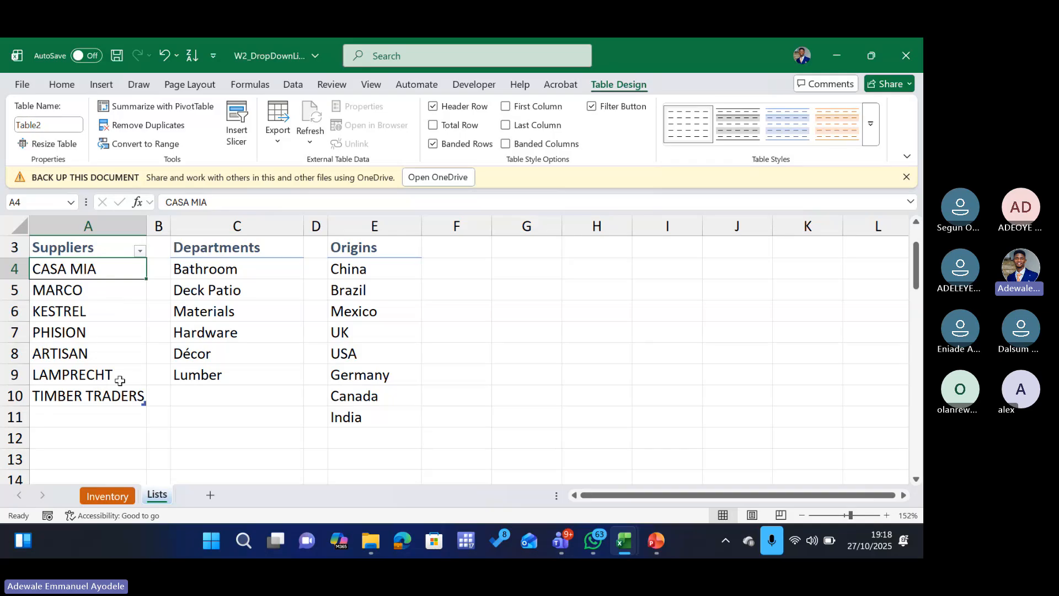
scroll(224, 294, up, 1)
scroll(224, 294, down, 1)
click(236, 245)
click(241, 289)
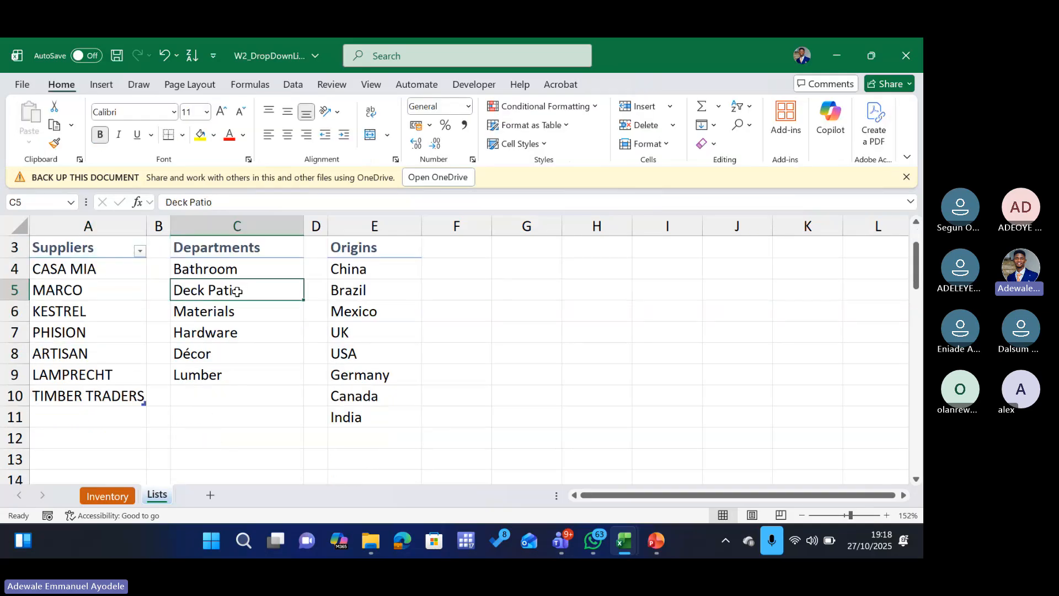
key(ctrl+t)
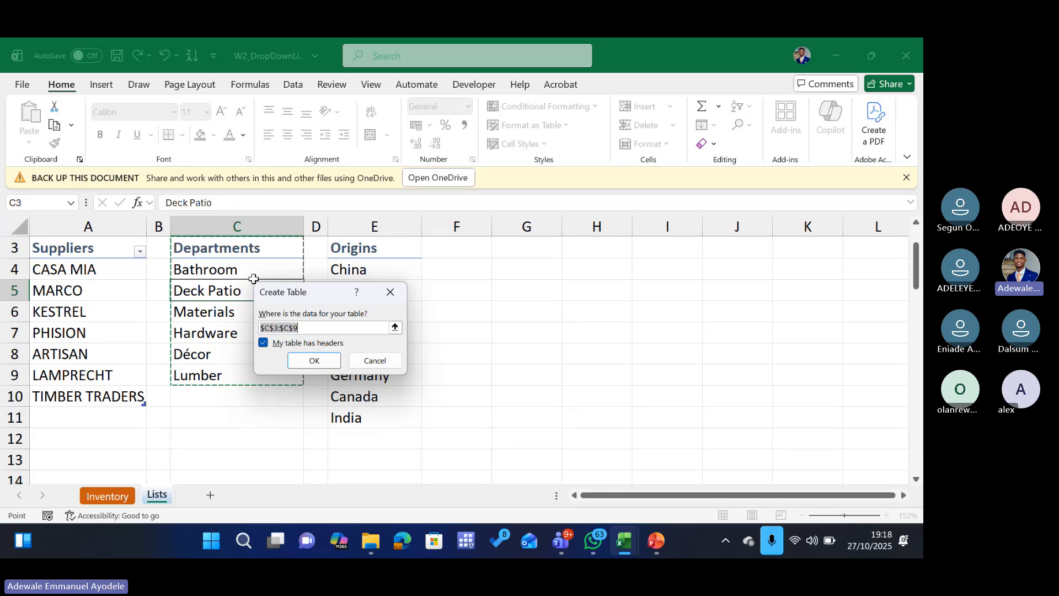
click(315, 361)
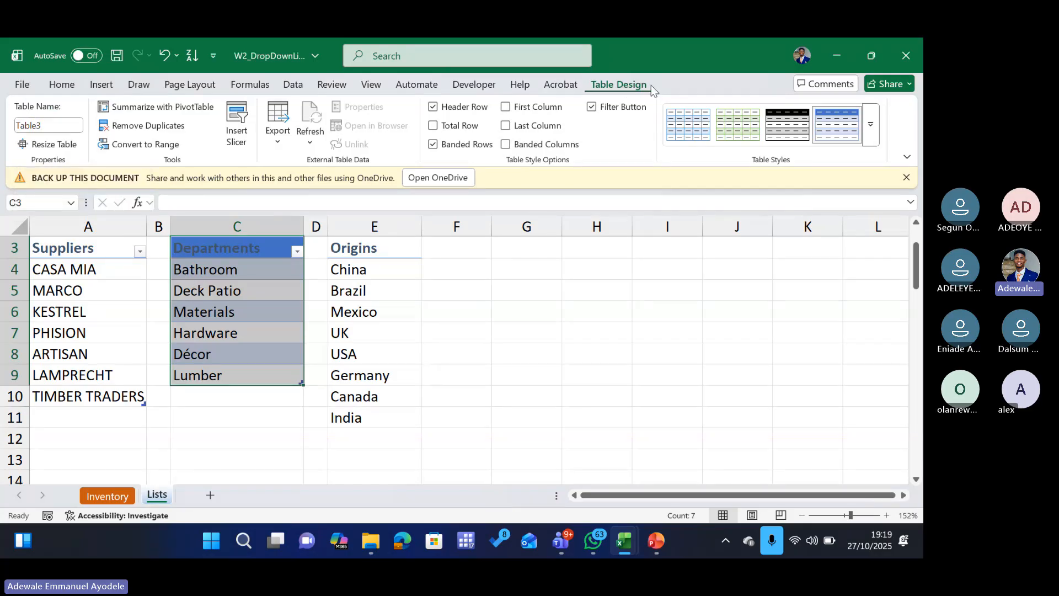
click(870, 134)
click(589, 145)
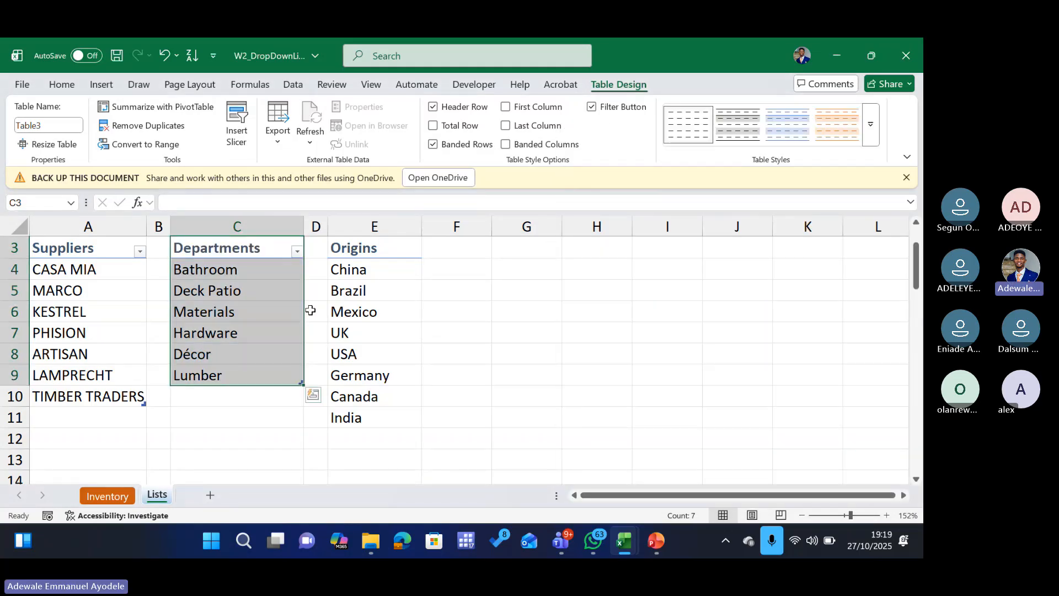
Convert the Origins list E3:E11 into a table with headers and give it the plain, unformatted light style
drag(358, 248, 367, 417)
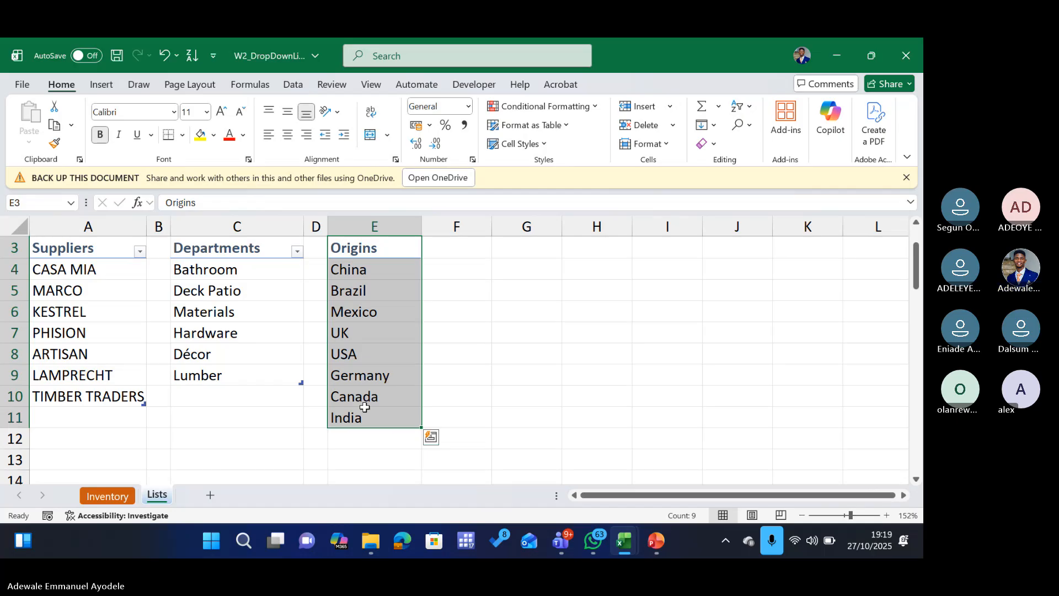
key(ctrl+t)
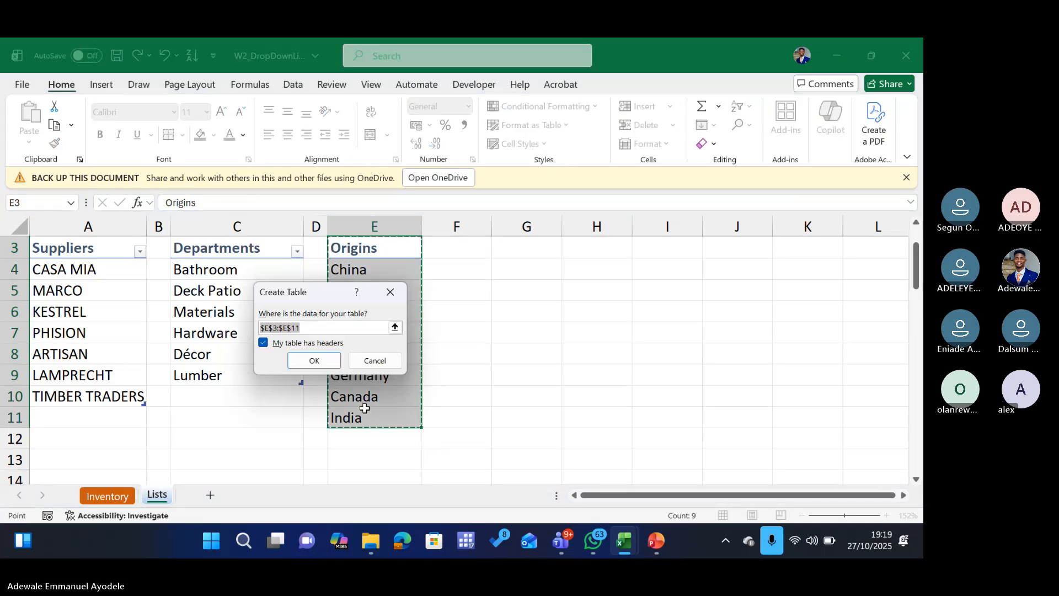
click(322, 359)
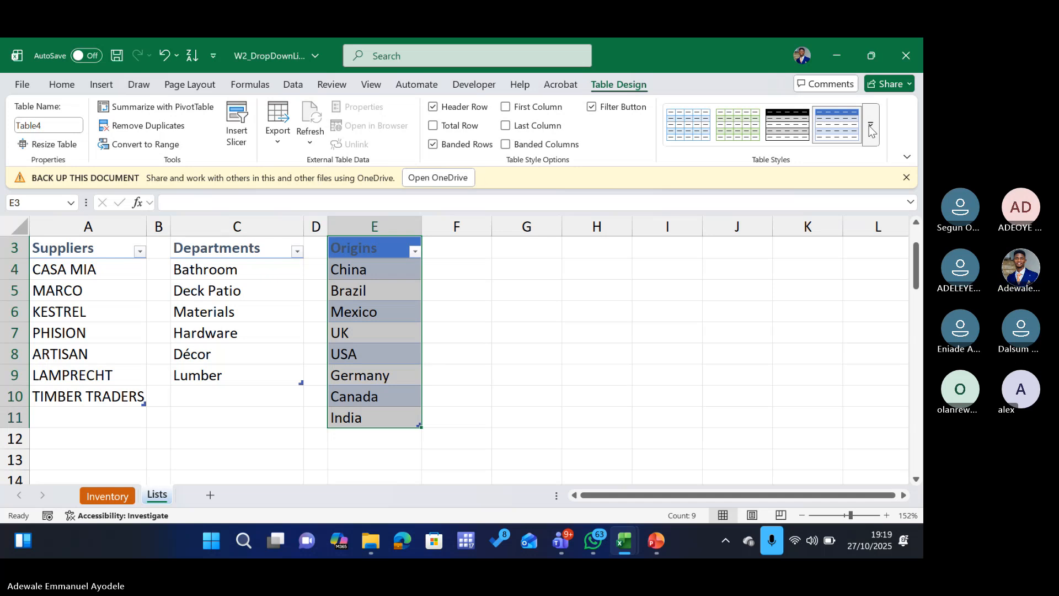
click(870, 130)
click(634, 142)
click(353, 330)
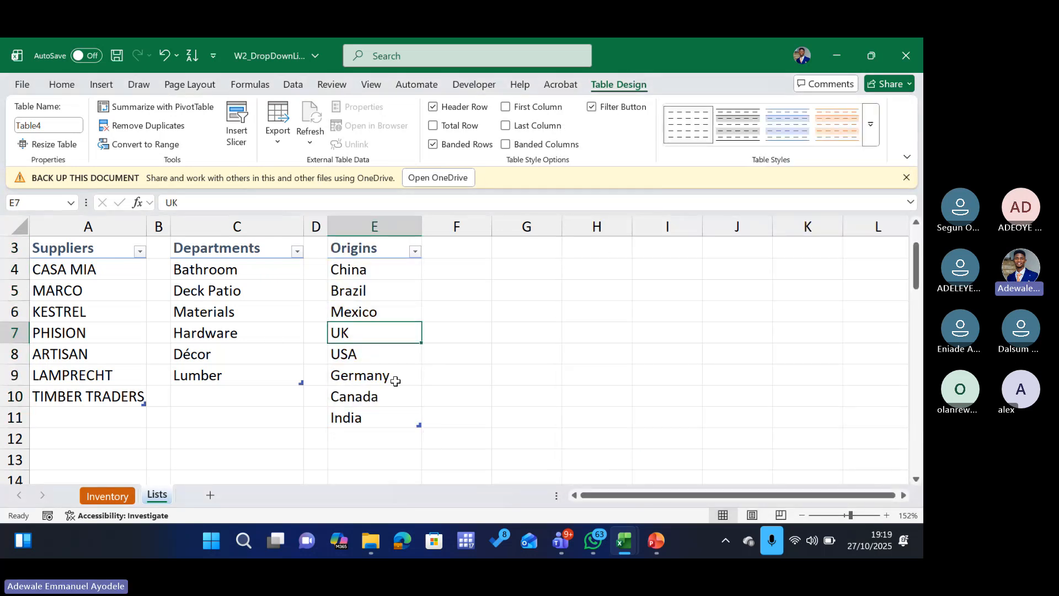
click(384, 314)
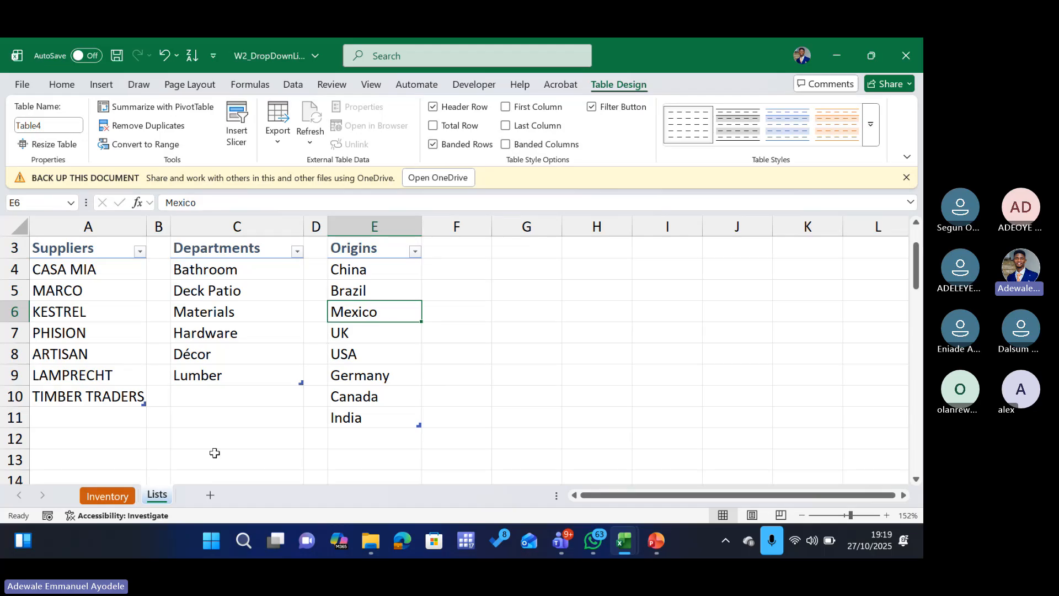
Select all data cells of the Supplier column in the Inventory sheet's table, starting at C4 and excluding the header
click(116, 498)
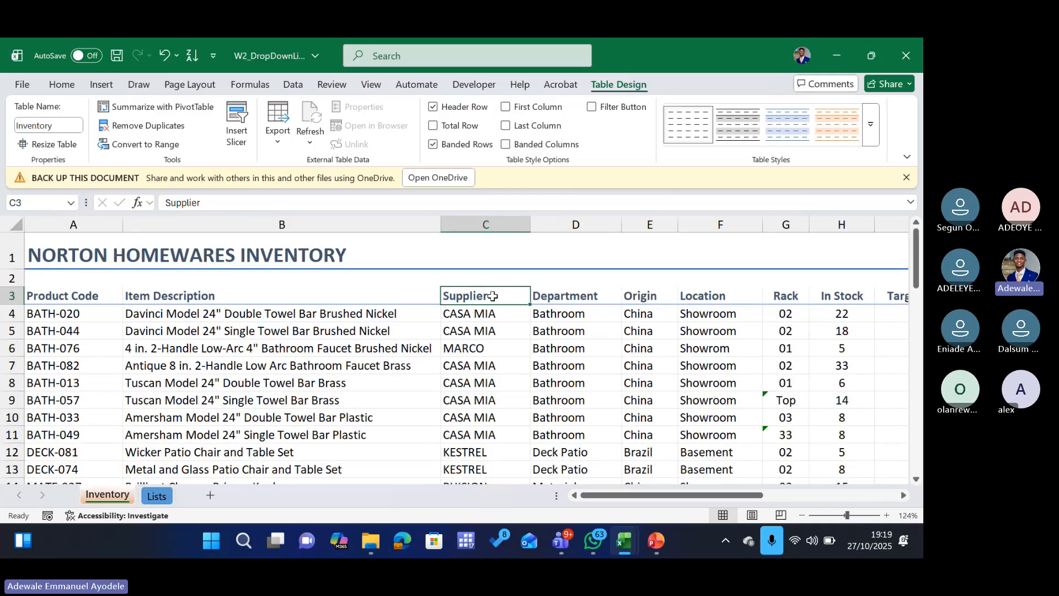
click(495, 367)
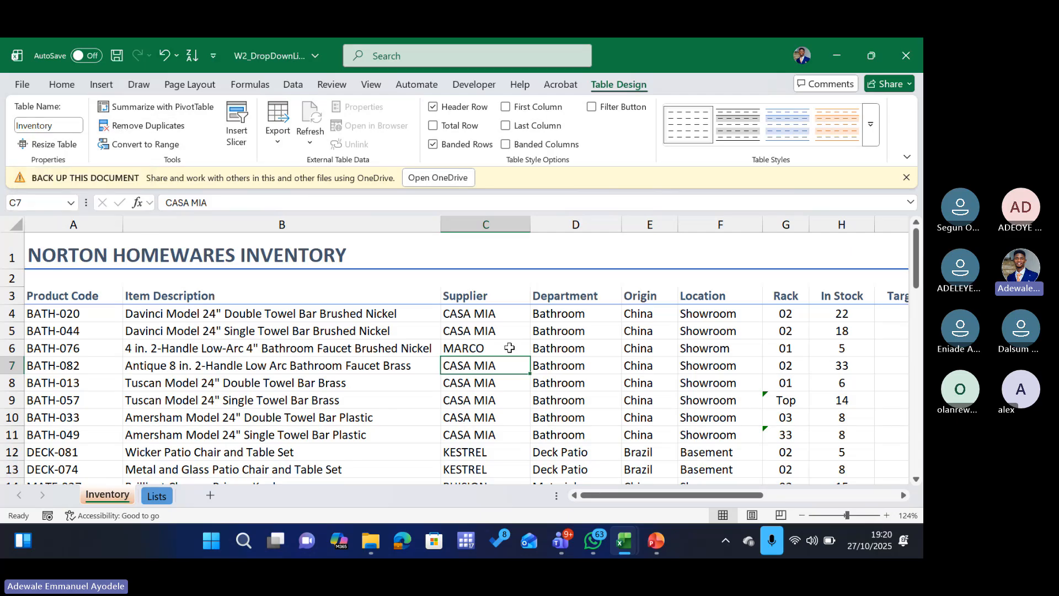
click(484, 285)
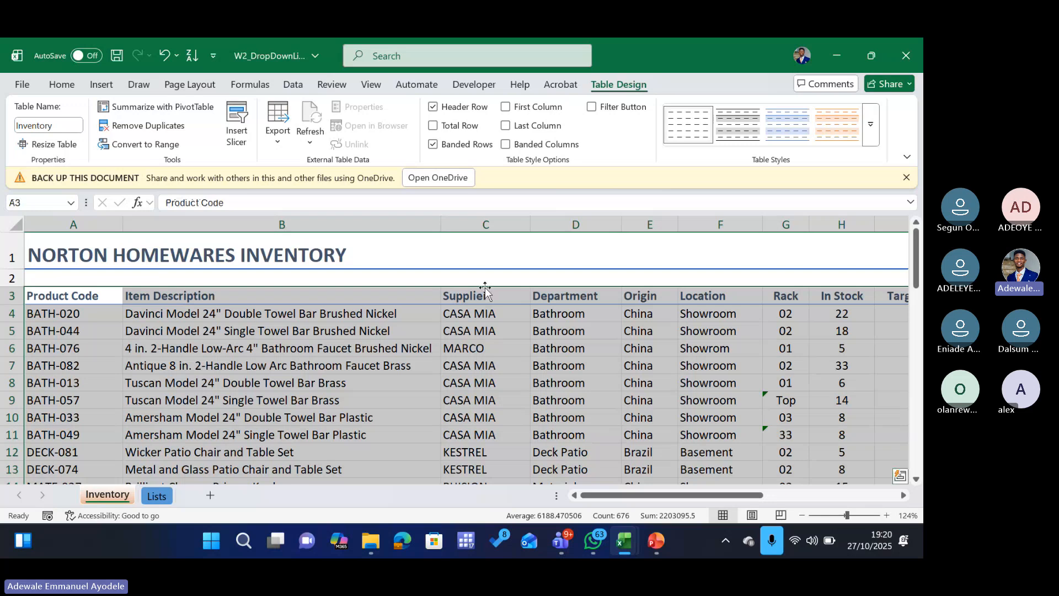
click(484, 296)
click(485, 286)
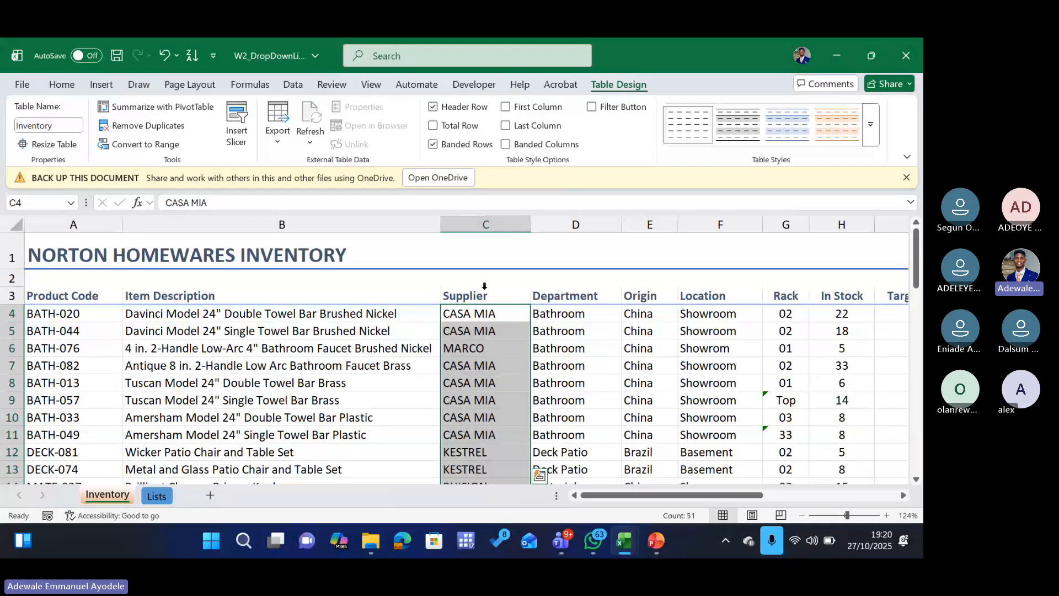
click(485, 286)
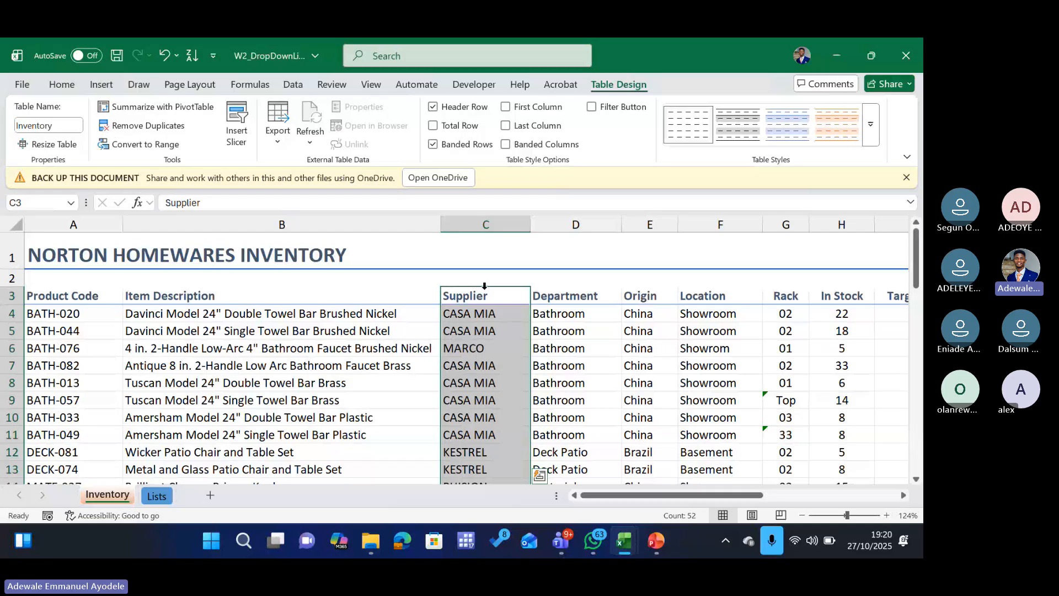
click(484, 286)
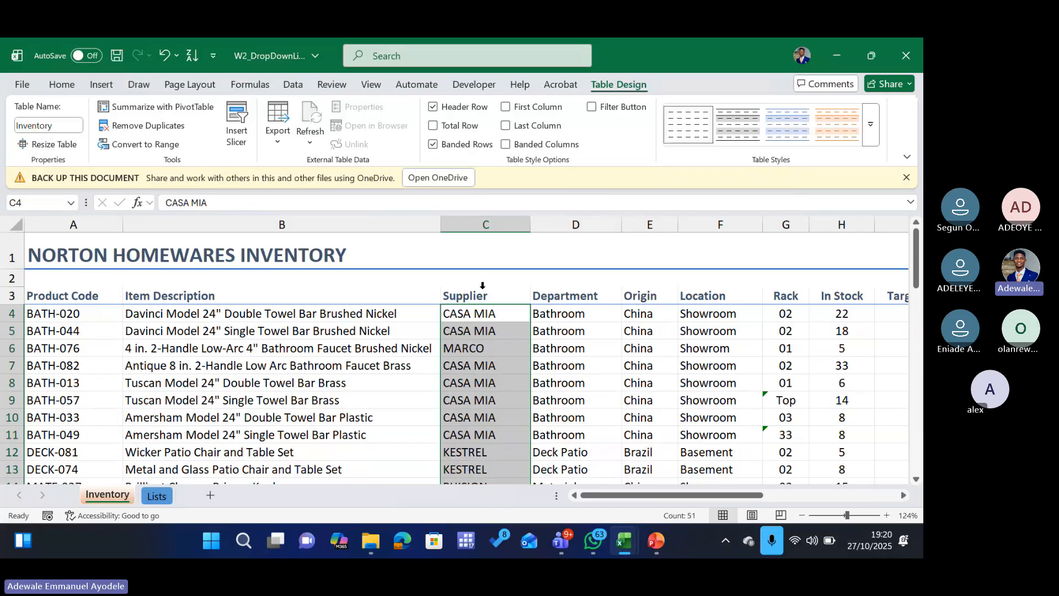
Apply list data validation to the selected Supplier cells, using the named range =Suppliers as the source
click(294, 85)
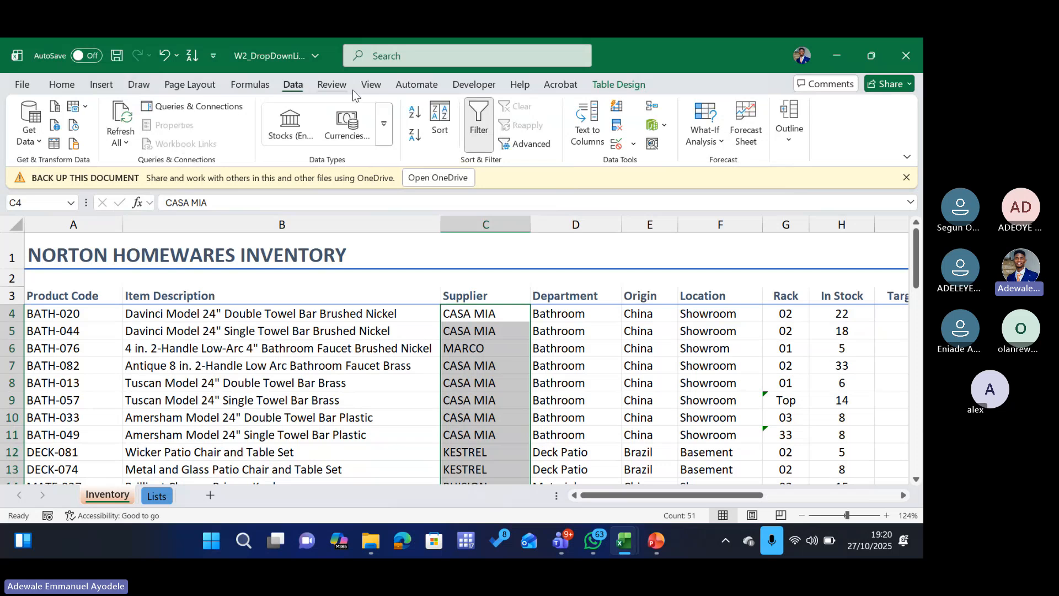
click(632, 145)
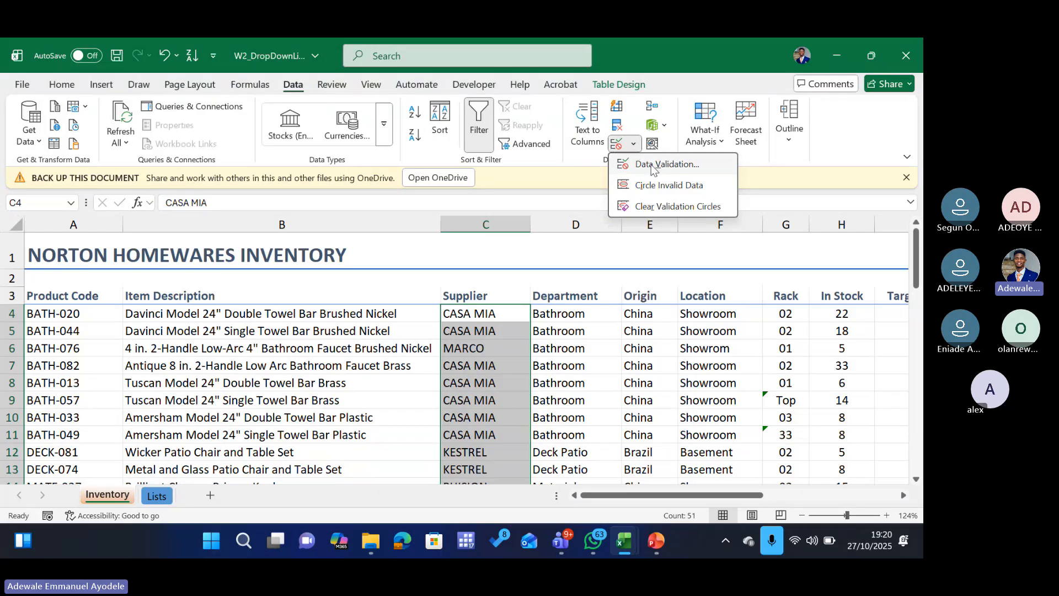
click(652, 166)
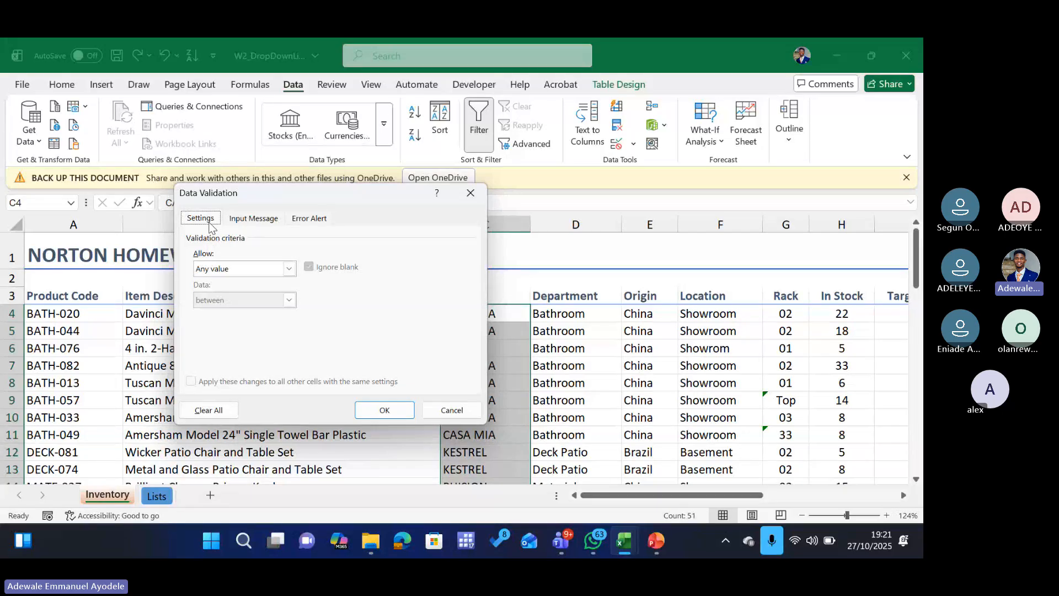
click(289, 269)
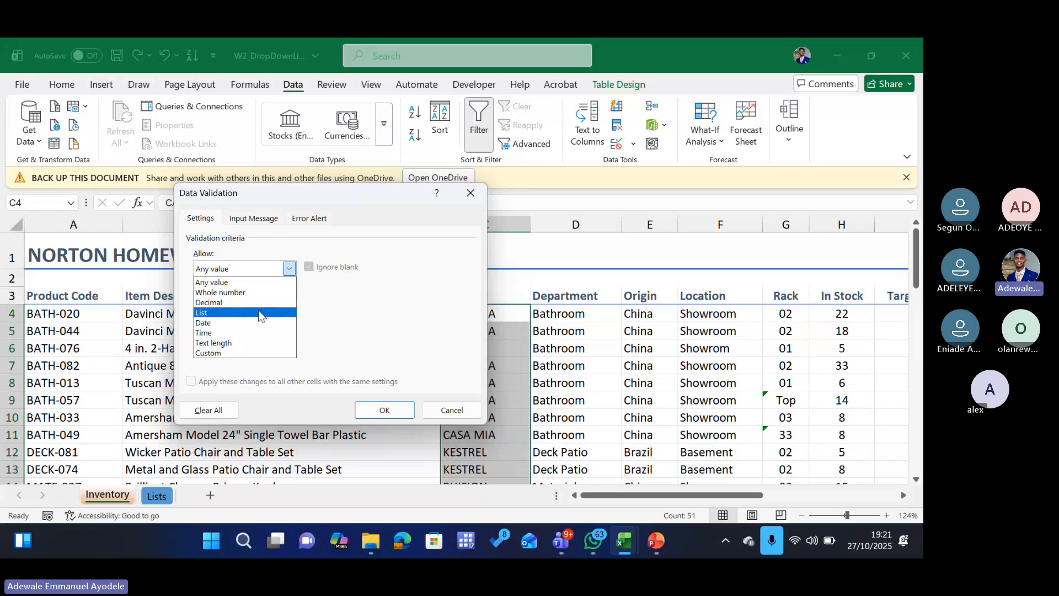
click(260, 313)
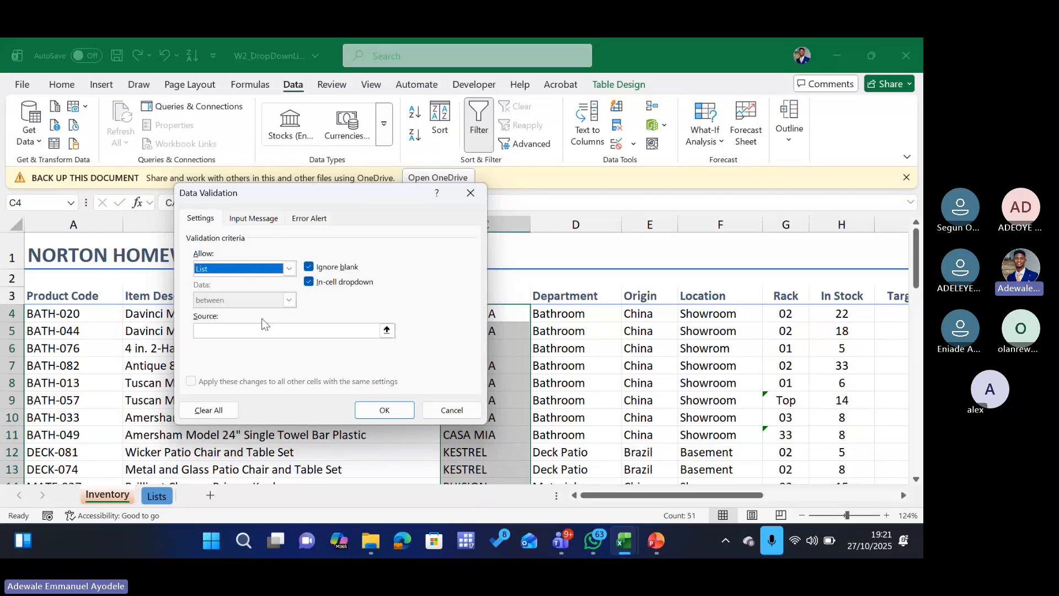
click(234, 330)
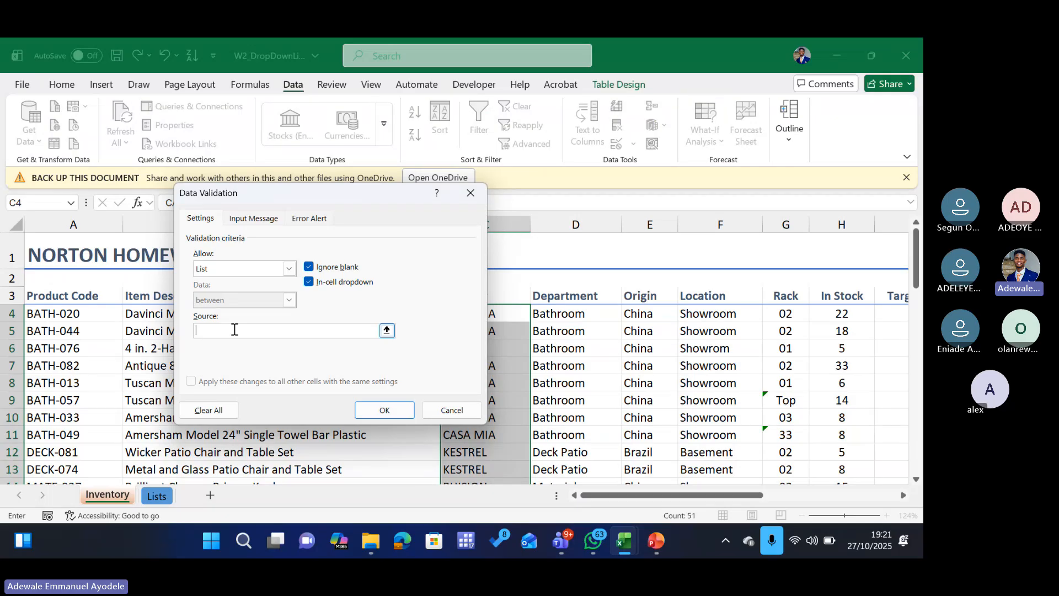
text(=)
key(F3)
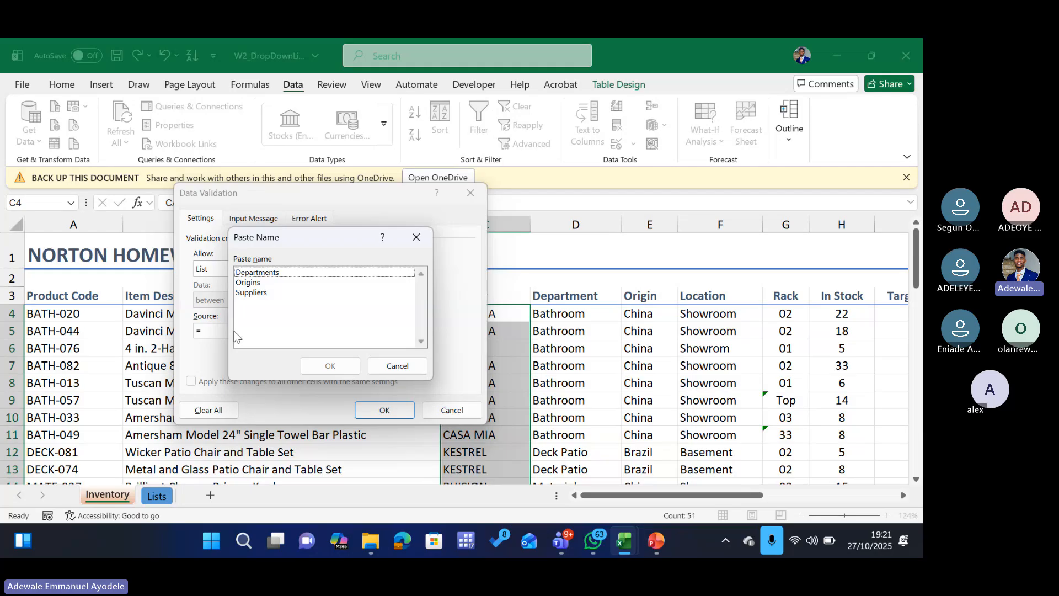
click(258, 293)
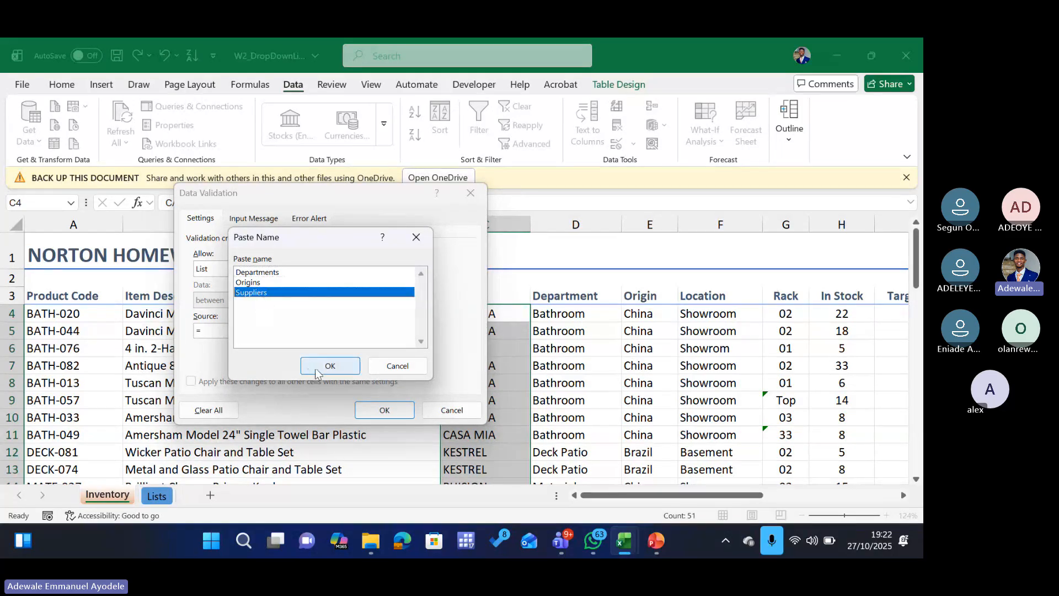
click(316, 366)
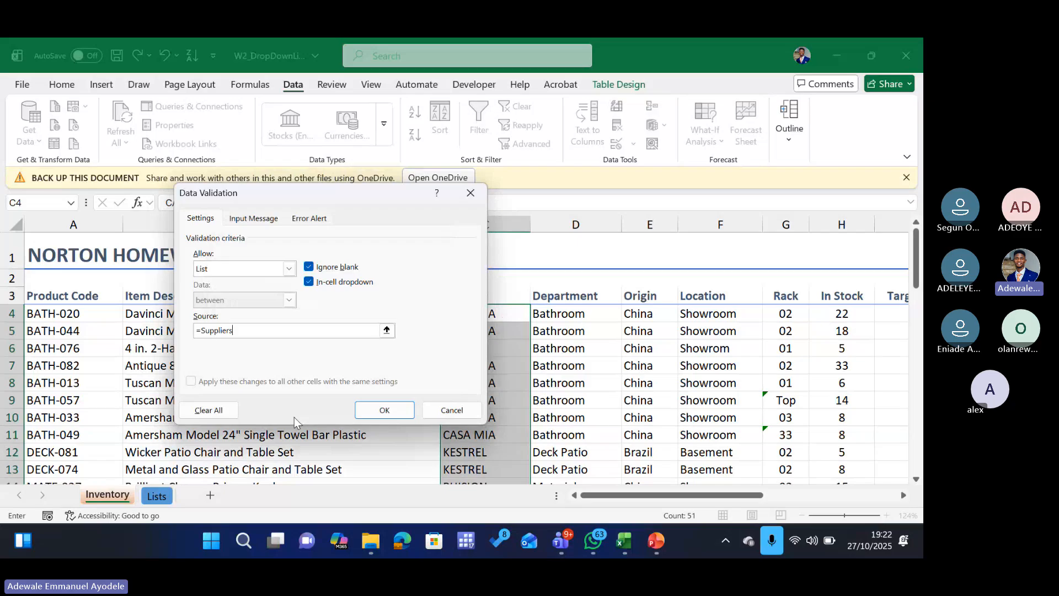
click(378, 413)
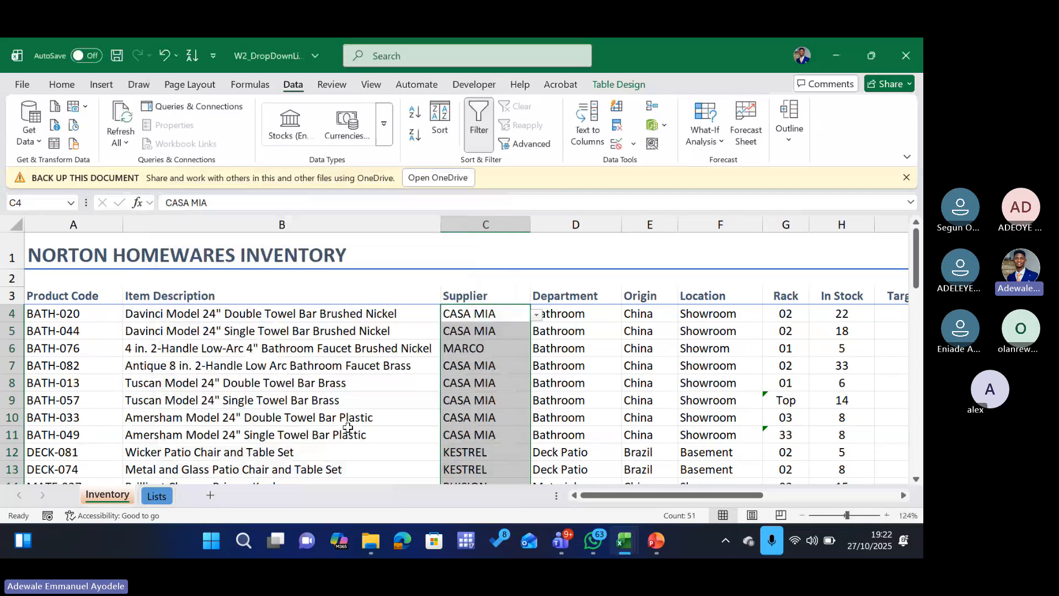
Check the supplier drop-down lists in cells C4, C11 and C9 of the Inventory sheet
click(512, 313)
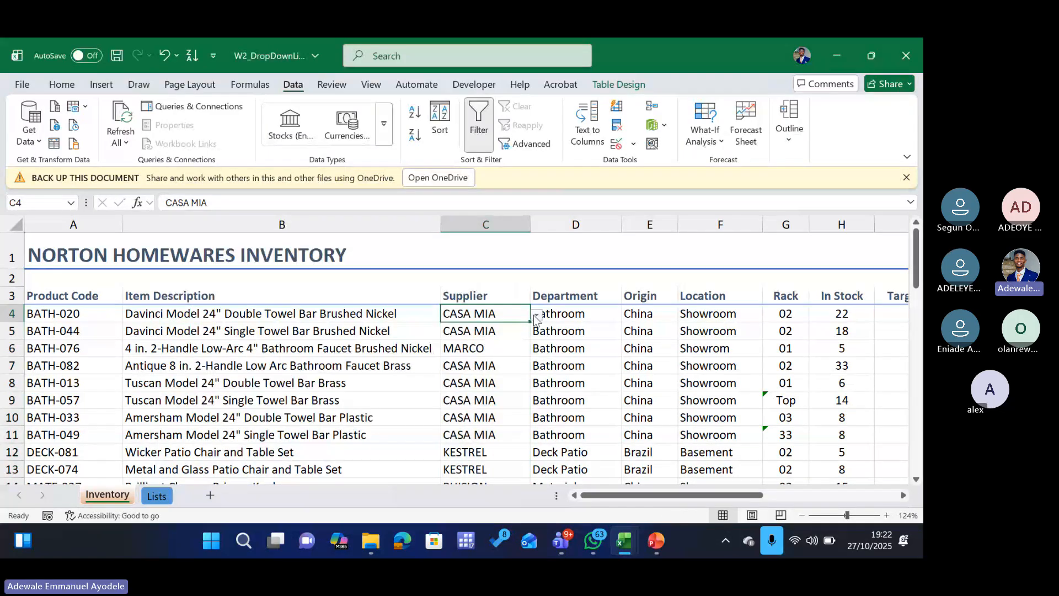
click(536, 316)
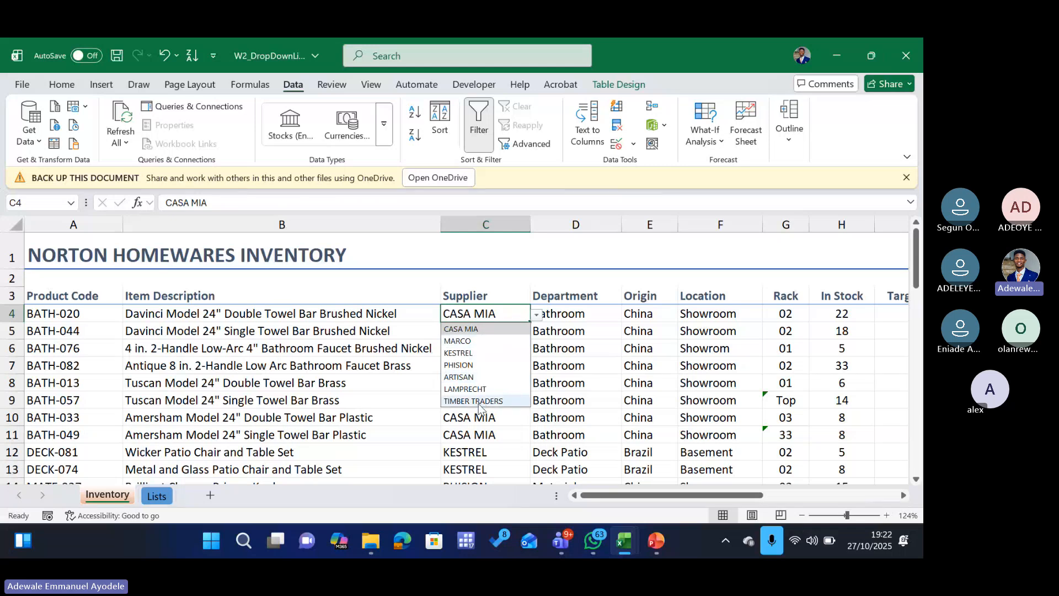
click(482, 433)
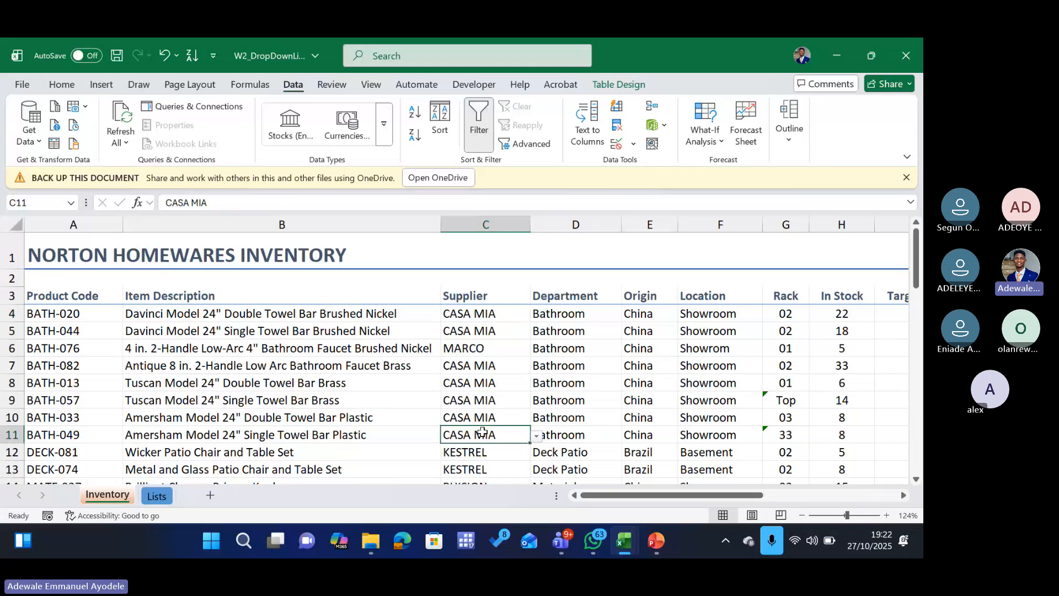
click(535, 436)
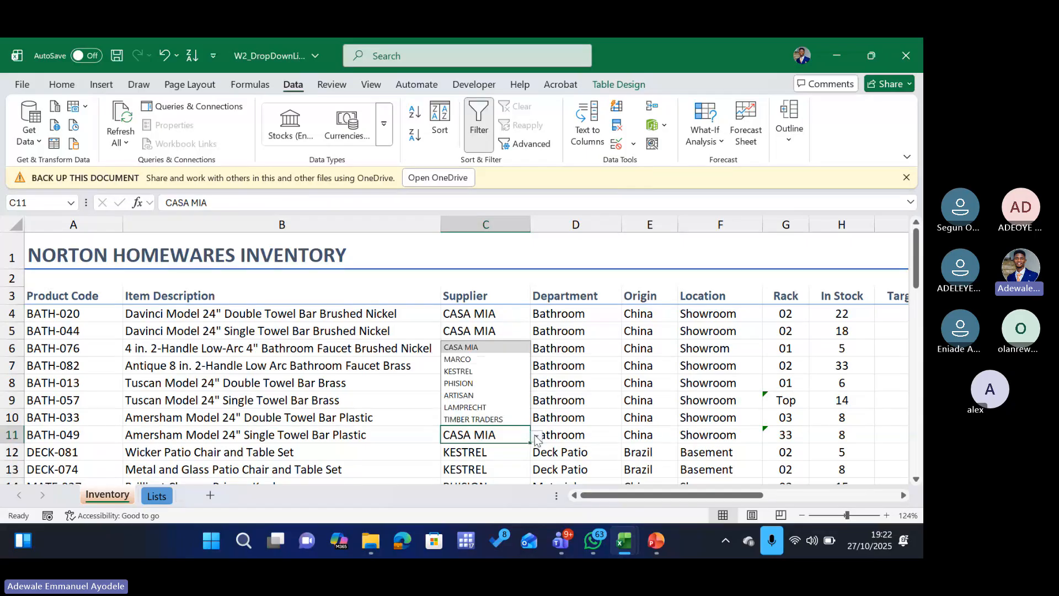
click(537, 439)
click(511, 401)
click(537, 403)
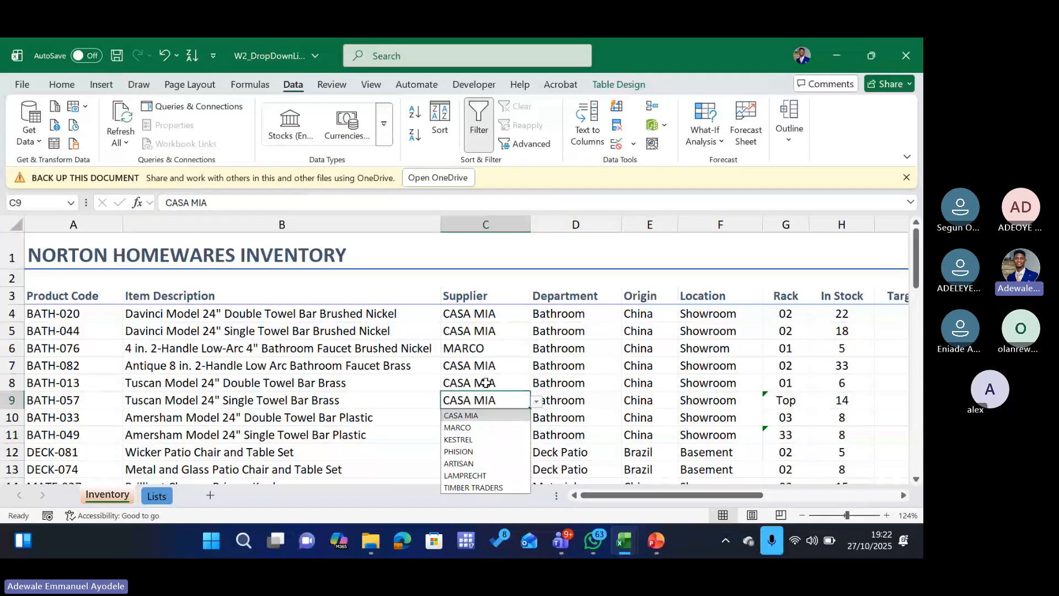
click(484, 366)
Sort the Suppliers table on the Lists sheet A to Z and check the order in the Inventory drop-down of C7
click(156, 496)
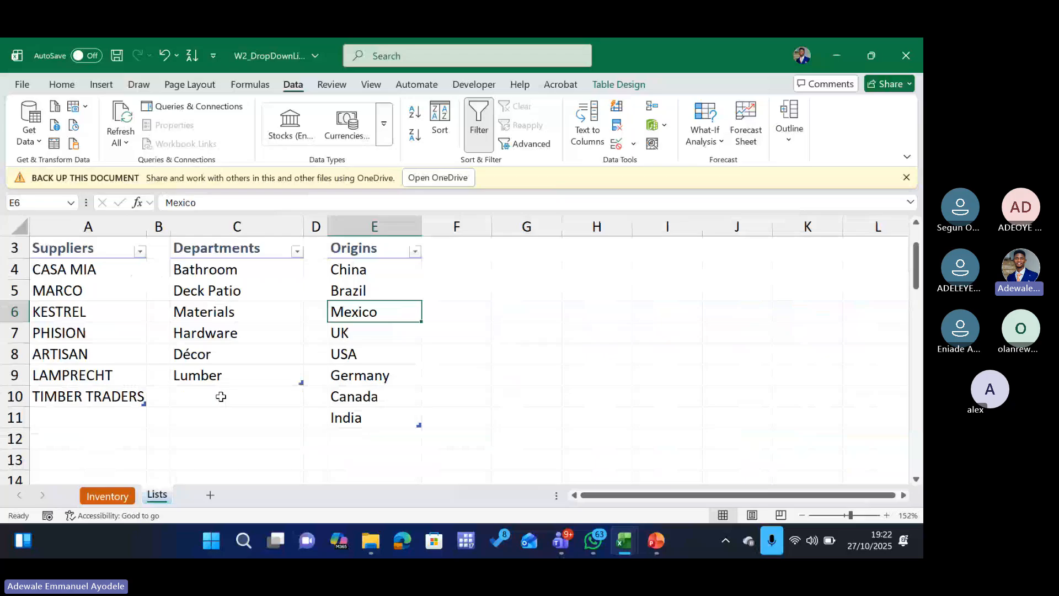
click(140, 251)
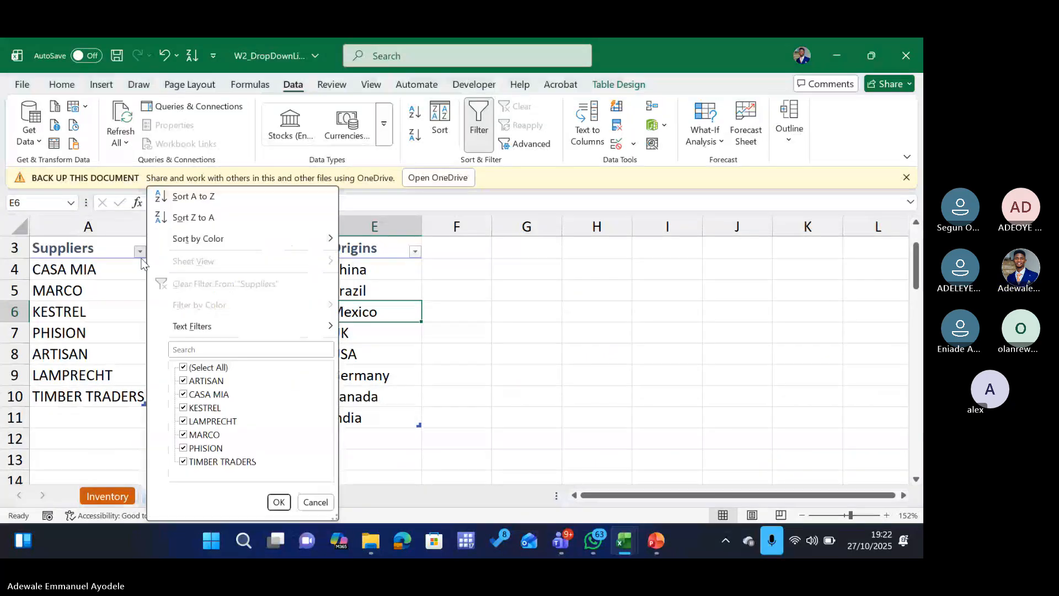
click(193, 197)
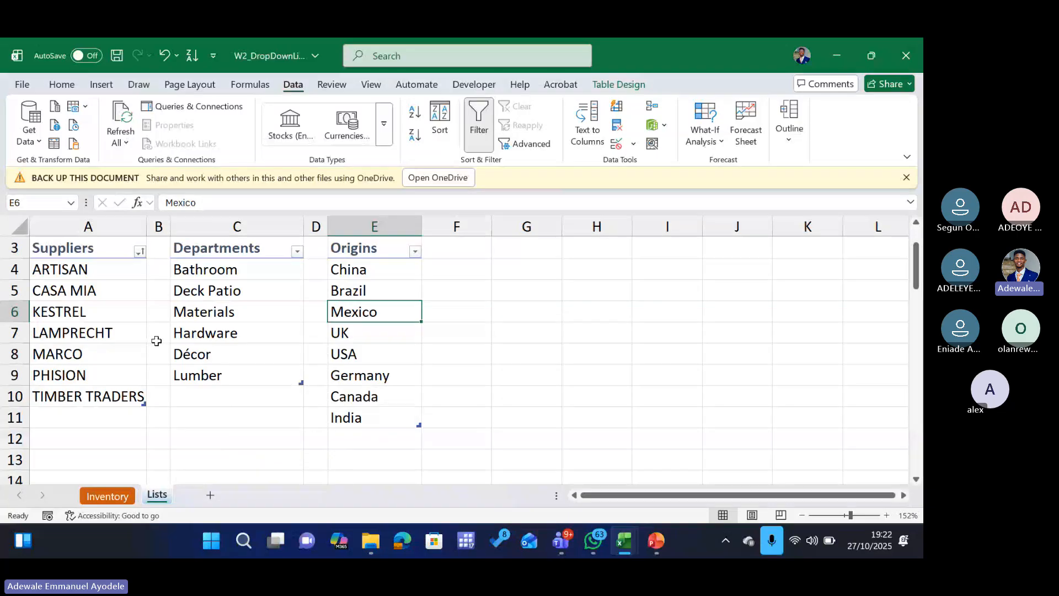
click(107, 496)
click(536, 366)
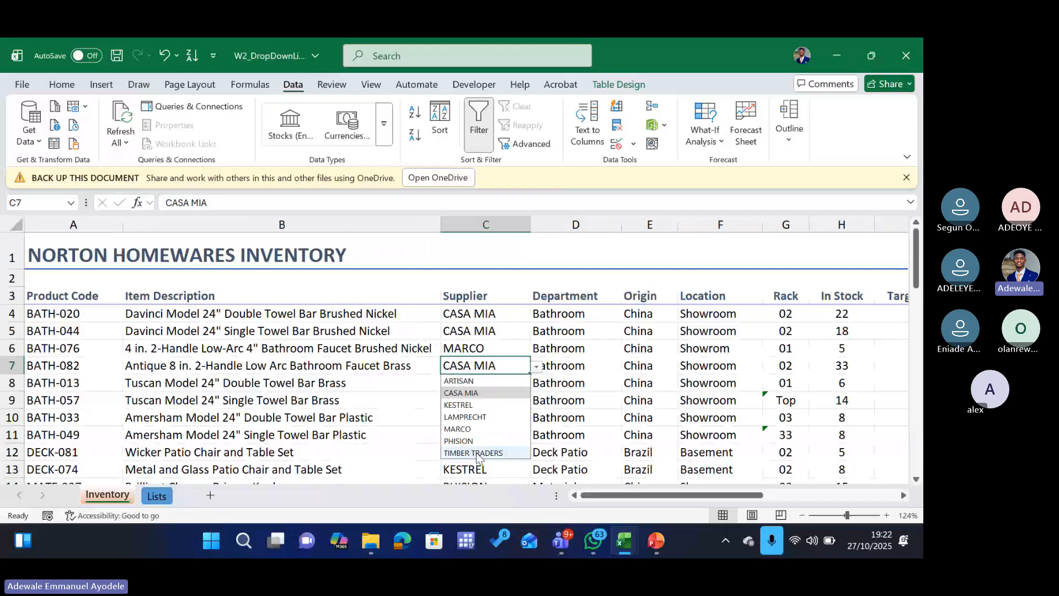
Add Dangote in A11 below the Suppliers table on the Lists sheet and check the Inventory drop-down of C7
click(157, 496)
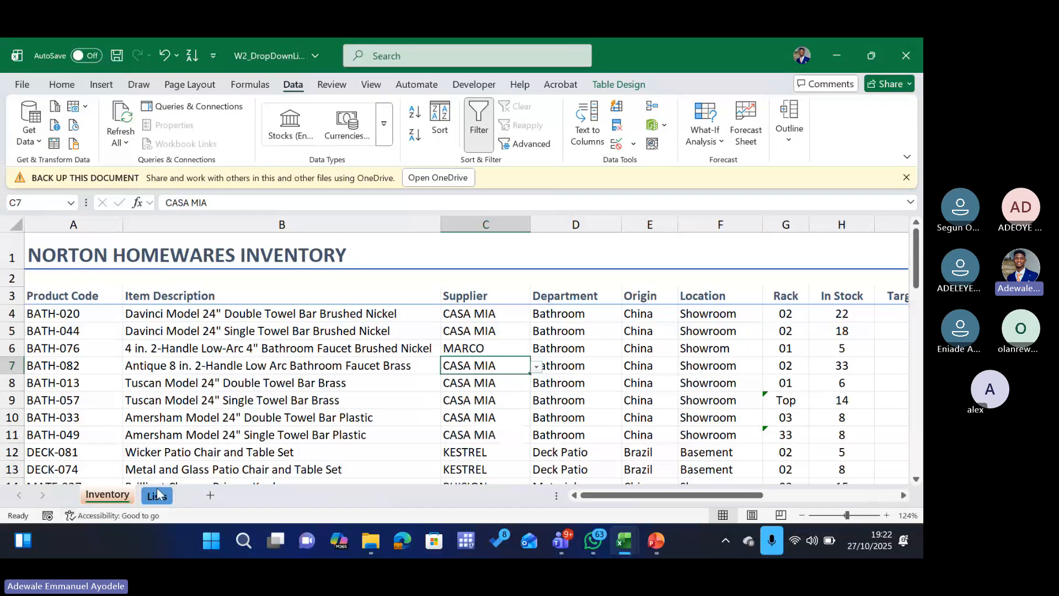
click(87, 412)
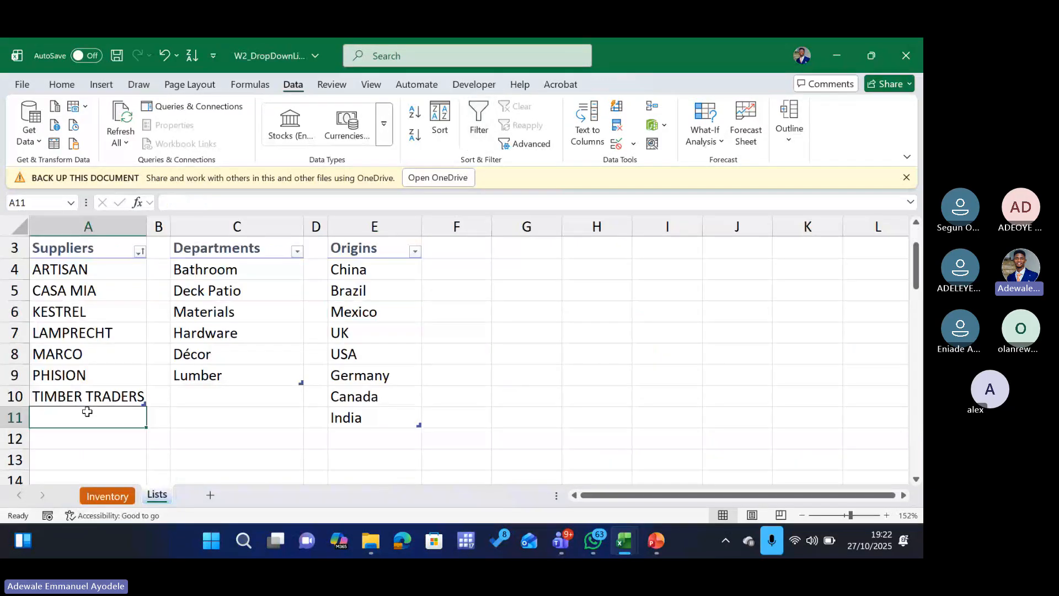
key(Caps_Lock)
key(Caps_Lock)
text(Dangote)
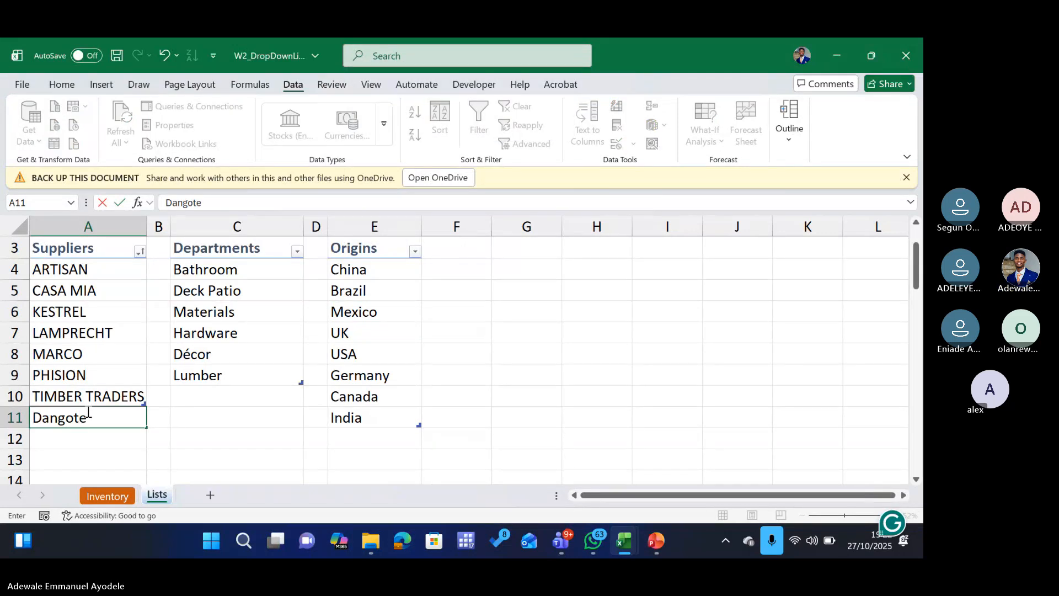
key(Return)
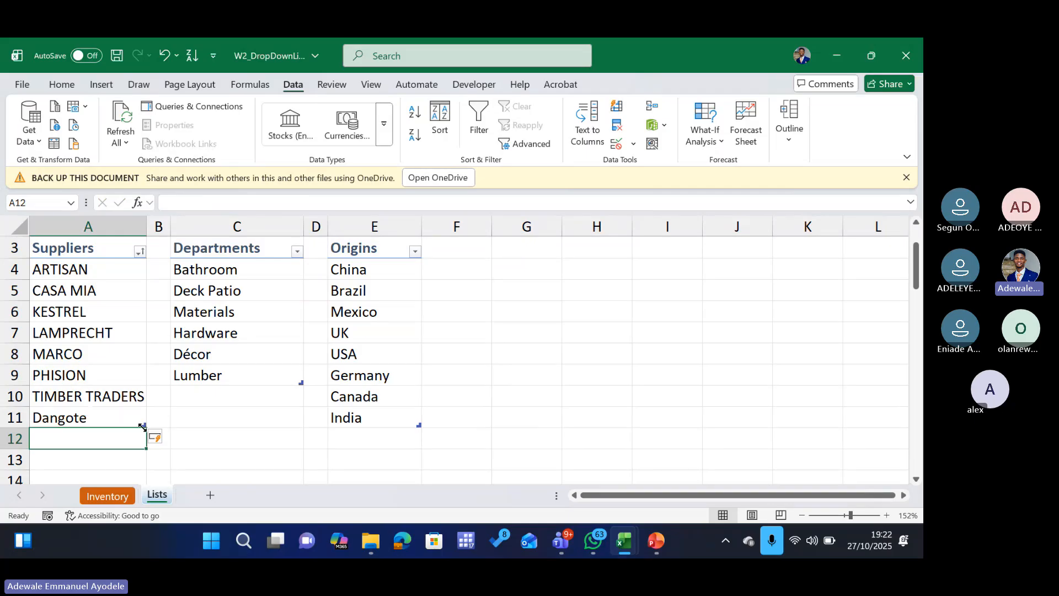
click(115, 499)
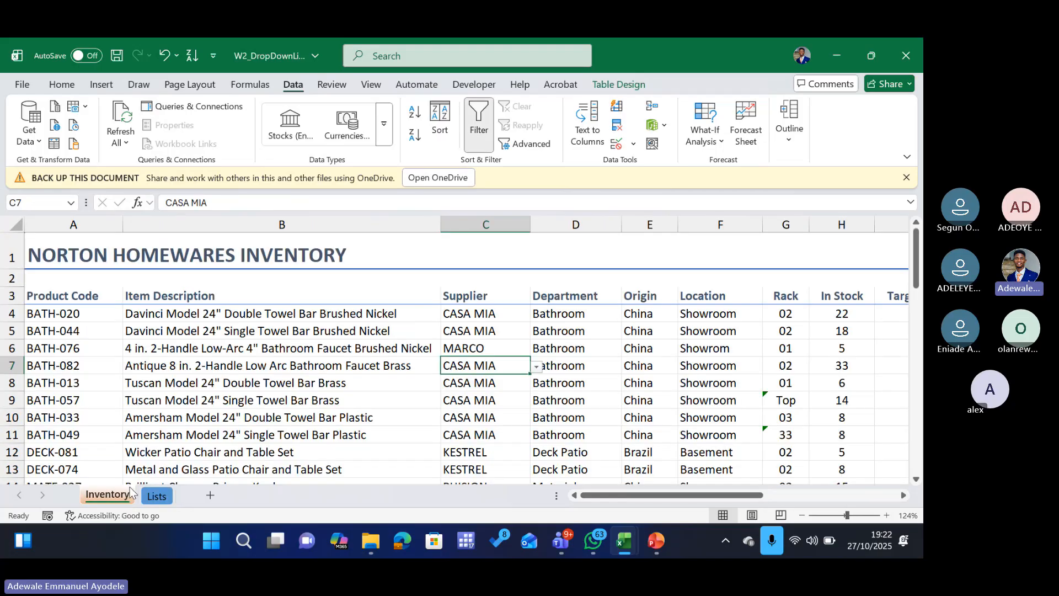
click(537, 367)
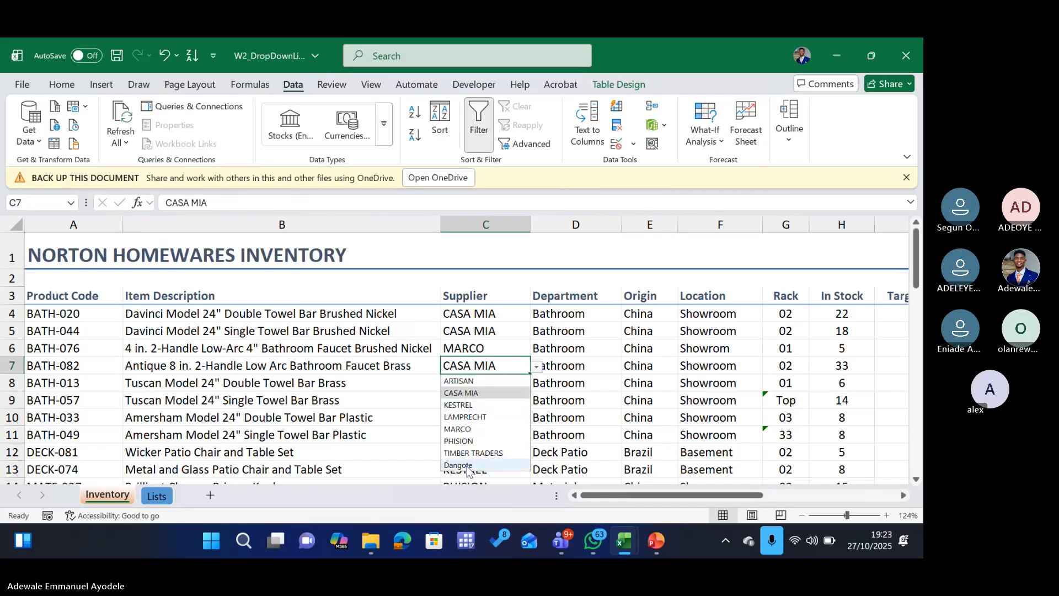
Select all data cells of the Department column in the Inventory sheet's table, starting at D4 and excluding the header
click(157, 495)
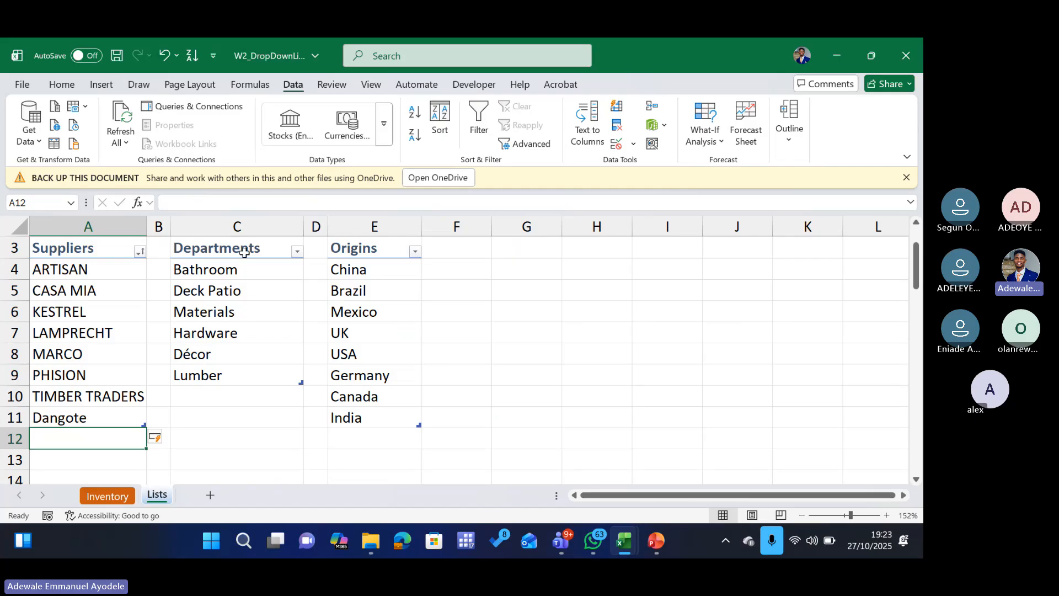
click(110, 496)
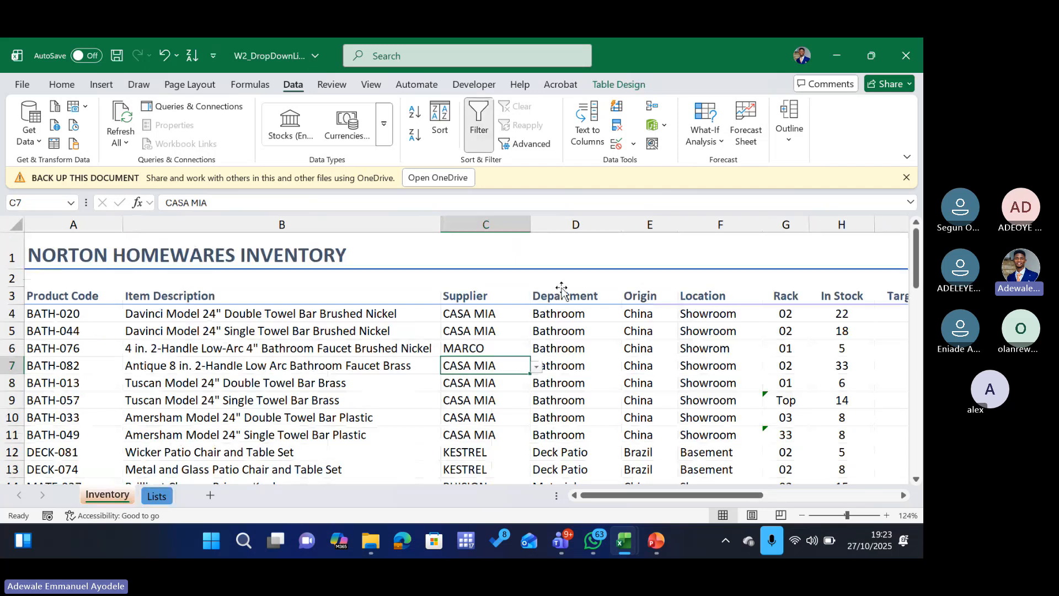
key(ctrl+a)
key(ctrl+a)
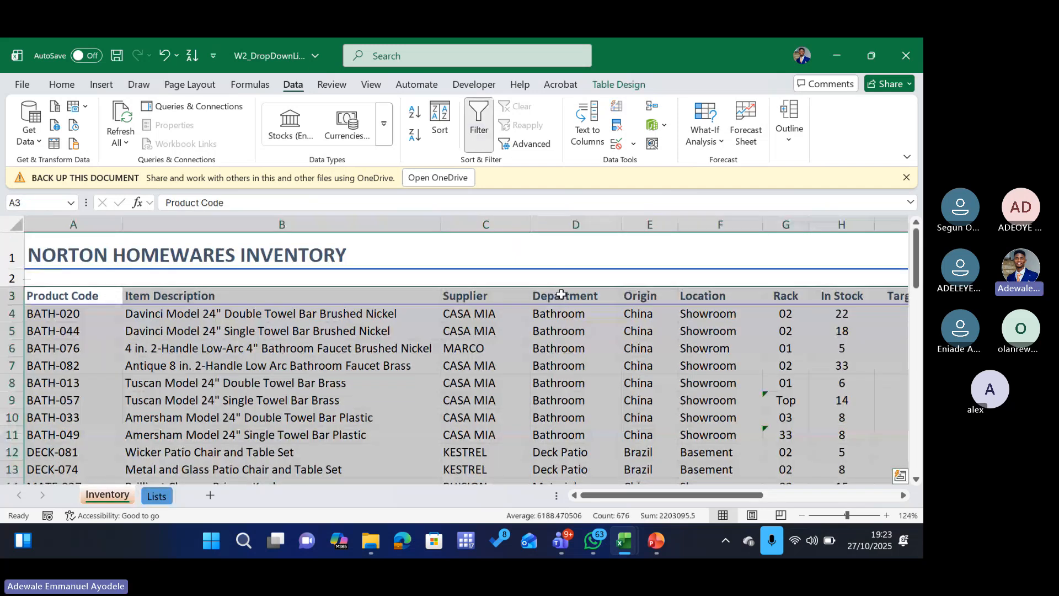
click(562, 292)
click(562, 285)
Apply list validation with the source =Departments to the selected Department cells and check the drop-down in D4
click(632, 143)
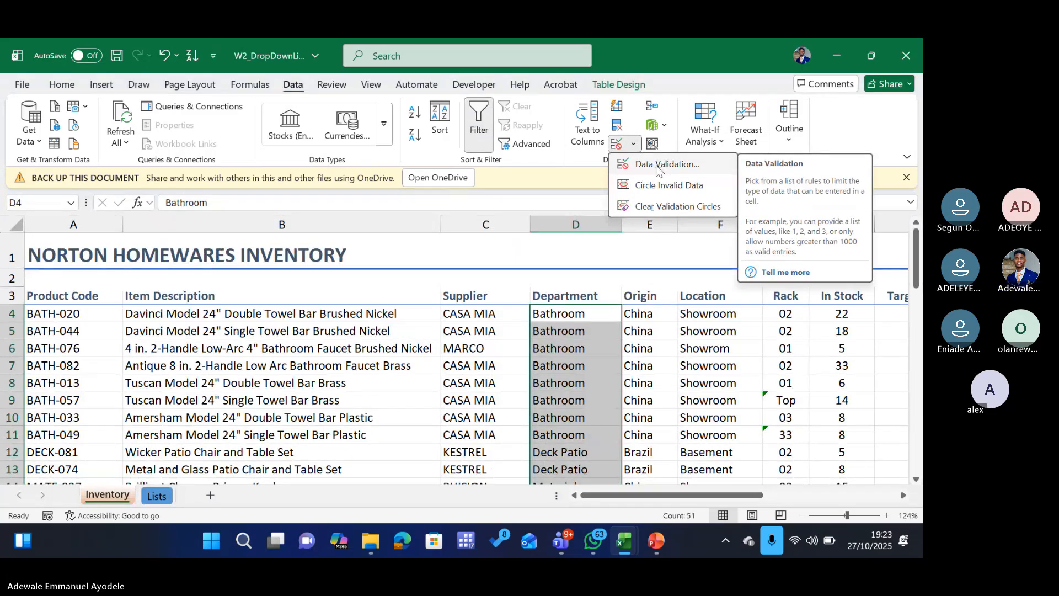
click(656, 166)
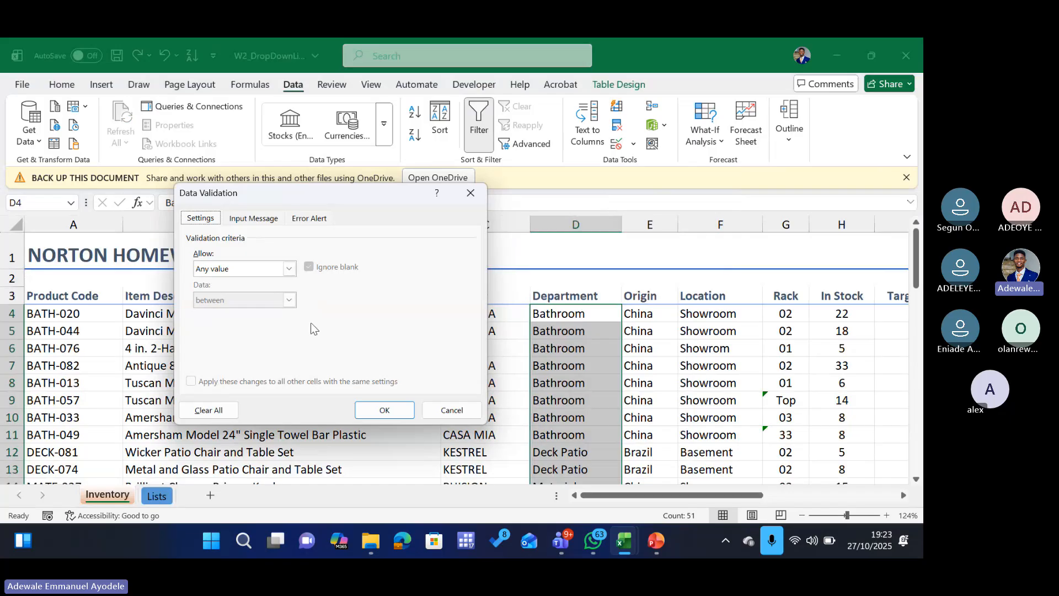
click(289, 268)
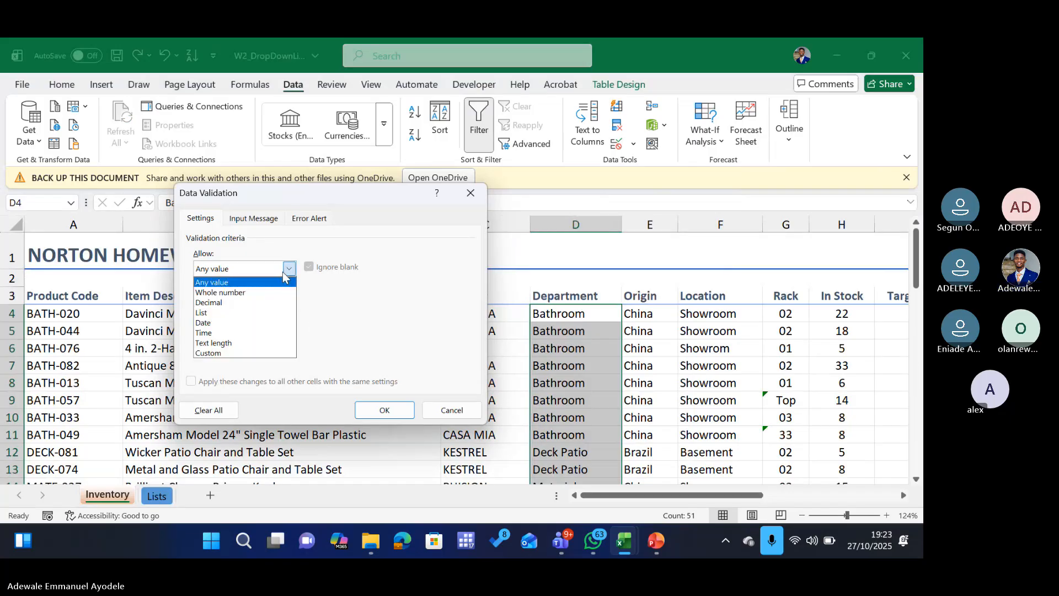
click(274, 312)
click(242, 330)
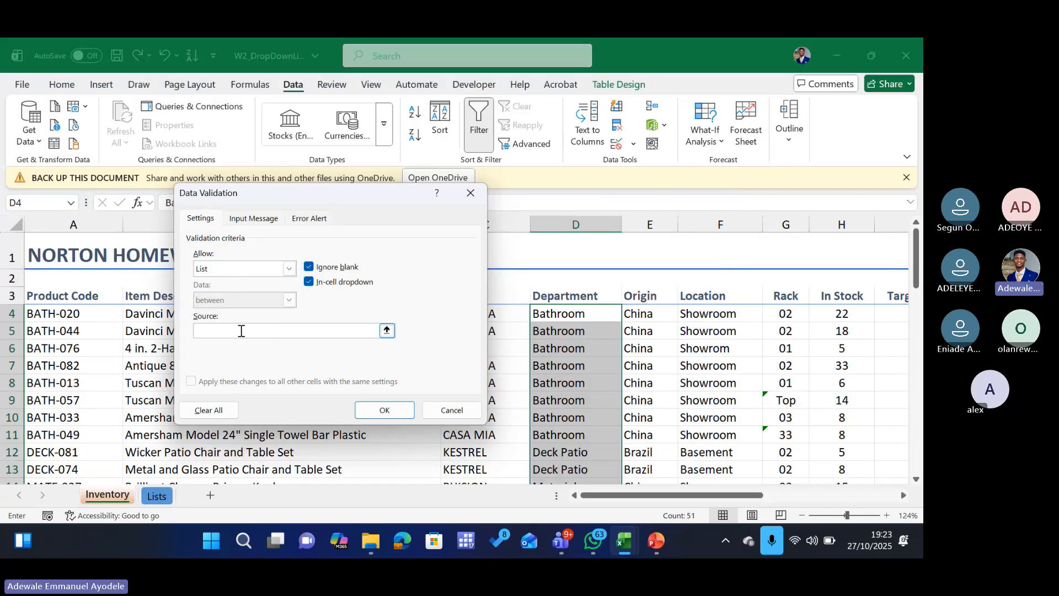
text(=)
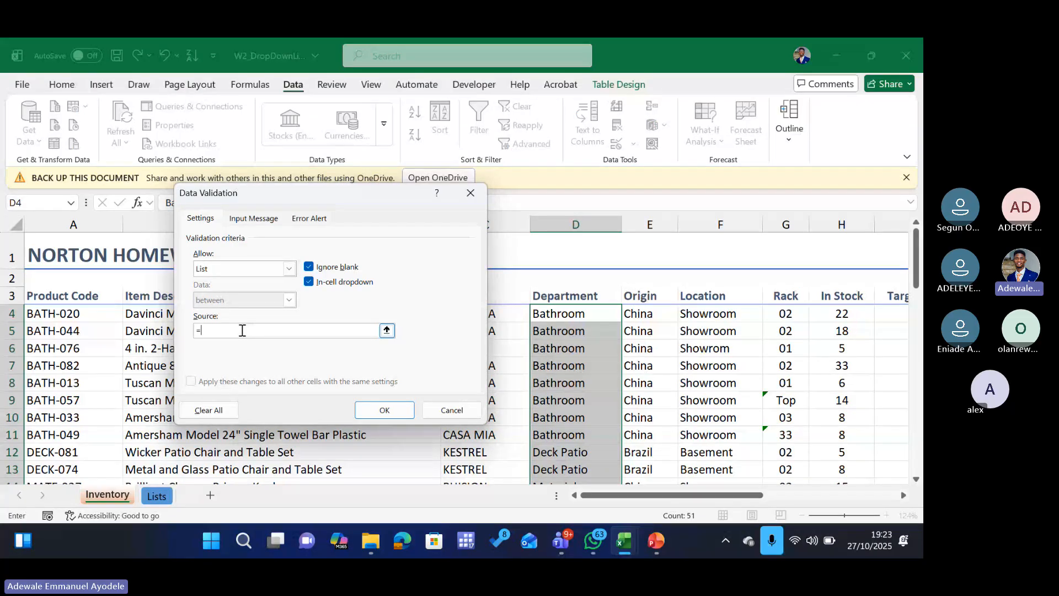
key(F3)
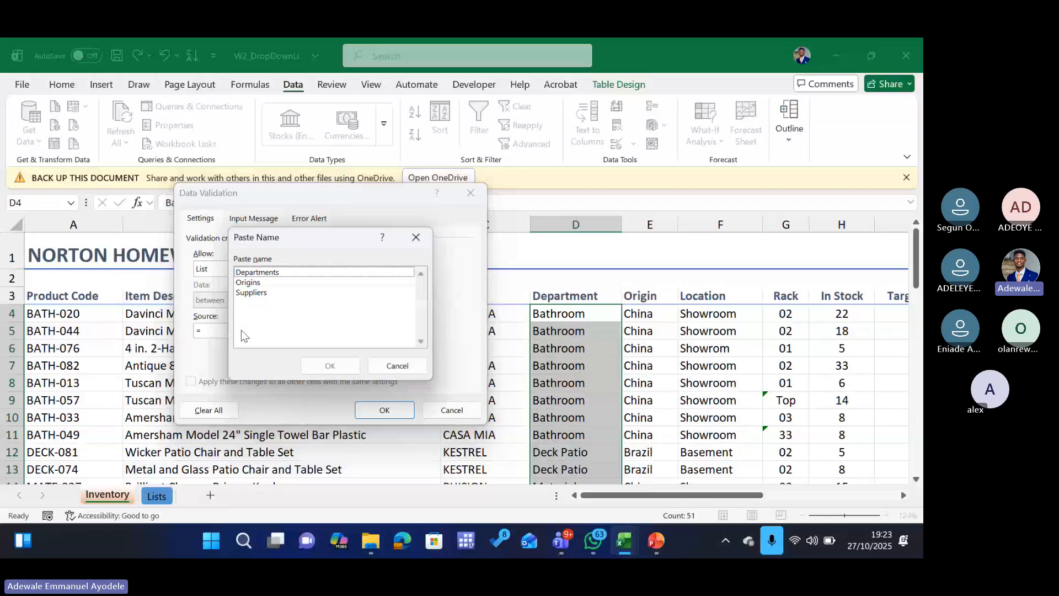
click(325, 364)
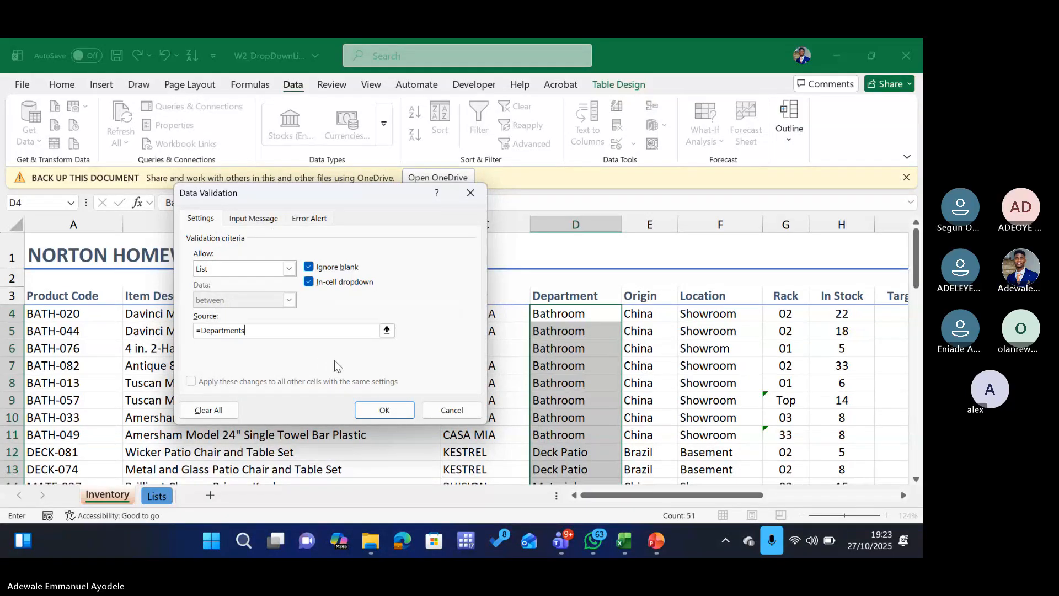
click(384, 411)
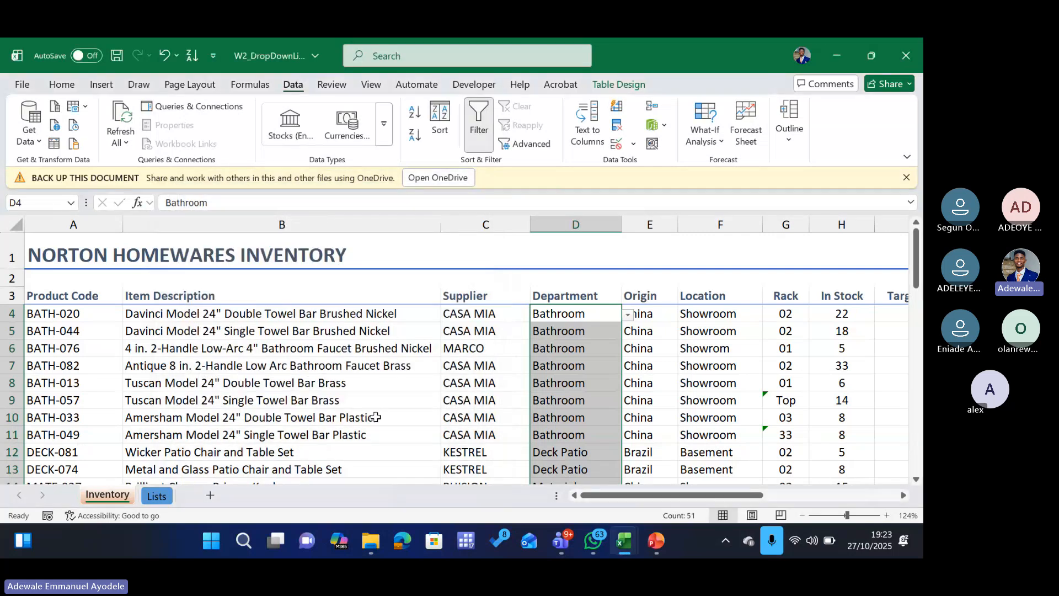
click(628, 315)
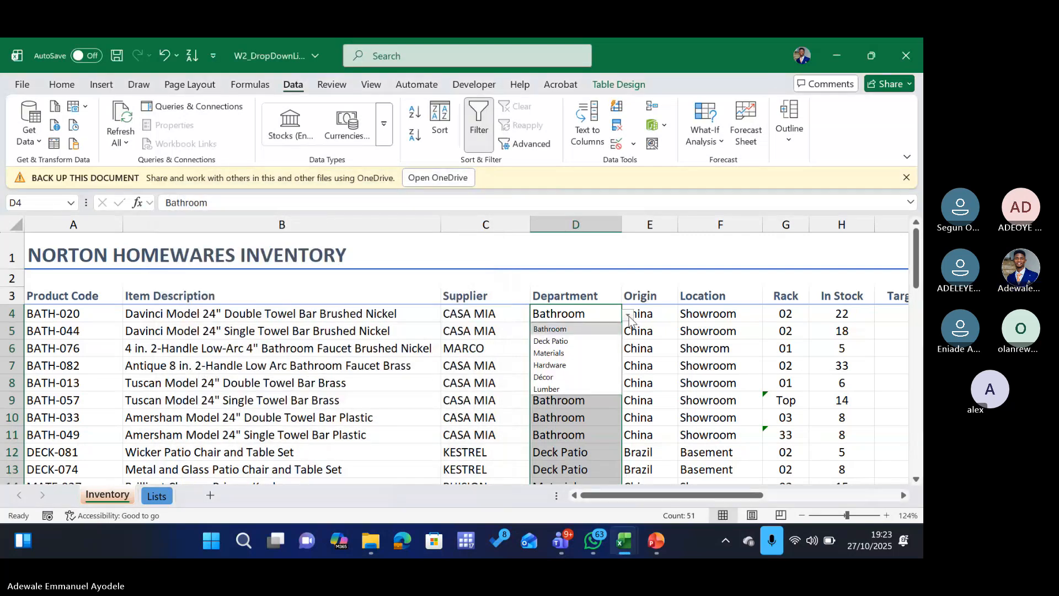
Sort the Departments table on the Lists sheet A to Z and check the Inventory drop-down of D4
click(153, 500)
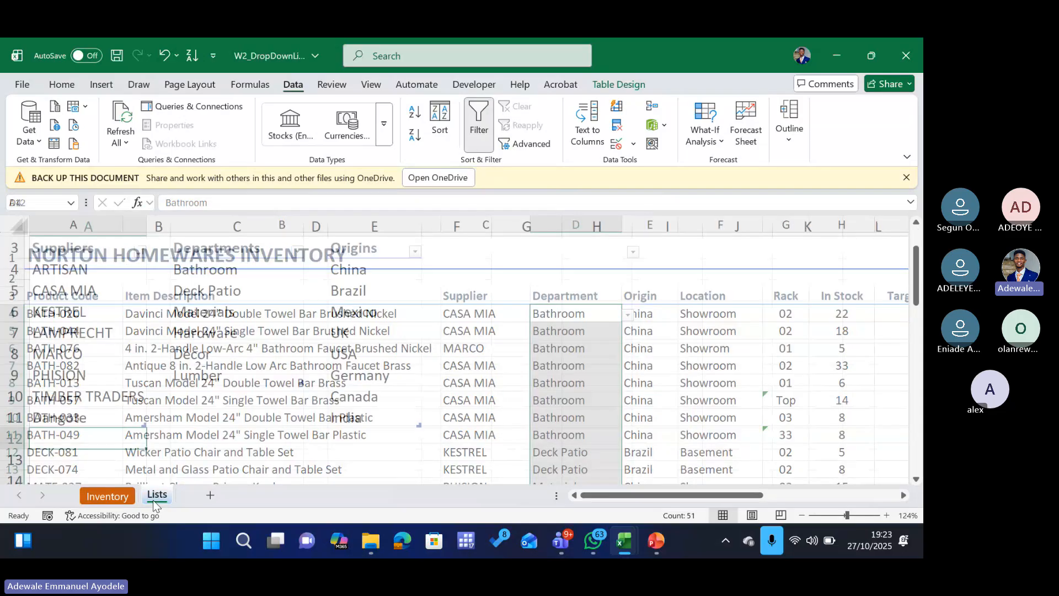
click(297, 251)
click(157, 197)
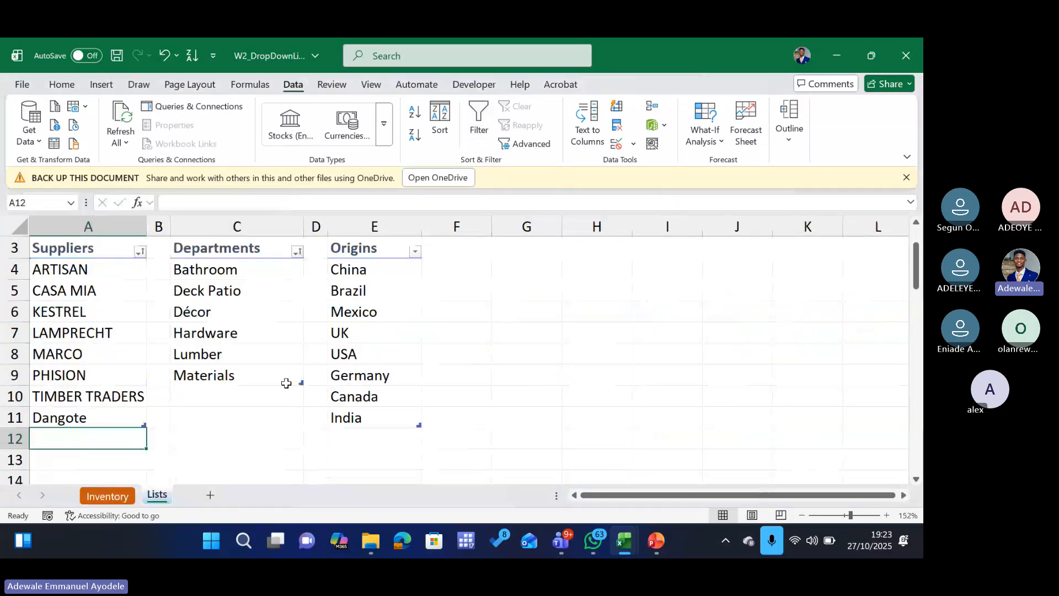
click(118, 501)
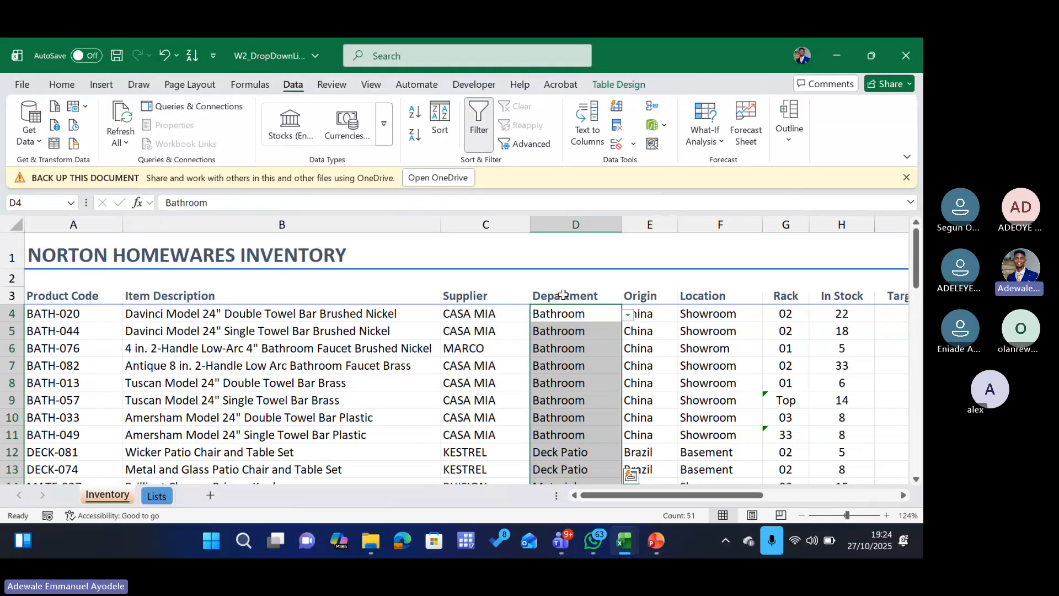
key(alt+Down)
Sort the Departments table on the Lists sheet Z to A and check the order in the Inventory drop-down of D5
click(157, 496)
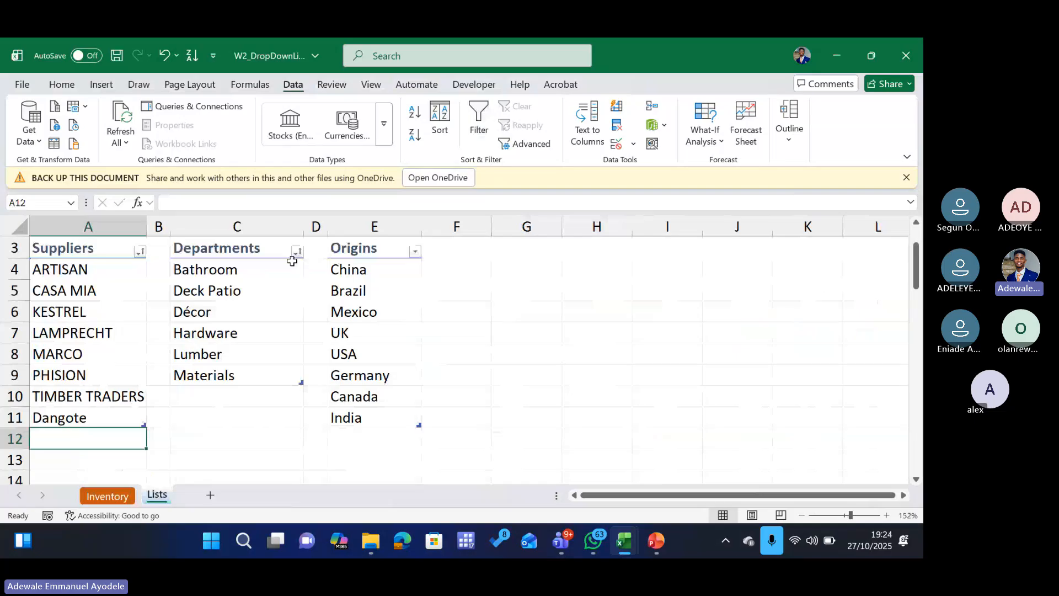
click(298, 252)
click(165, 206)
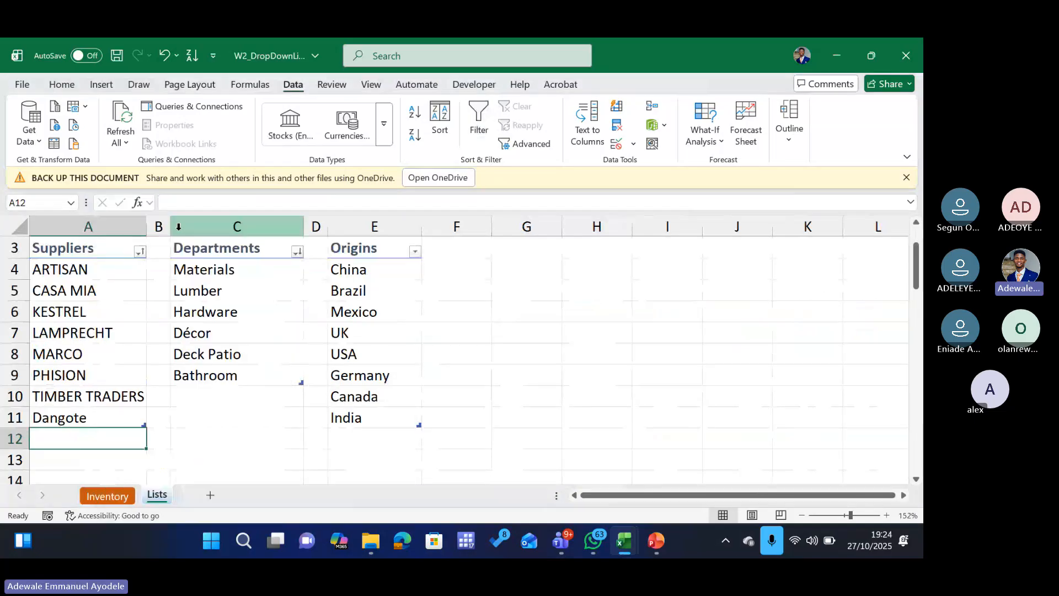
click(109, 490)
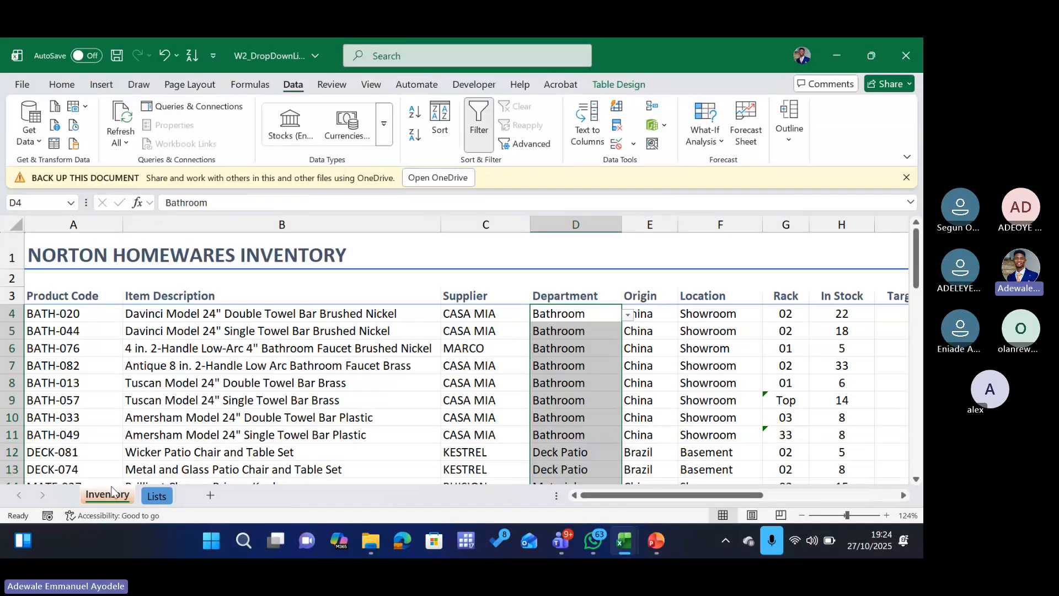
click(579, 332)
click(628, 332)
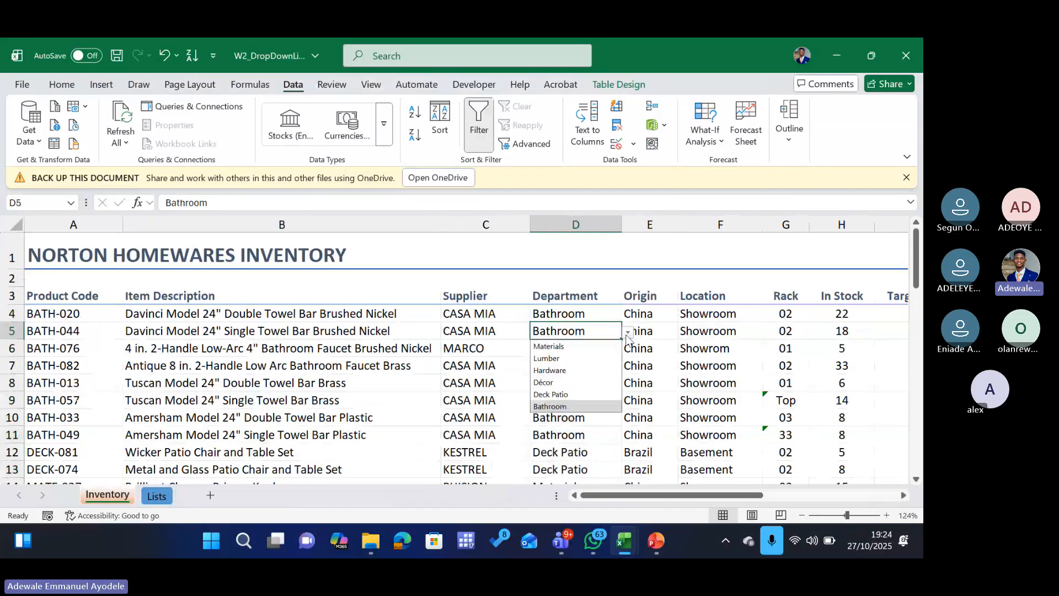
Add Software in C10 directly below the Departments table on the Lists sheet
click(156, 495)
click(223, 397)
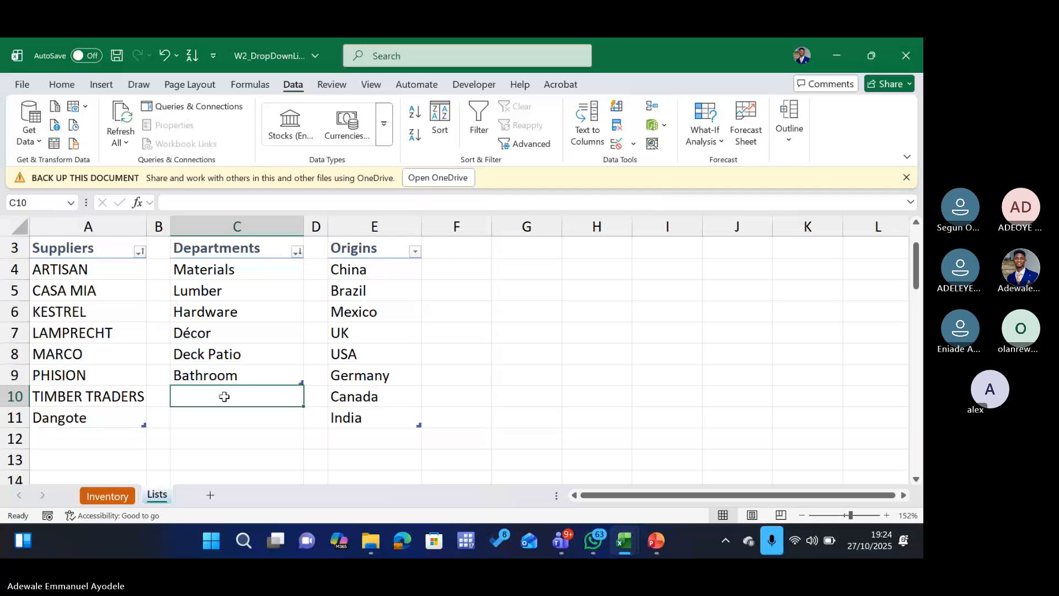
key(Caps_Lock)
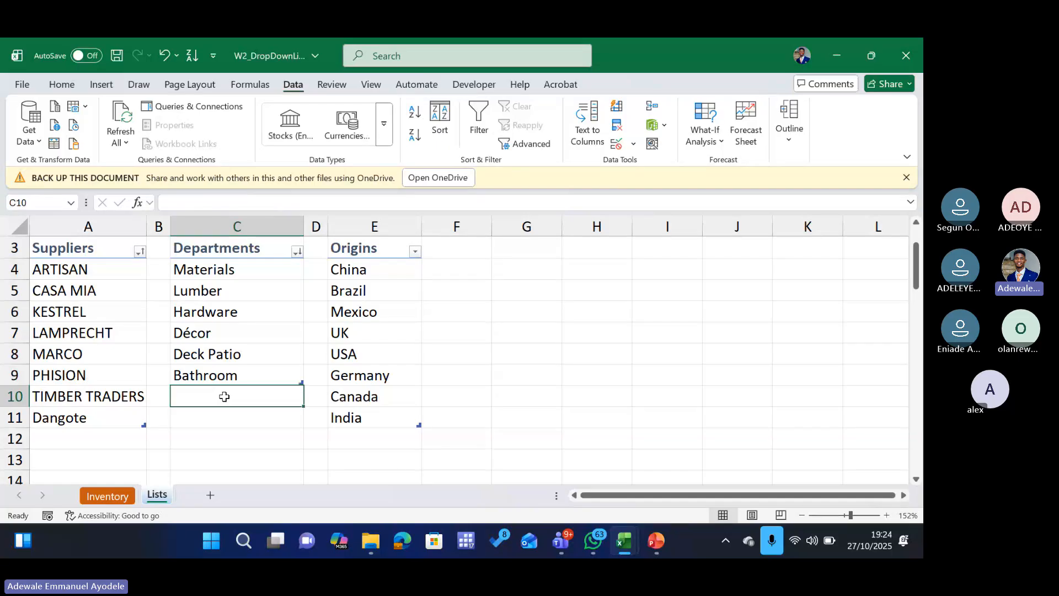
text(S)
key(Caps_Lock)
text(od)
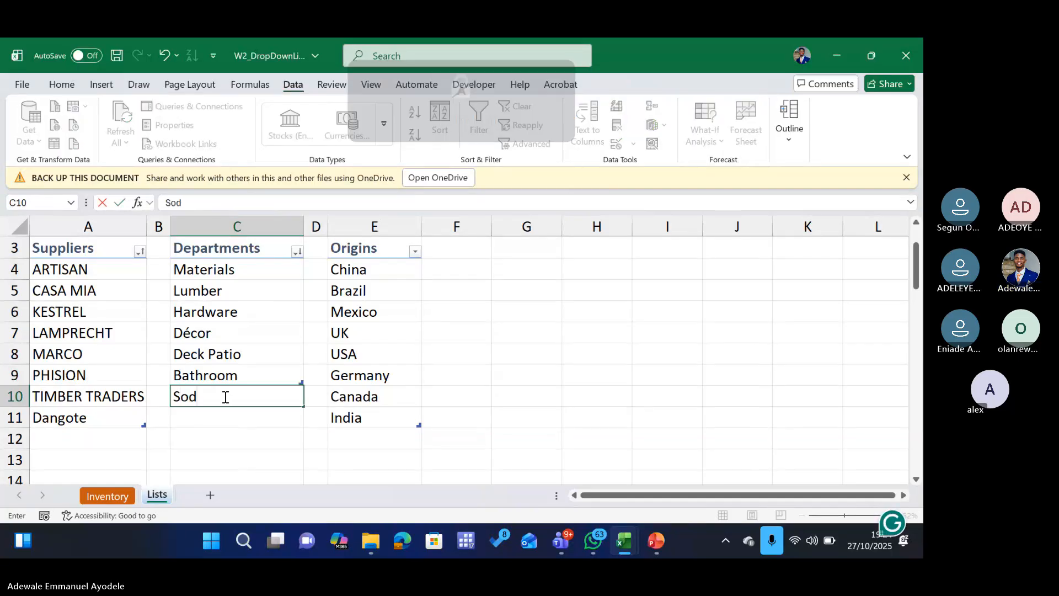
key(BackSpace)
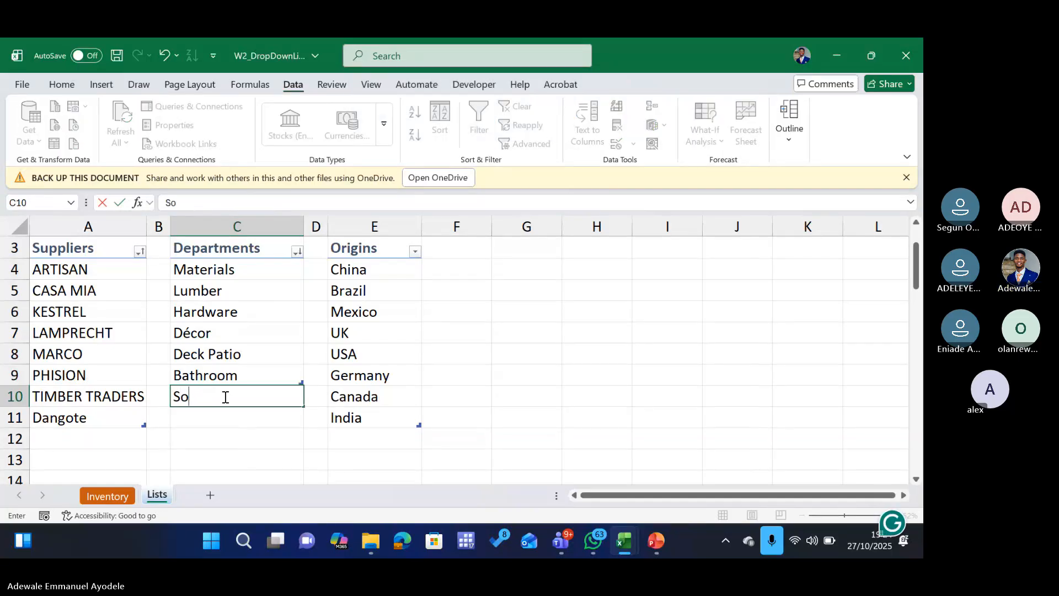
text(ftware)
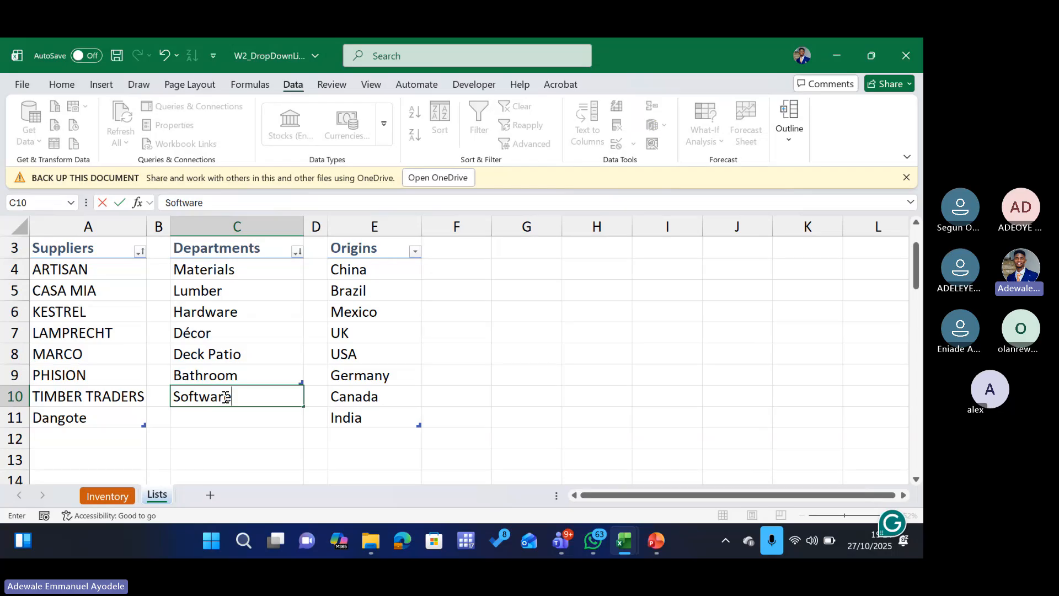
key(Return)
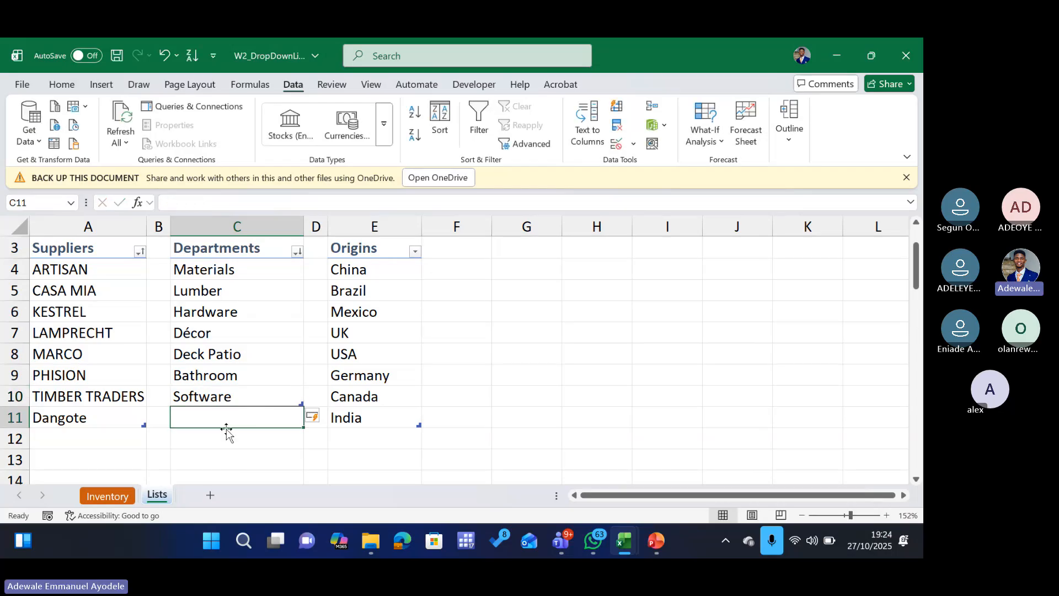
Check the Inventory sheet's department drop-down in D5 against the Departments table on the Lists sheet
click(101, 498)
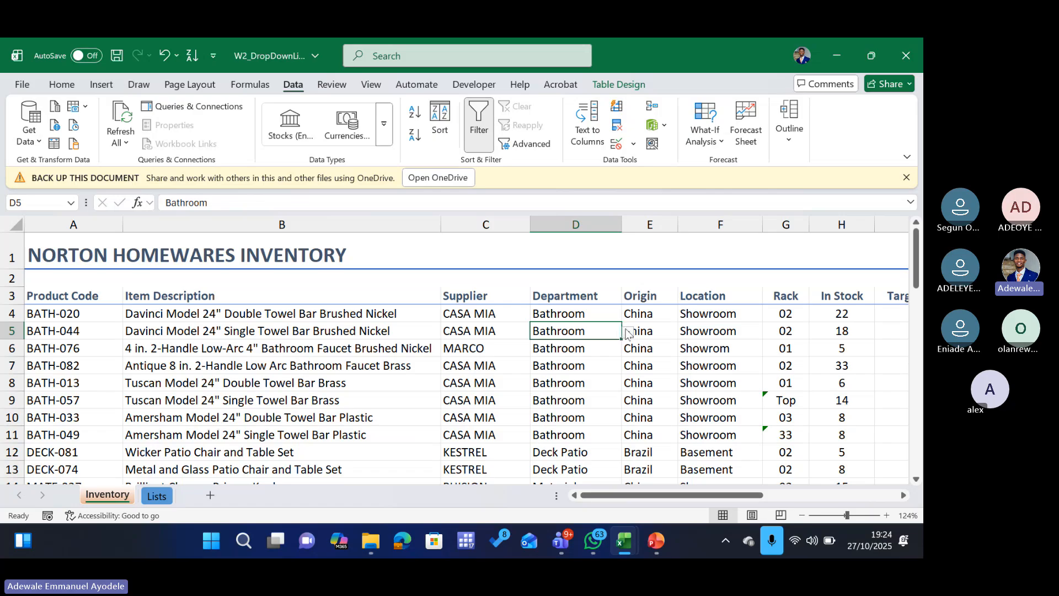
click(627, 333)
click(619, 303)
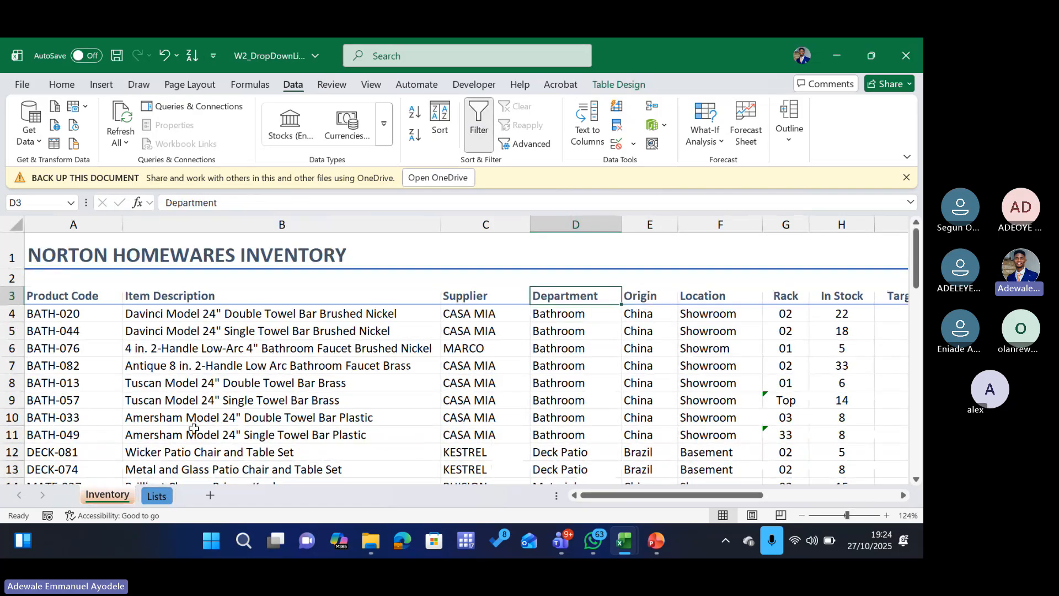
click(158, 494)
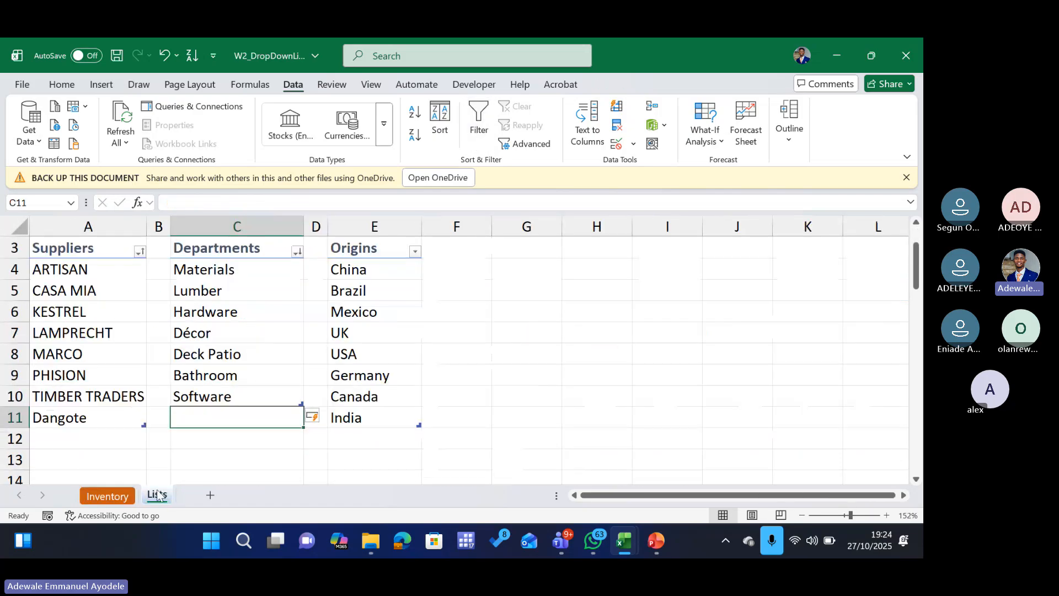
click(107, 495)
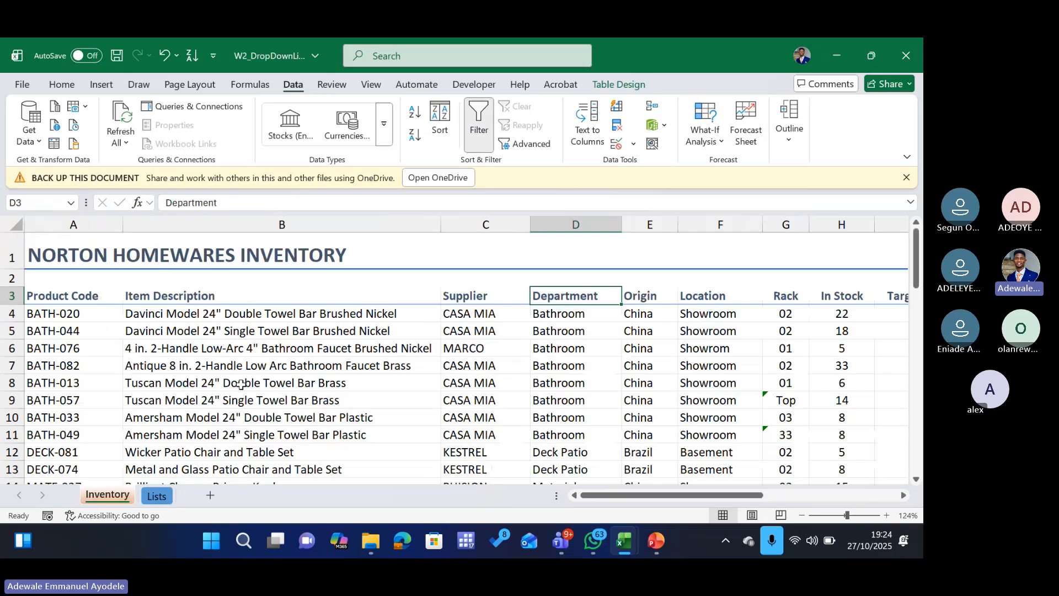
Circle the invalid data on the Inventory sheet, then clear the validation circles
click(633, 144)
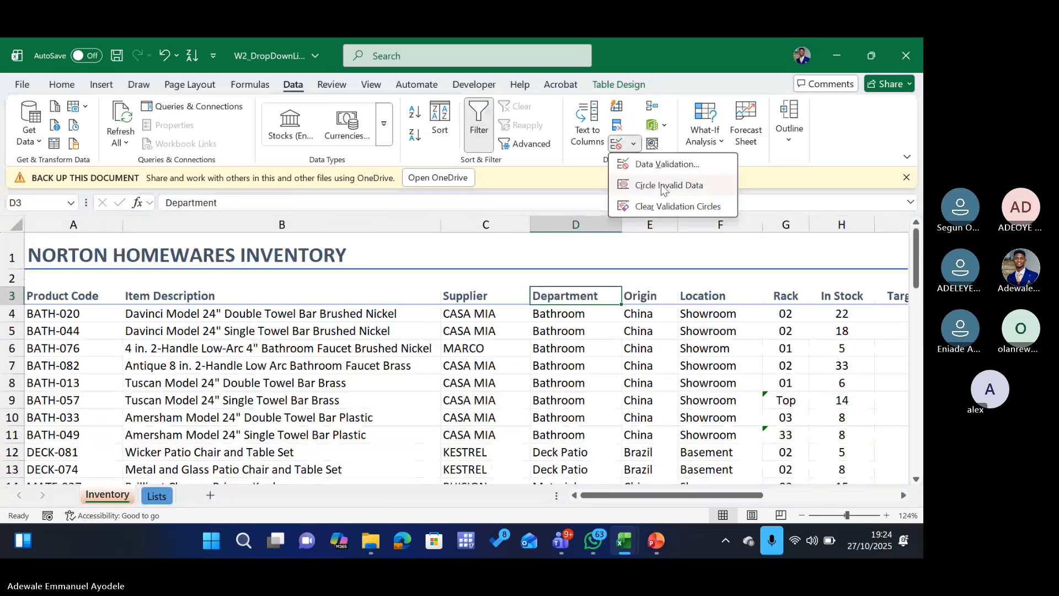
click(647, 182)
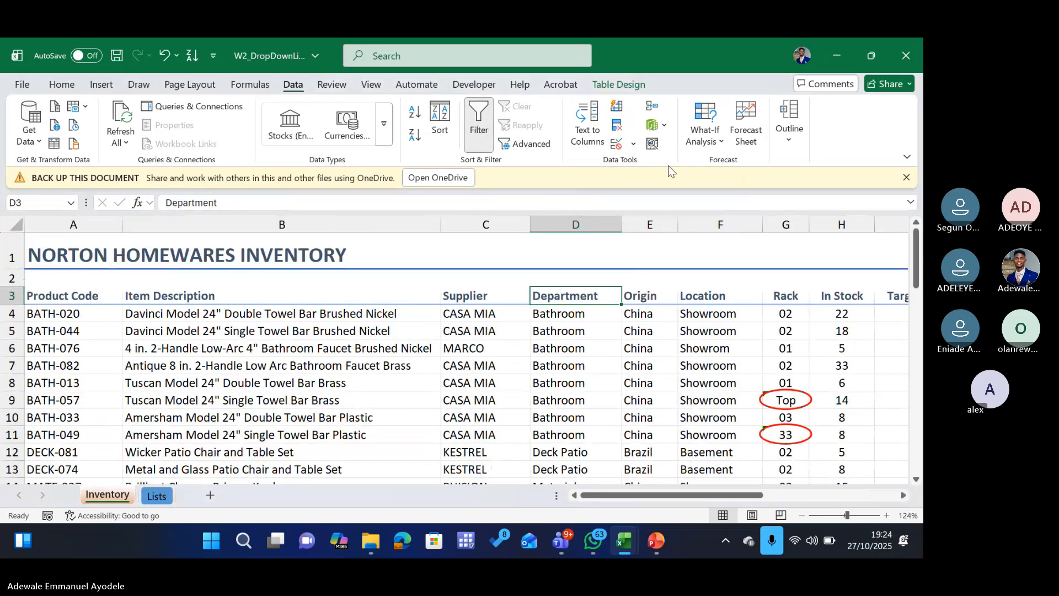
click(633, 145)
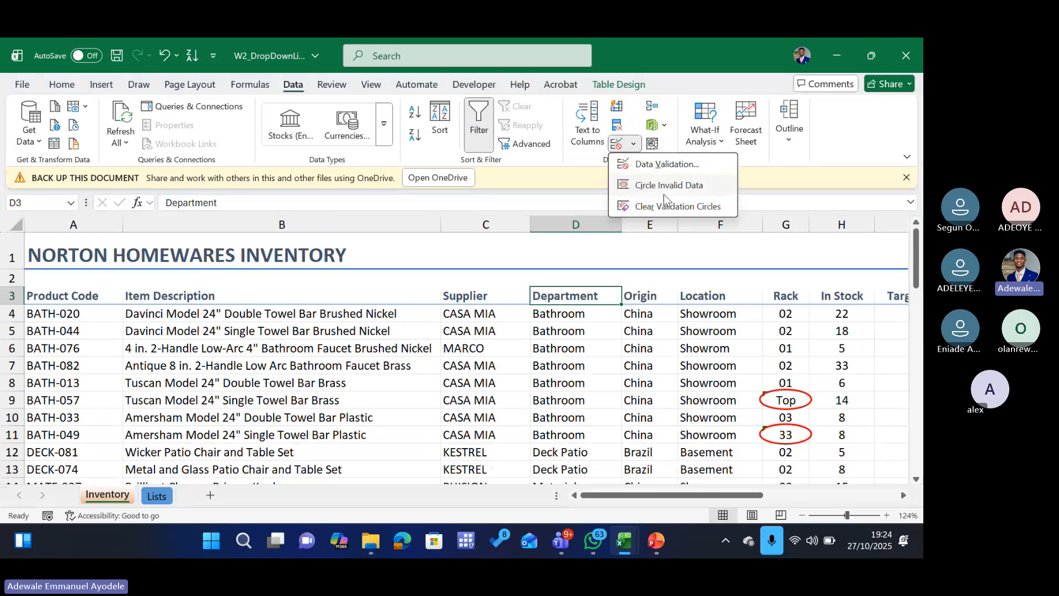
click(667, 185)
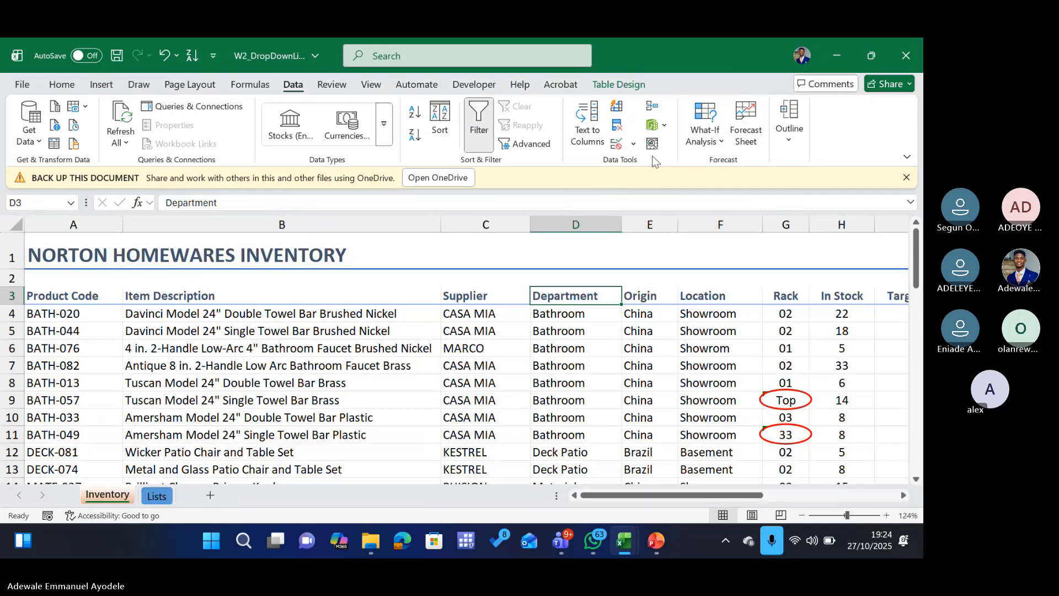
click(632, 145)
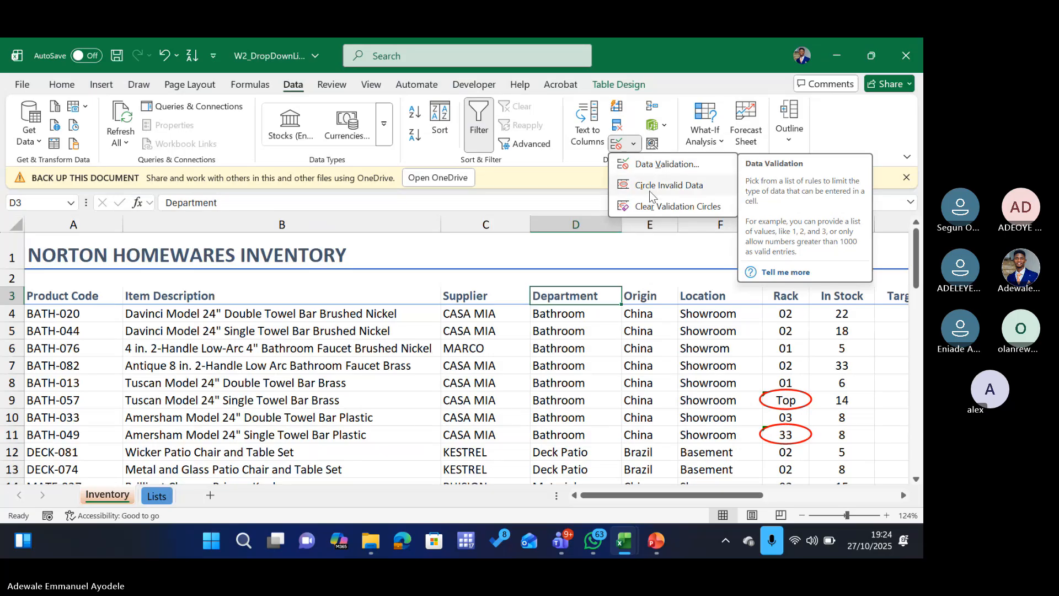
click(654, 207)
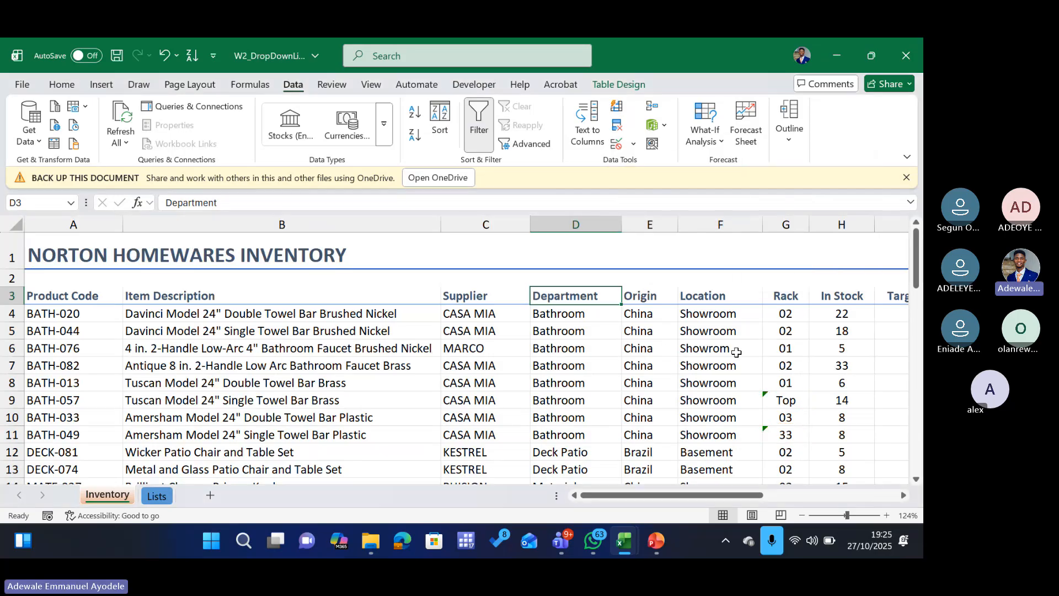
click(740, 347)
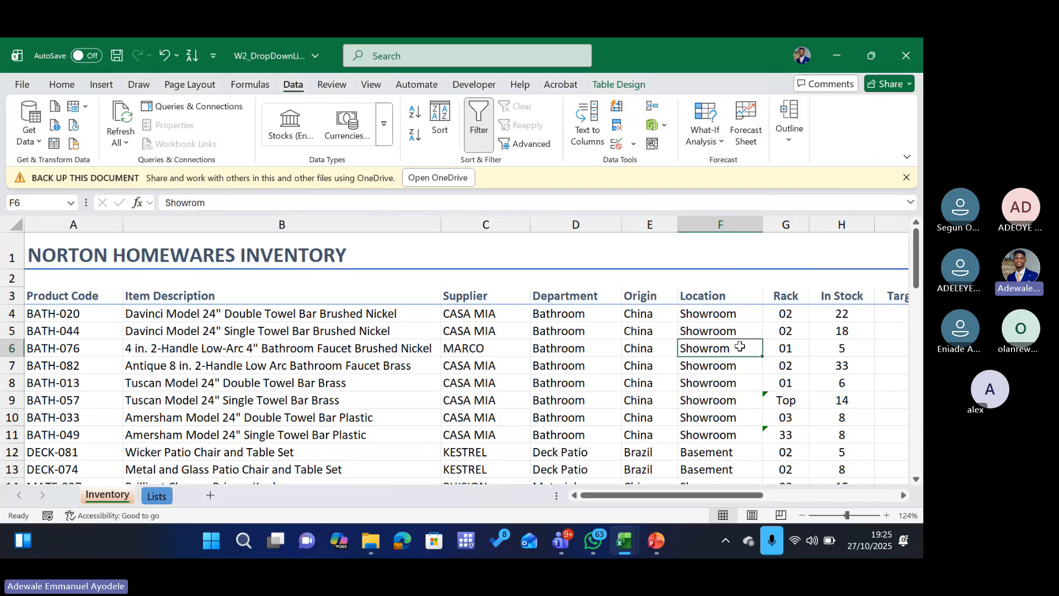
key(Right)
key(Right)
key(Right)
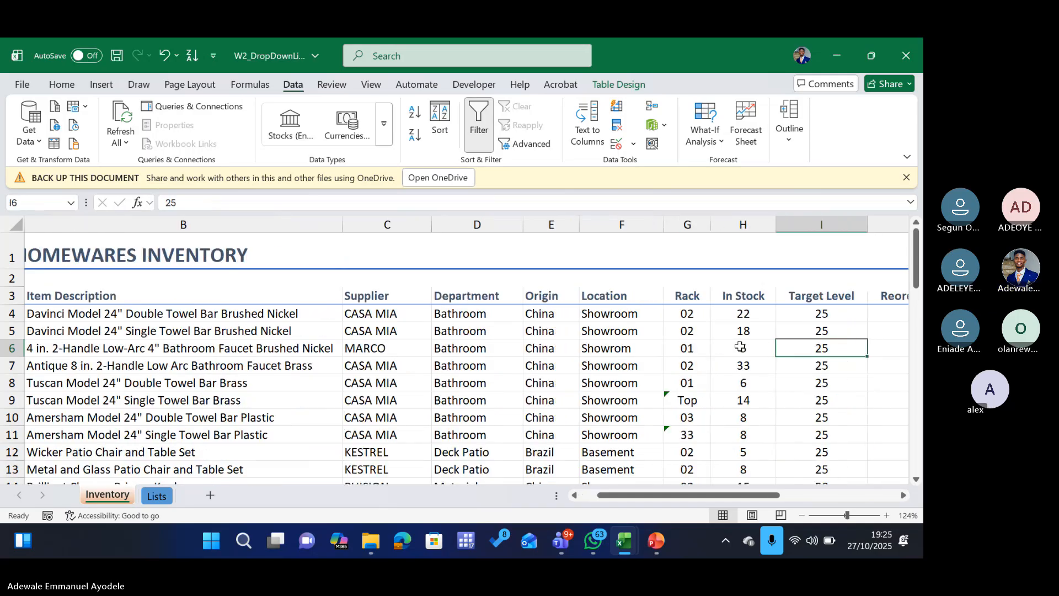
key(Right)
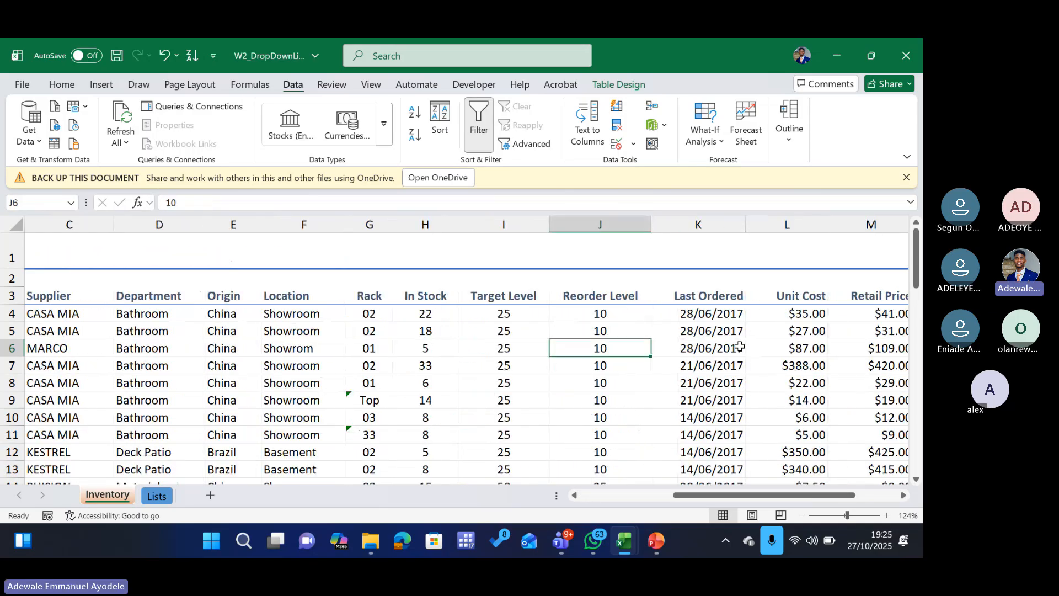
Check the rack number input prompts on Rack cells G5 and G11 of the Inventory sheet
key(Left)
key(Left)
key(Left)
key(Left)
key(Left)
key(Left)
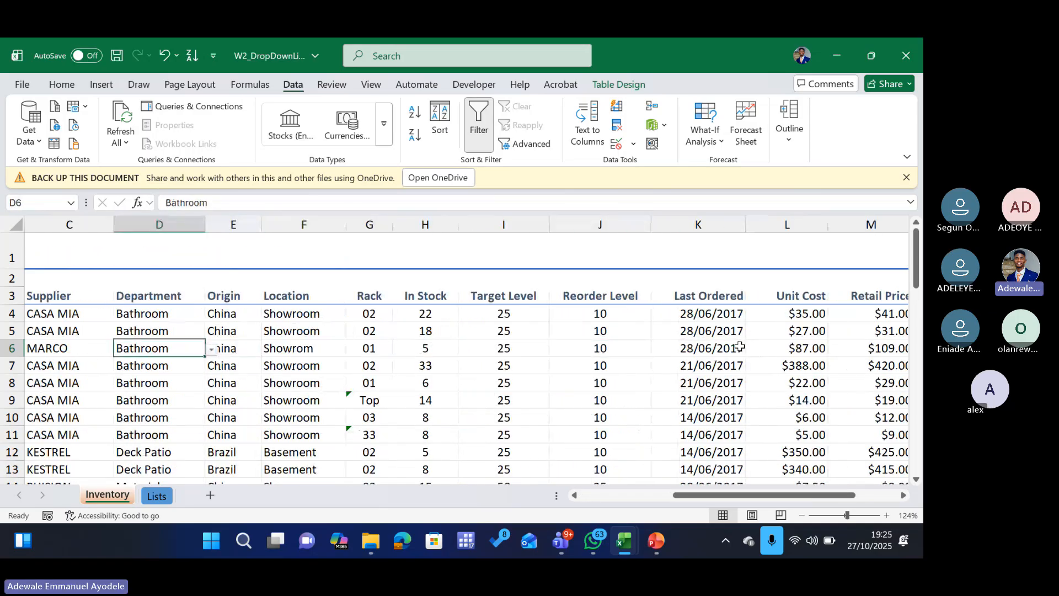
click(359, 331)
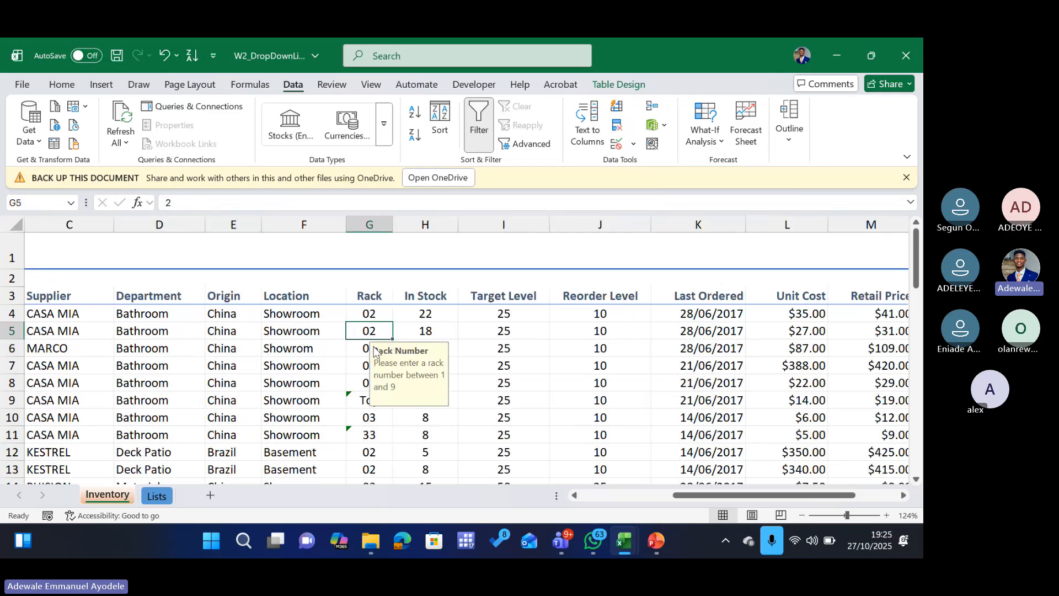
click(367, 434)
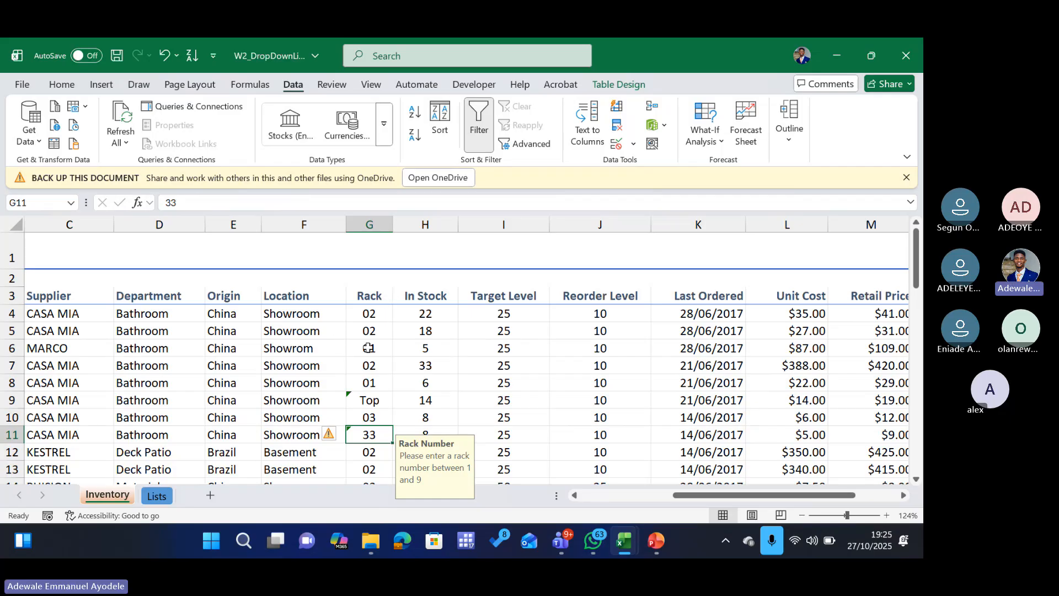
Circle the invalid data in the Inventory table's Rack column, review the marked cells and clear the validation circles
click(632, 144)
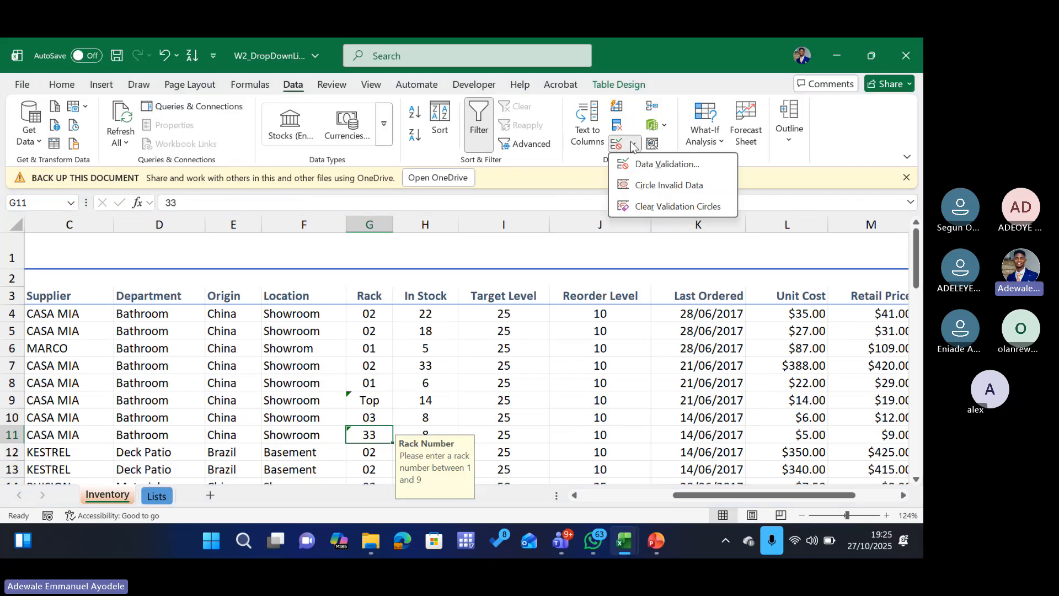
click(650, 186)
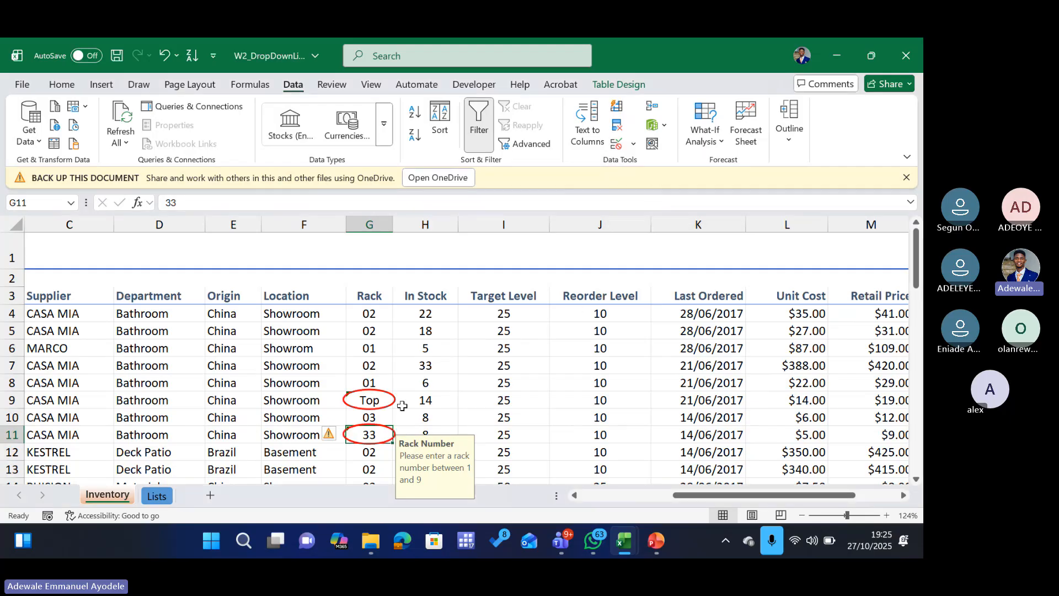
scroll(402, 406, down, 3)
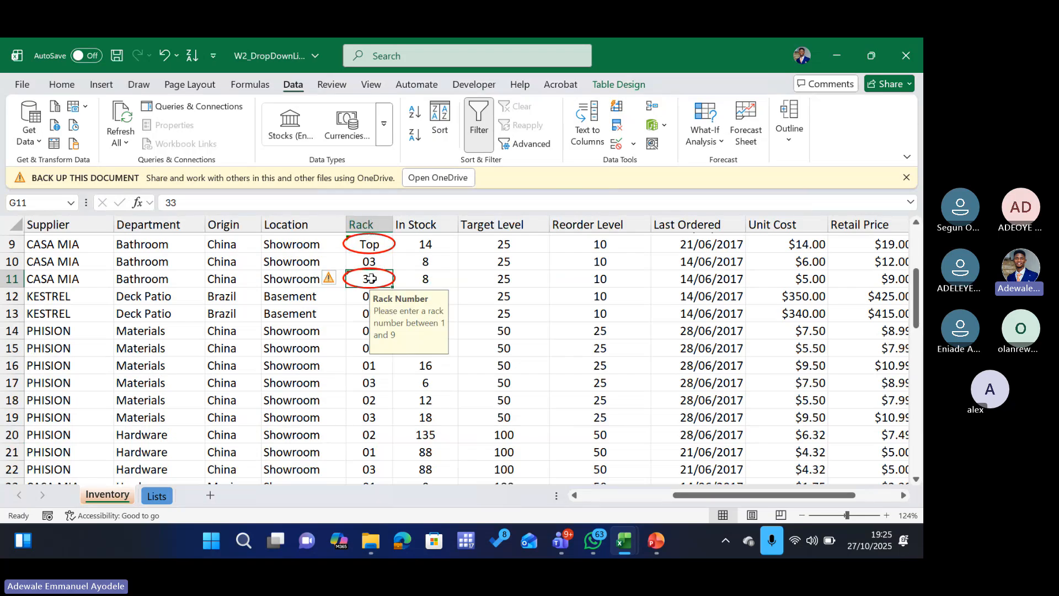
scroll(380, 353, up, 1)
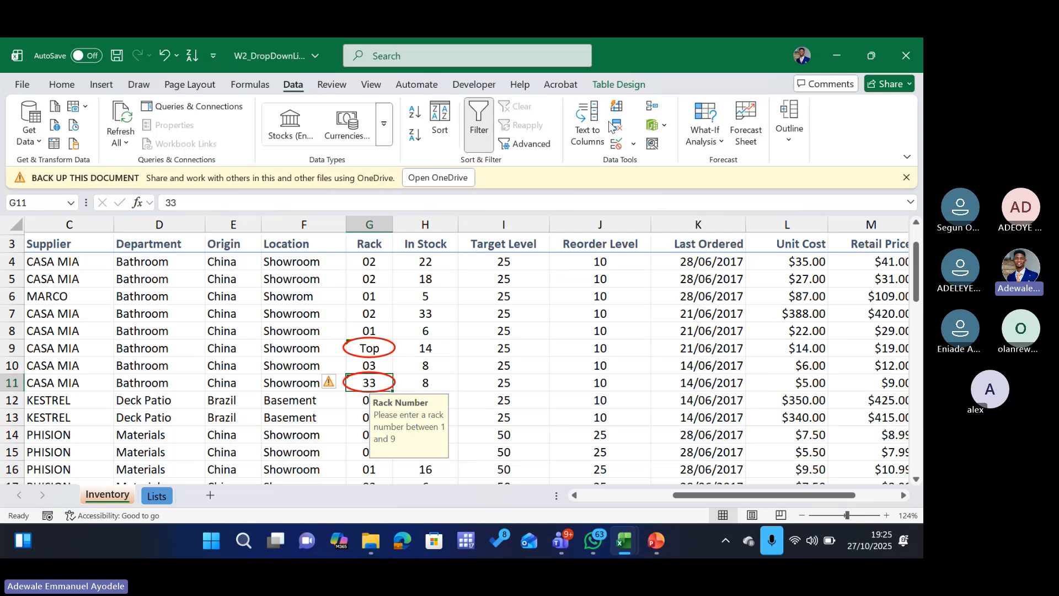
click(633, 144)
click(649, 205)
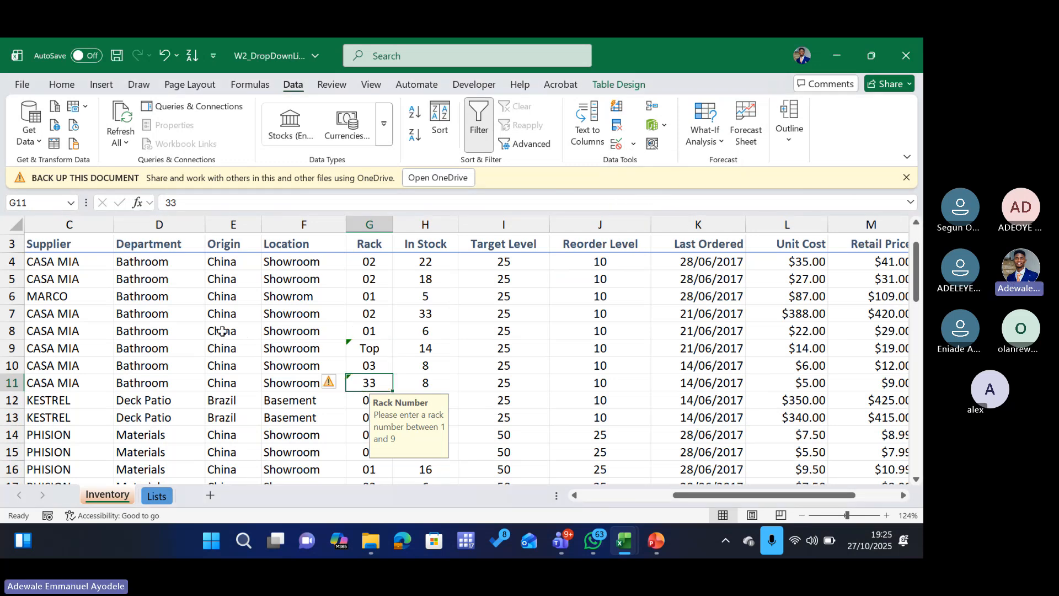
Enter Bathroom in Department cell D8 by accepting the drop-down suggestion for "bath"
click(154, 315)
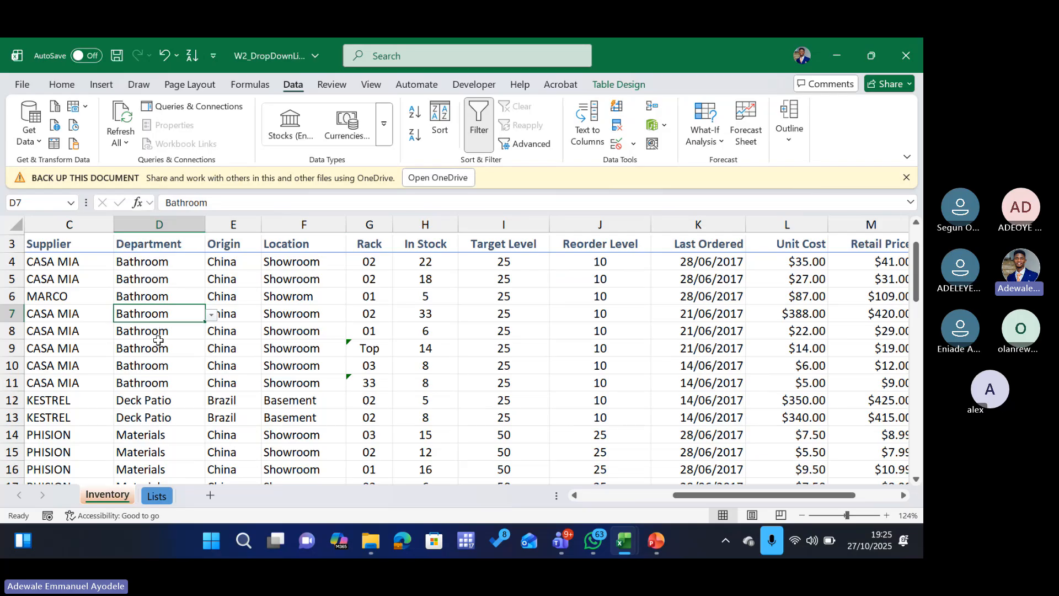
click(157, 334)
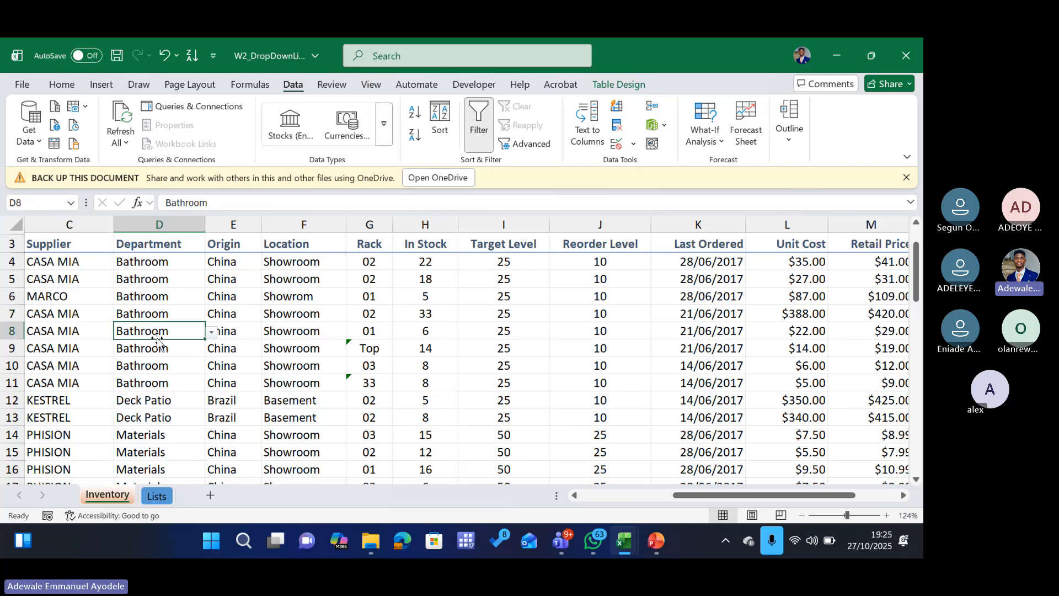
text(ba)
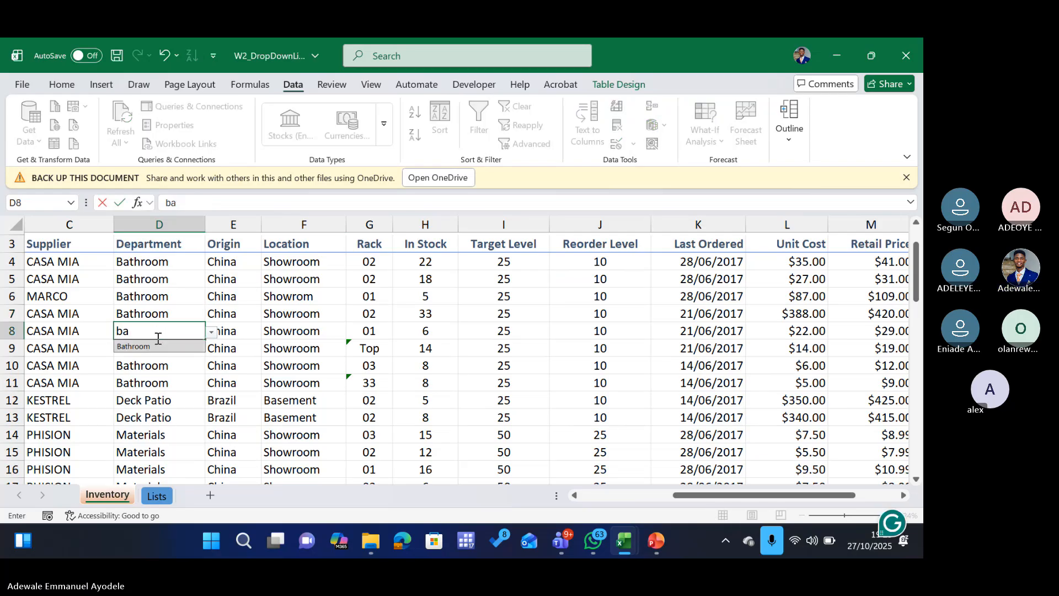
text(th)
key(Return)
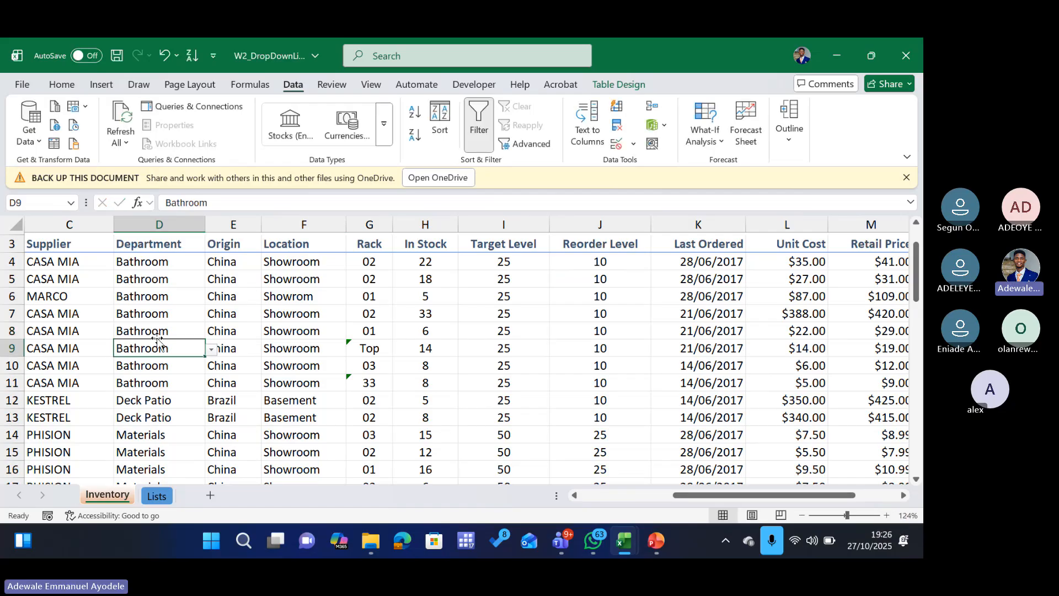
click(170, 318)
click(176, 332)
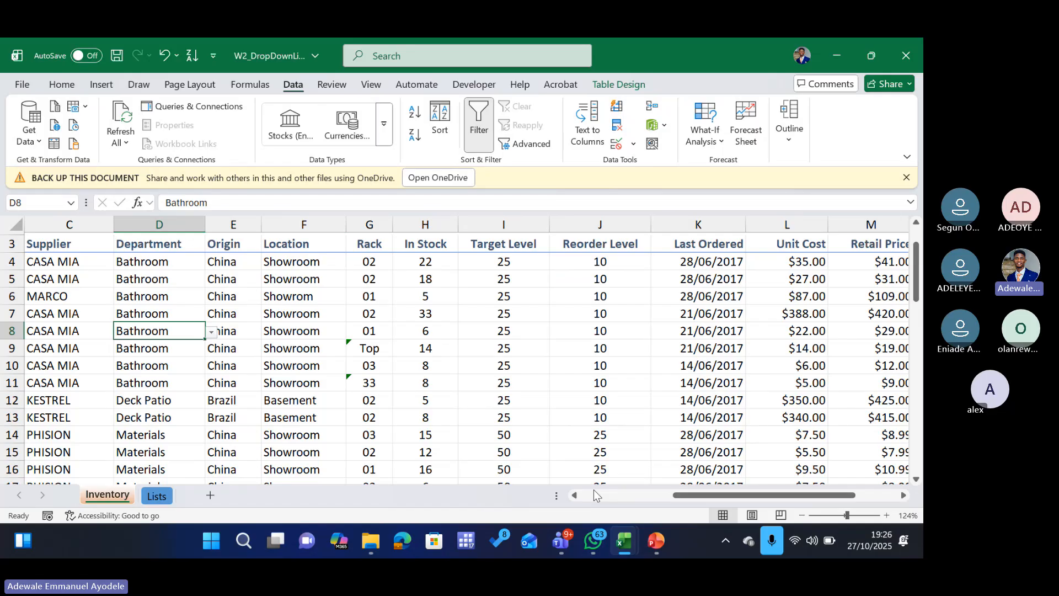
Switch to the EXCEL & POWER BI meeting in Teams and dismiss the recording notice
mouse_move(604, 528)
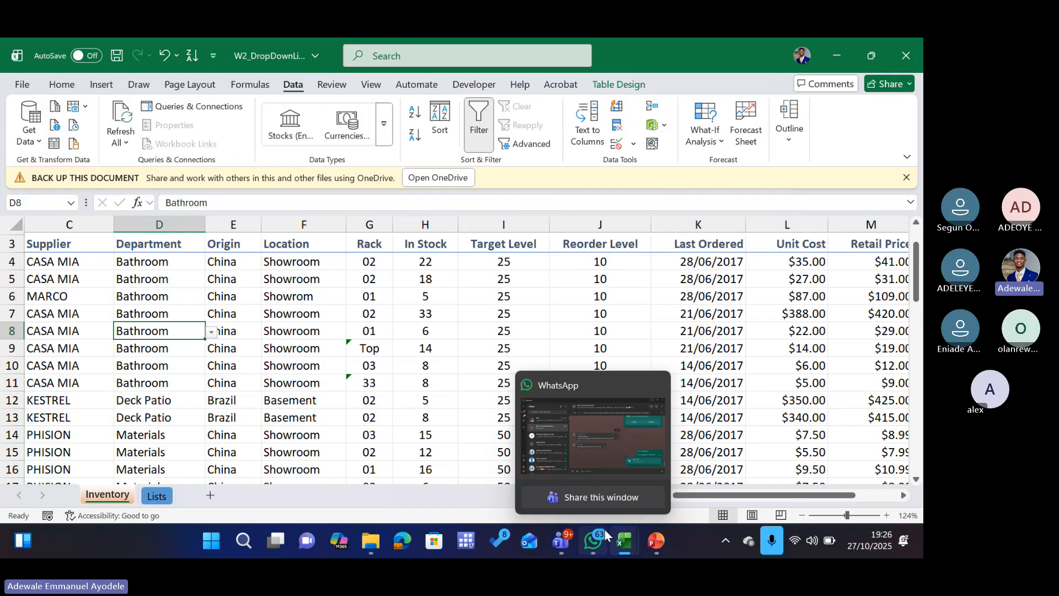
mouse_move(567, 540)
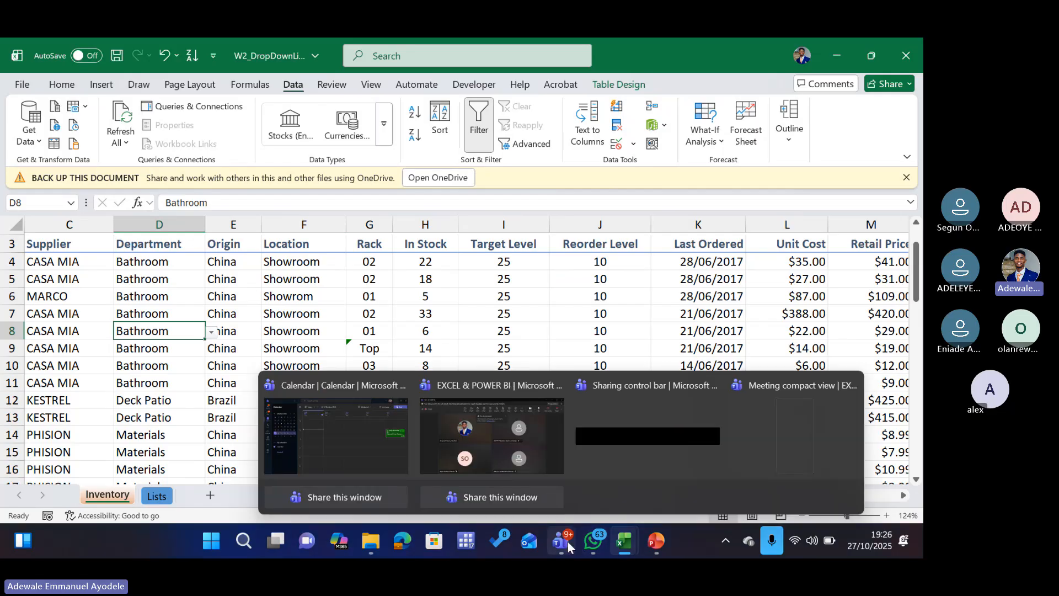
click(491, 457)
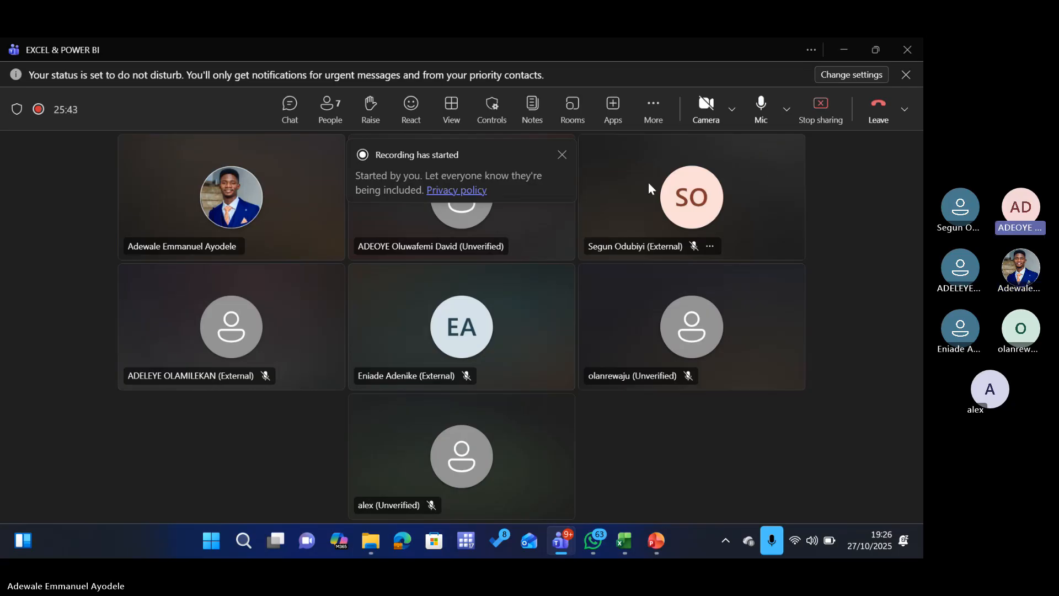
click(563, 156)
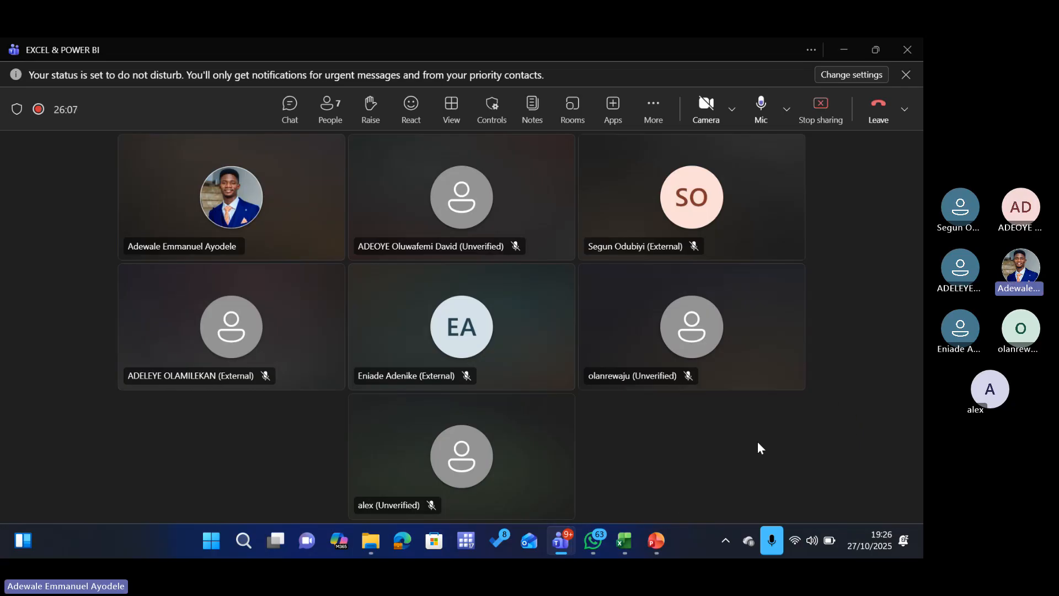
Switch to the Week 3 – Excel Formulas and Visualizations presentation in PowerPoint and show the Week 3 Objectives and Recap slide
mouse_move(662, 524)
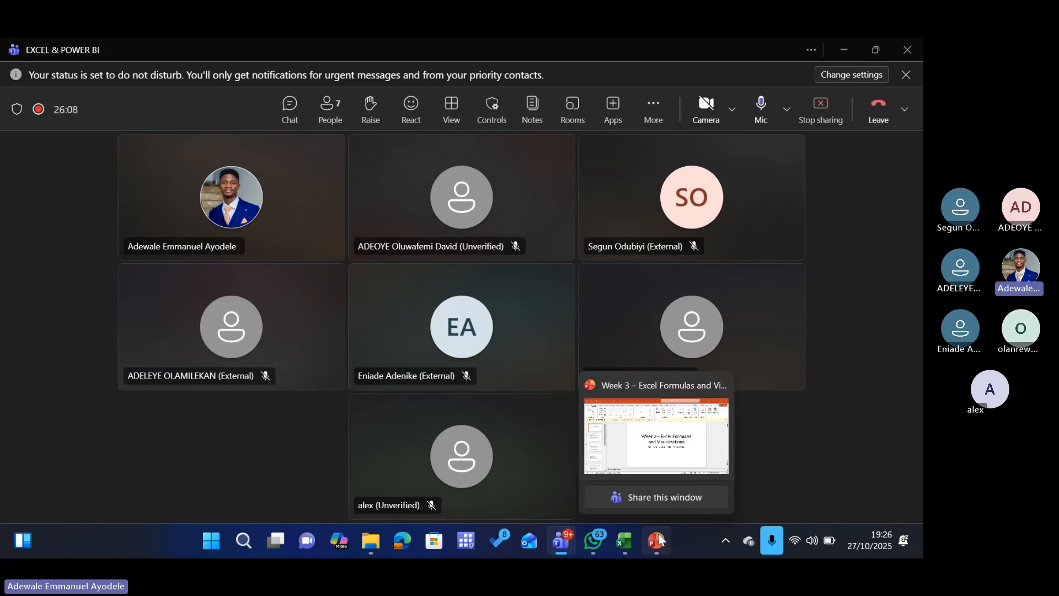
click(655, 445)
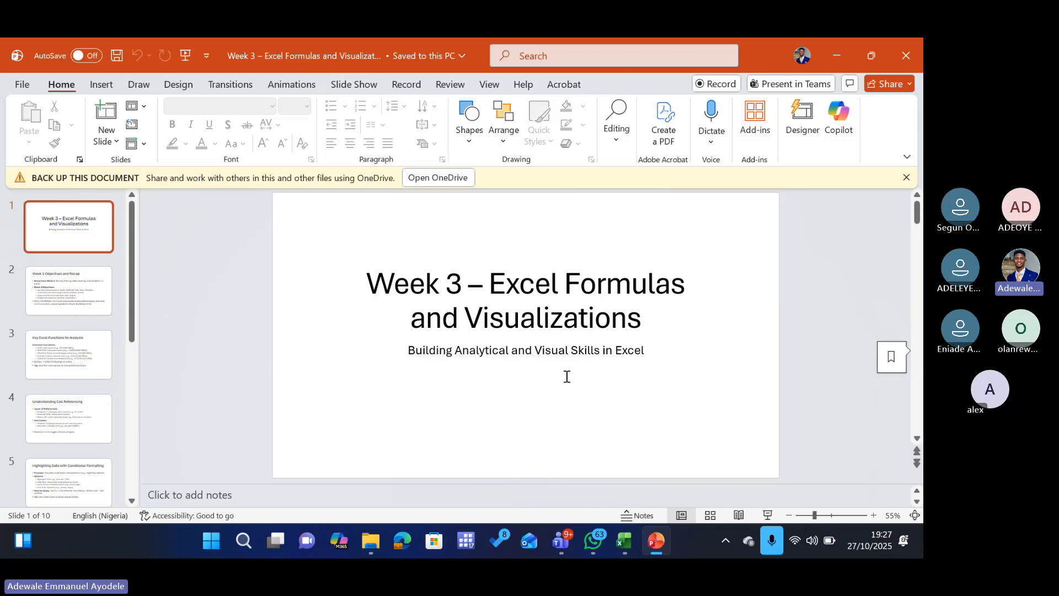
scroll(566, 375, down, 1)
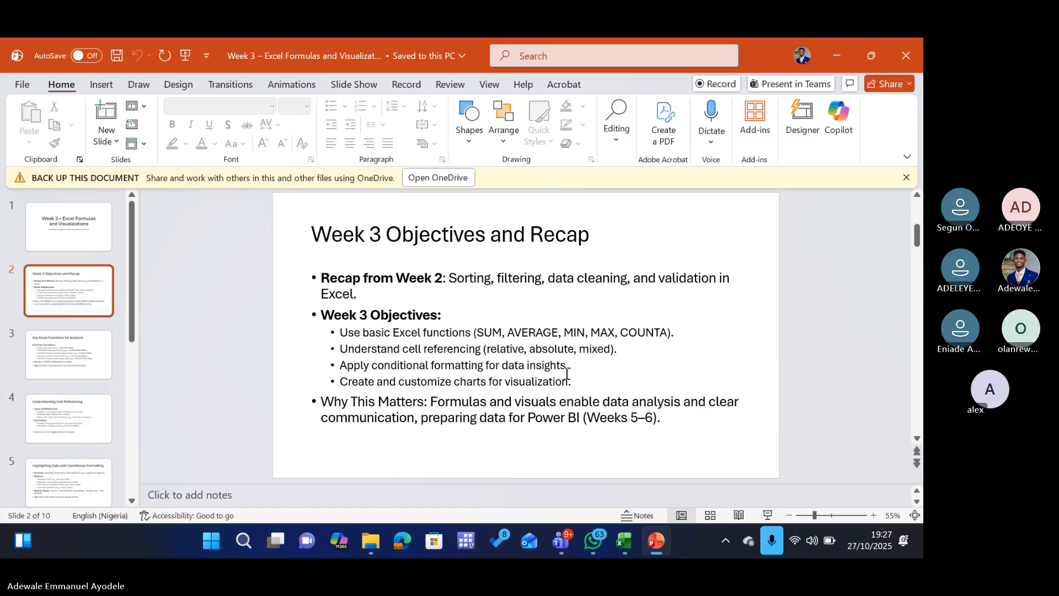
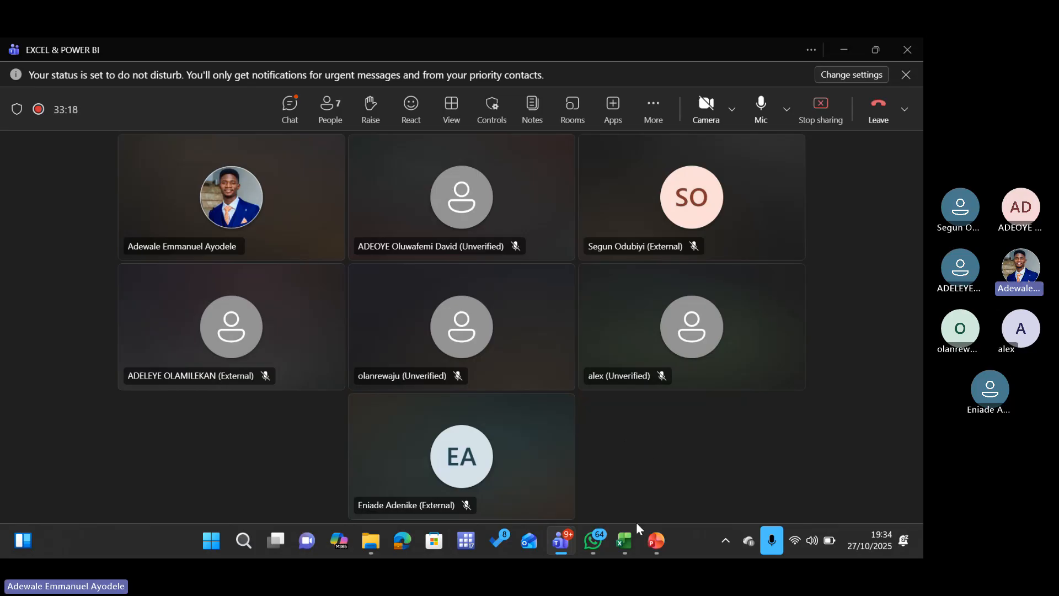
Switch to the W01-V01 Take charge_Practice workbook in Excel
mouse_move(632, 539)
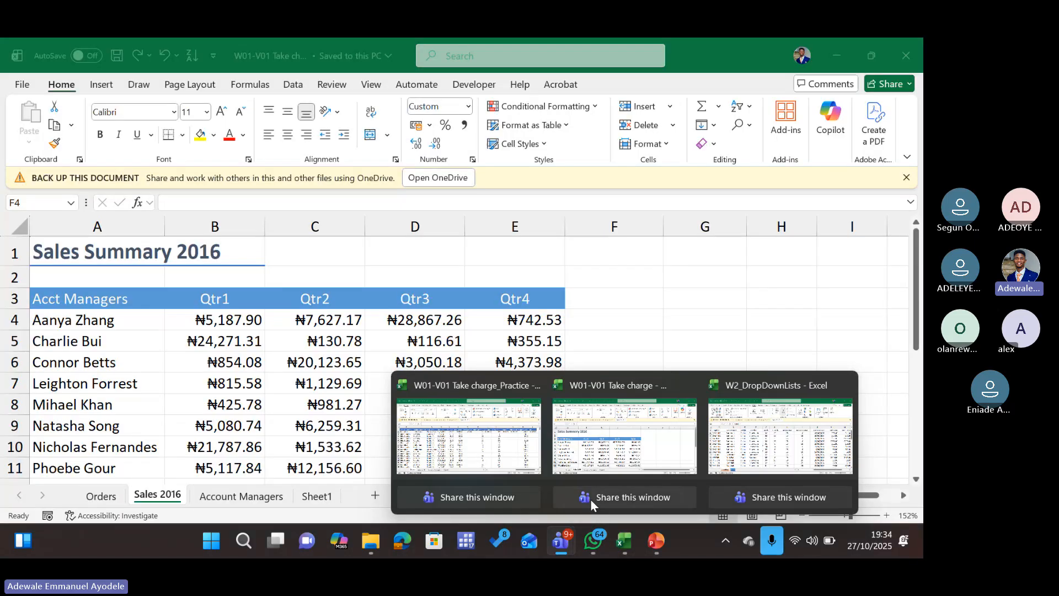
click(511, 452)
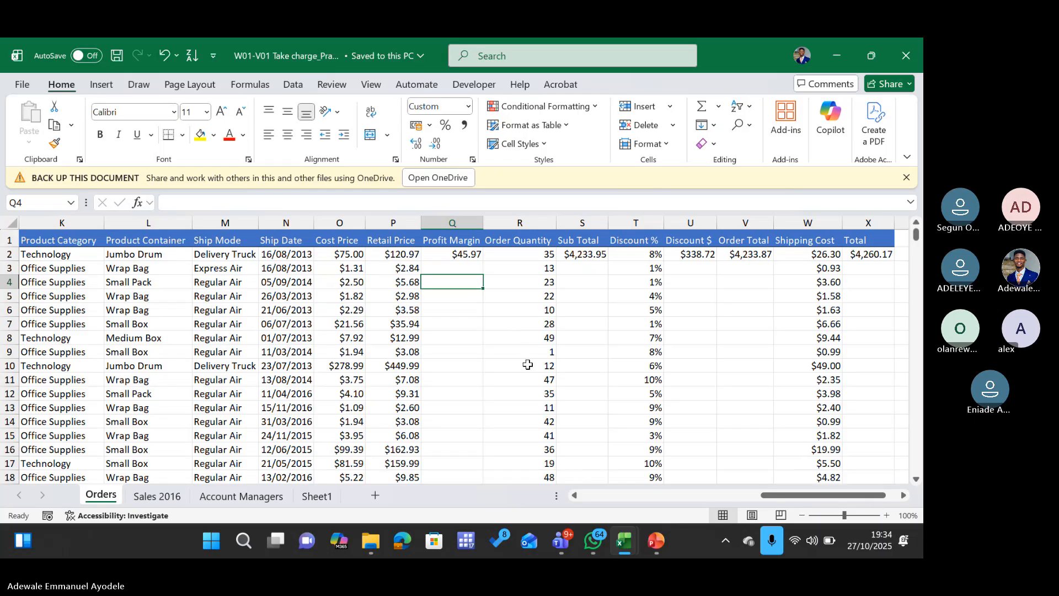
Read the latest messages in the Teams meeting chat, then minimize the meeting to return to the practice workbook
mouse_move(561, 545)
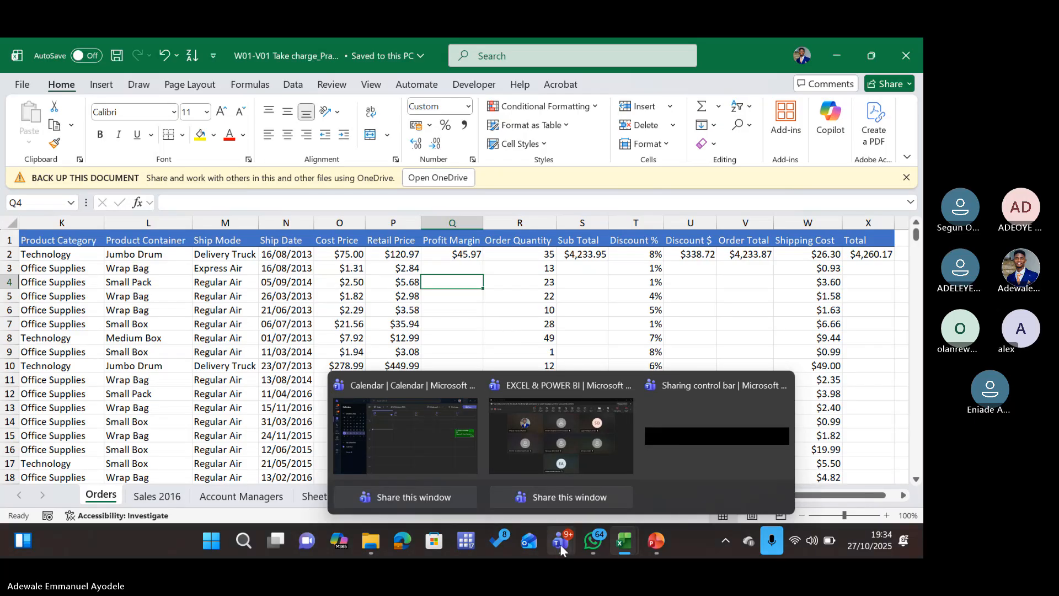
click(540, 460)
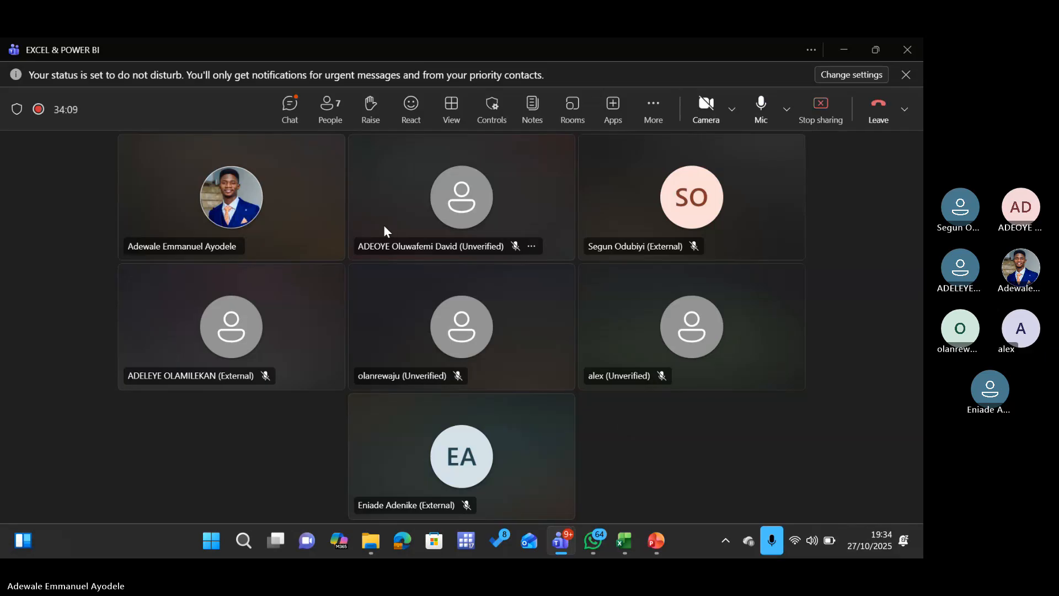
click(290, 111)
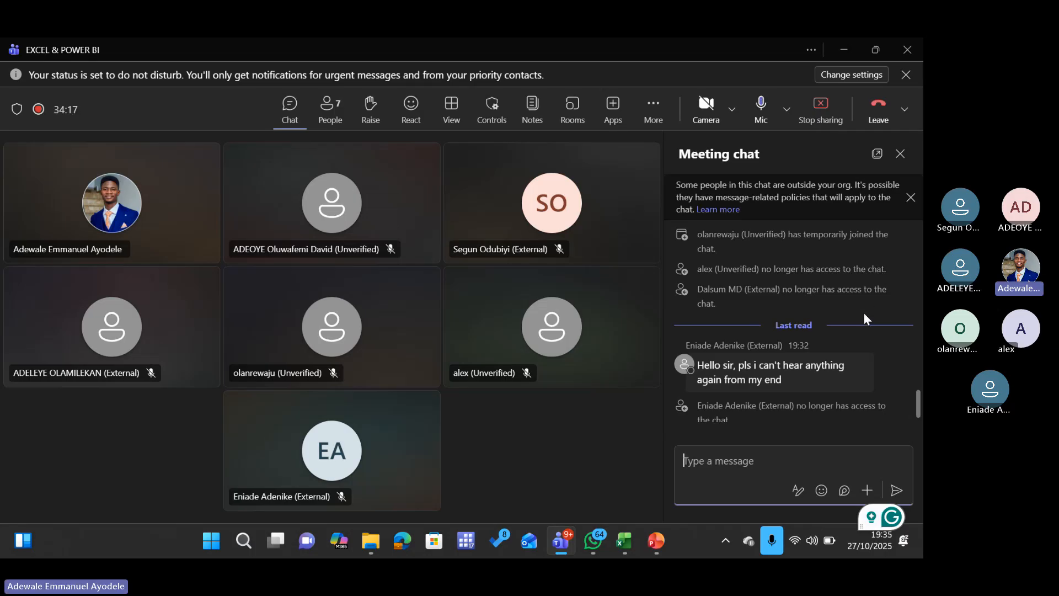
mouse_move(855, 360)
scroll(910, 357, down, 1)
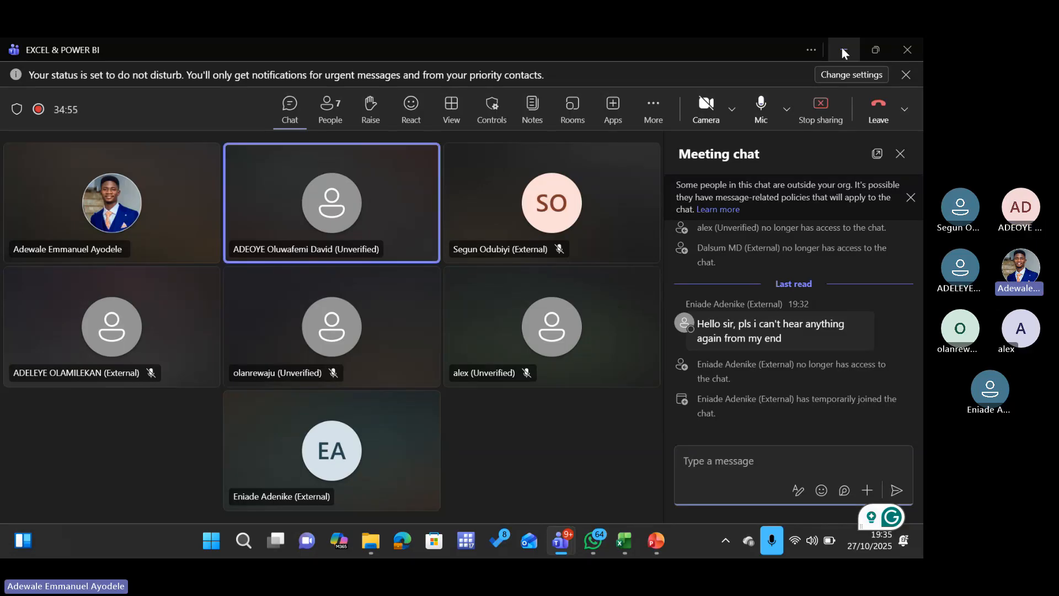
click(841, 48)
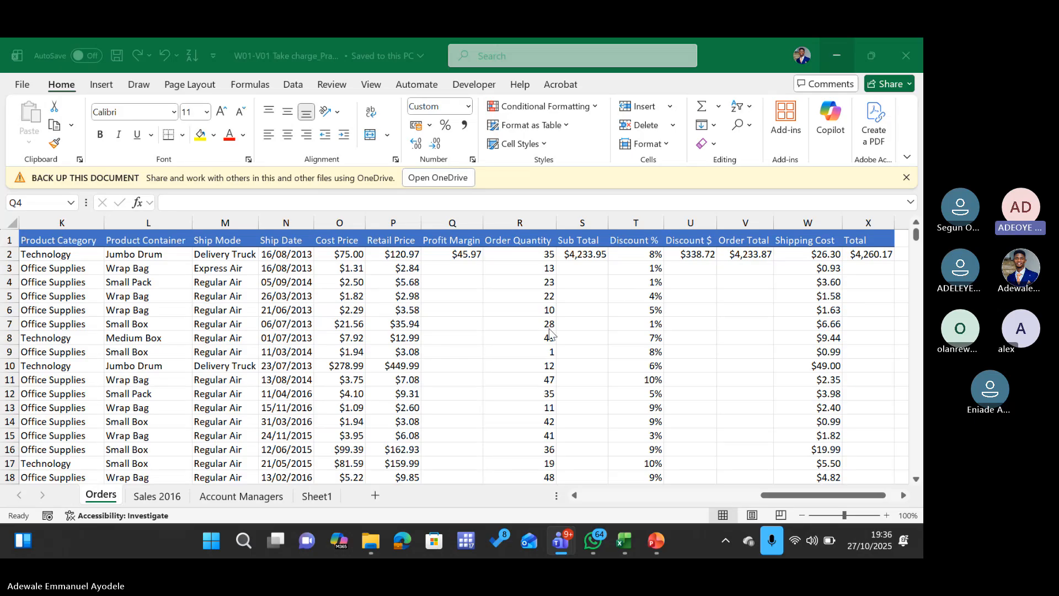
Show the Find dialog and the Replace dialog on the Orders sheet, closing each without searching
click(444, 323)
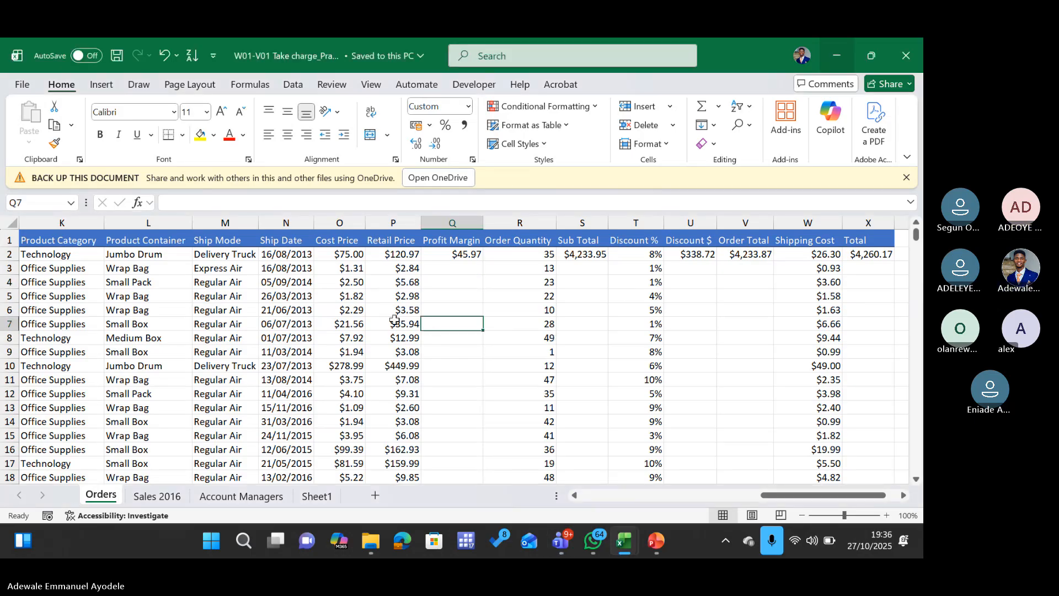
click(394, 322)
key(ctrl+f)
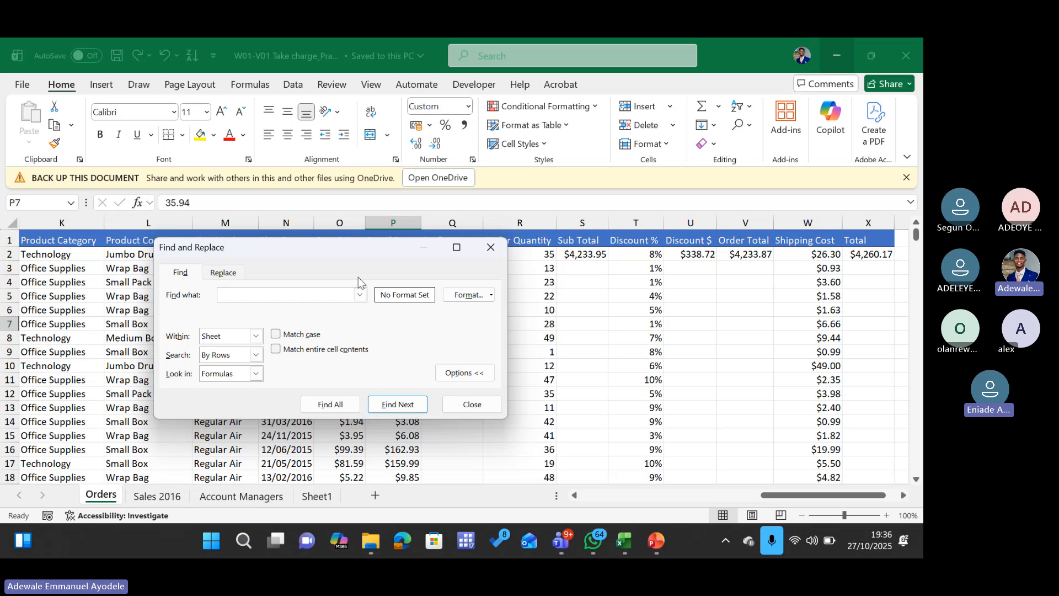
click(493, 249)
key(ctrl+h)
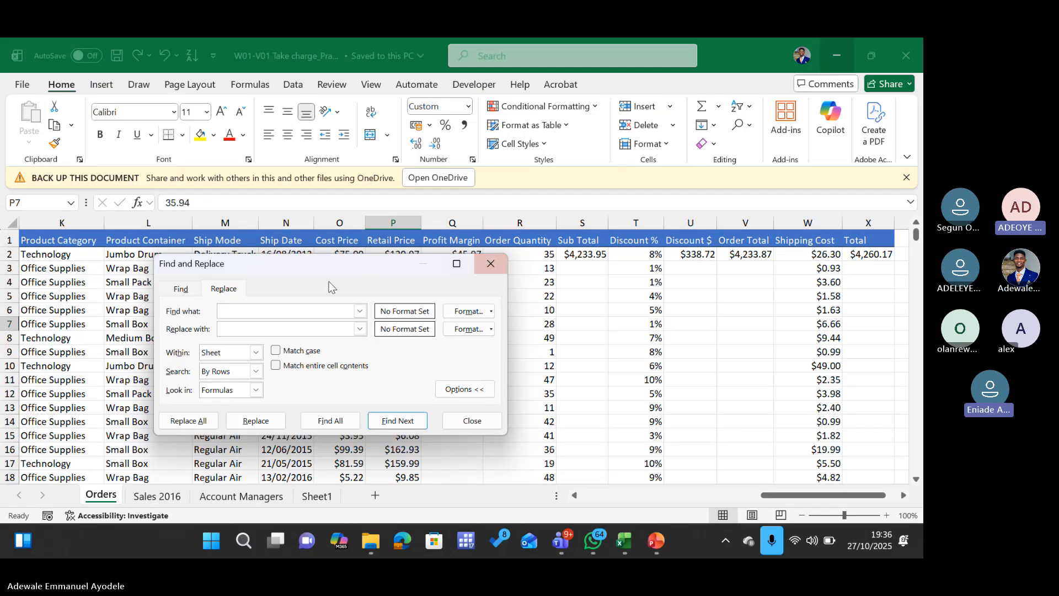
click(491, 264)
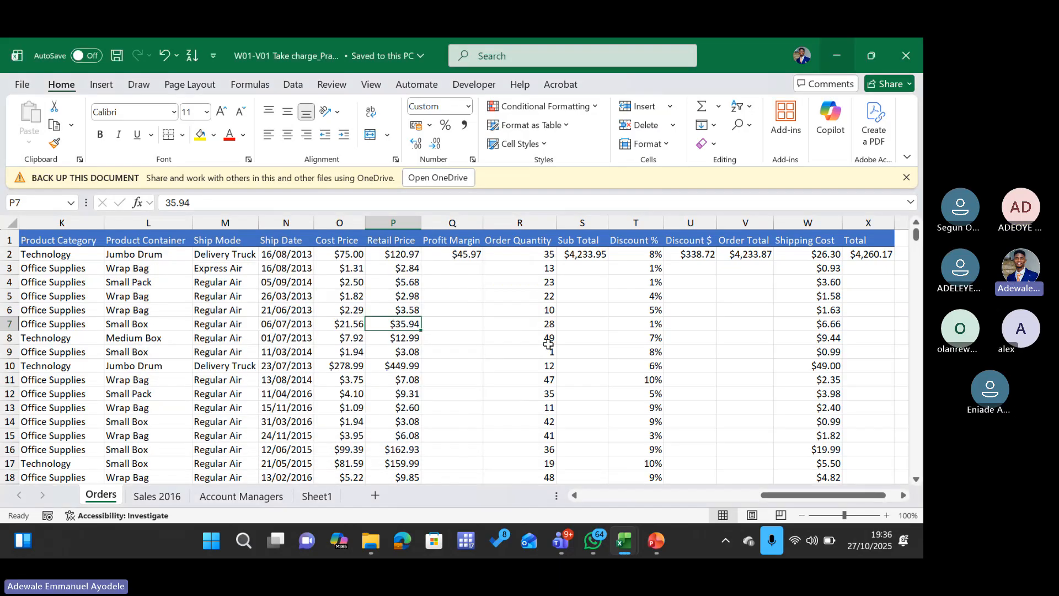
Look through the AutoSum function choices with cell P7 of the Orders sheet selected
click(250, 88)
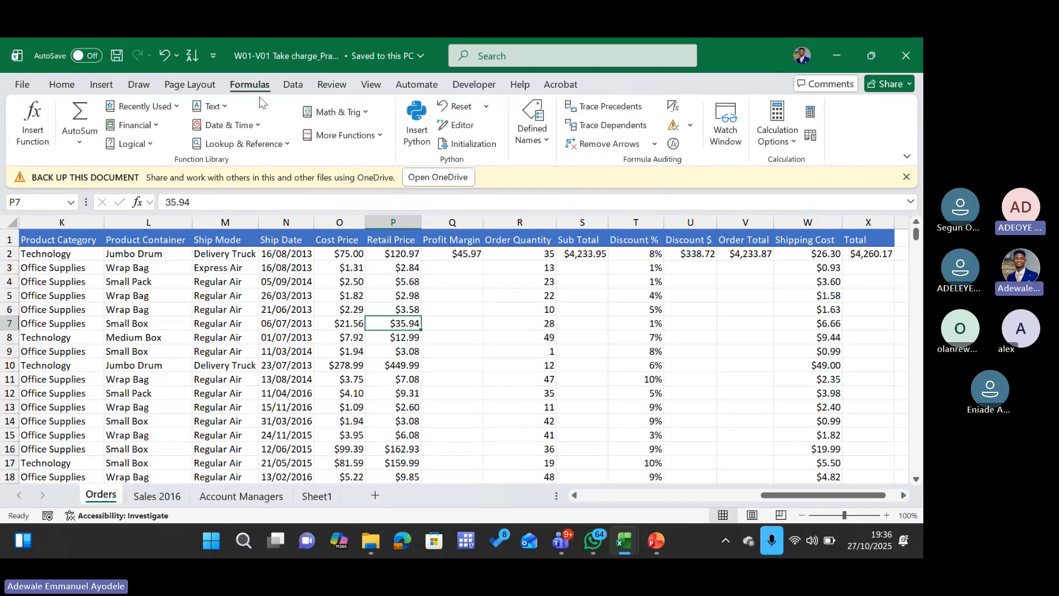
click(81, 142)
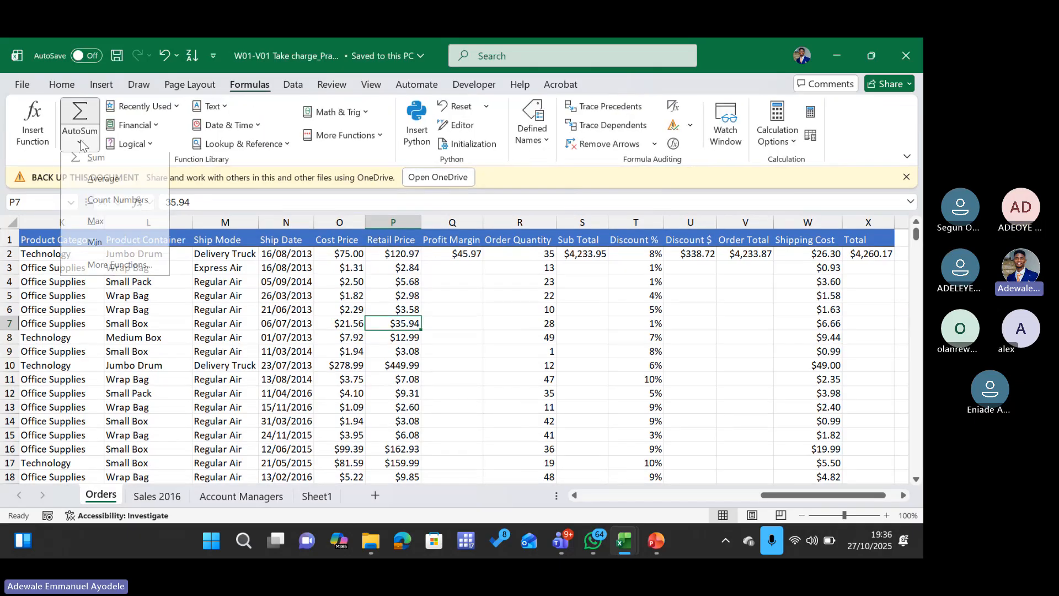
click(80, 142)
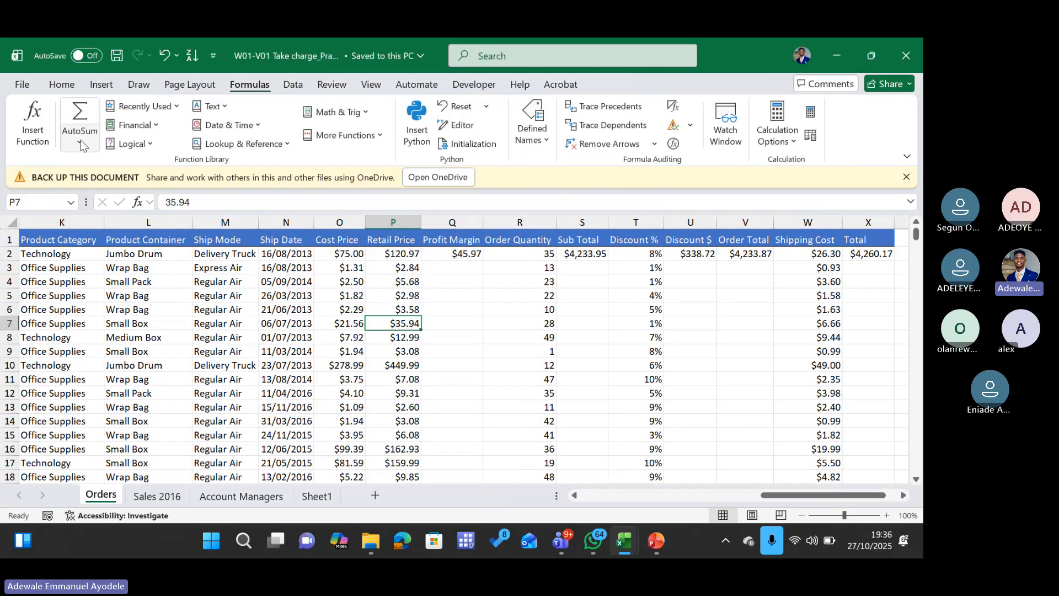
click(62, 85)
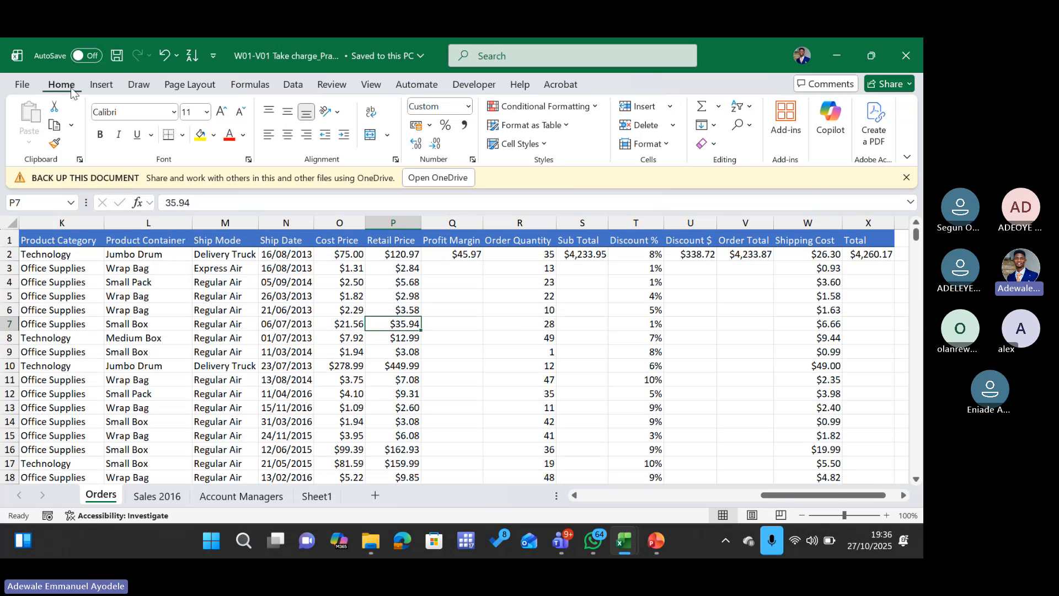
click(252, 89)
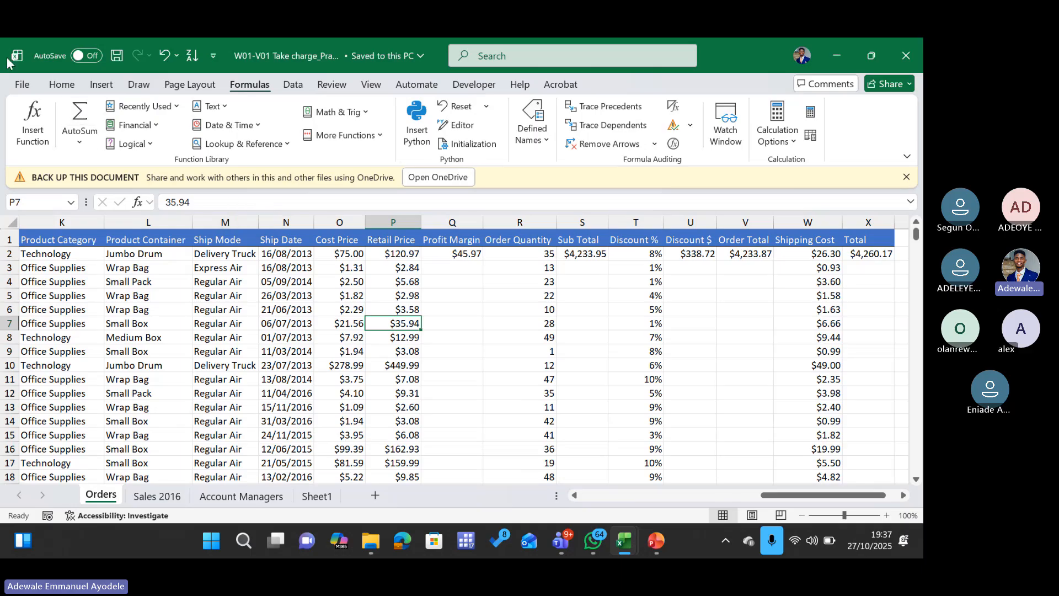
click(58, 82)
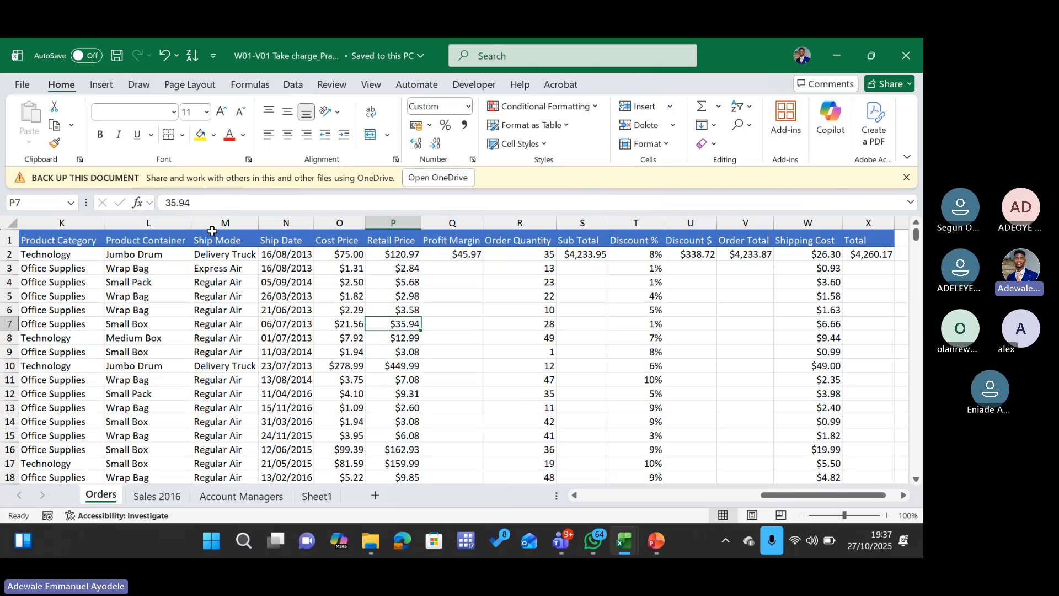
click(254, 354)
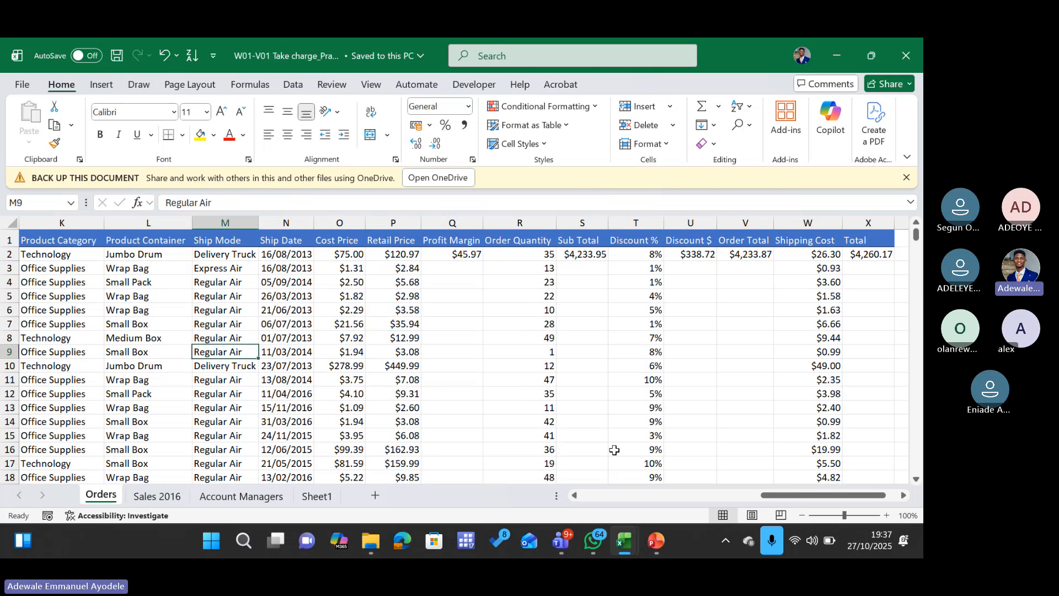
Switch to the Week 3 Excel Formulas presentation in PowerPoint at the Key Excel Functions for Analysis slide
mouse_move(667, 542)
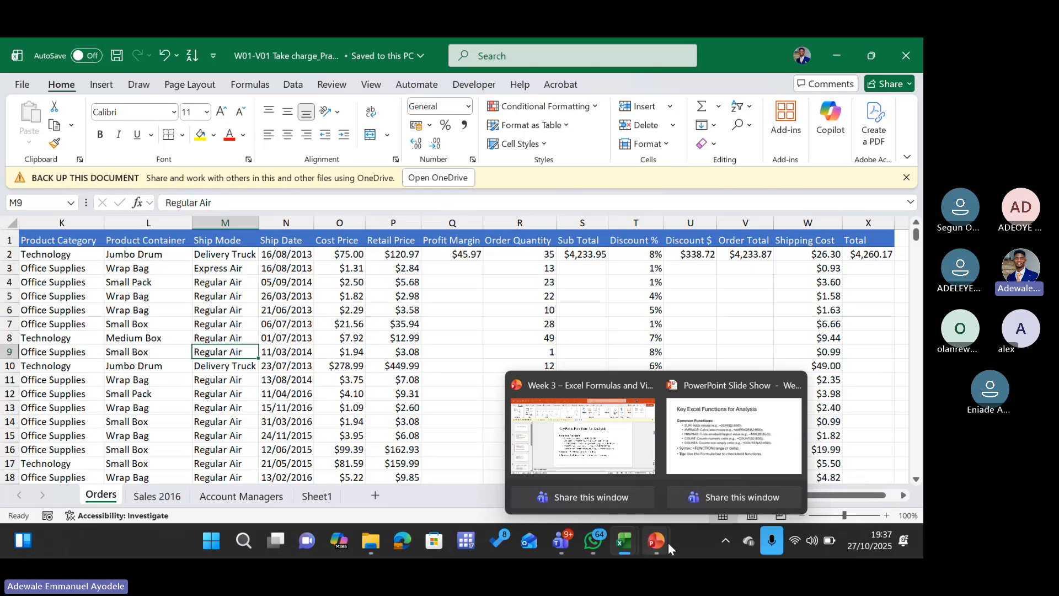
click(609, 464)
click(484, 353)
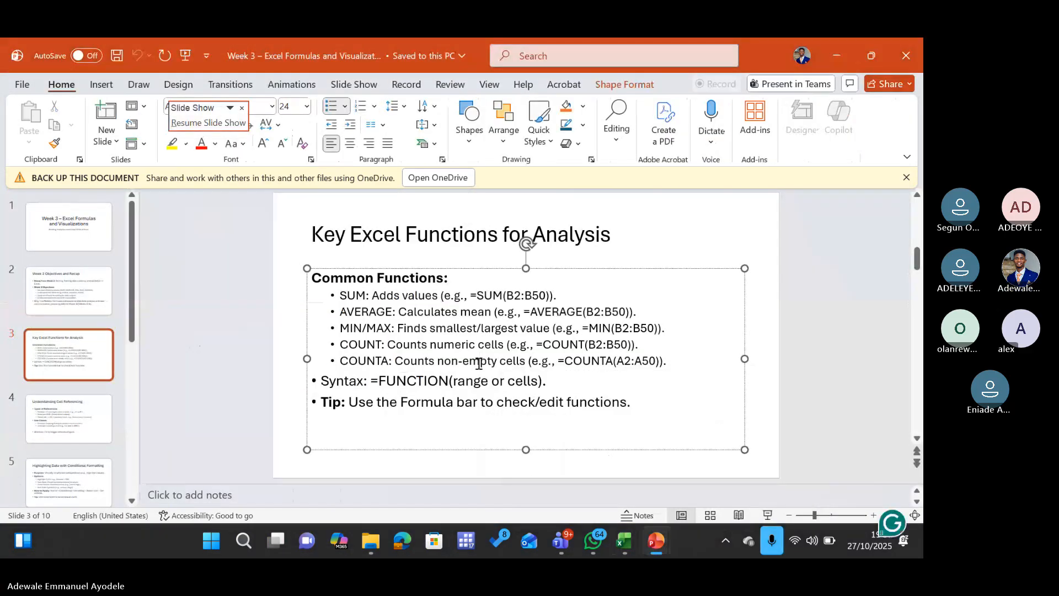
mouse_move(651, 543)
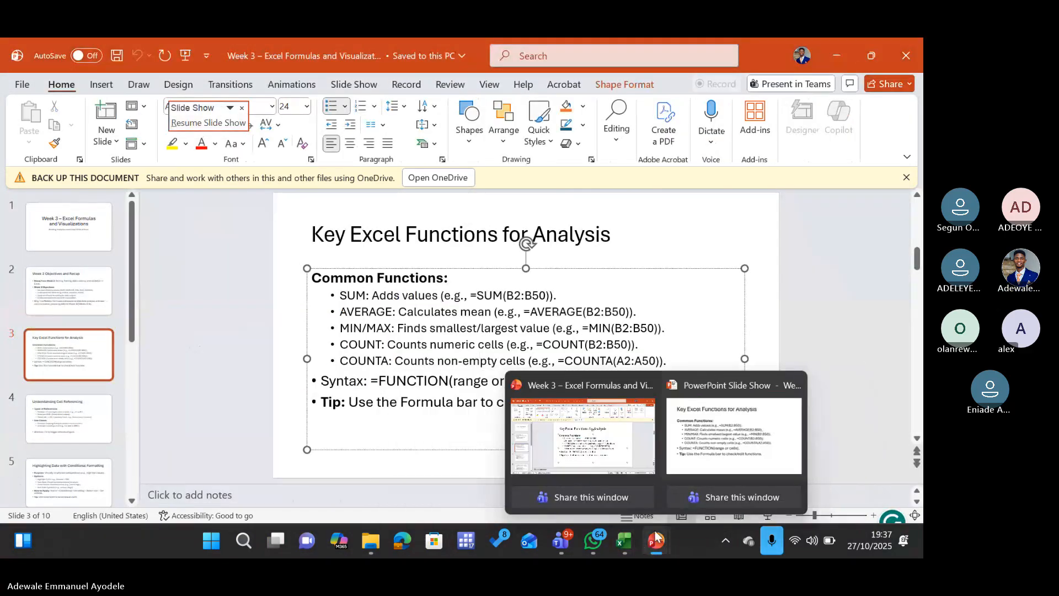
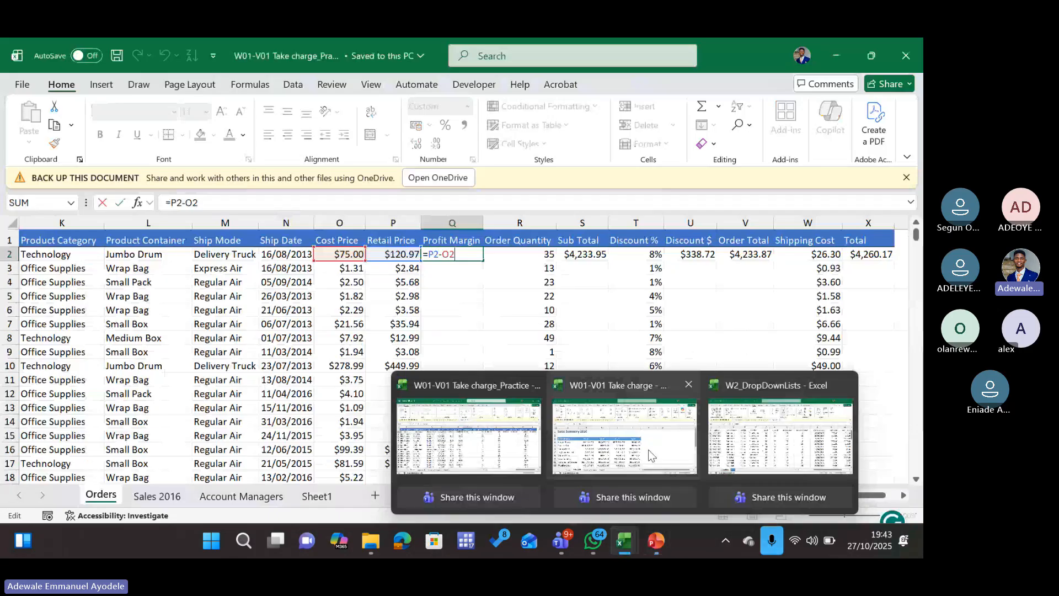
Return to the practice workbook's Orders sheet, leave the Q2 formula, and enlarge the sheet view to 140%
click(624, 438)
click(101, 496)
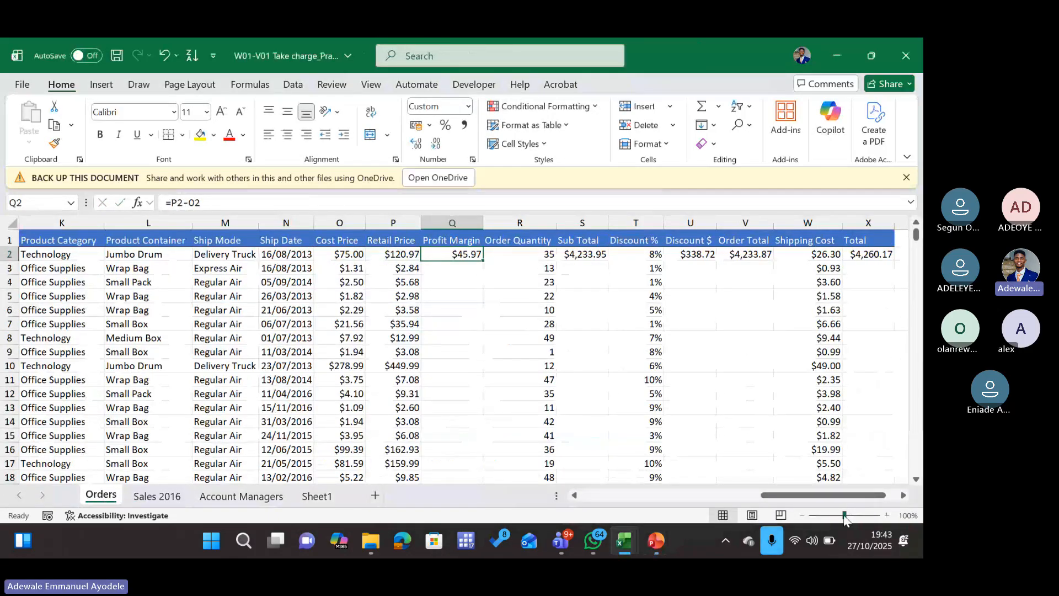
drag(844, 514, 854, 515)
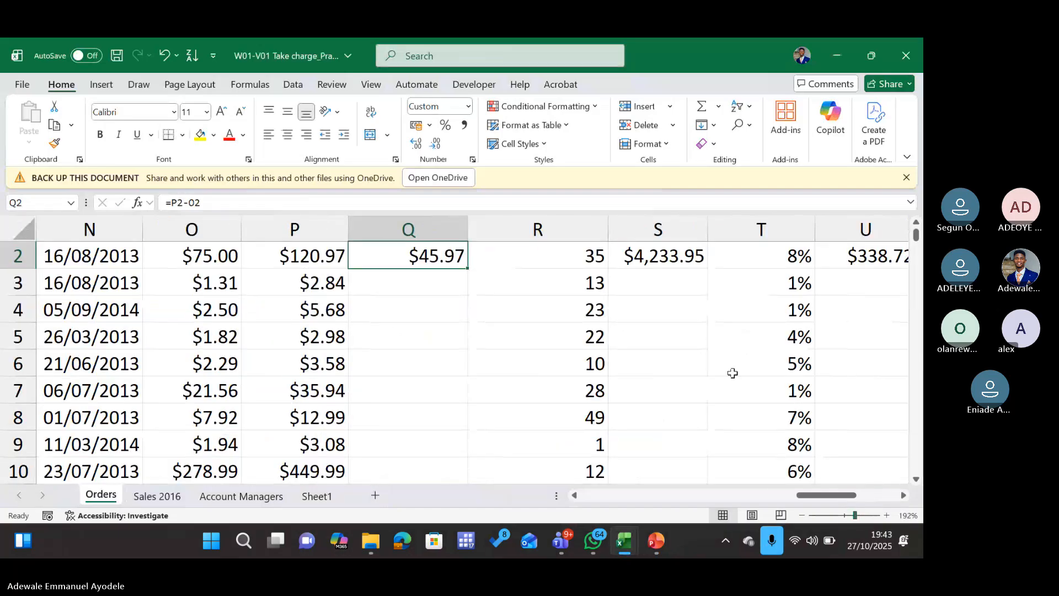
scroll(827, 371, up, 1)
click(852, 515)
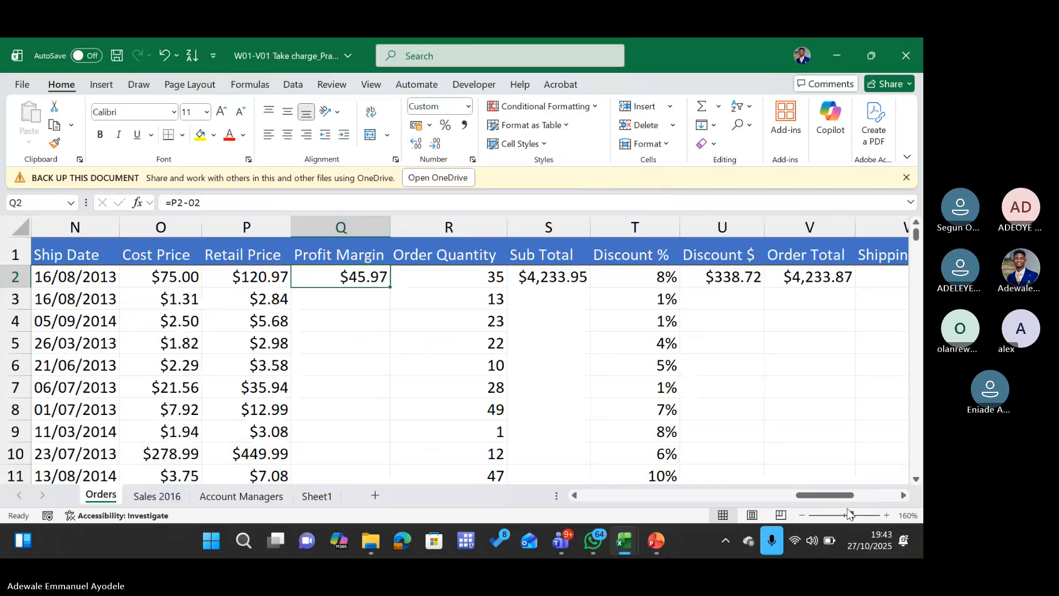
click(849, 516)
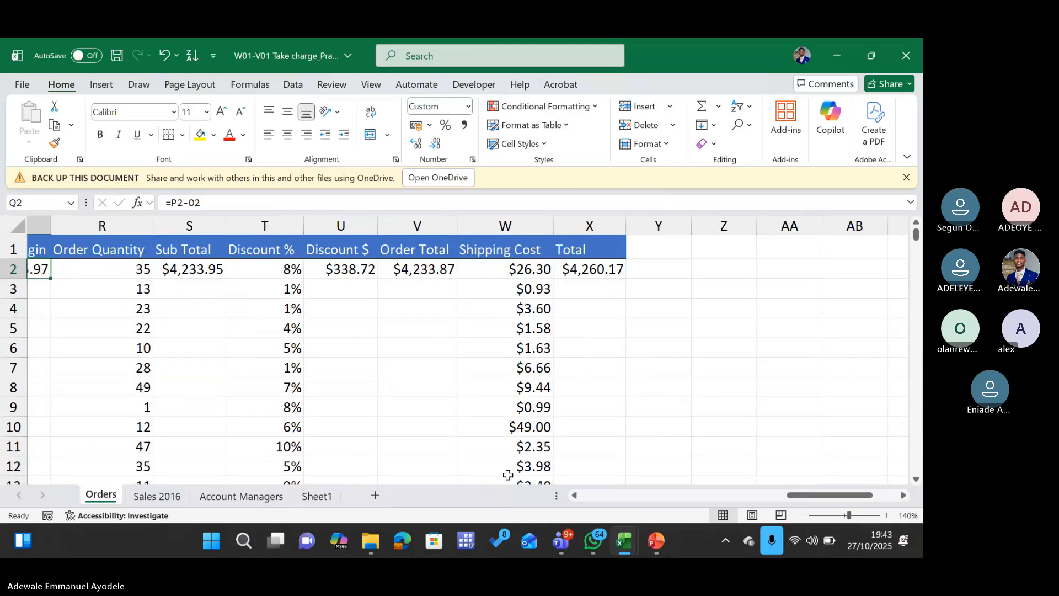
Go to the Sales 2016 sheet and look through the quarterly sales table down to its Total row
click(157, 496)
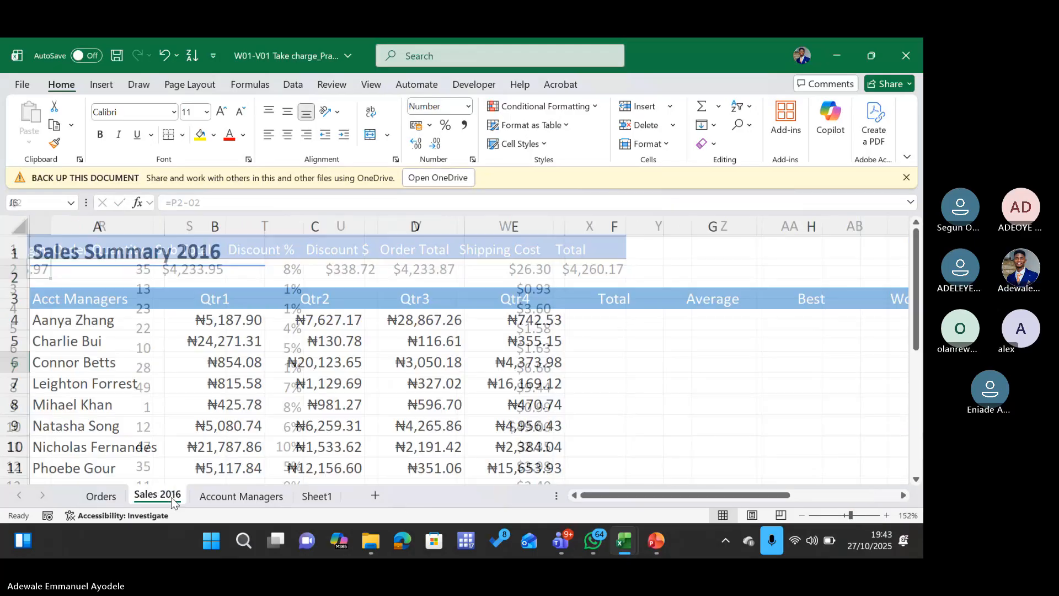
scroll(524, 303, down, 3)
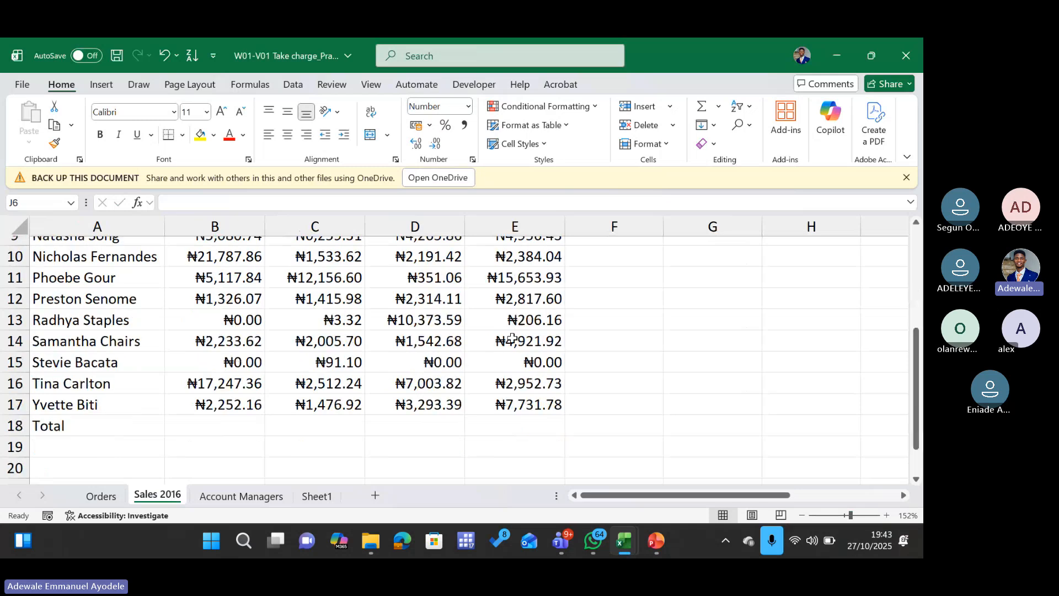
scroll(524, 304, up, 2)
scroll(523, 303, down, 1)
scroll(523, 304, up, 2)
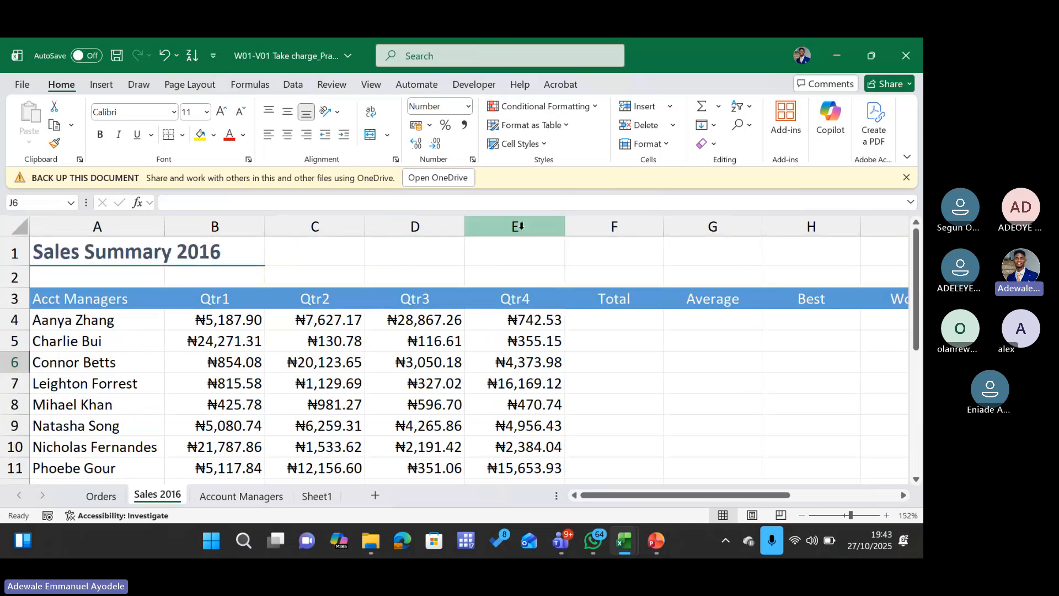
Try a conditional formatting Greater Than rule of 4000 with Light Red Fill with Dark Red Text on the Qtr4 column, and cancel it
click(523, 231)
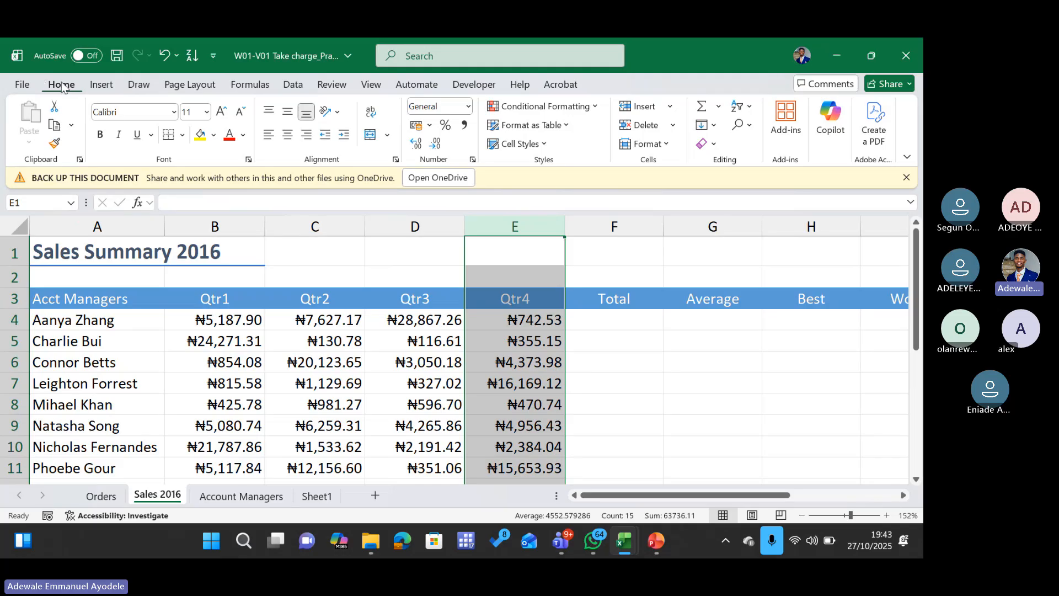
click(593, 107)
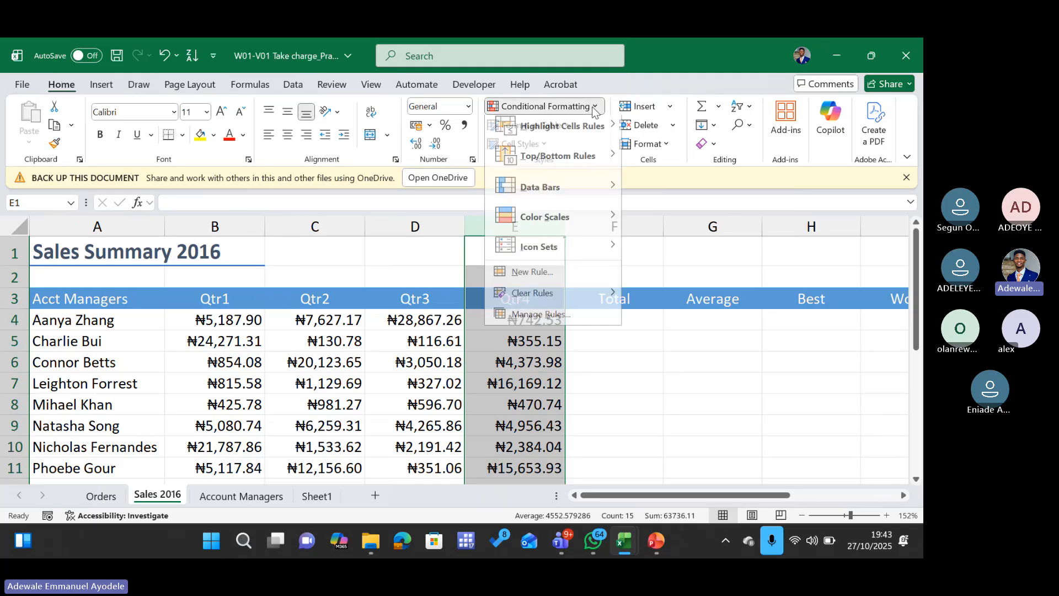
mouse_move(589, 136)
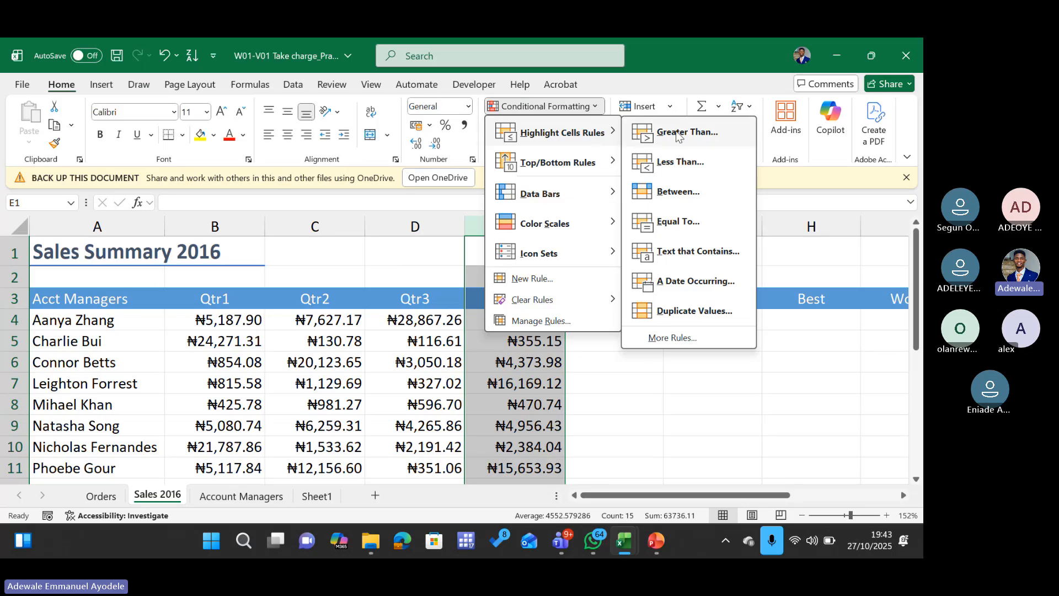
click(697, 135)
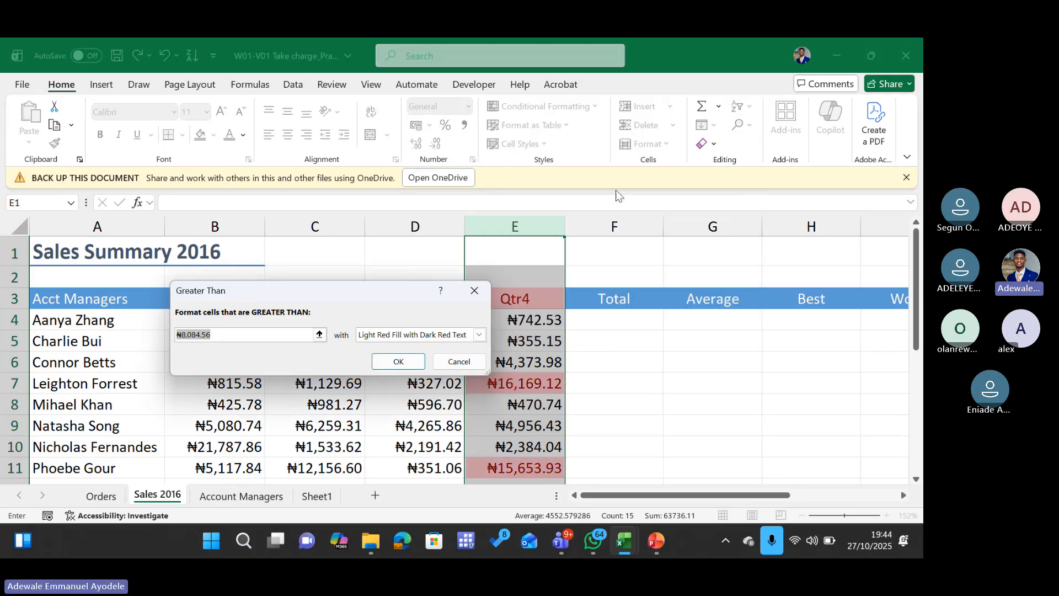
click(215, 335)
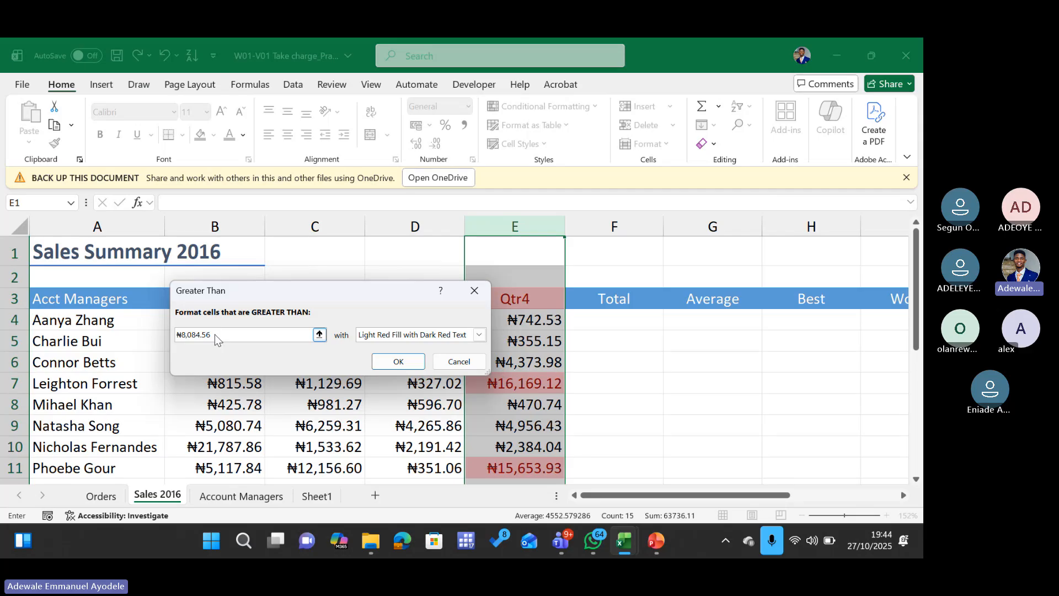
key(BackSpace)
key(BackSpace)
key(BackSpace)
key(BackSpace)
key(BackSpace)
key(BackSpace)
key(BackSpace)
key(BackSpace)
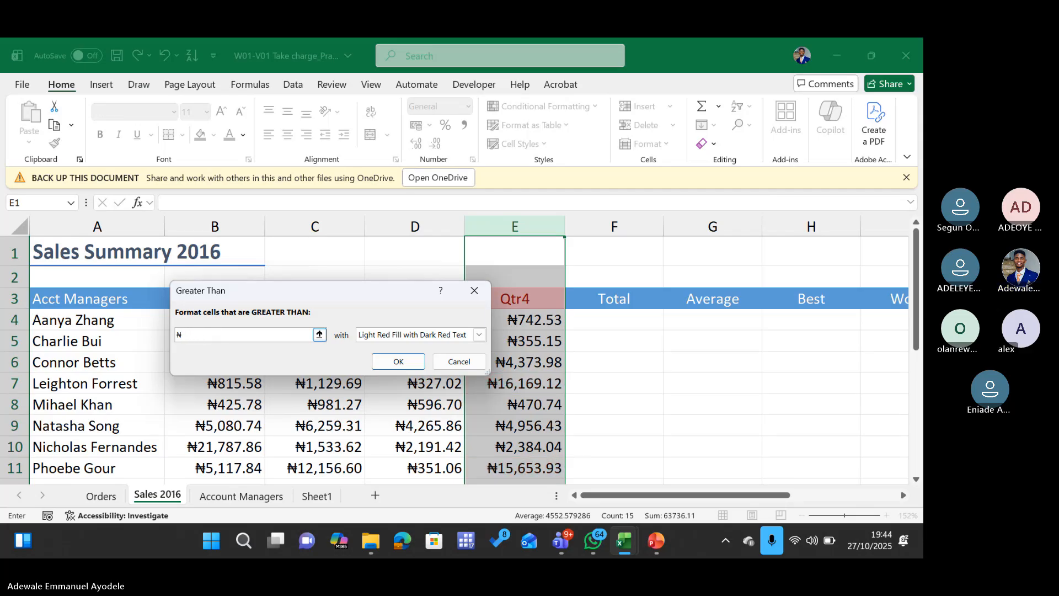
text(4)
key(BackSpace)
key(BackSpace)
text(4000)
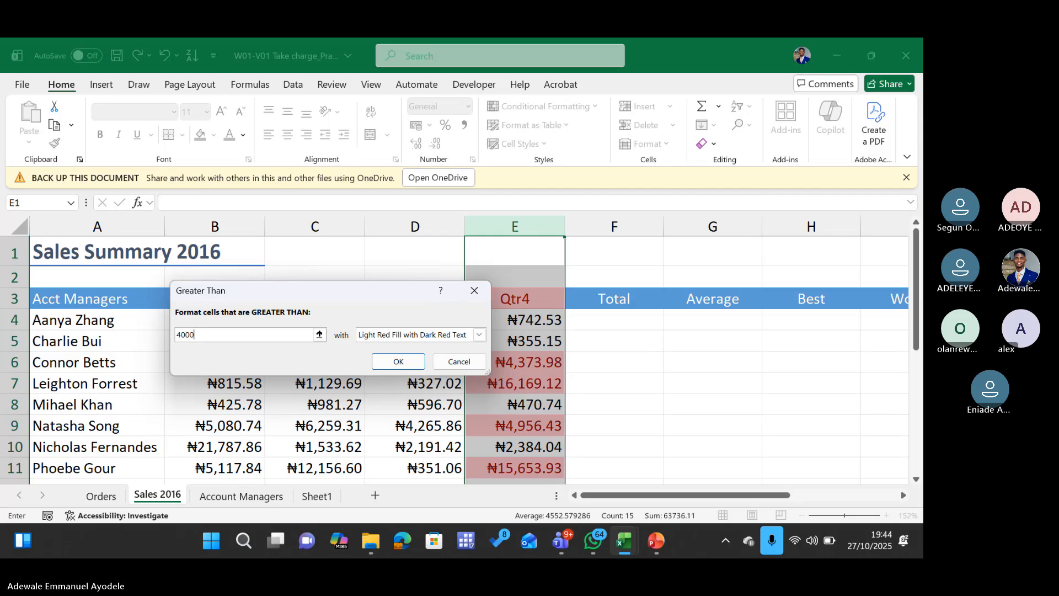
key(Escape)
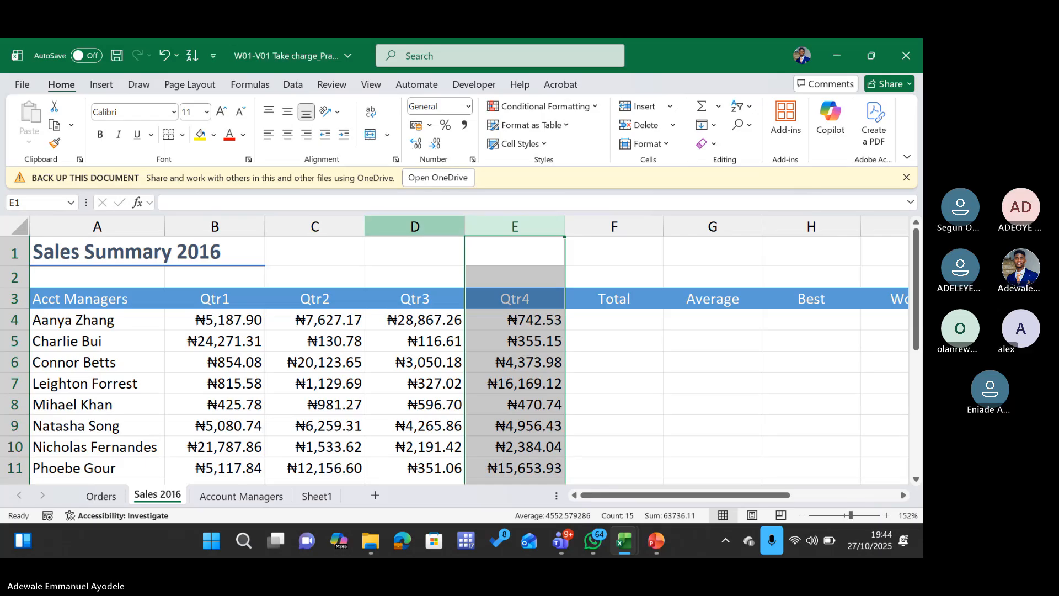
End the running slide show on conditional formatting and show the desktop
key(super+d)
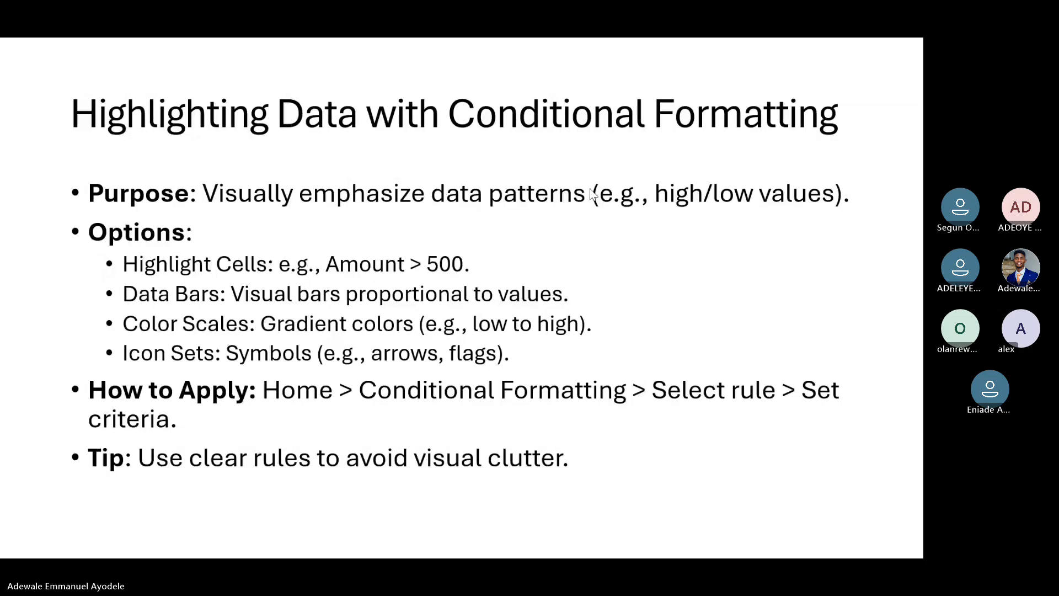
right_click(584, 185)
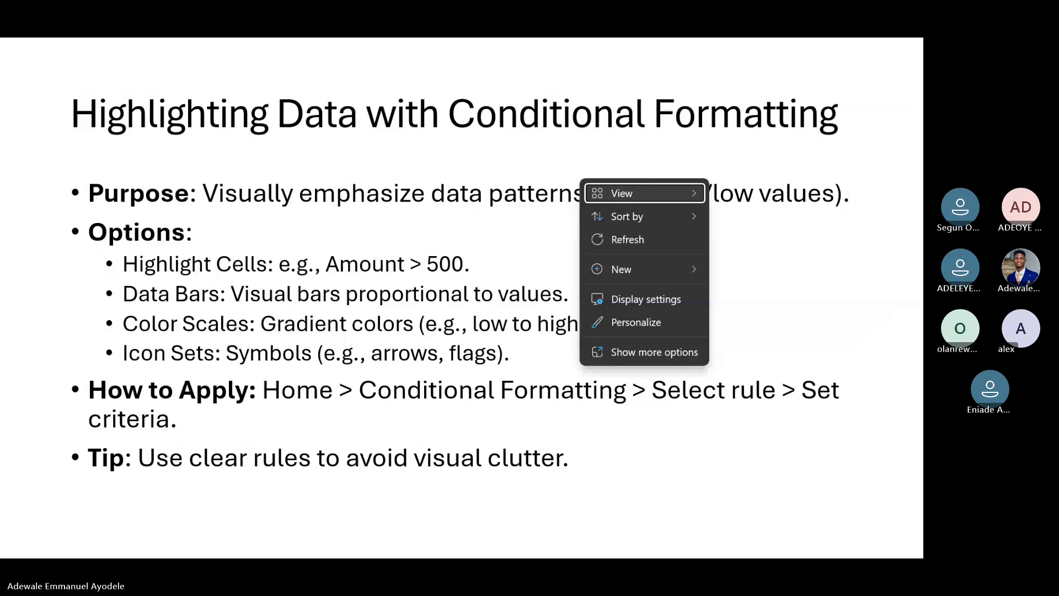
click(394, 88)
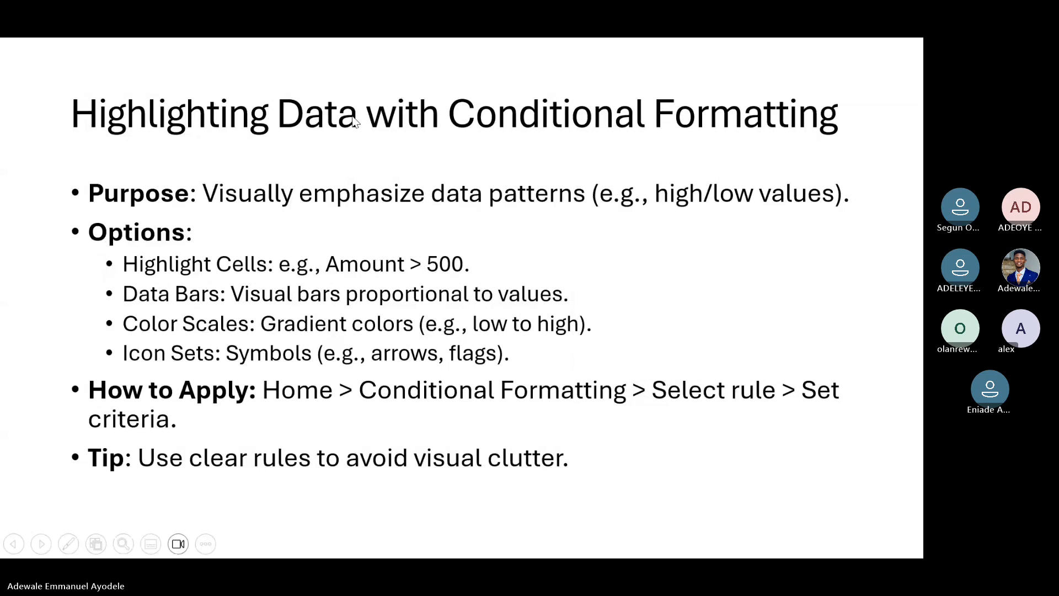
key(Escape)
key(super+d)
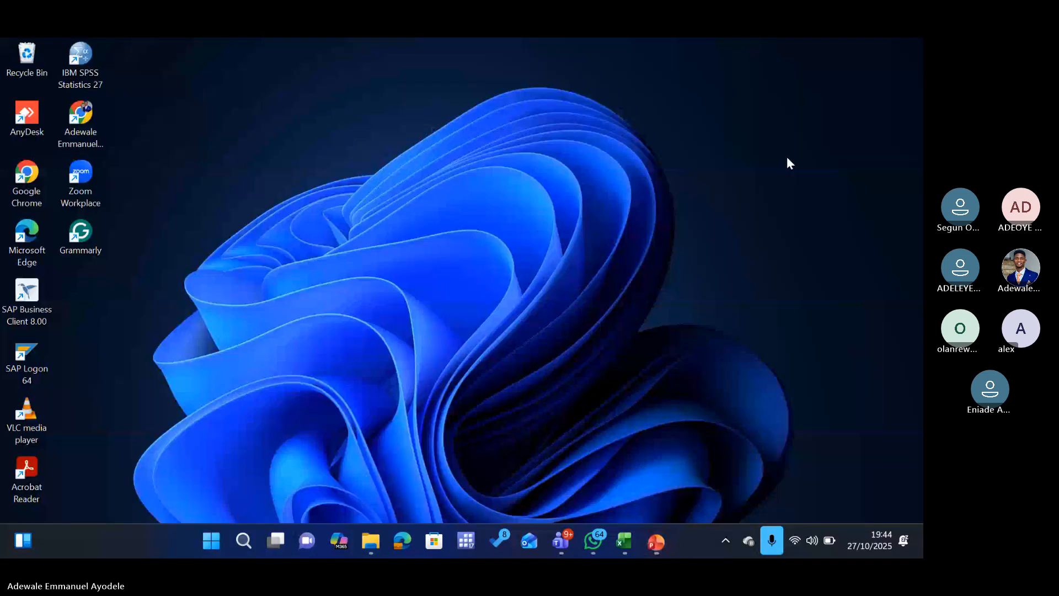
Refresh the Windows desktop twice
right_click(615, 192)
right_click(609, 200)
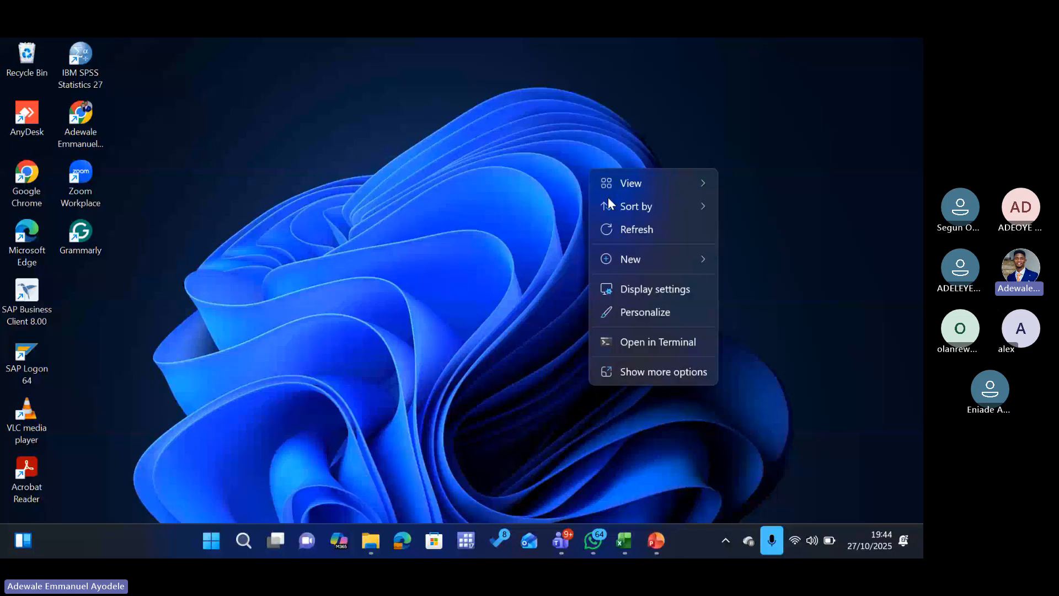
click(618, 230)
right_click(603, 169)
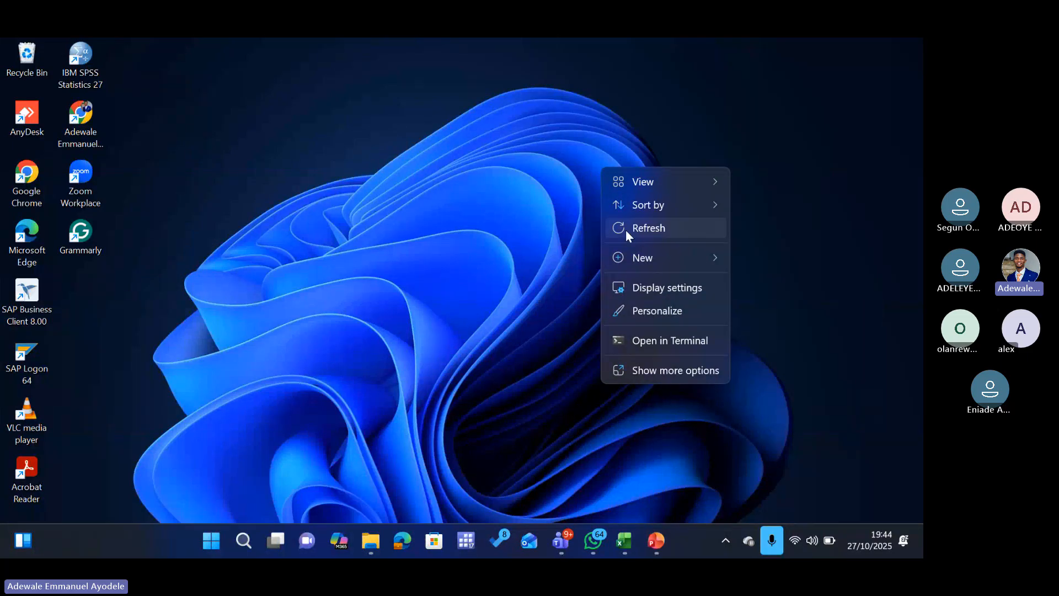
click(631, 232)
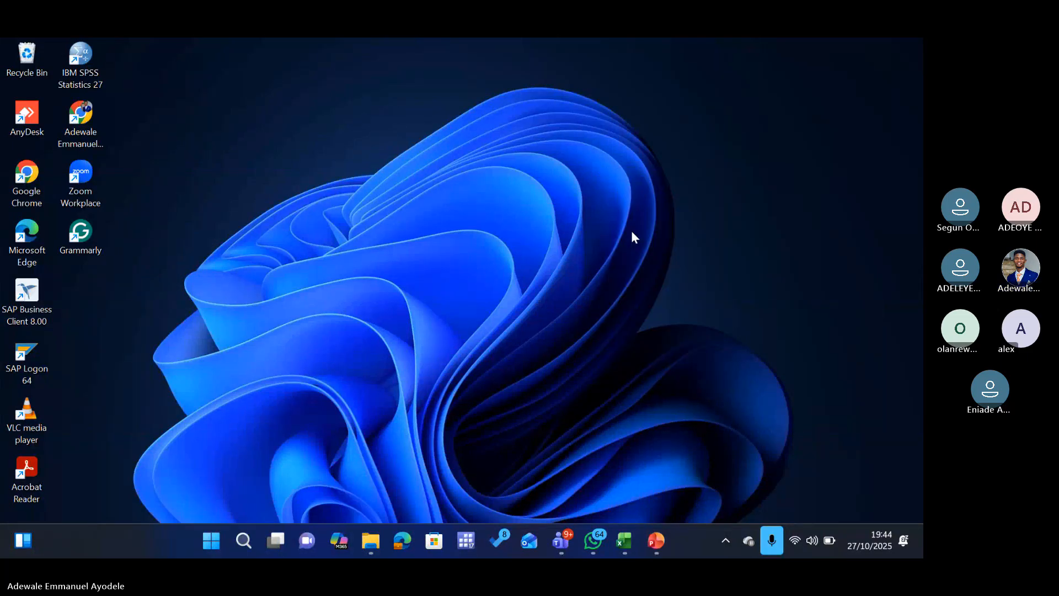
Switch to the W01-V01 Take charge workbook in Excel, then bring up the EXCEL & POWER BI meeting in Teams with its chat
key(alt+Tab)
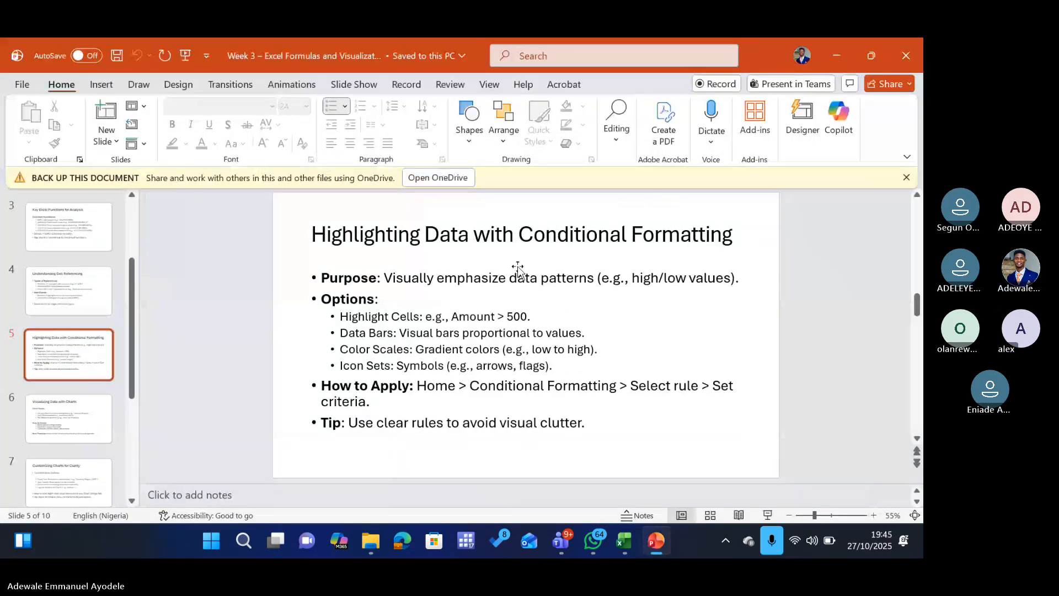
mouse_move(624, 540)
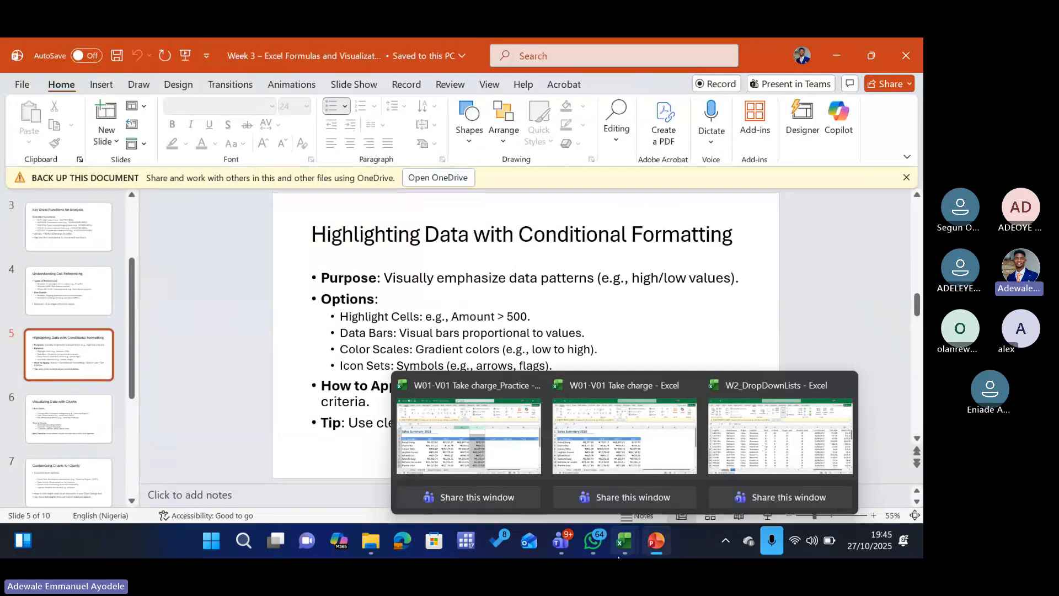
click(574, 451)
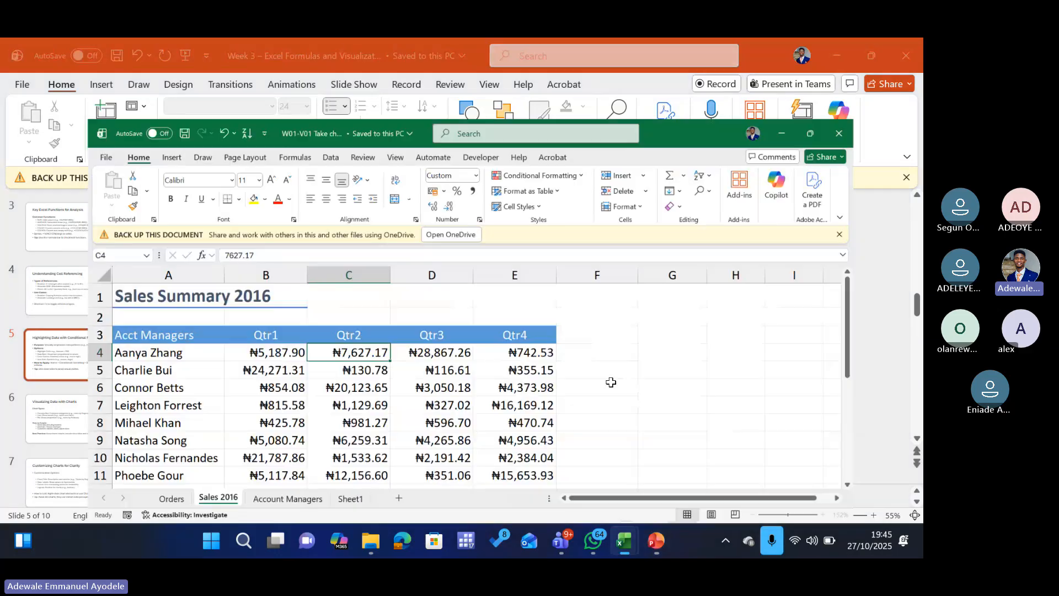
mouse_move(560, 540)
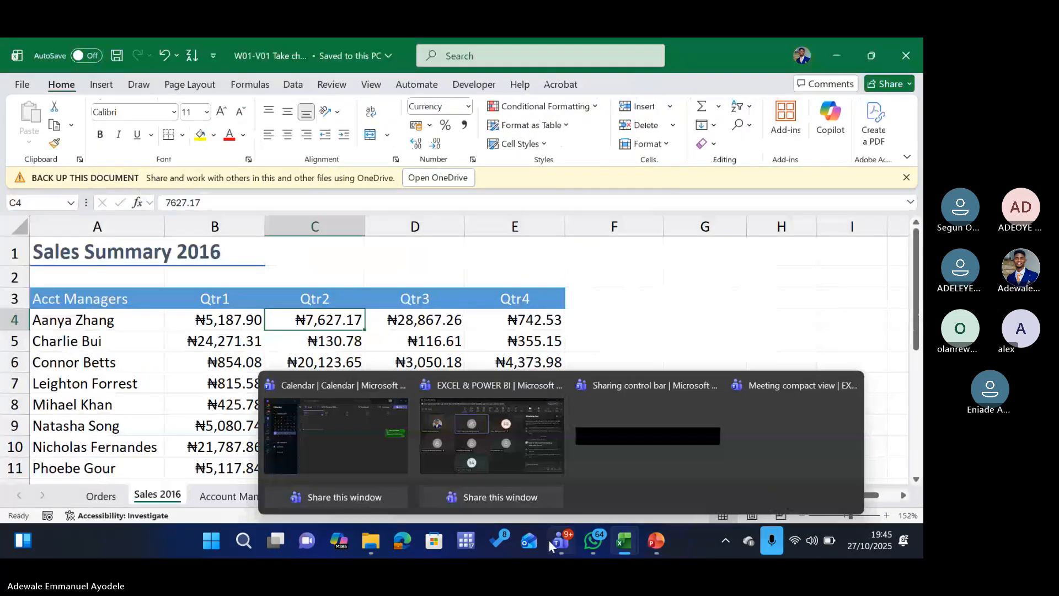
click(510, 448)
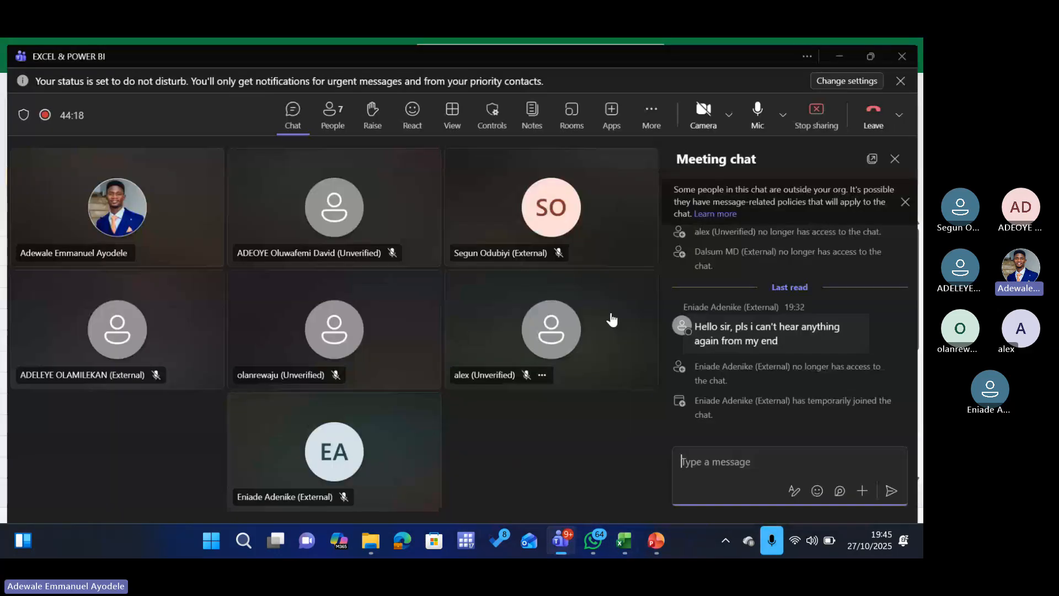
Mute and unmute the meeting microphone, and switch to the W01-V01 Take charge workbook in Excel
click(758, 110)
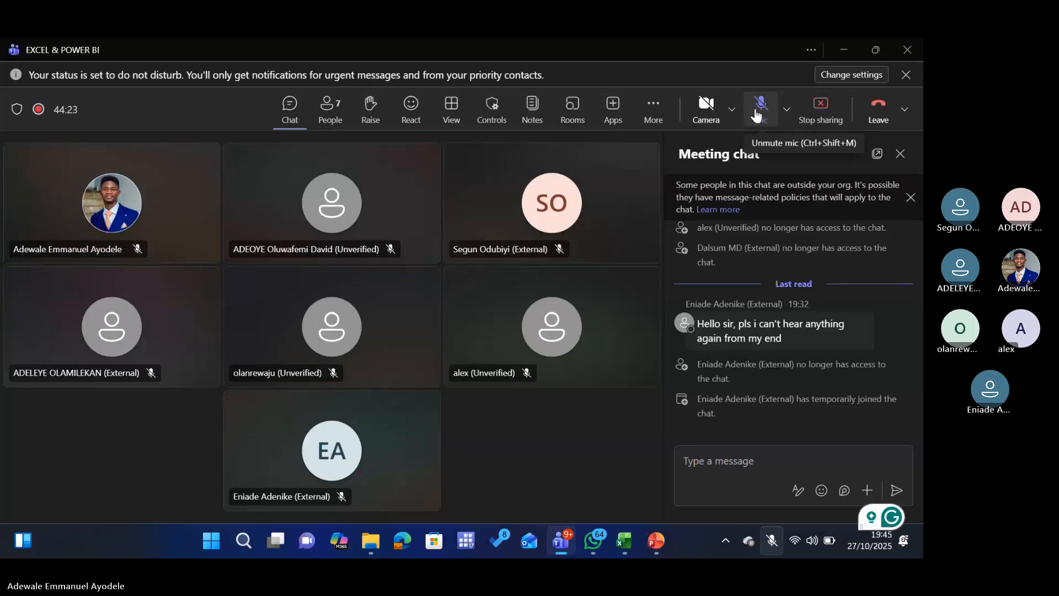
click(758, 112)
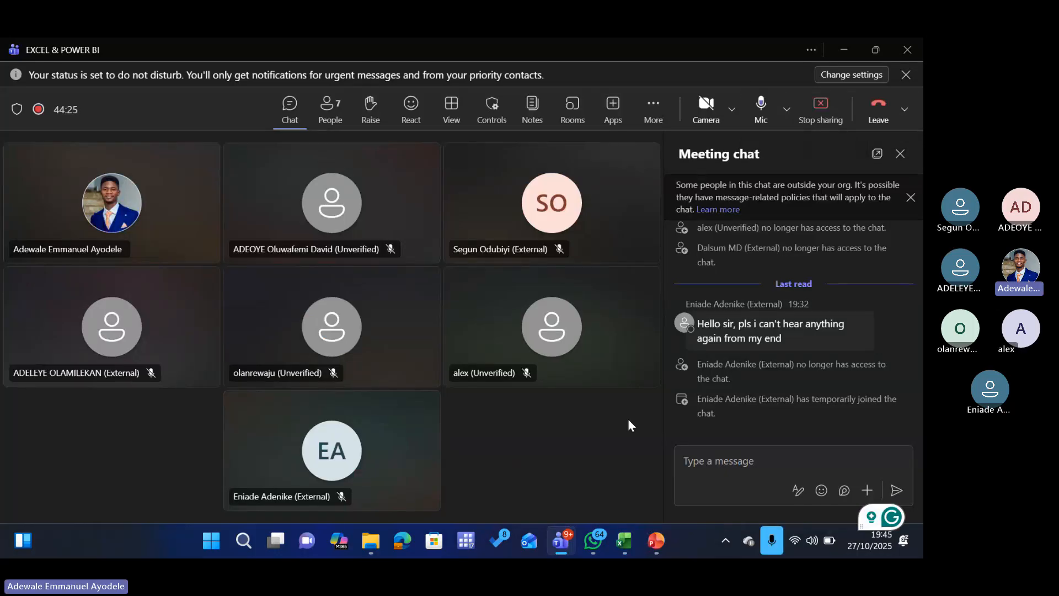
mouse_move(625, 538)
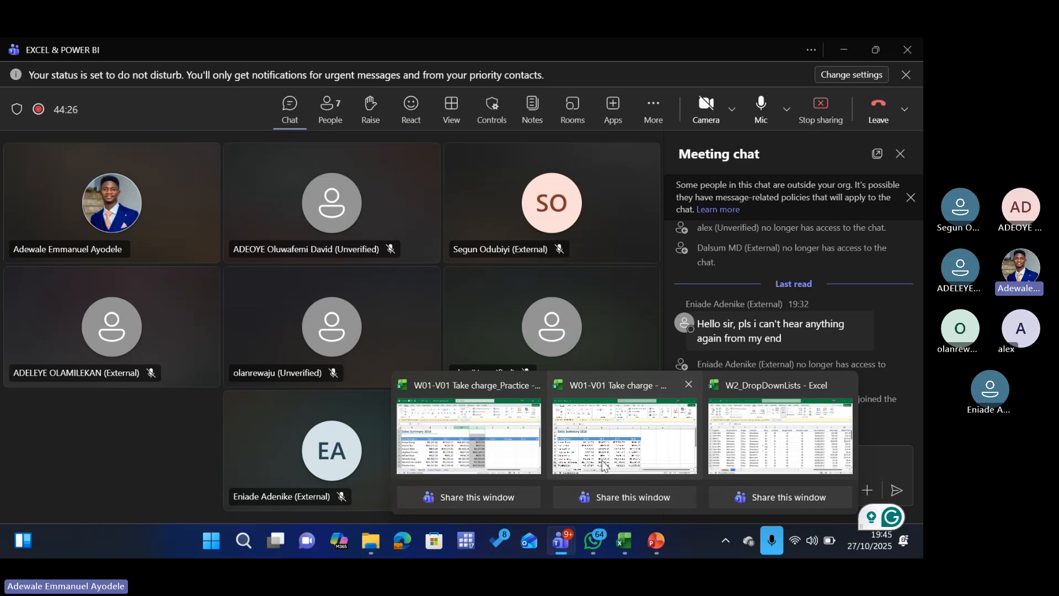
click(604, 465)
Start a Greater Than highlight rule on the whole Qtr4 column with the threshold set to 4000
click(514, 226)
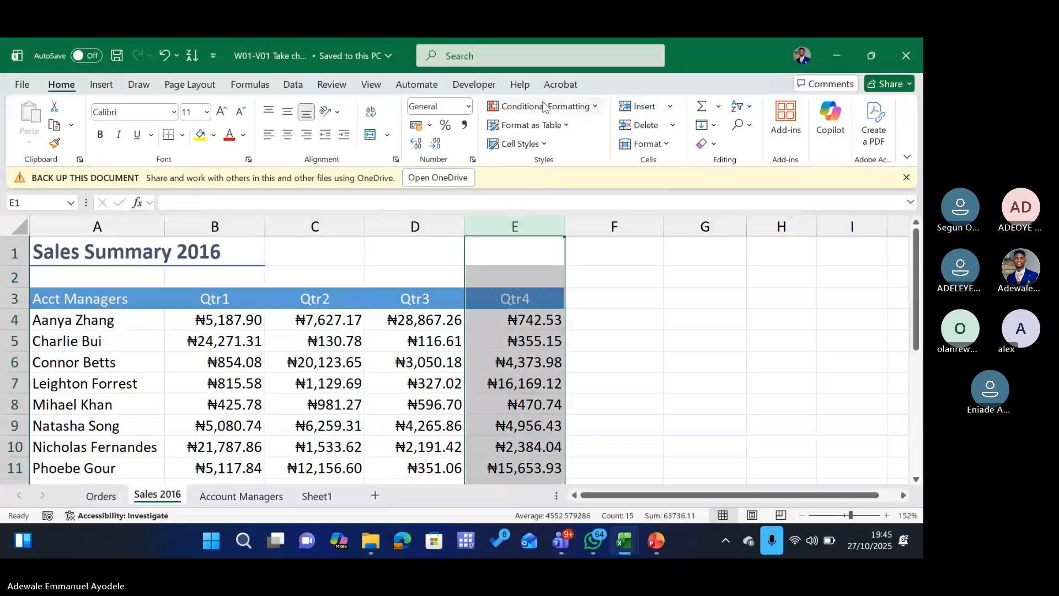
click(543, 106)
mouse_move(586, 139)
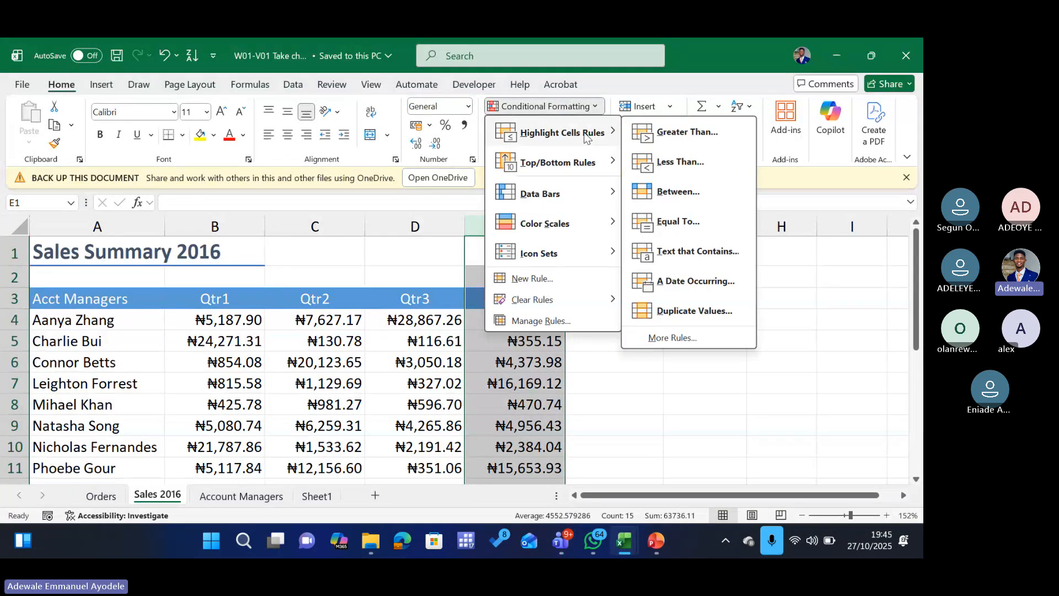
click(687, 133)
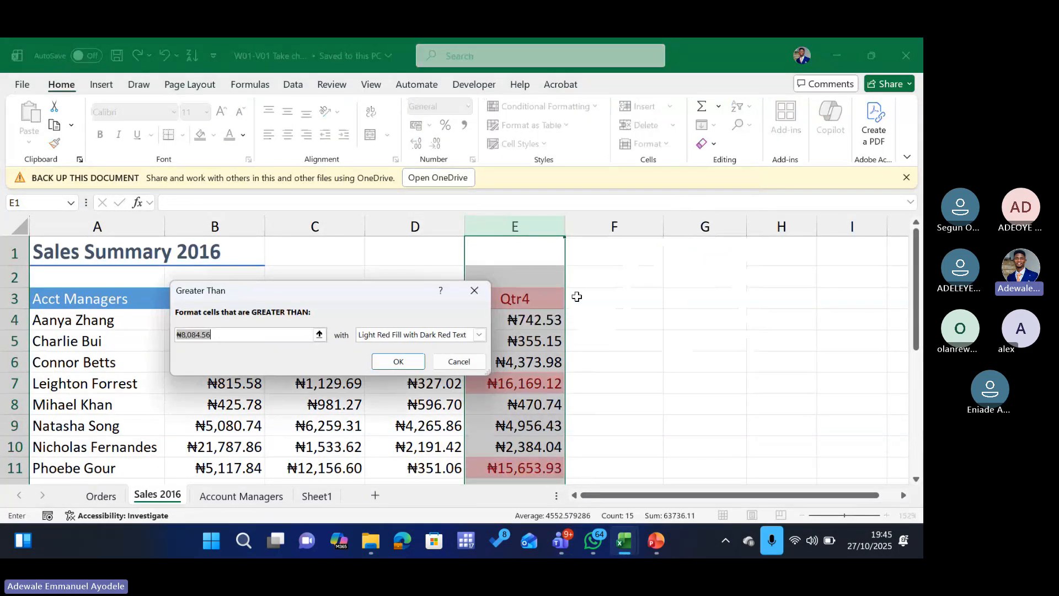
click(229, 332)
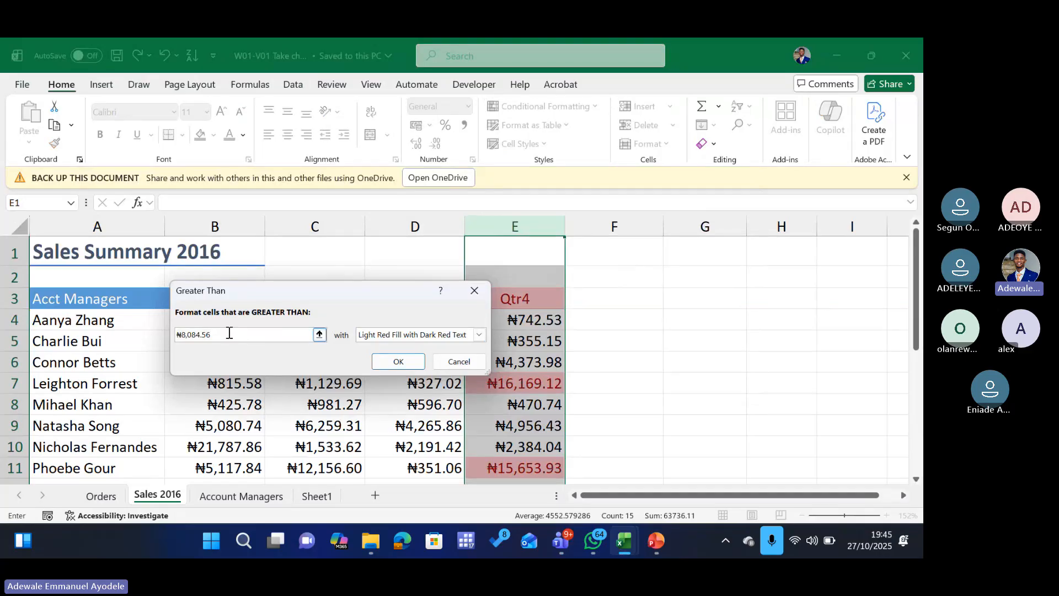
key(BackSpace)
key(BackSpace)
key(BackSpace)
key(BackSpace)
key(BackSpace)
key(BackSpace)
key(BackSpace)
key(BackSpace)
key(BackSpace)
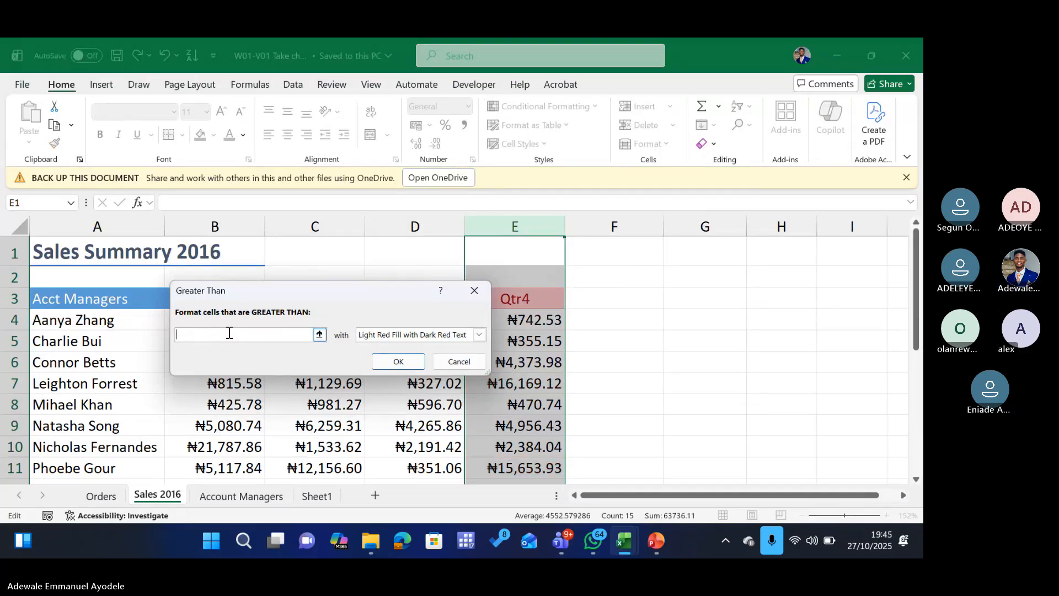
text(4000)
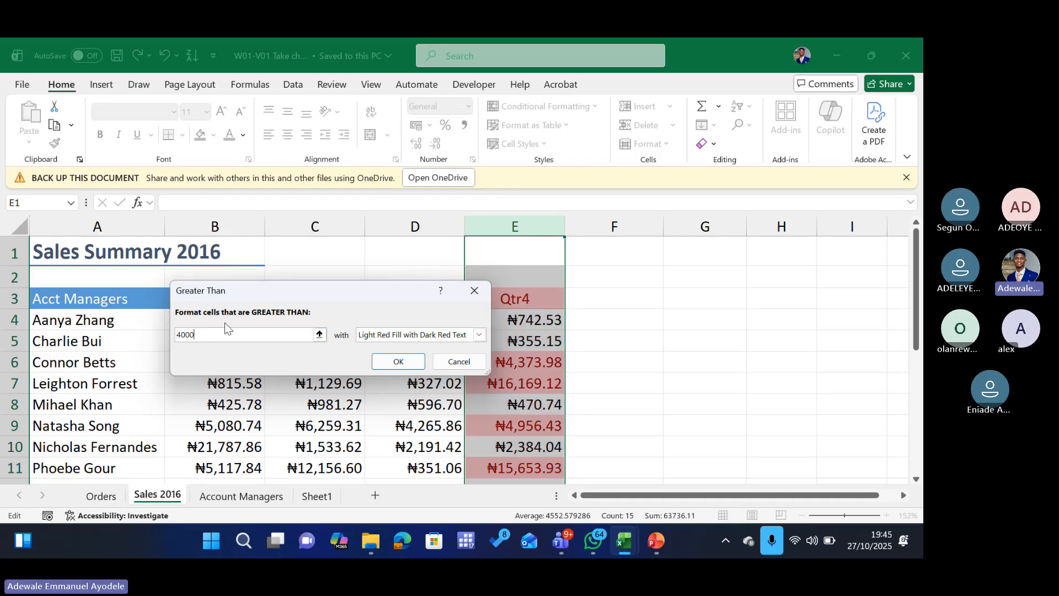
Try the yellow fill, green fill and red text formats for the rule, and apply it with Light Red Fill with Dark Red Text
click(479, 335)
click(432, 361)
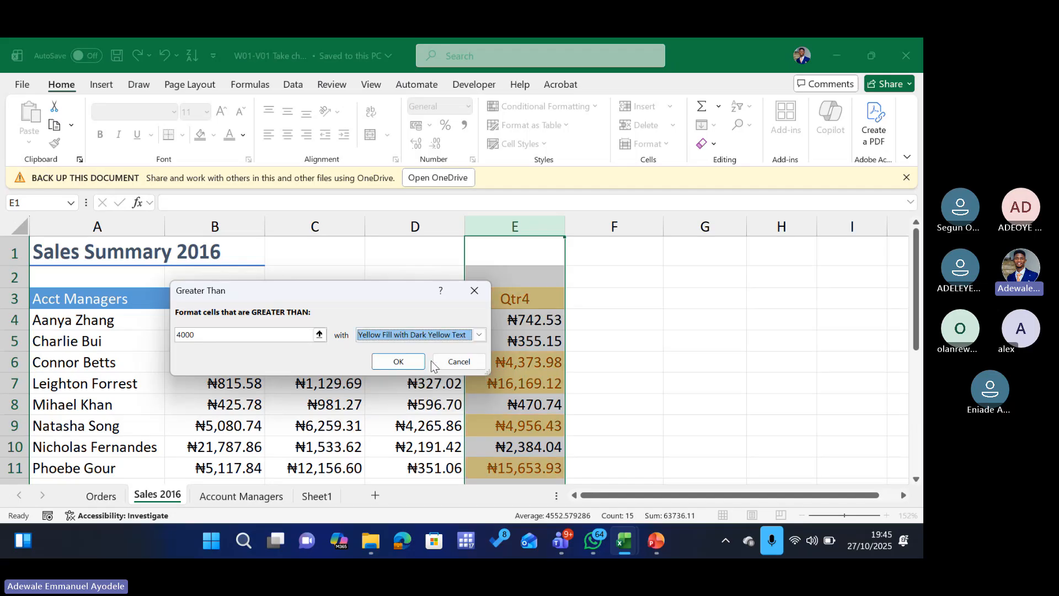
click(479, 335)
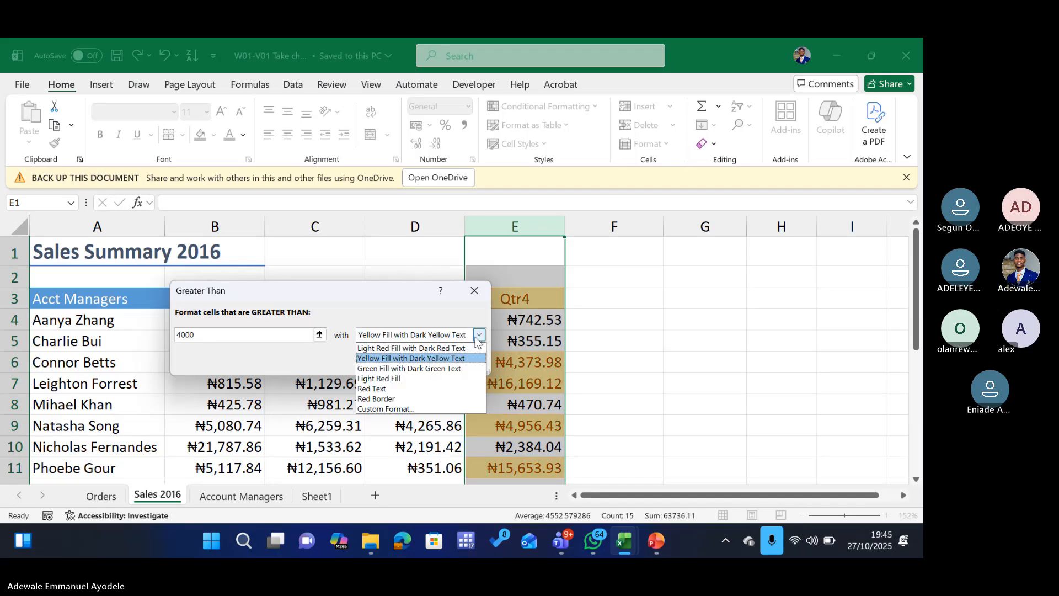
click(412, 370)
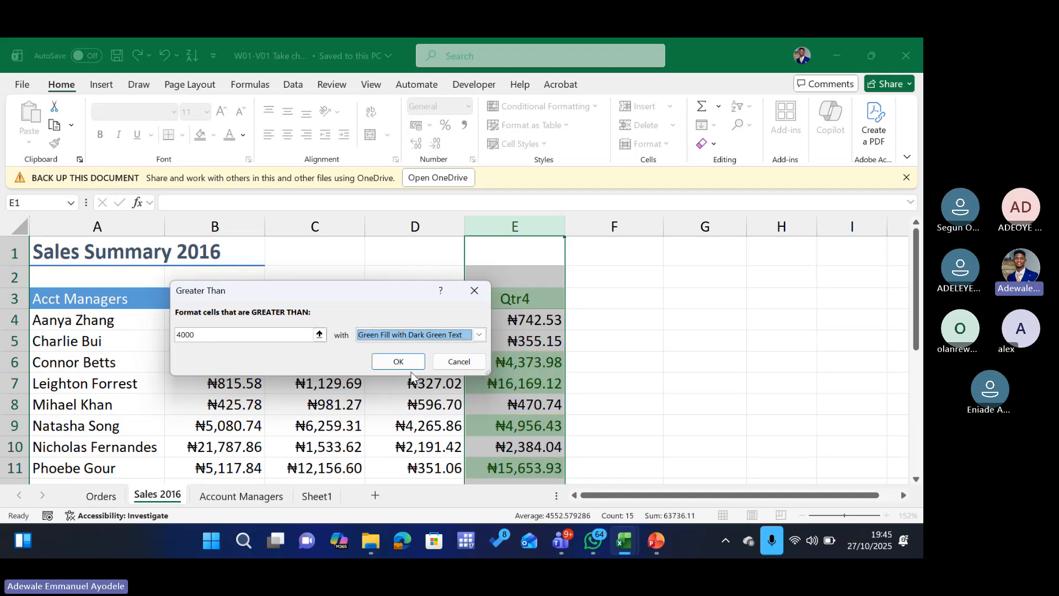
click(478, 336)
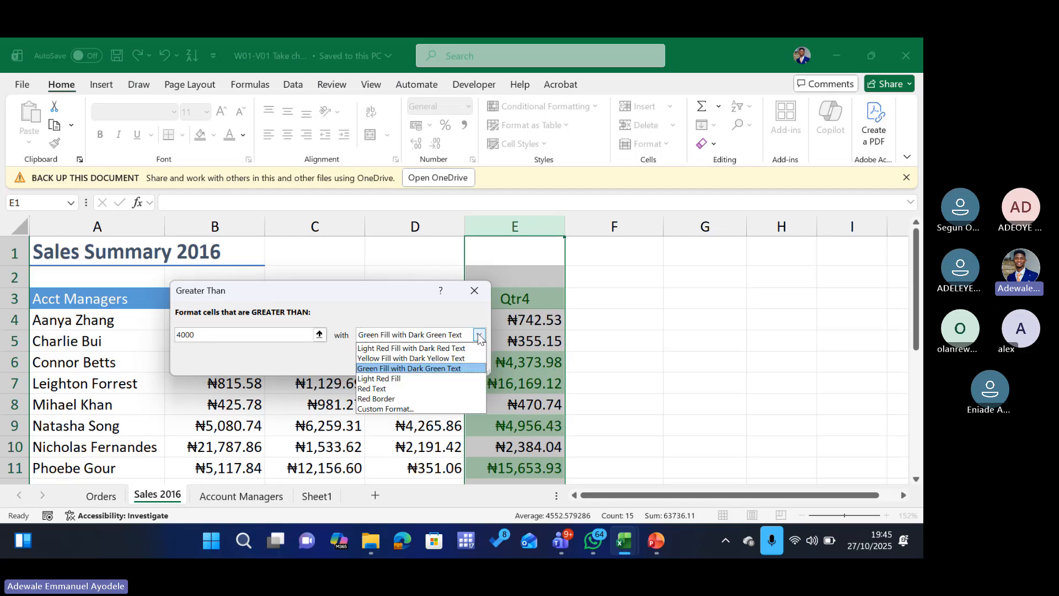
click(411, 389)
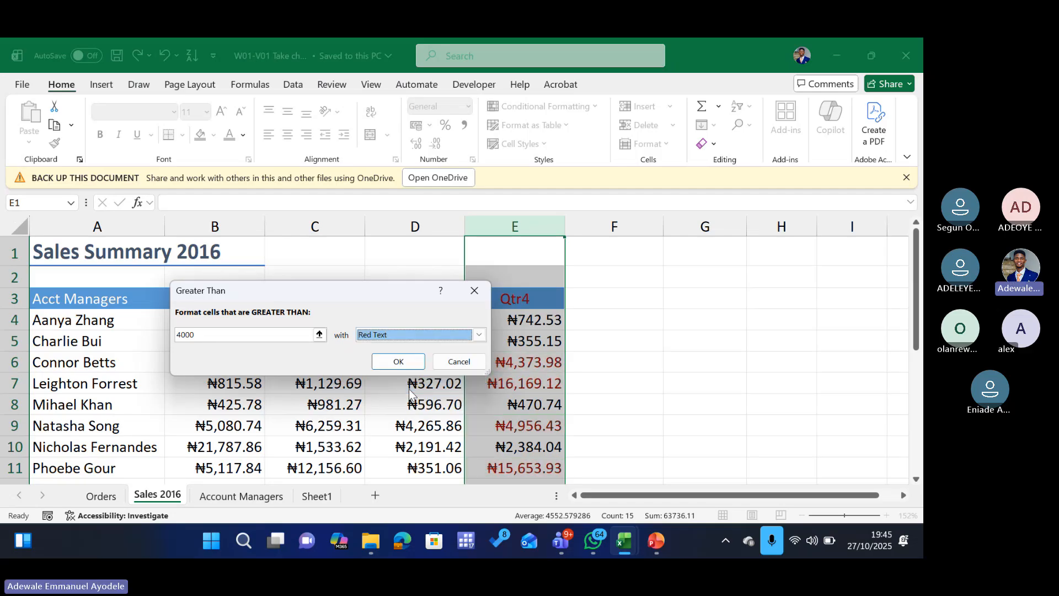
click(479, 334)
click(441, 348)
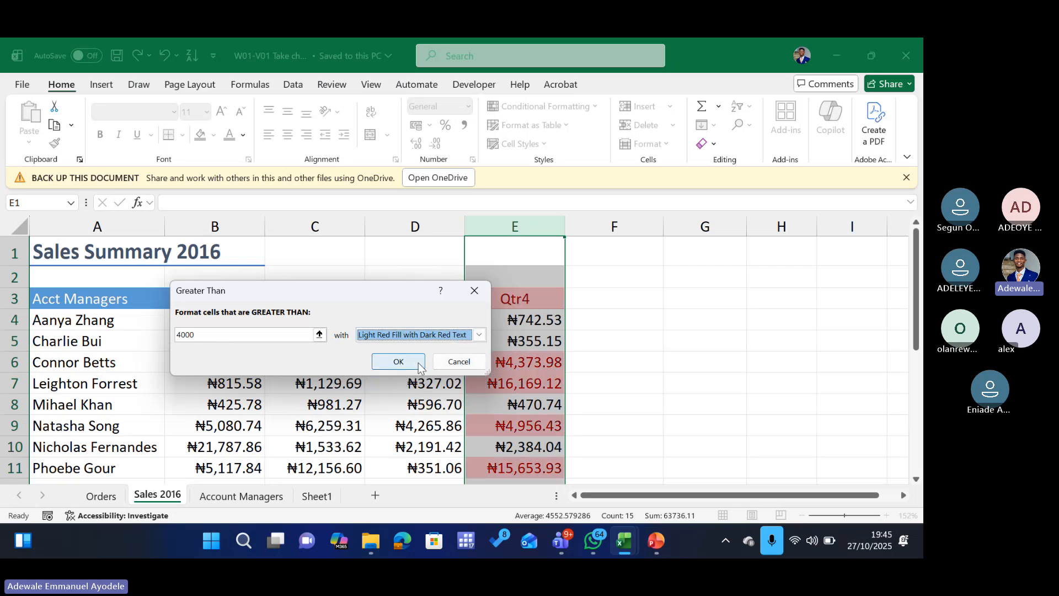
click(417, 367)
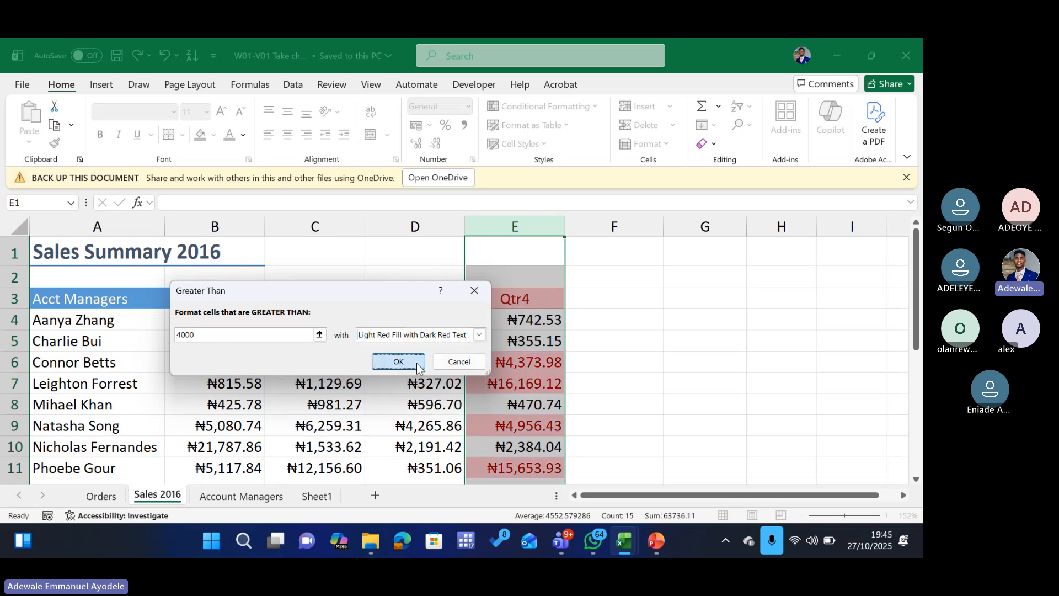
Examine which Qtr4 values the Greater Than rule highlights, down to the Total row
scroll(528, 358, down, 1)
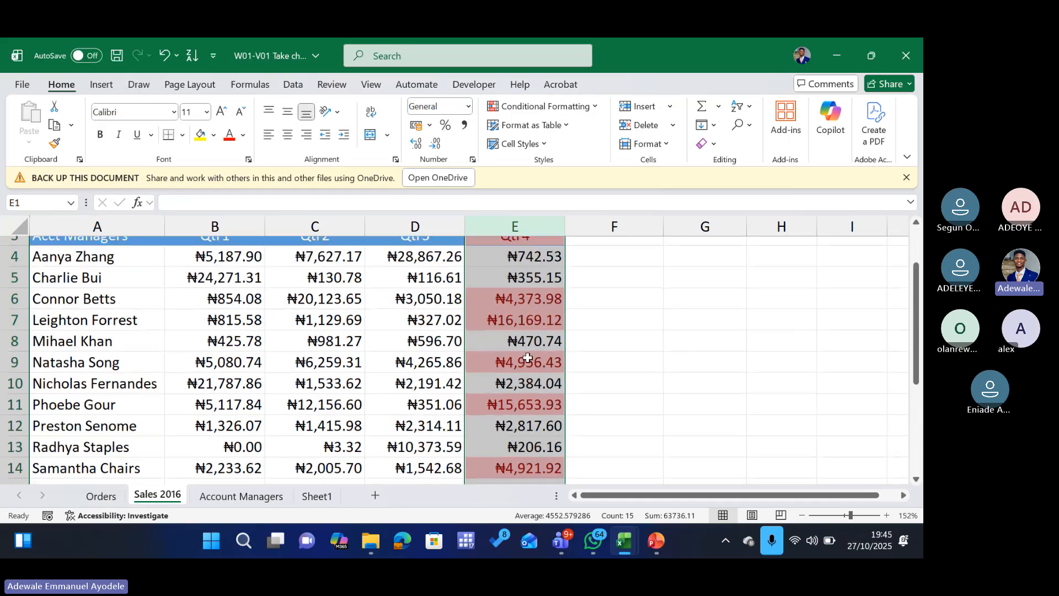
scroll(528, 357, down, 3)
scroll(527, 357, up, 4)
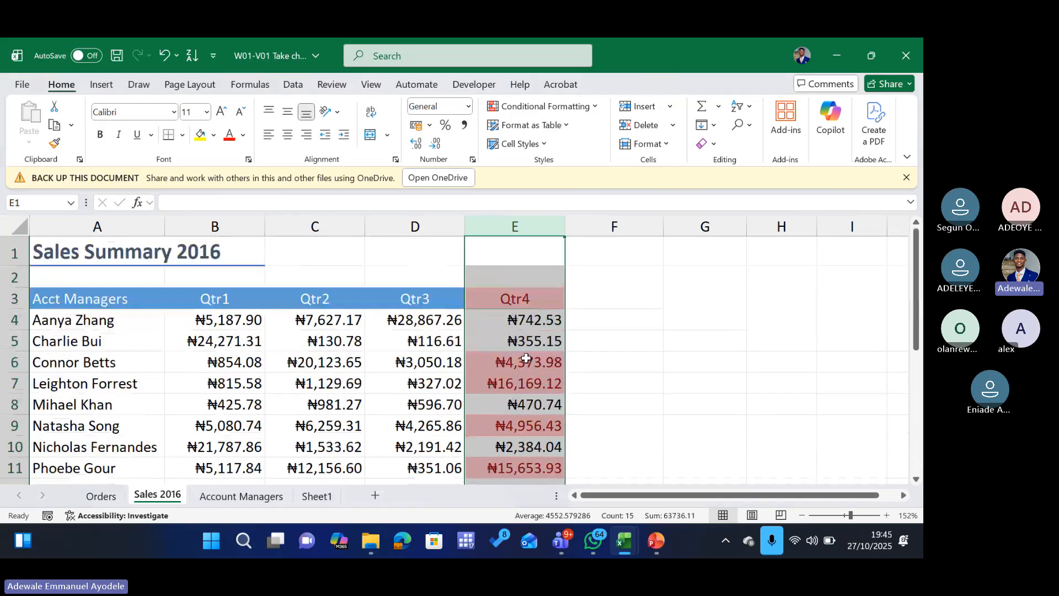
scroll(525, 358, down, 1)
scroll(525, 357, down, 1)
scroll(525, 358, down, 2)
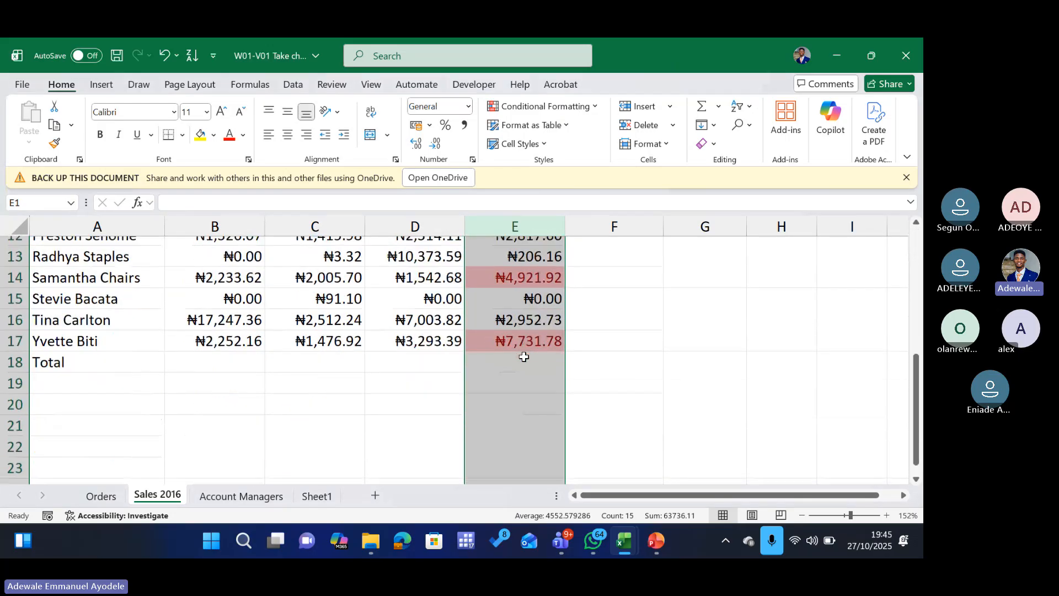
scroll(524, 357, up, 1)
scroll(524, 358, up, 3)
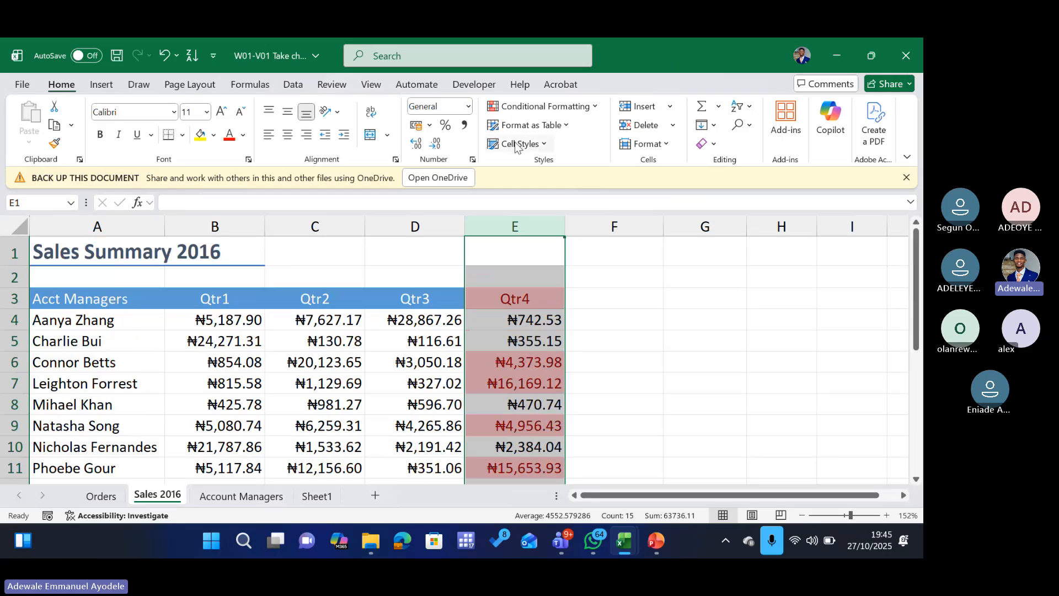
Clear the Greater Than rule from the selected Qtr4 column only
click(592, 111)
mouse_move(546, 305)
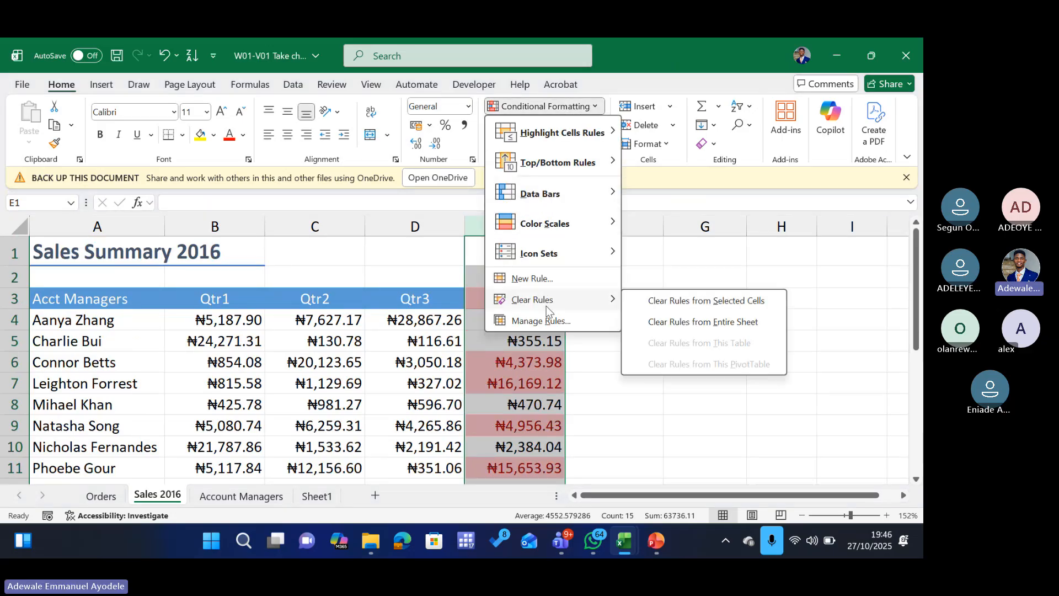
click(716, 302)
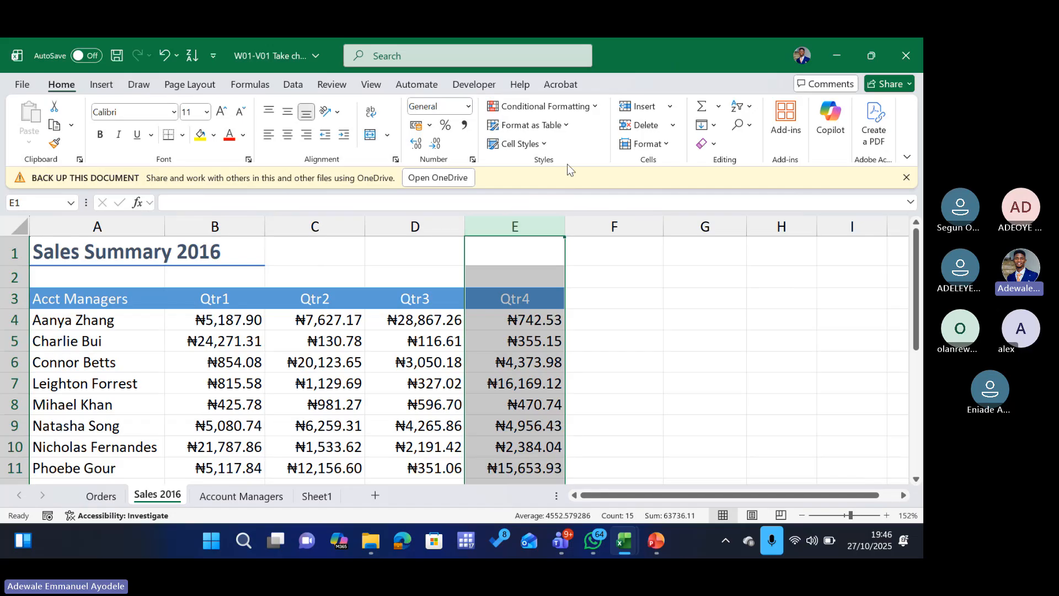
Highlight the Qtr4 column's values less than 4000 using Green Fill with Dark Green Text
click(577, 112)
mouse_move(579, 132)
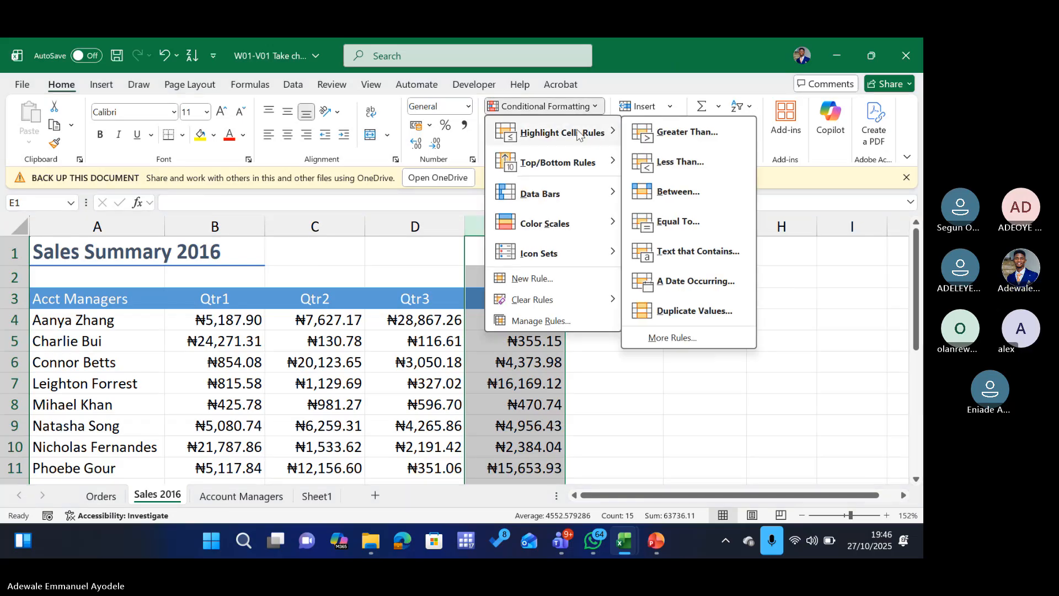
click(689, 165)
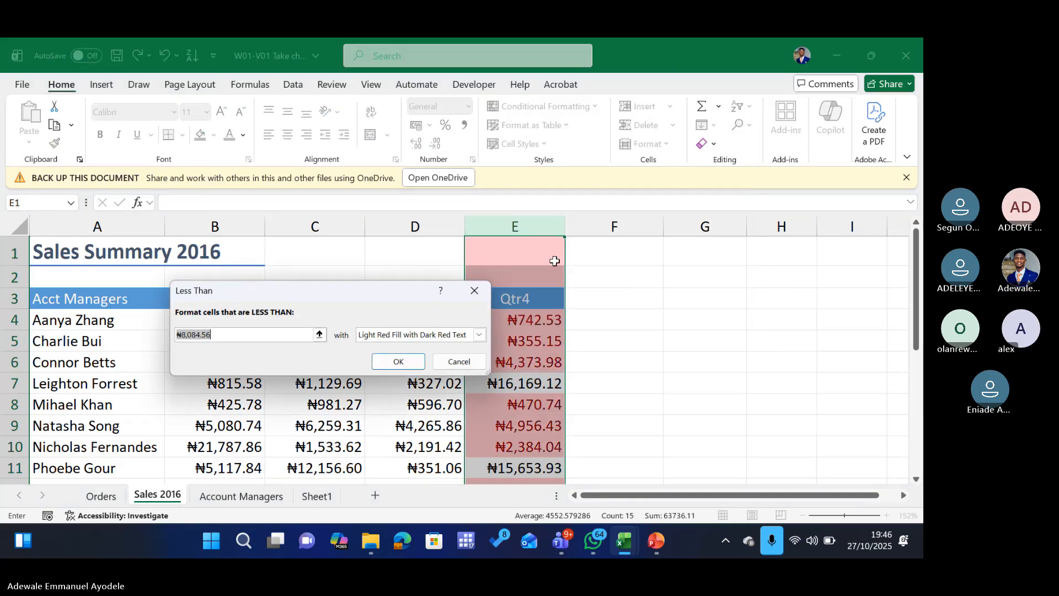
click(232, 335)
key(BackSpace)
key(BackSpace)
key(BackSpace)
key(BackSpace)
key(BackSpace)
key(BackSpace)
key(BackSpace)
key(BackSpace)
key(BackSpace)
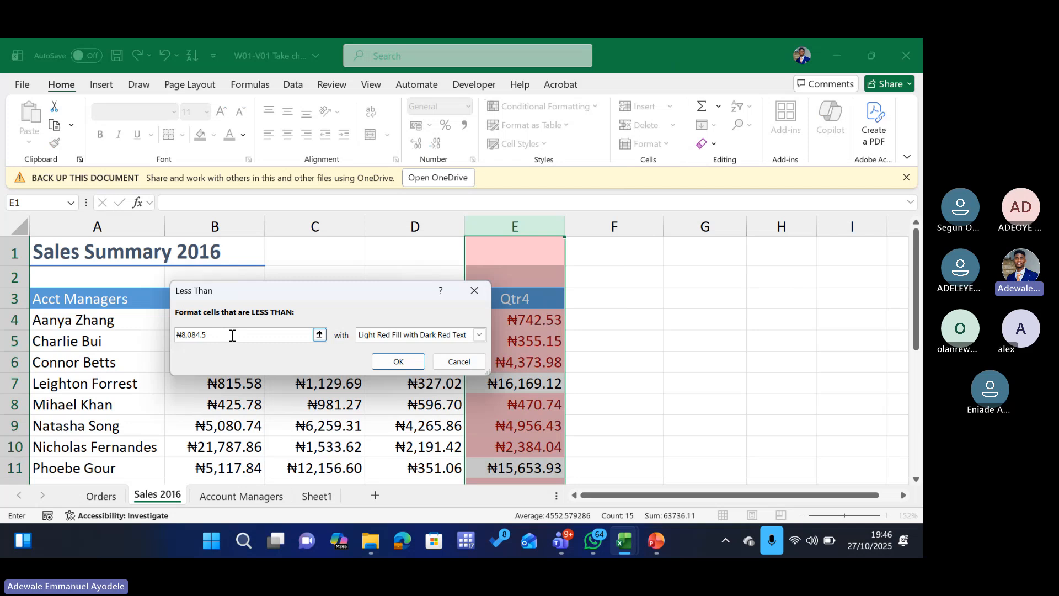
text(4000)
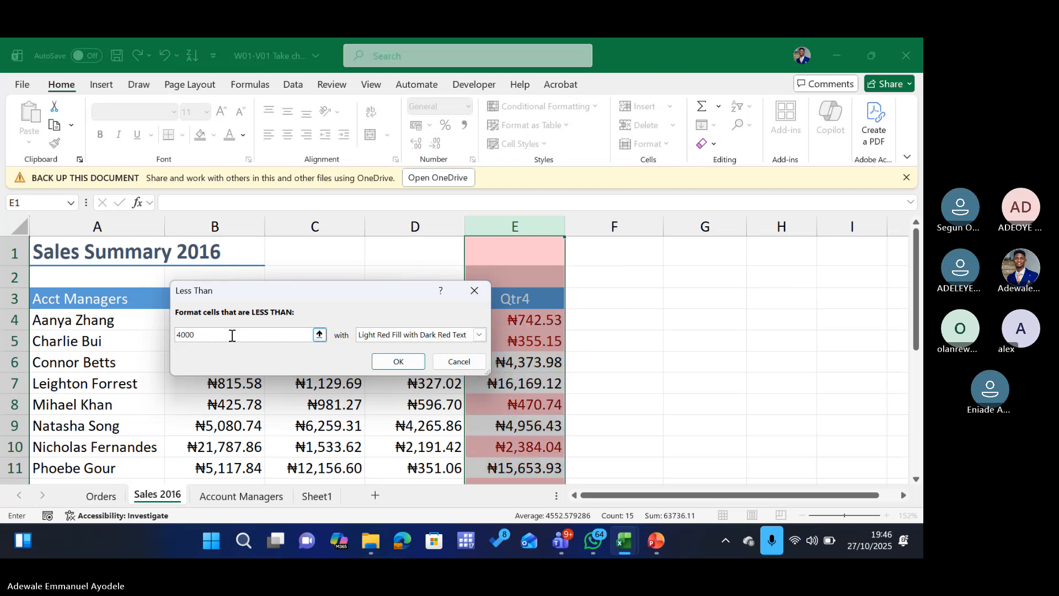
click(479, 335)
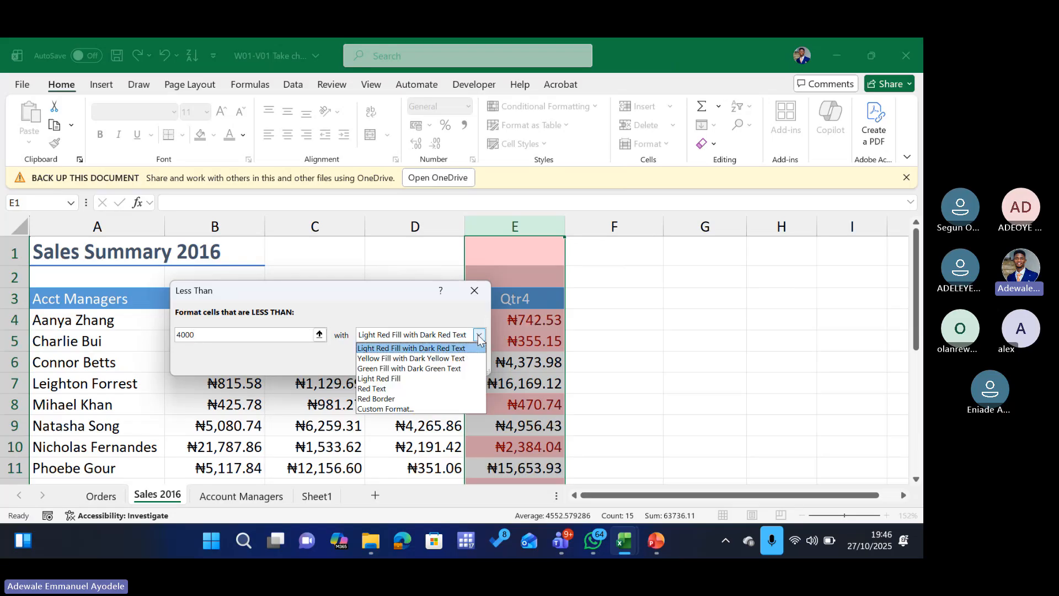
click(422, 369)
click(404, 363)
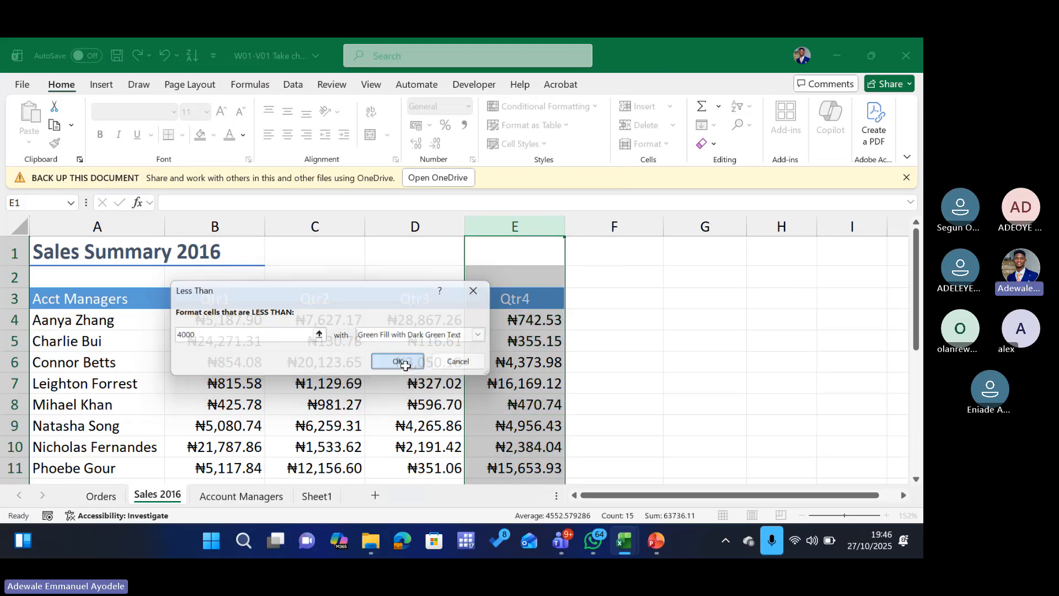
Review the Less Than highlighting in the Qtr4 column and clear the rule from the selected cells
scroll(590, 335, down, 3)
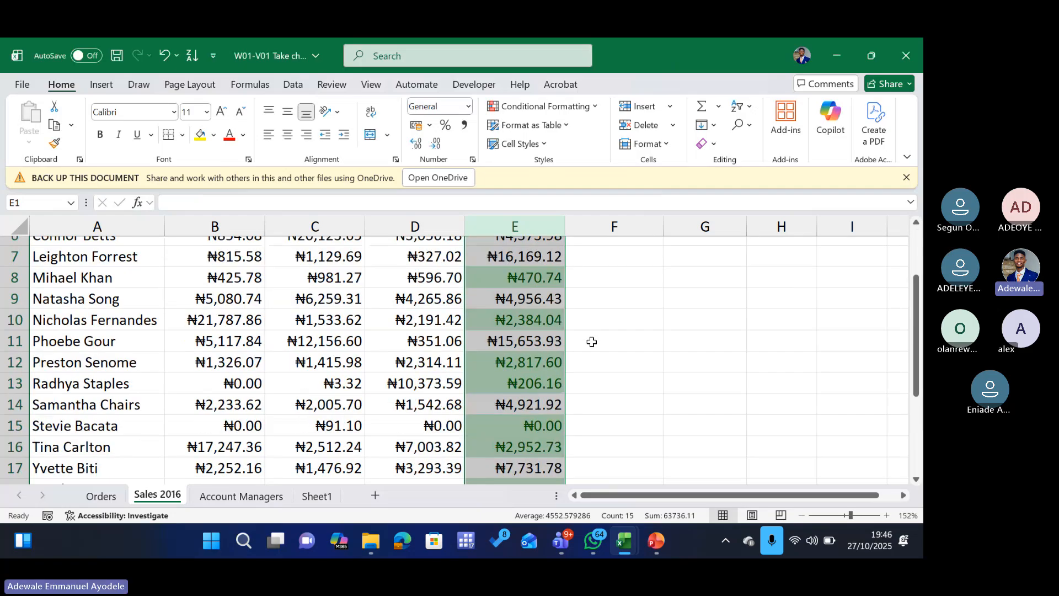
scroll(566, 359, up, 2)
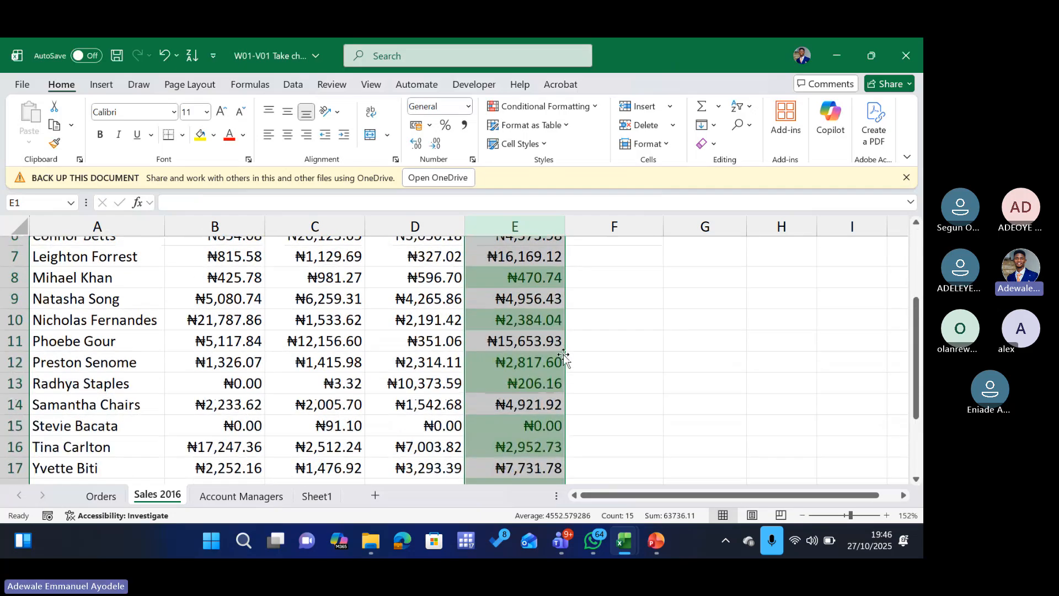
scroll(564, 354, up, 1)
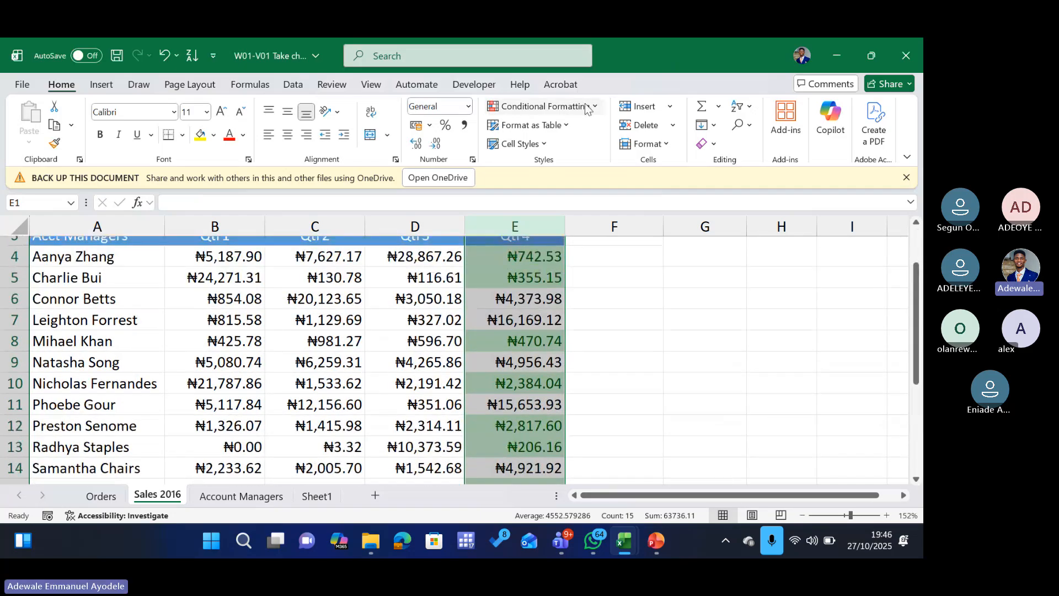
click(585, 107)
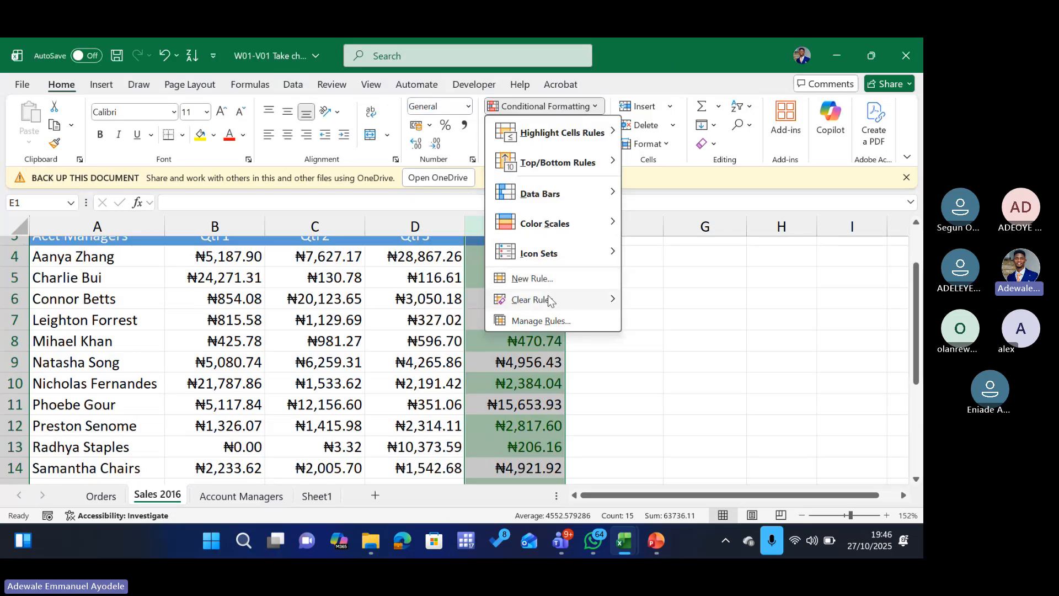
mouse_move(543, 300)
click(666, 302)
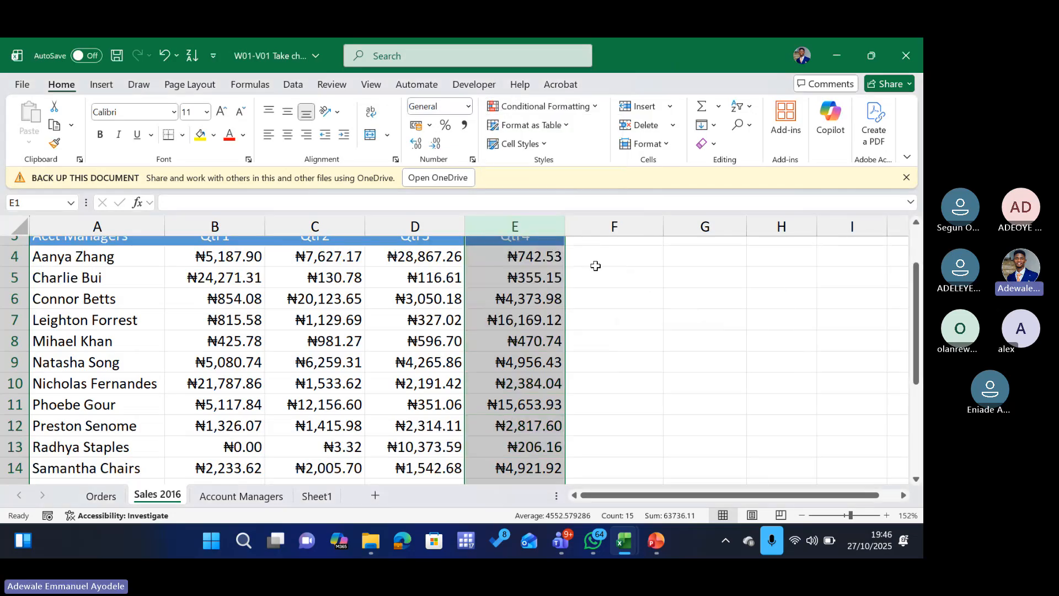
click(539, 273)
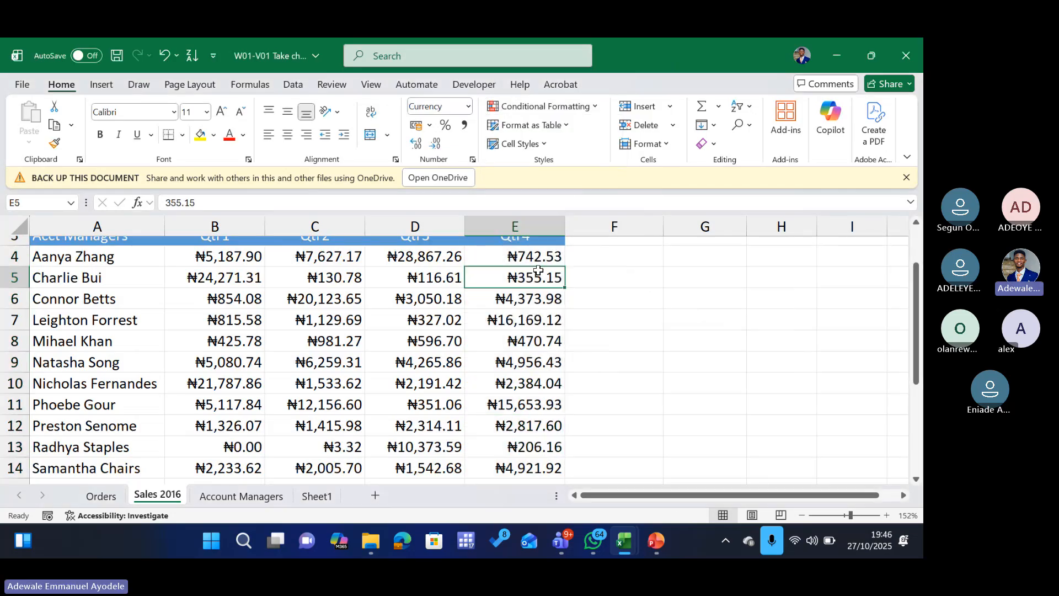
click(594, 109)
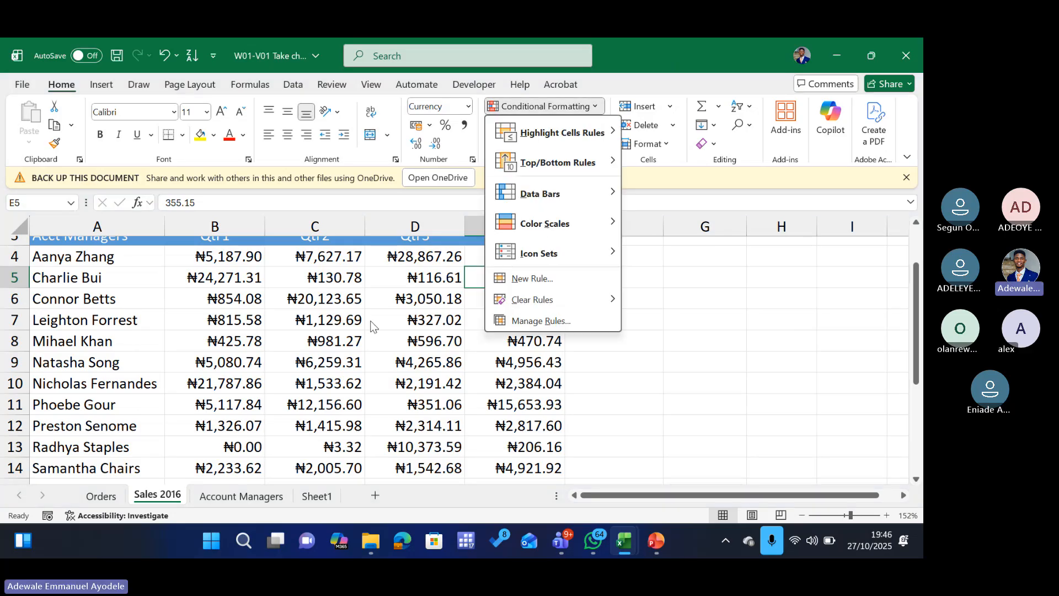
key(Escape)
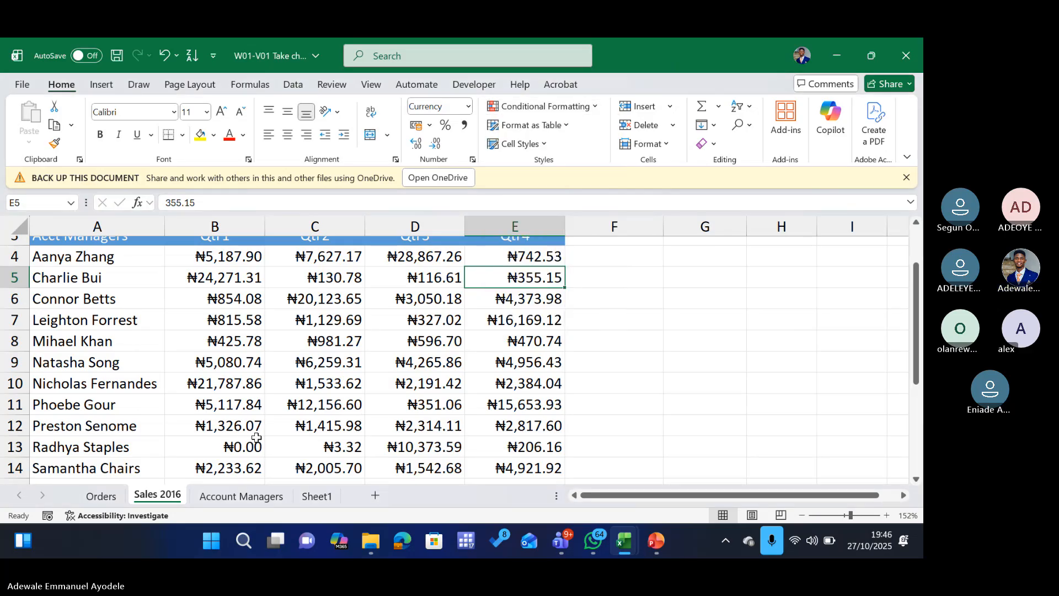
On the Orders sheet, highlight the top 10 items in the Total column using Green Fill with Dark Green Text
click(103, 496)
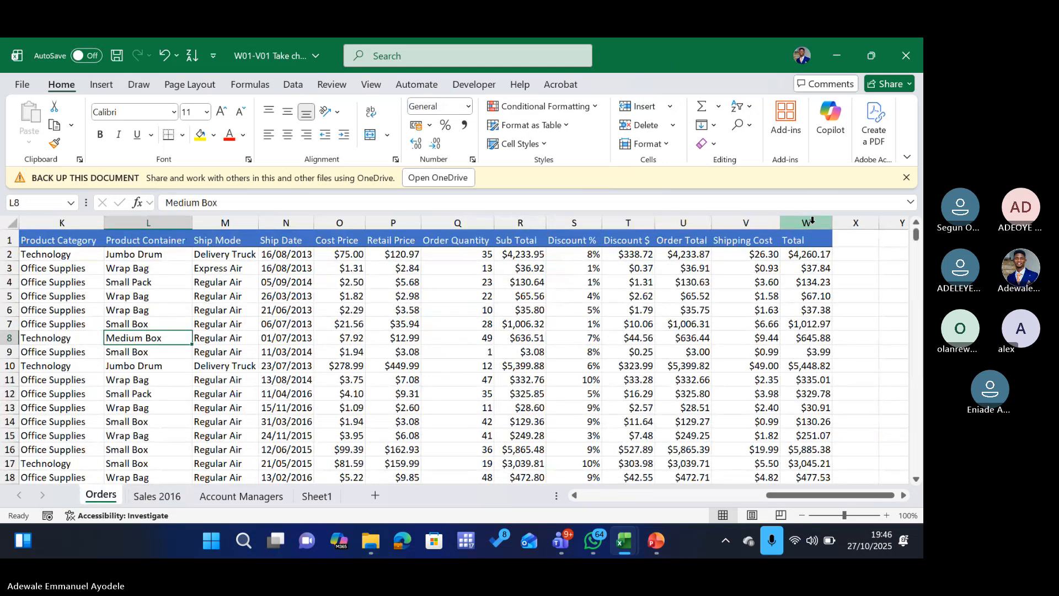
click(811, 221)
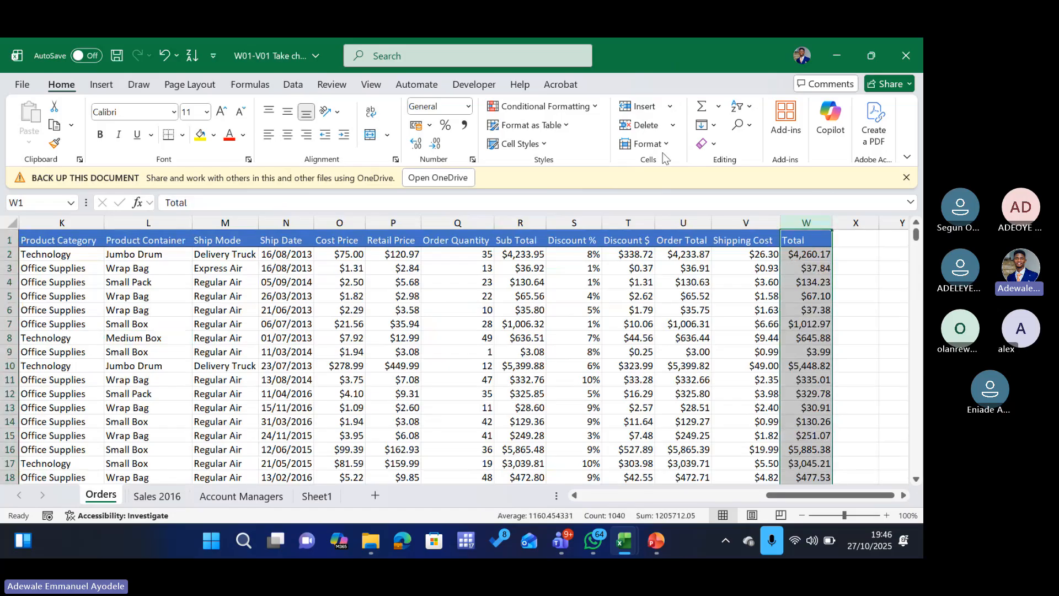
click(594, 107)
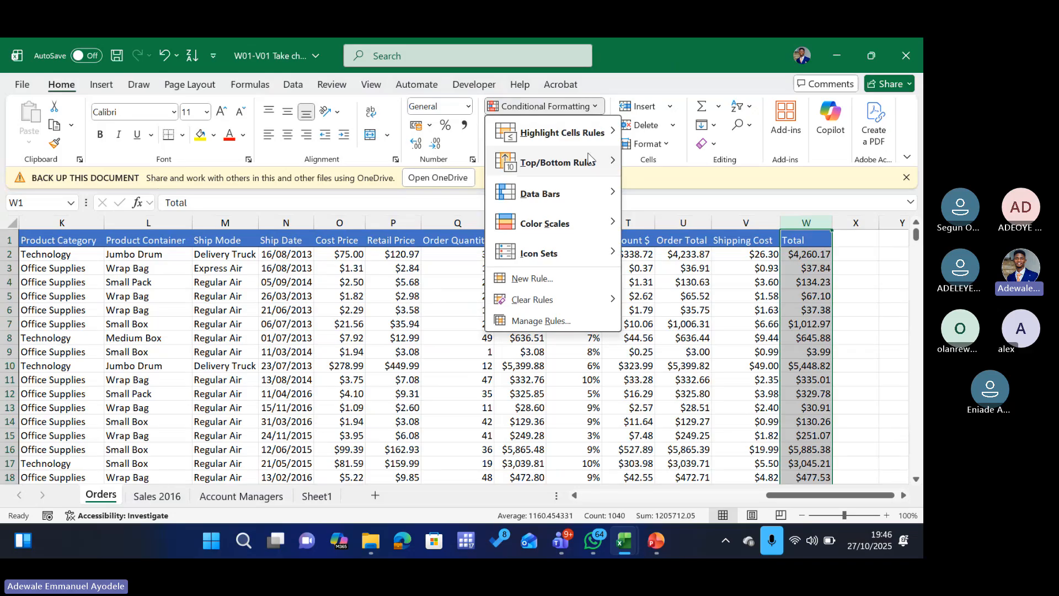
mouse_move(589, 158)
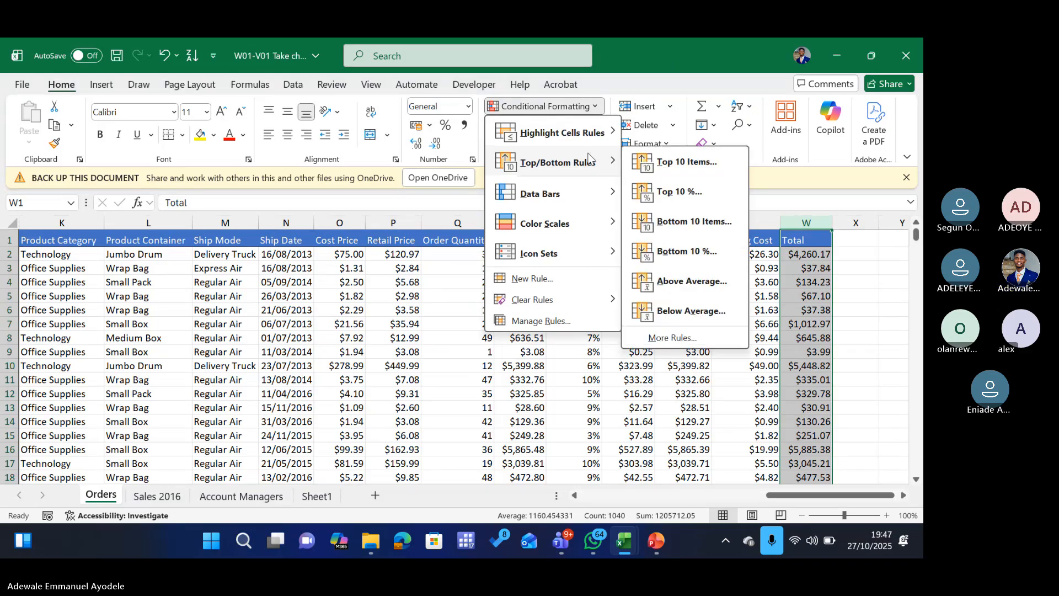
click(688, 162)
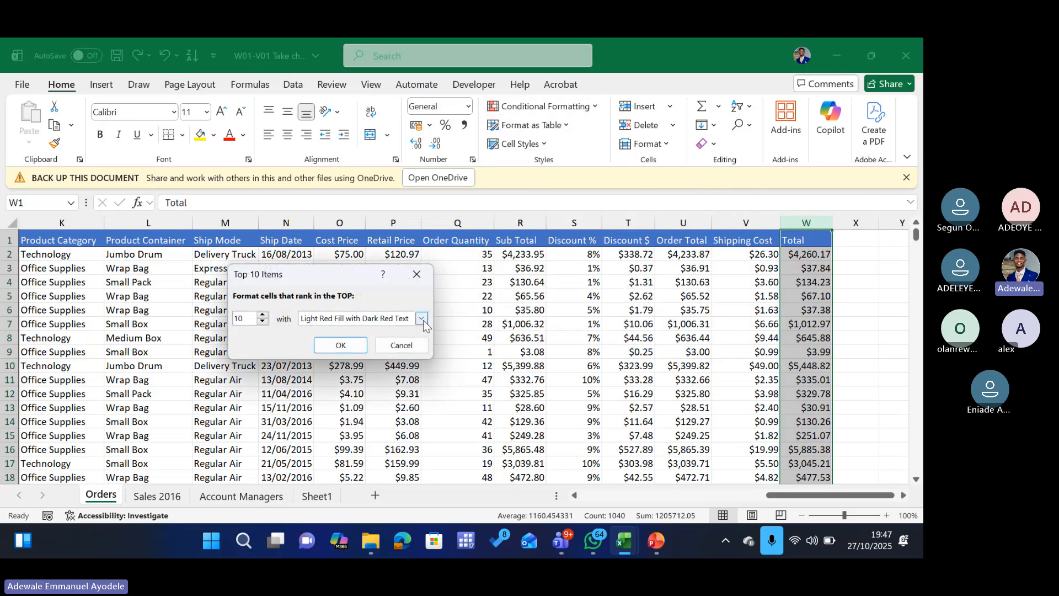
click(263, 315)
click(263, 321)
click(421, 318)
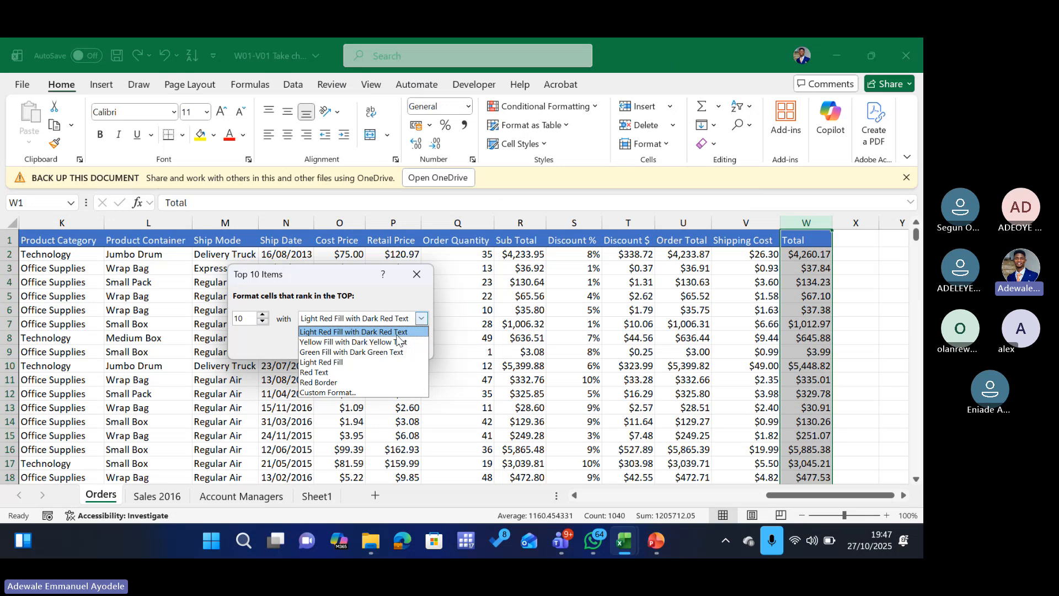
click(352, 352)
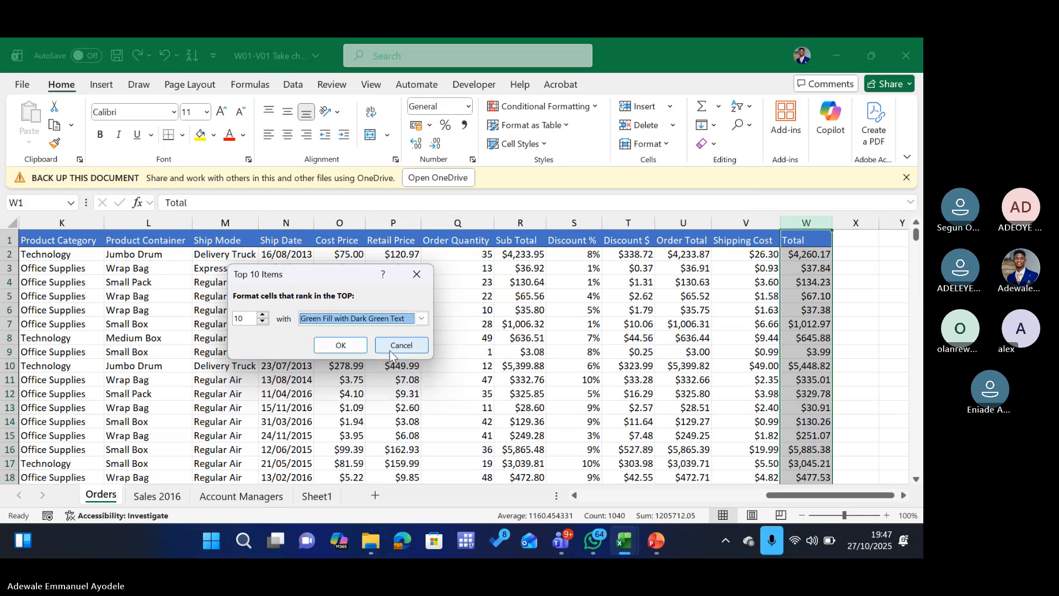
click(341, 345)
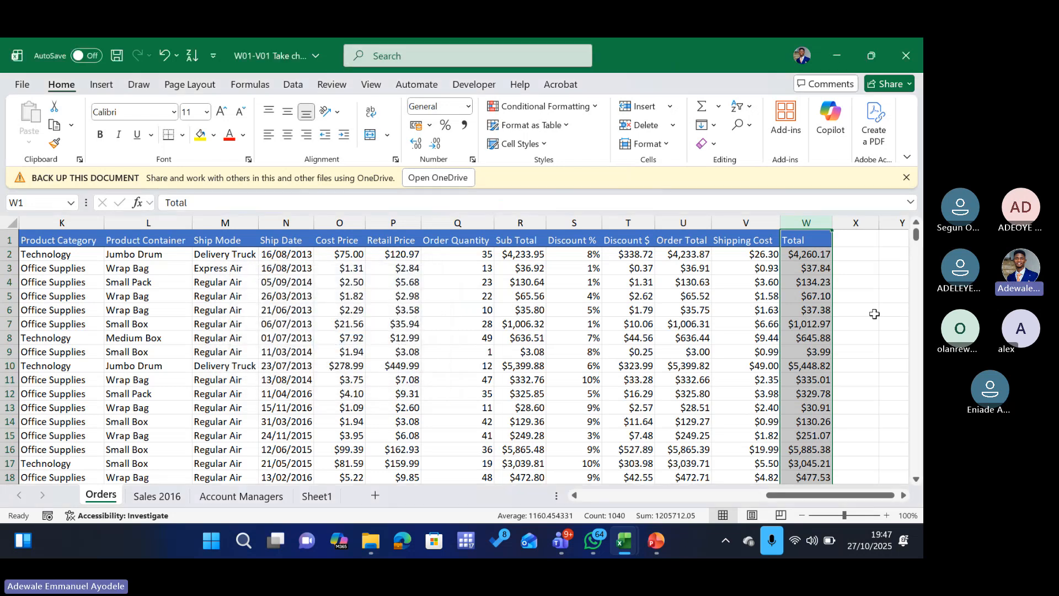
Look down the Orders sheet's Total column for the values highlighted by the Top 10 Items rule
click(798, 284)
scroll(798, 292, down, 2)
scroll(798, 301, down, 1)
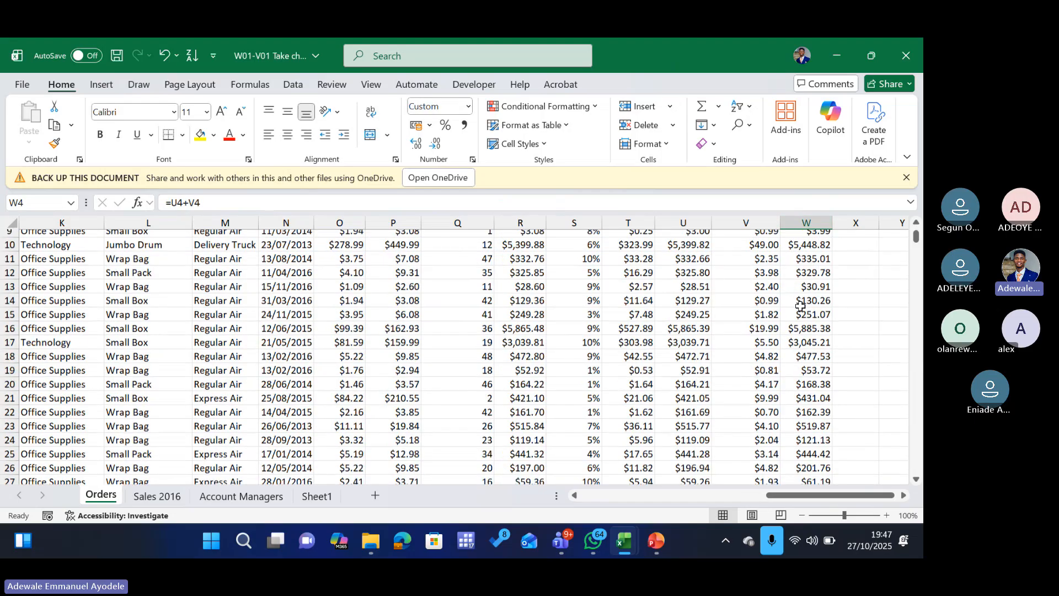
scroll(800, 306, down, 20)
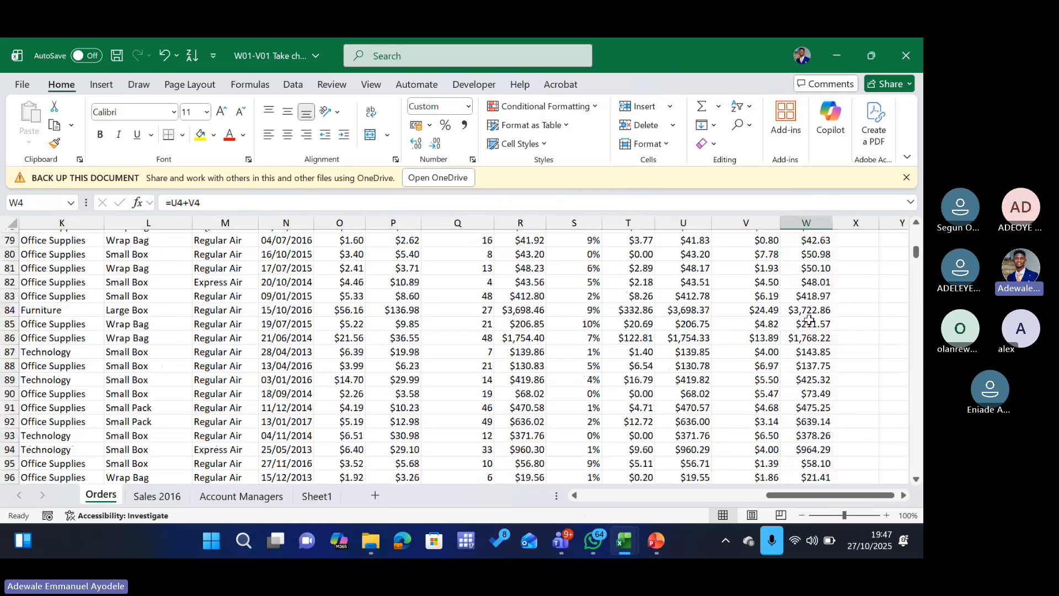
scroll(808, 319, down, 9)
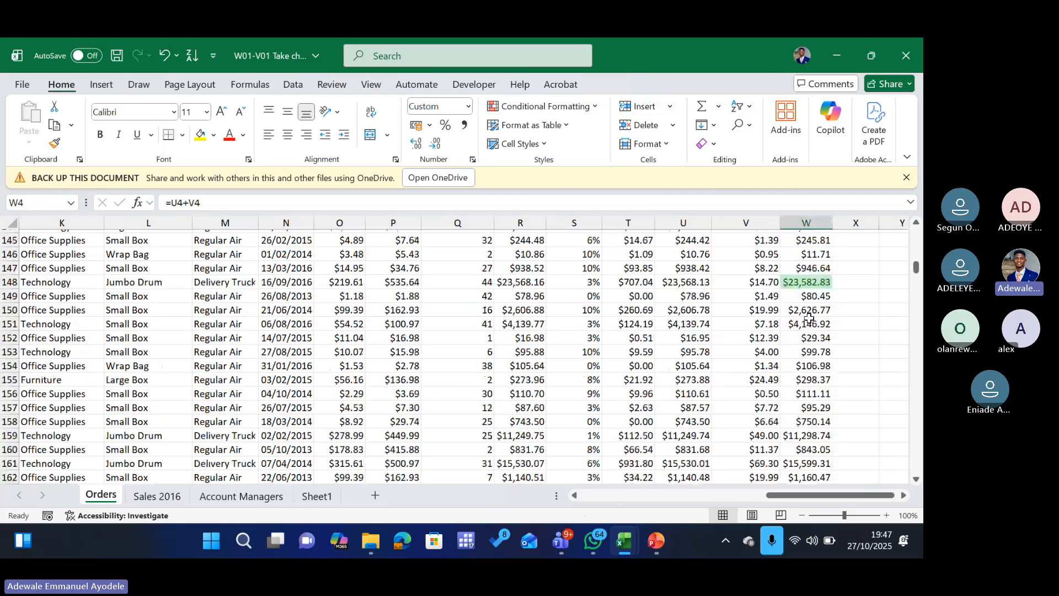
scroll(809, 313, up, 14)
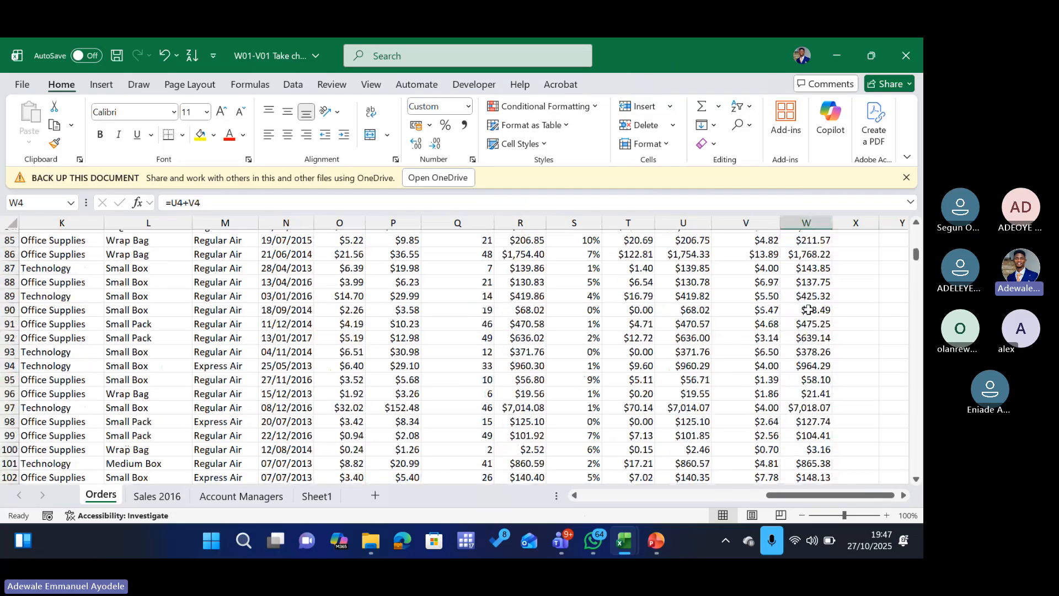
scroll(808, 309, up, 20)
scroll(808, 304, up, 6)
Turn on filtering for the header row of the Orders data
click(746, 239)
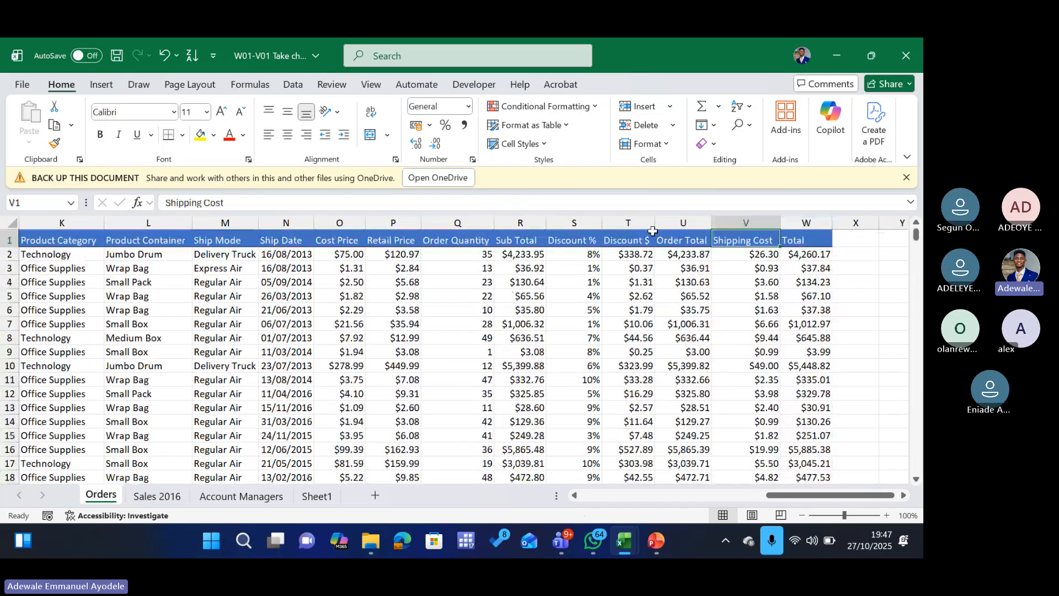
click(293, 84)
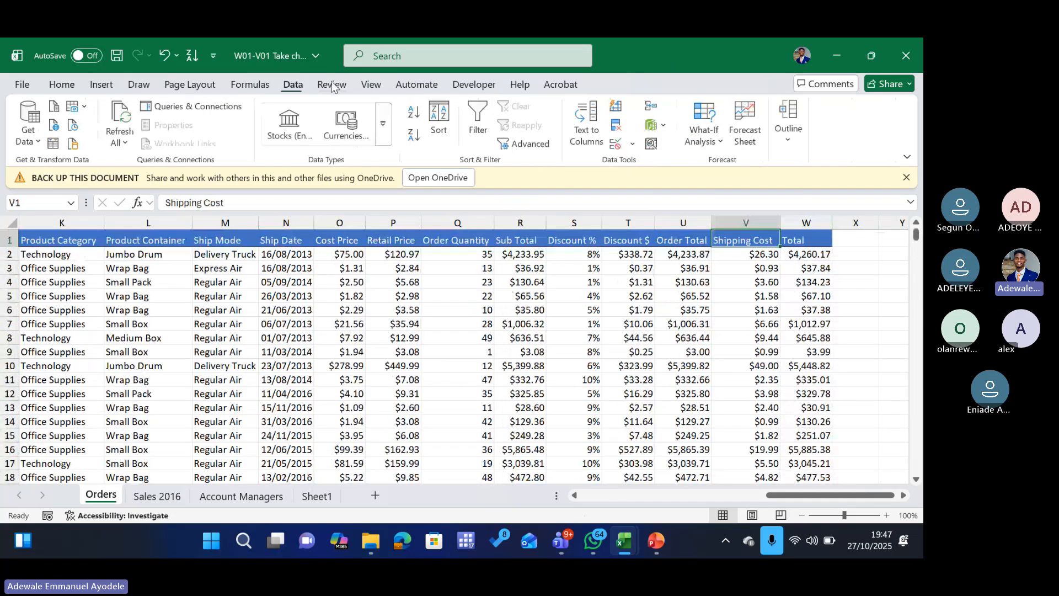
click(479, 124)
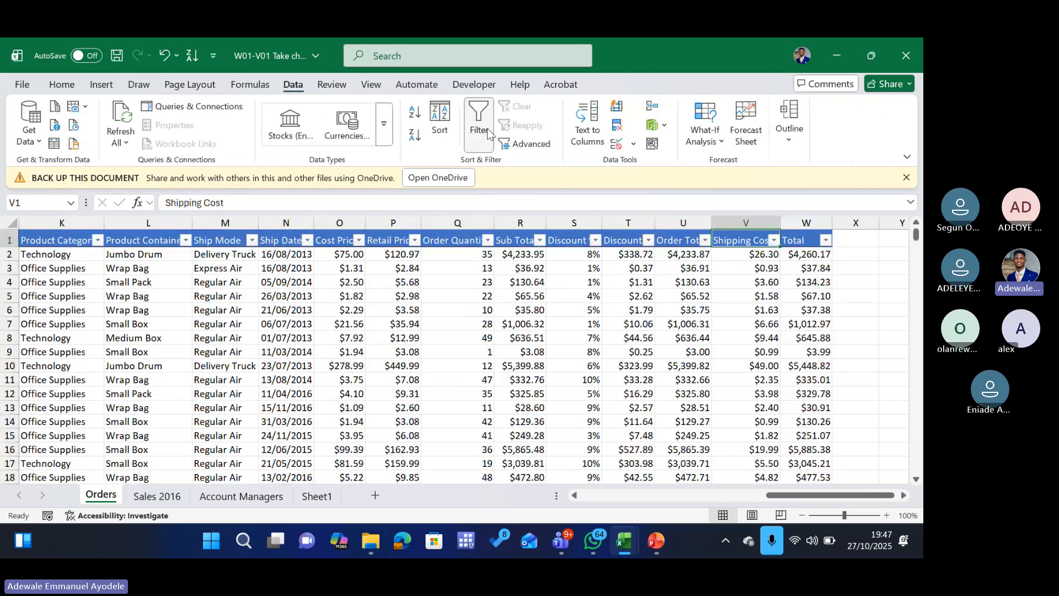
Sort the Total column by the green cell color so the highlighted rows come first
click(831, 242)
click(825, 240)
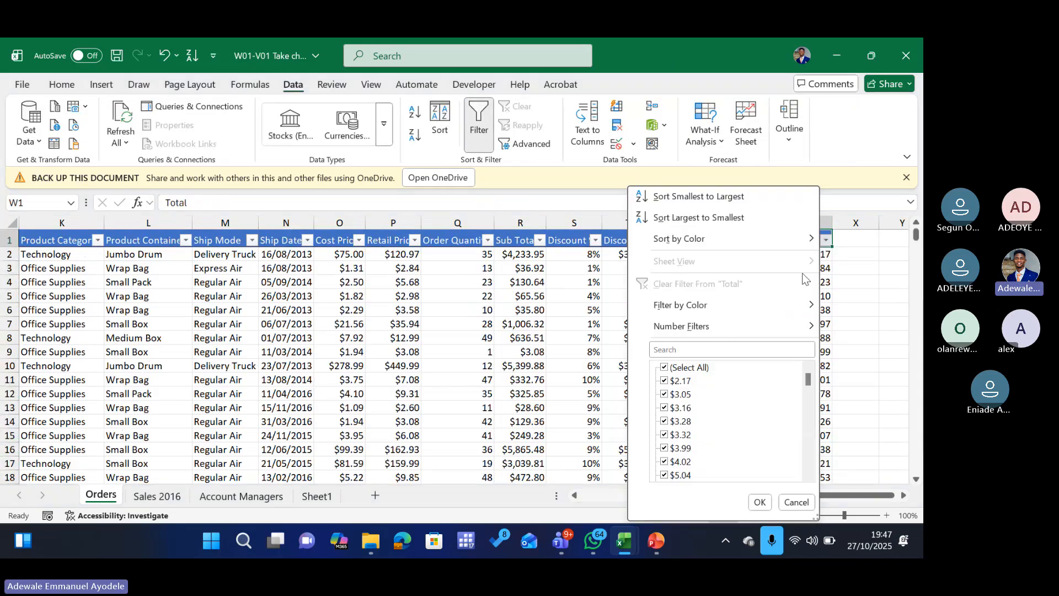
mouse_move(719, 243)
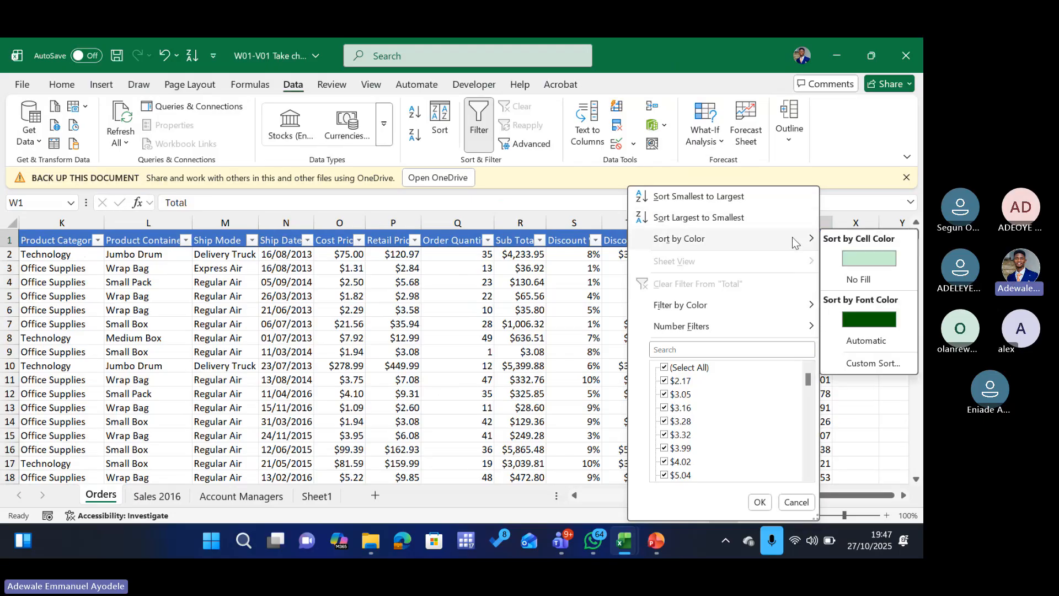
click(859, 260)
scroll(807, 281, down, 1)
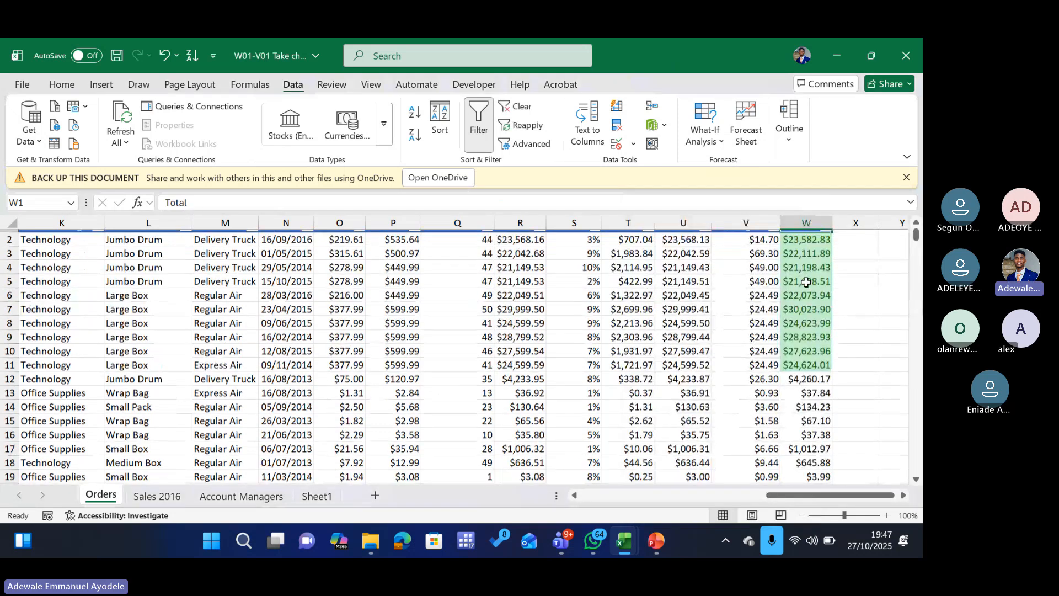
scroll(806, 282, down, 2)
scroll(809, 284, up, 2)
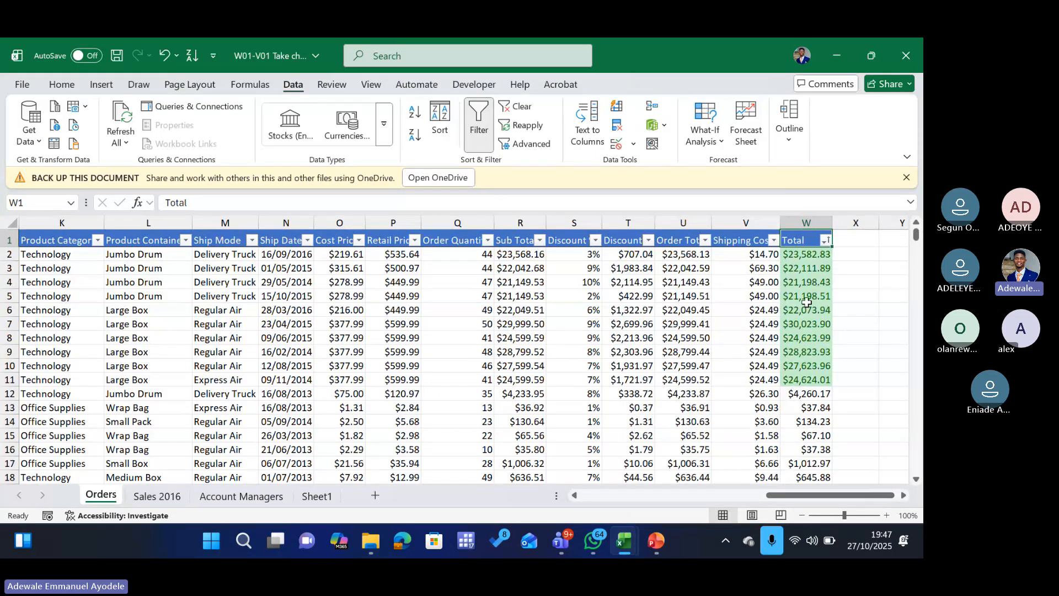
click(826, 242)
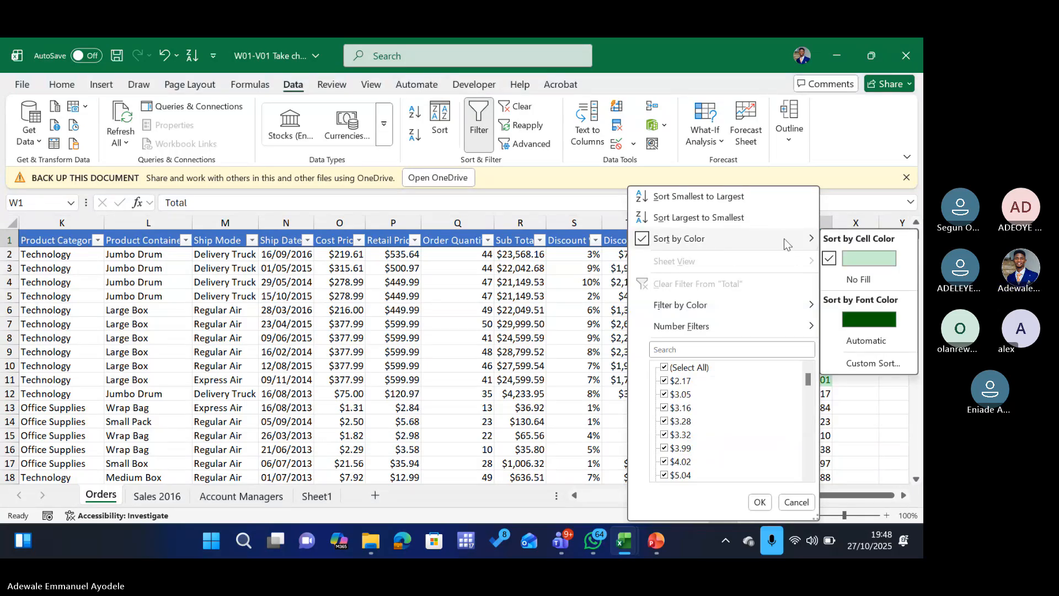
click(869, 258)
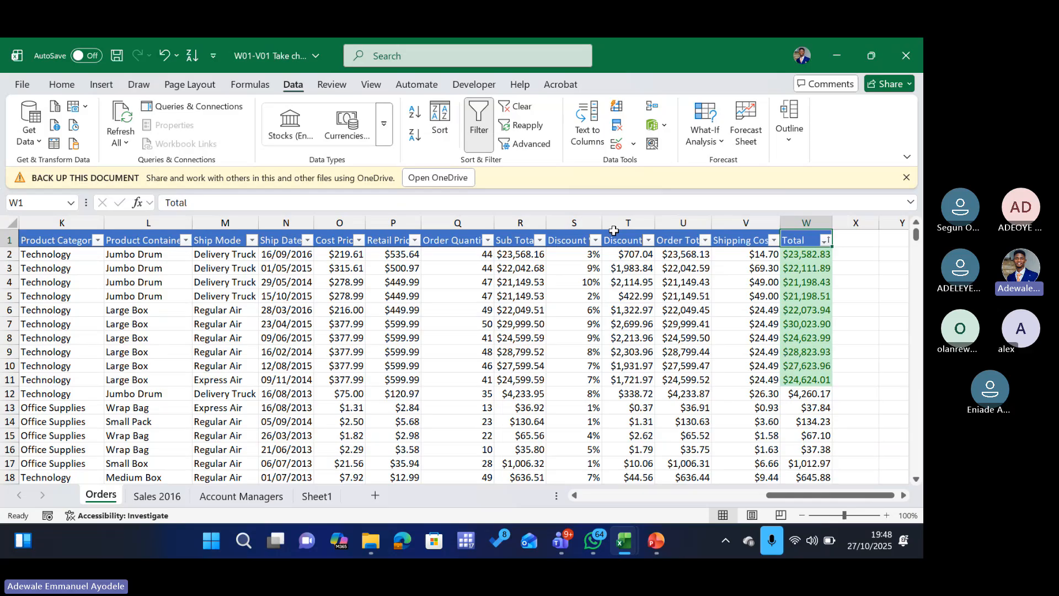
Clear the conditional formatting rules from the selected Total column only
click(810, 222)
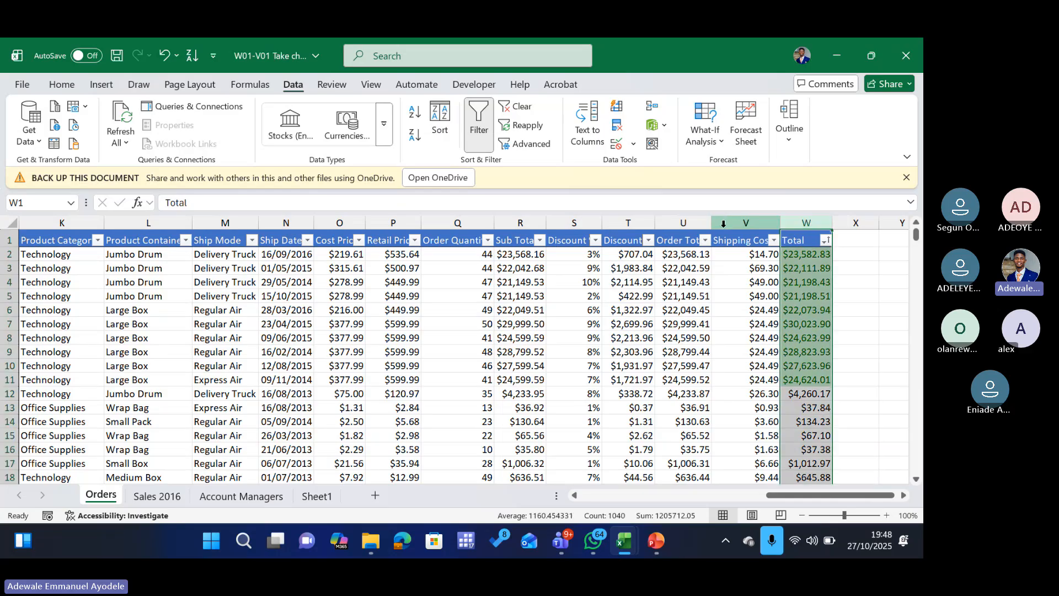
click(62, 85)
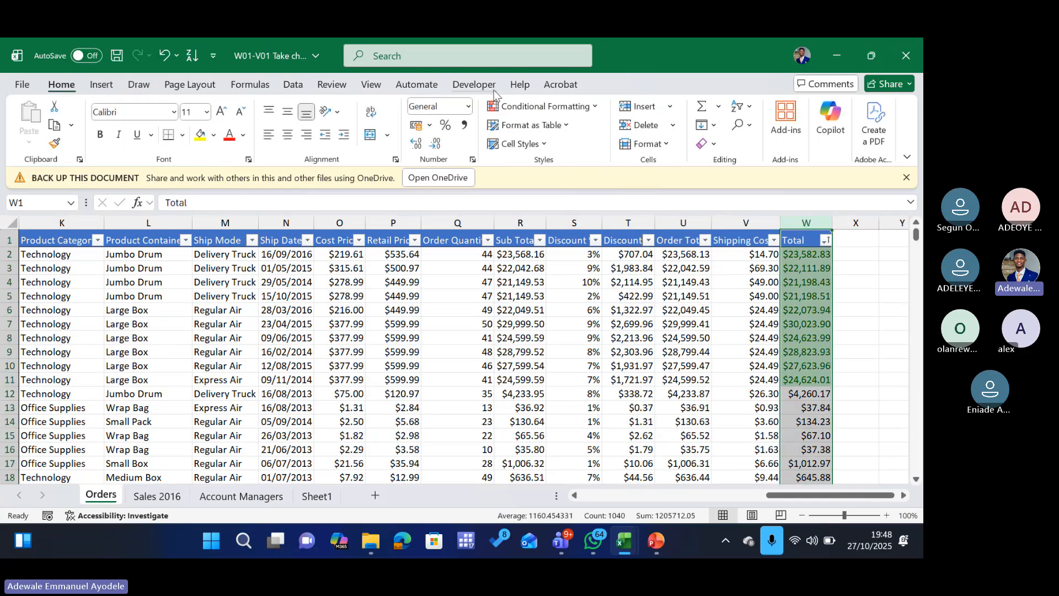
click(588, 111)
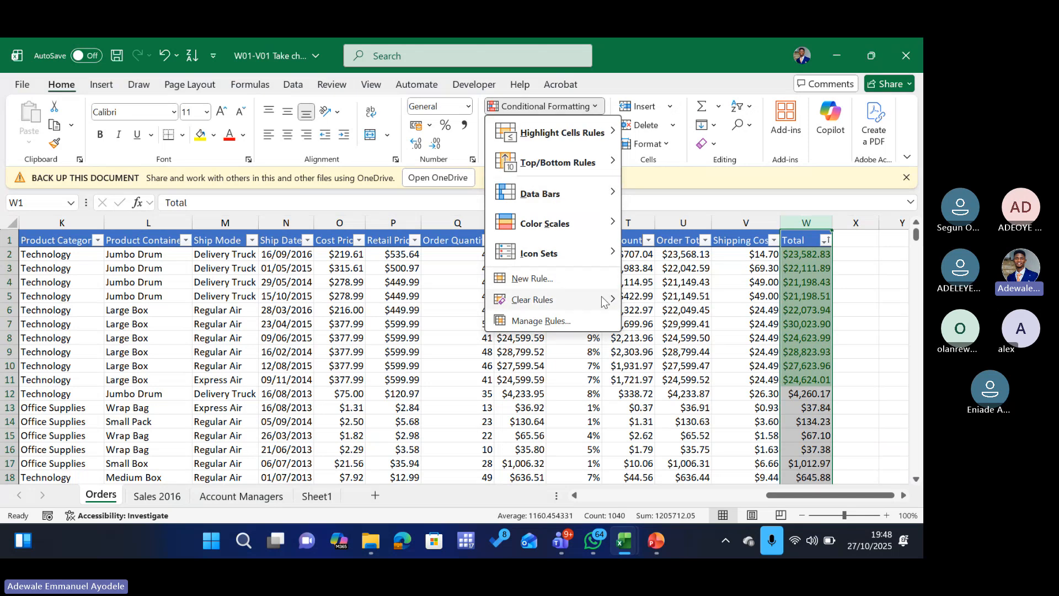
mouse_move(602, 302)
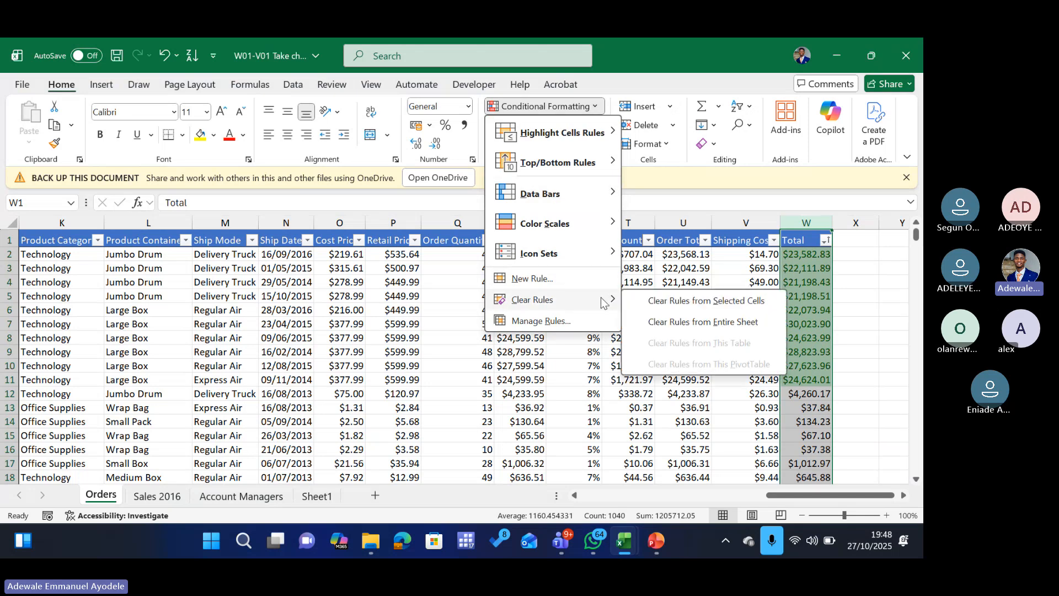
click(712, 307)
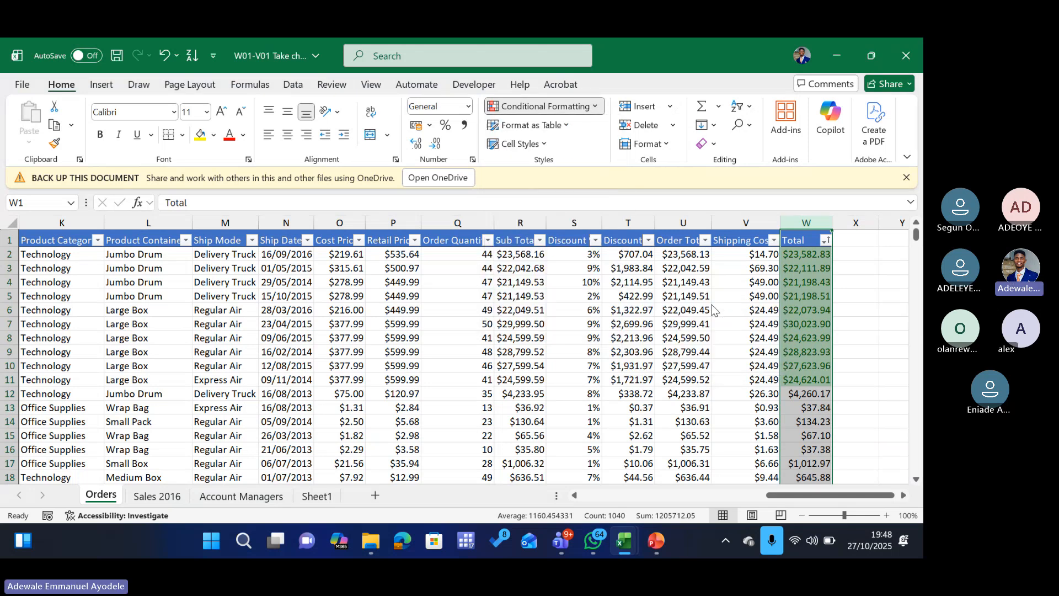
Sort the Total column by cell color with the No Fill option
click(825, 241)
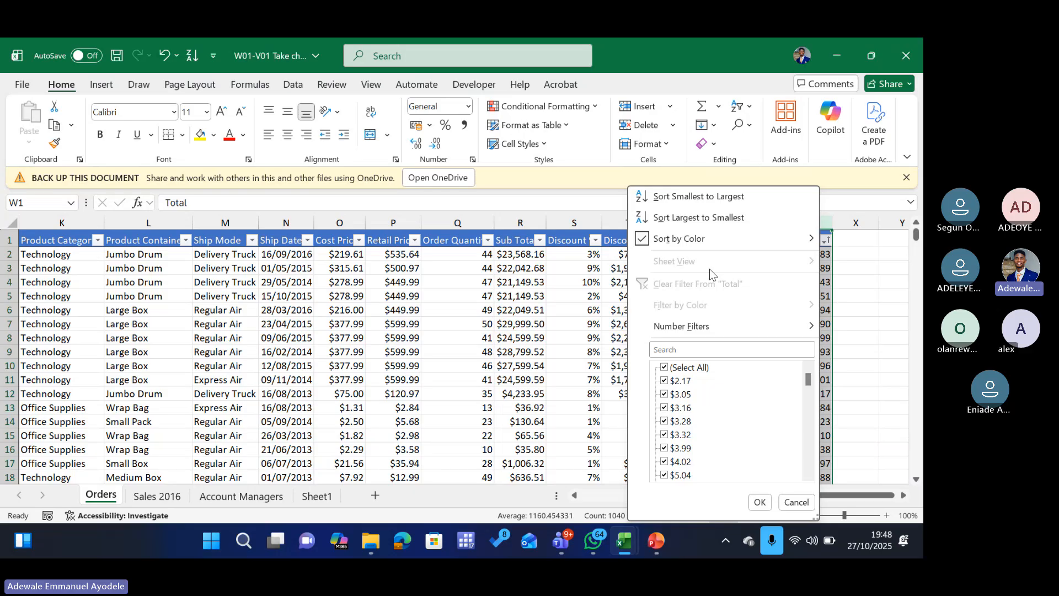
mouse_move(681, 246)
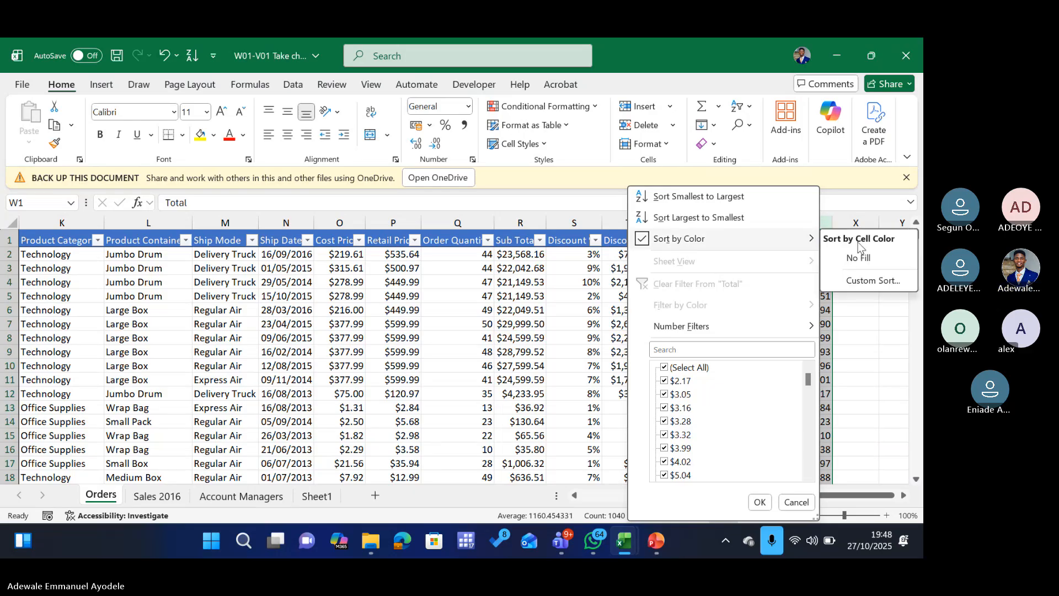
click(863, 259)
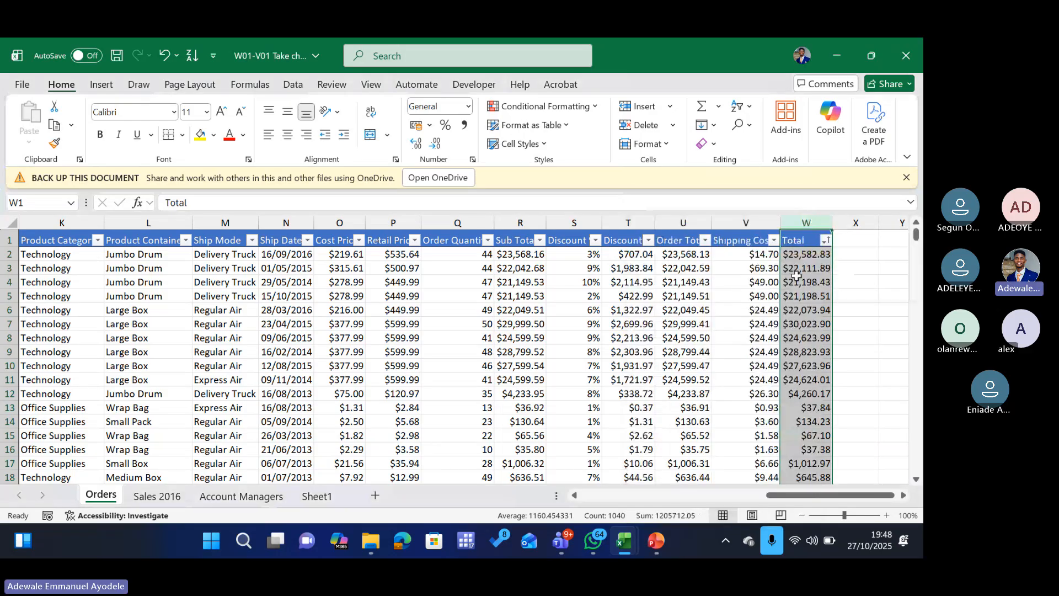
click(825, 241)
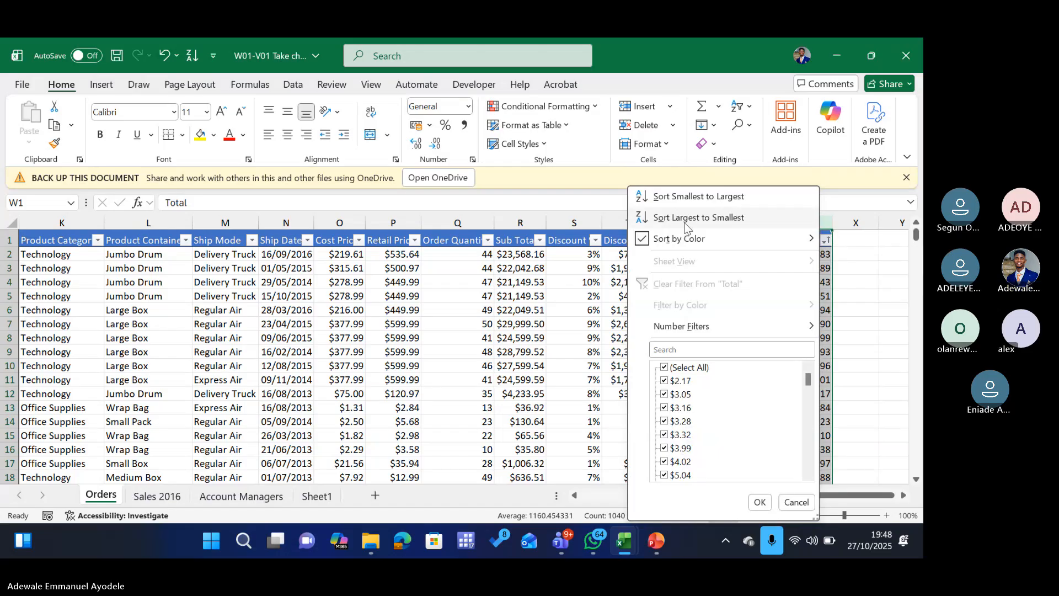
mouse_move(677, 244)
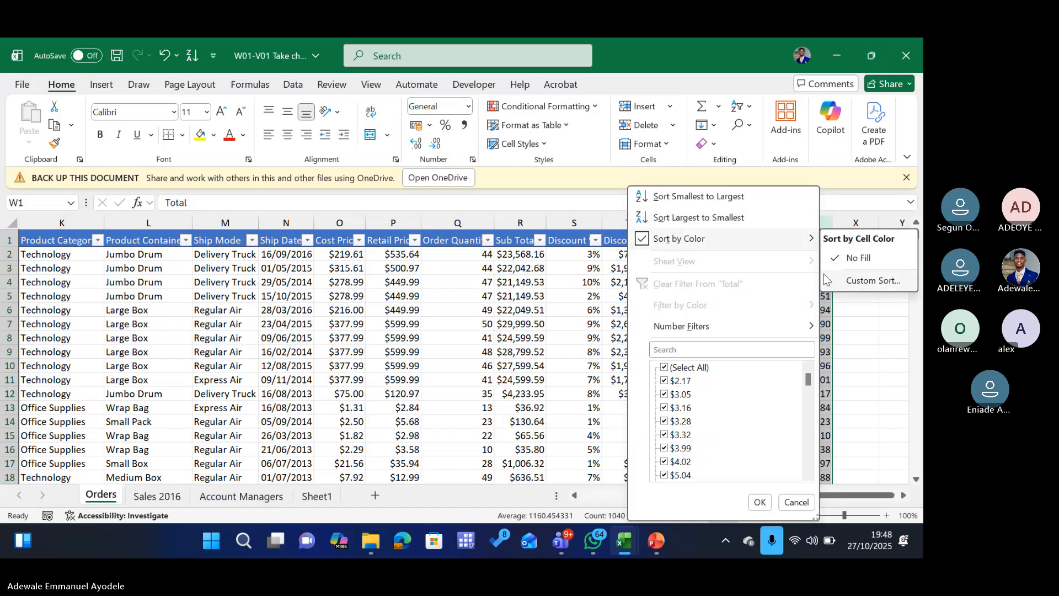
click(836, 260)
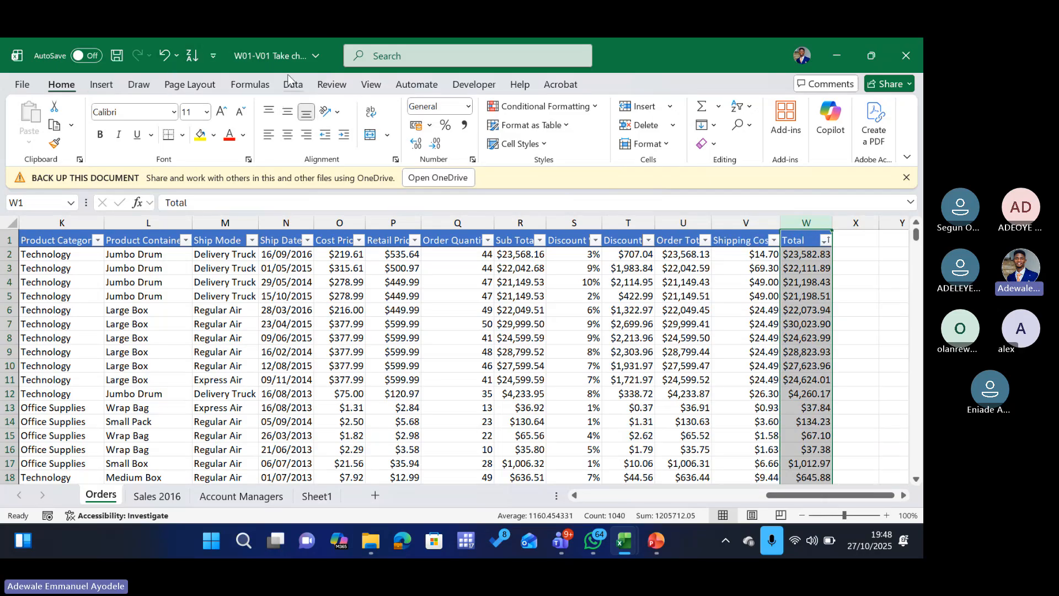
Turn off filtering for the header row of the Orders data
click(302, 83)
click(479, 118)
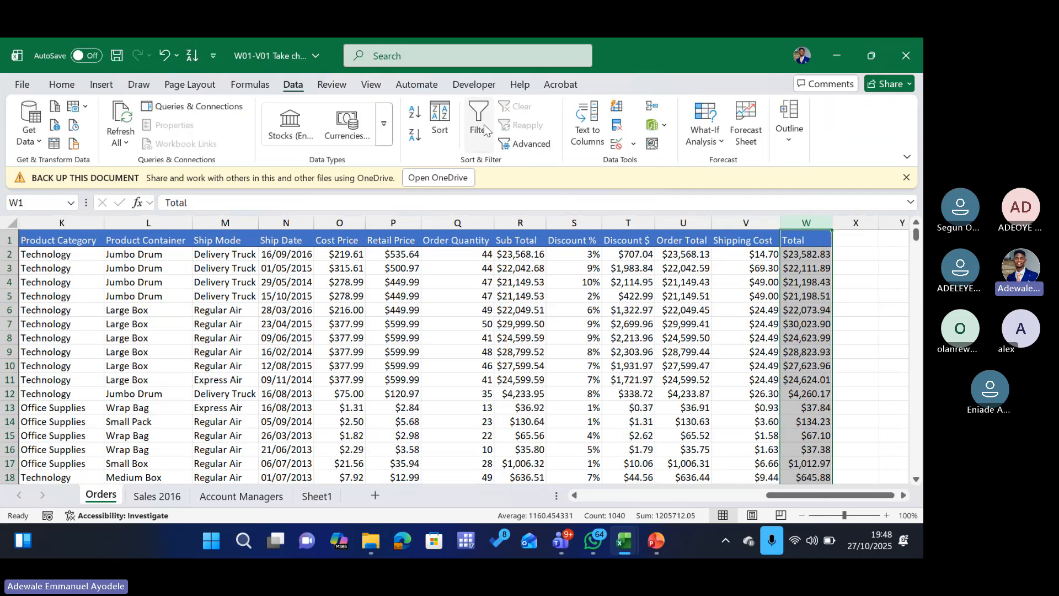
click(813, 253)
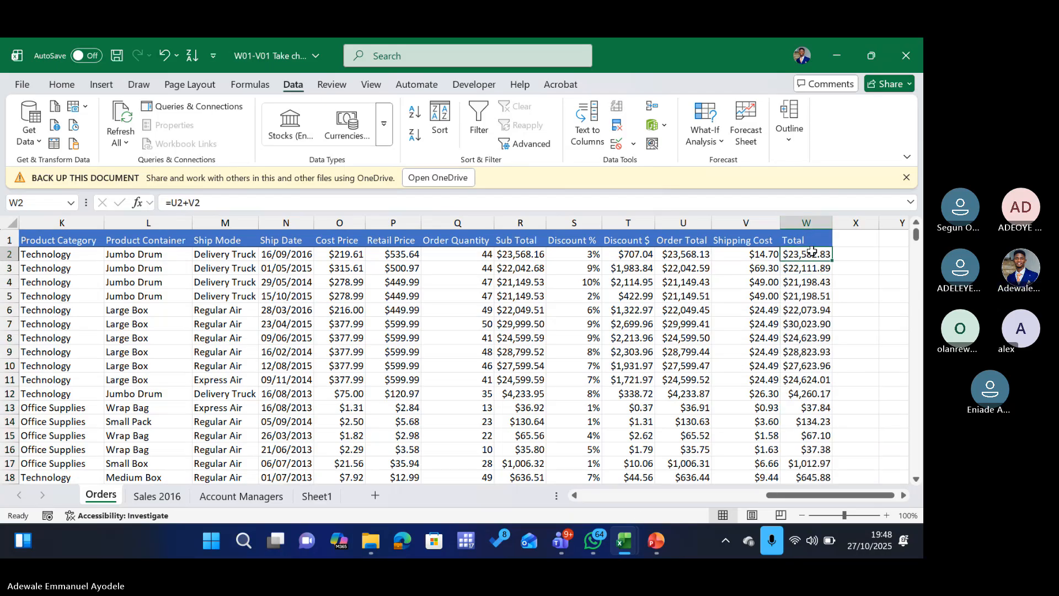
Undo the filter removal, the color sorts and the filtering to restore the original order of the Orders data
key(ctrl+z)
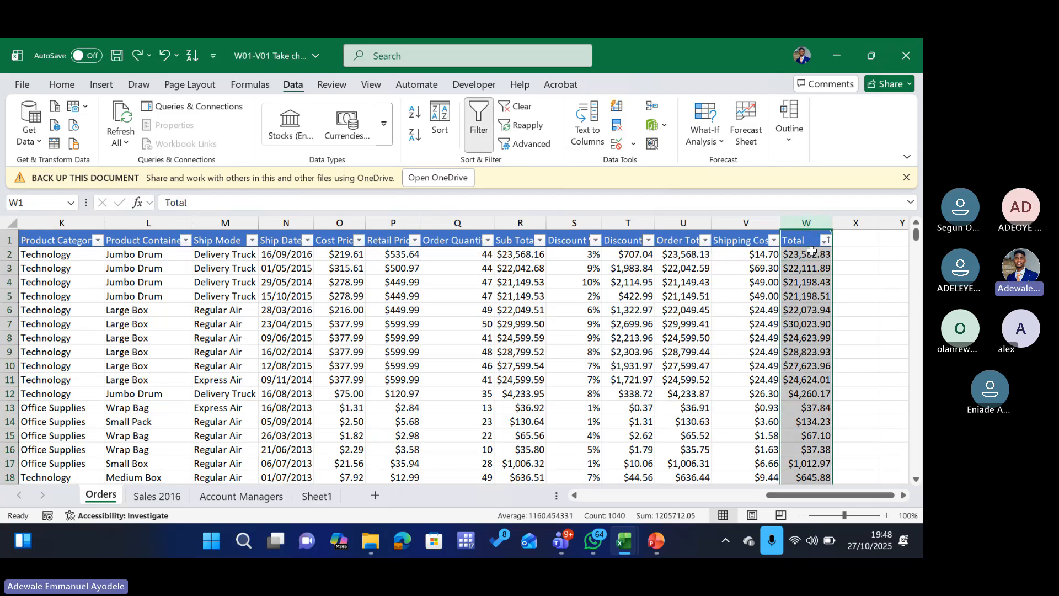
key(ctrl+z)
key(ctrl+z)
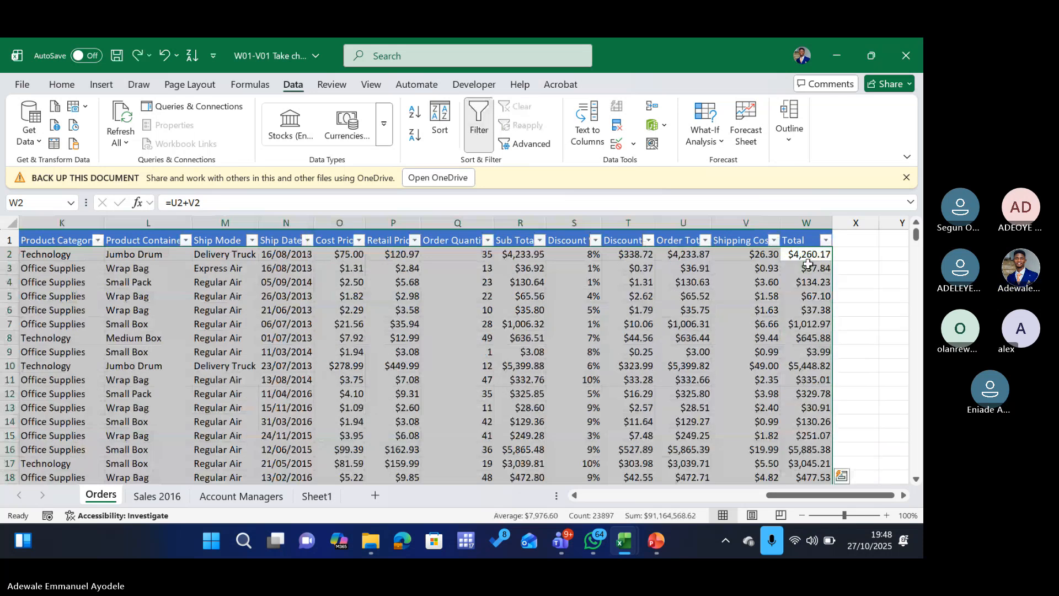
key(ctrl+z)
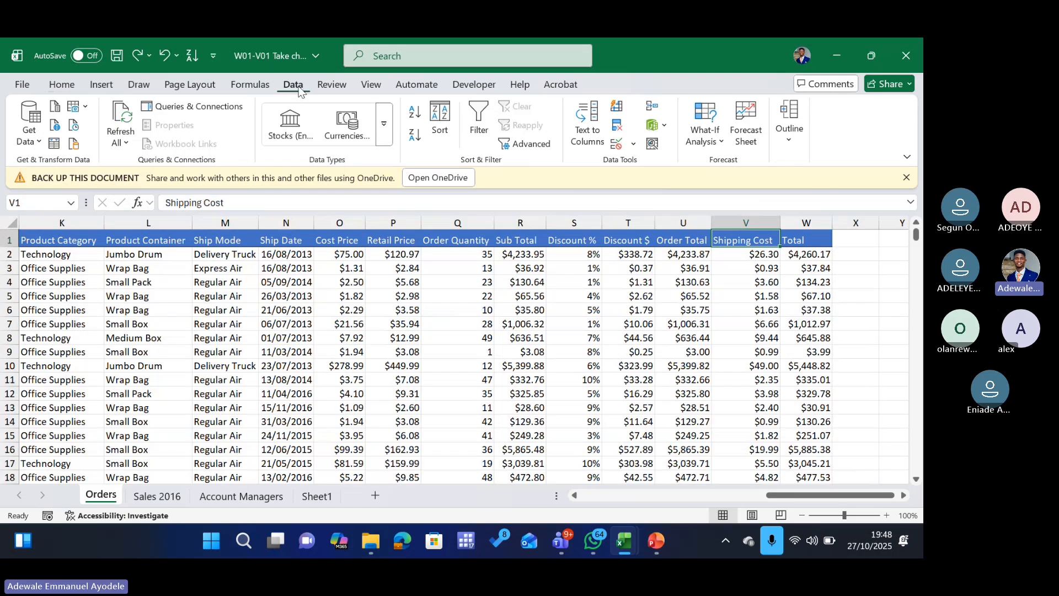
Preview an Above Average rule with Light Red Fill with Dark Red Text on the Total column, without applying it
click(66, 85)
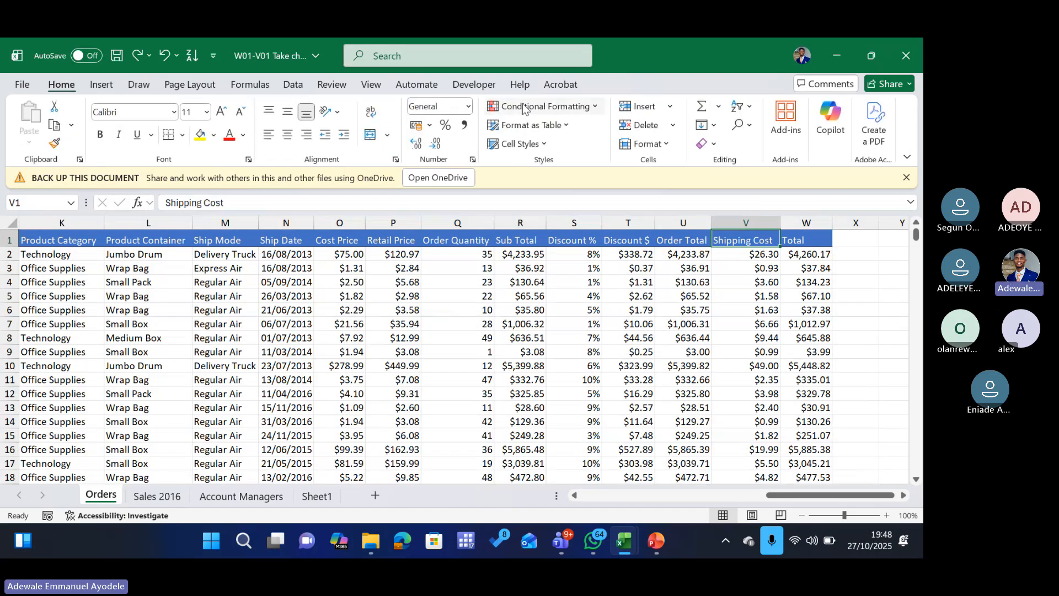
click(597, 109)
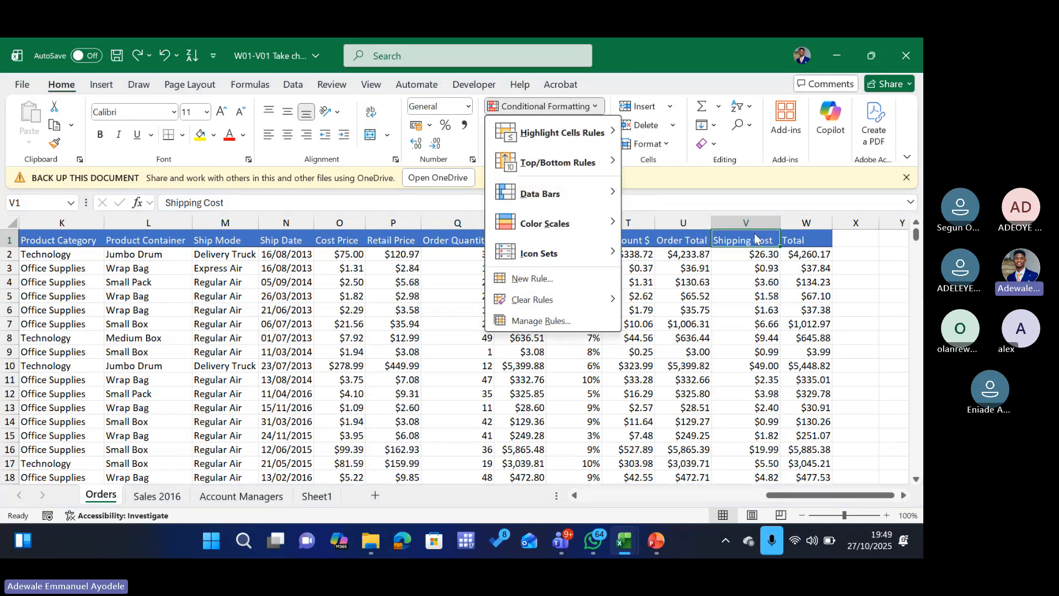
click(801, 220)
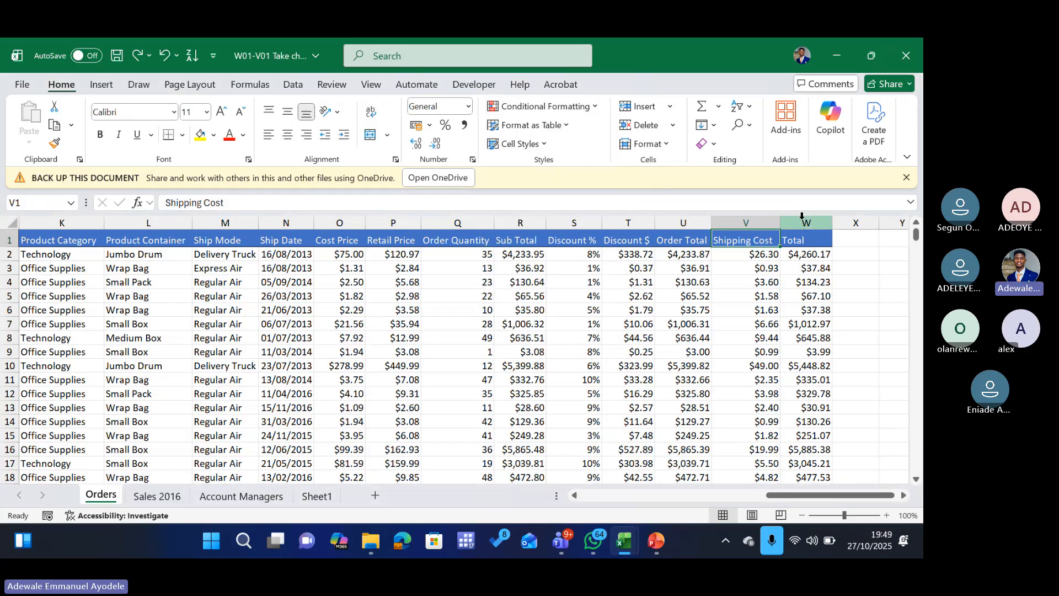
click(801, 220)
click(596, 105)
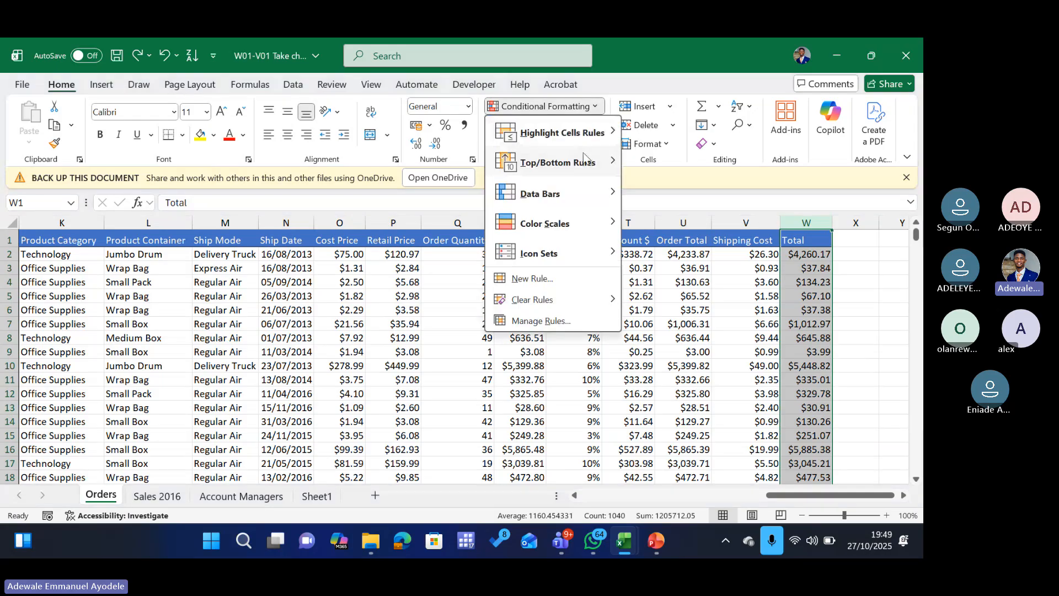
mouse_move(582, 165)
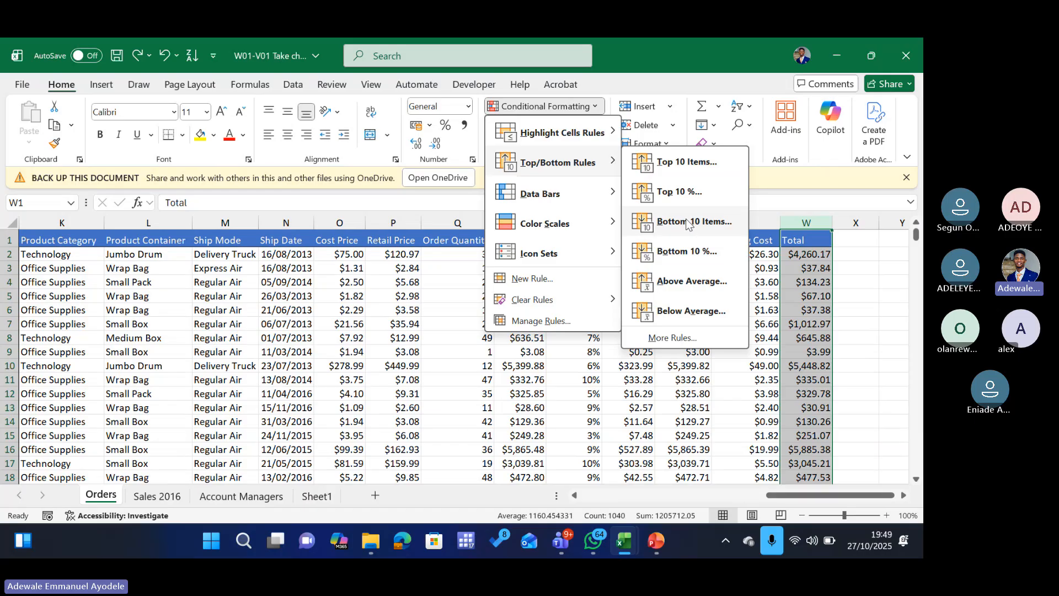
click(701, 289)
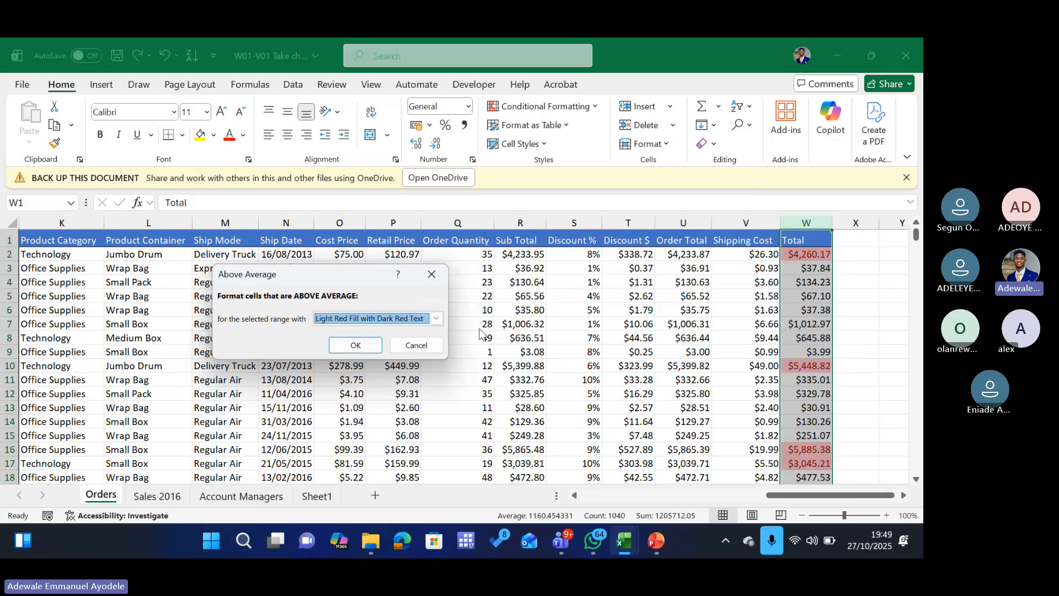
click(415, 346)
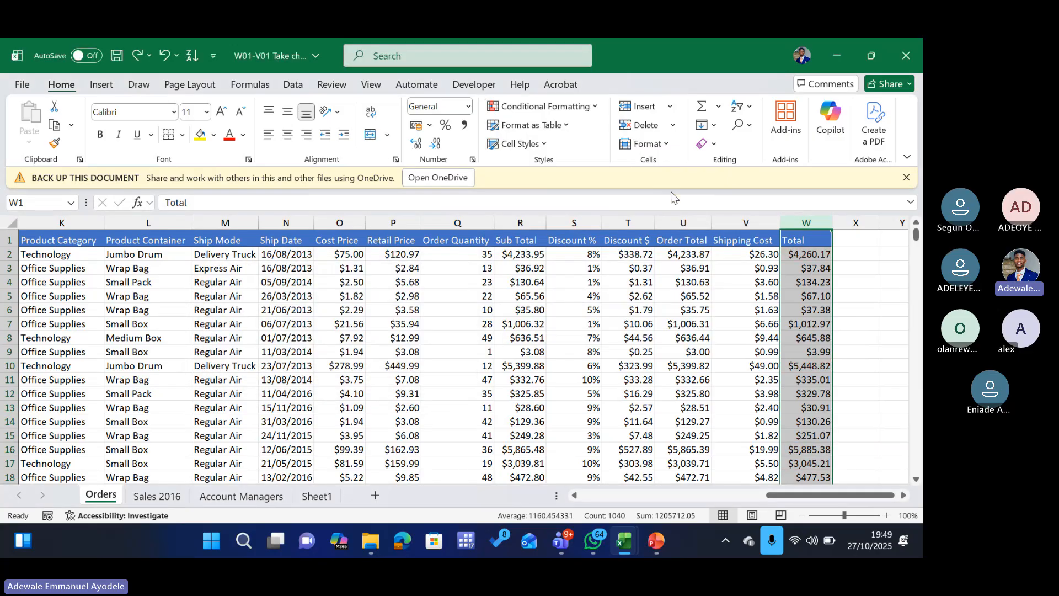
Apply blue solid-fill data bars to the Total column
click(576, 106)
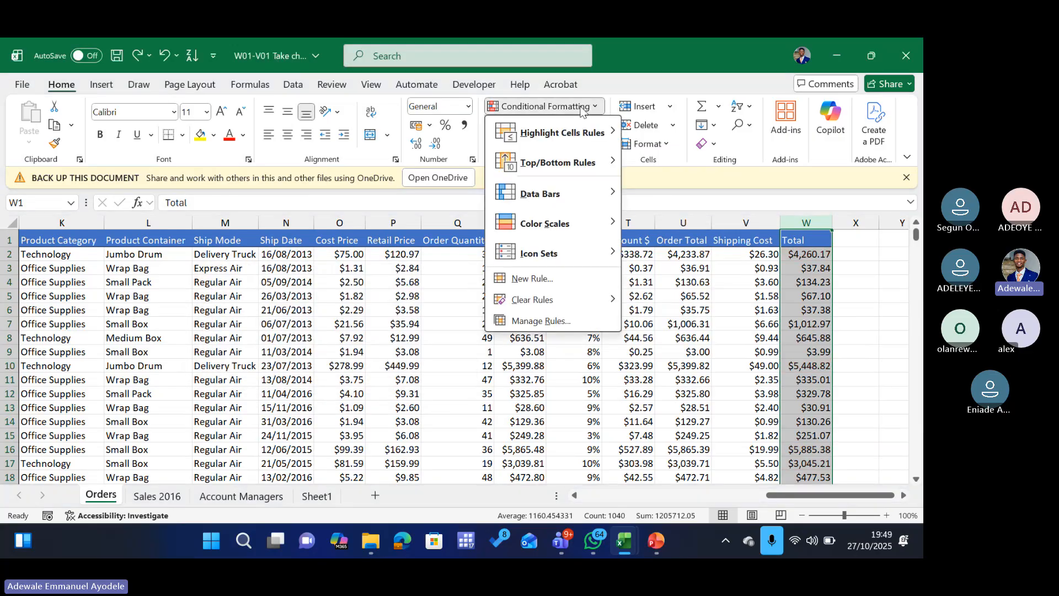
mouse_move(562, 193)
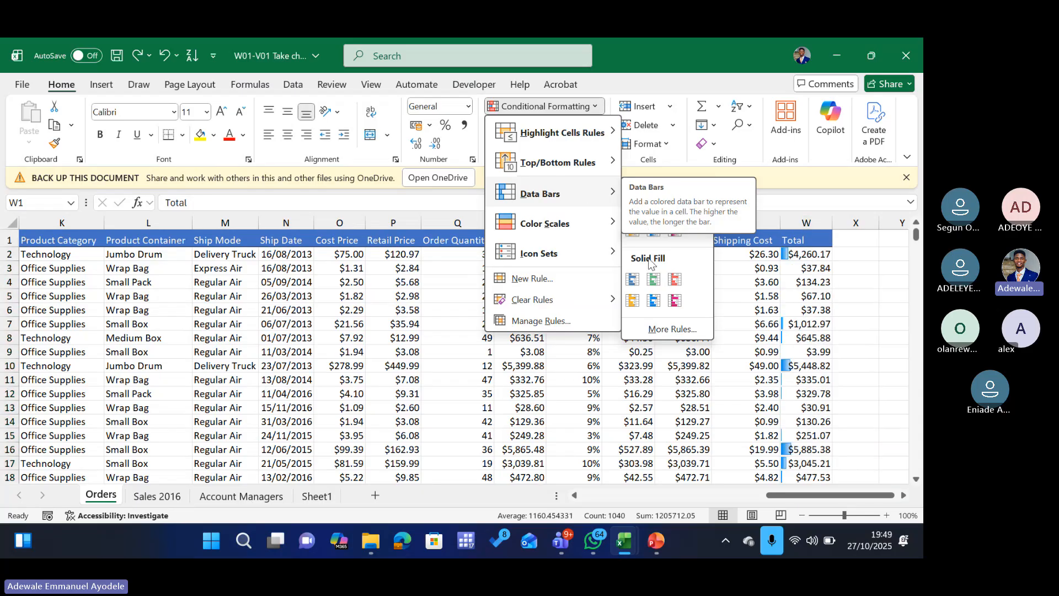
click(633, 279)
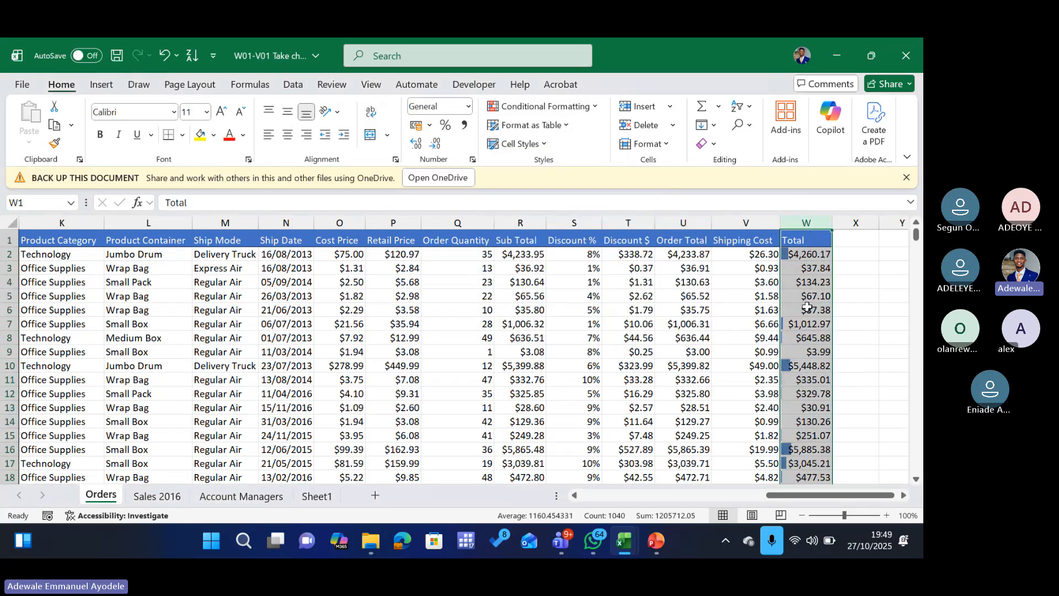
Examine how the data bar lengths compare with the amounts down the Total column
scroll(807, 307, down, 3)
scroll(817, 342, down, 8)
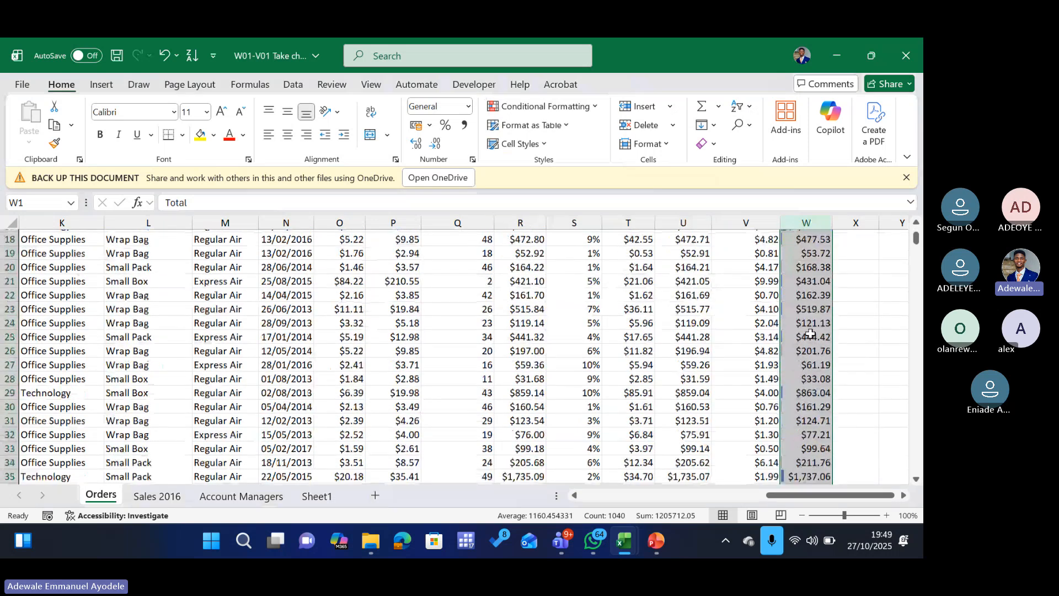
scroll(809, 334, up, 4)
scroll(805, 320, up, 7)
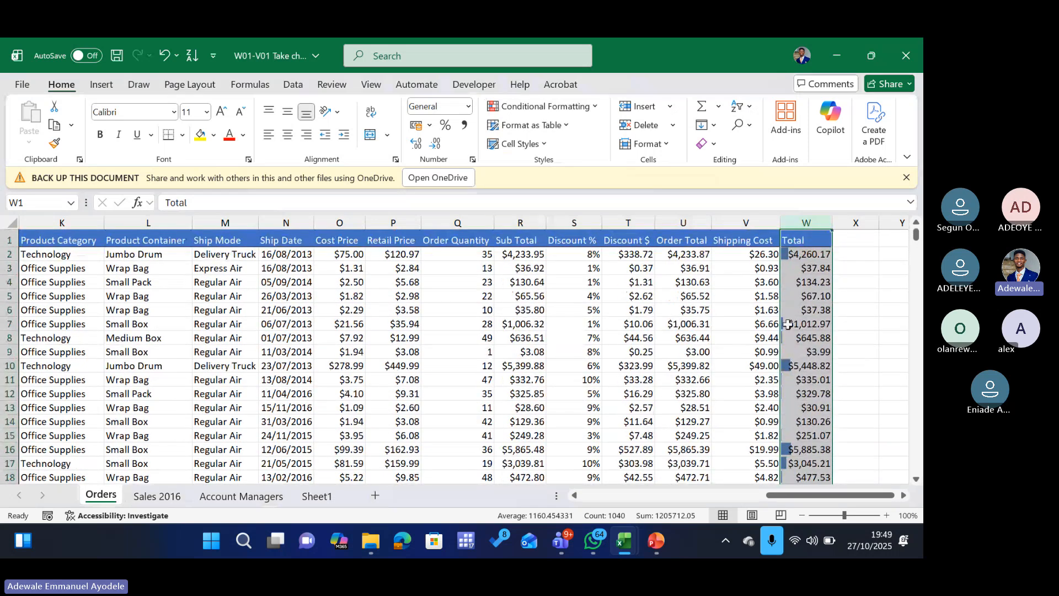
scroll(797, 392, down, 2)
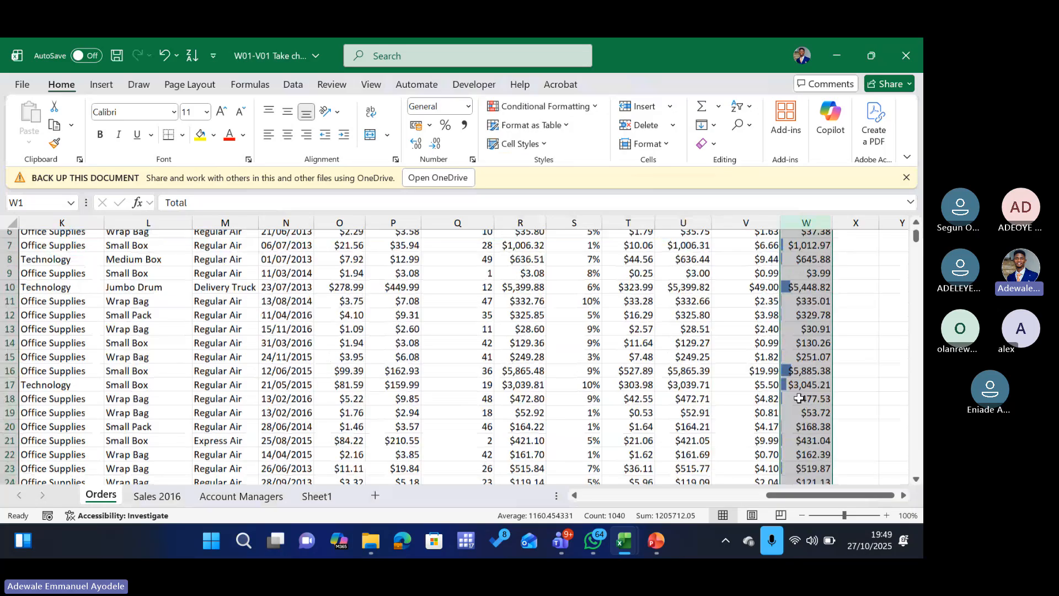
scroll(798, 393, down, 13)
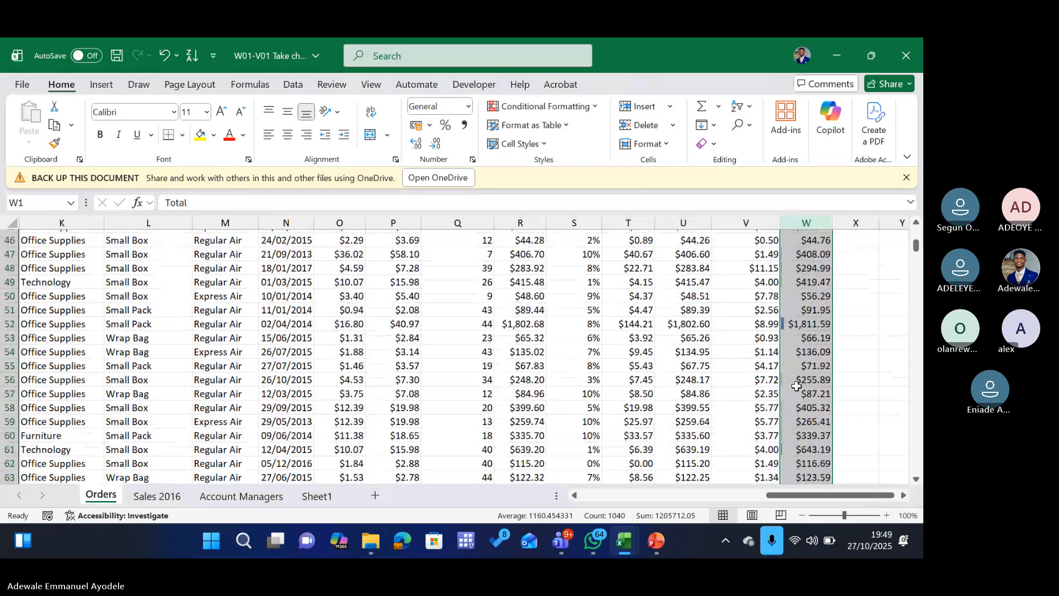
scroll(796, 386, down, 5)
scroll(796, 361, down, 2)
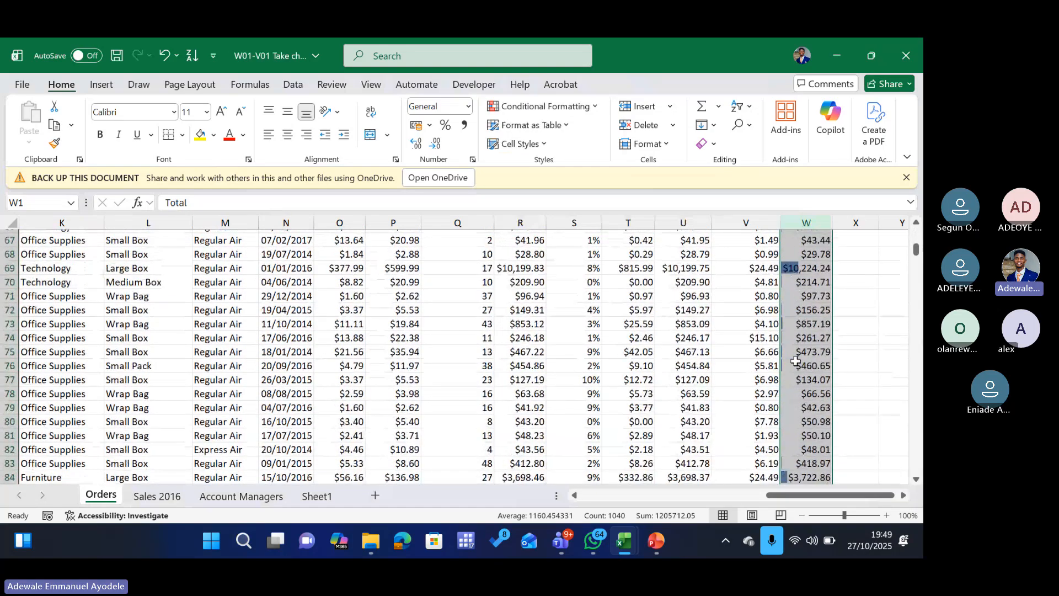
scroll(796, 362, up, 7)
scroll(796, 361, down, 7)
scroll(796, 361, down, 9)
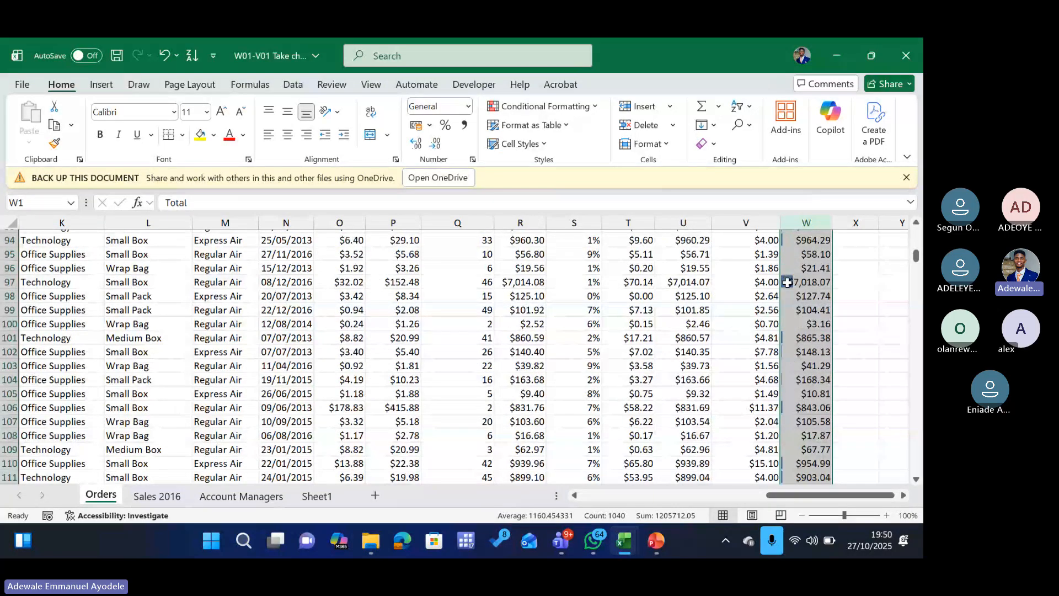
scroll(787, 282, down, 12)
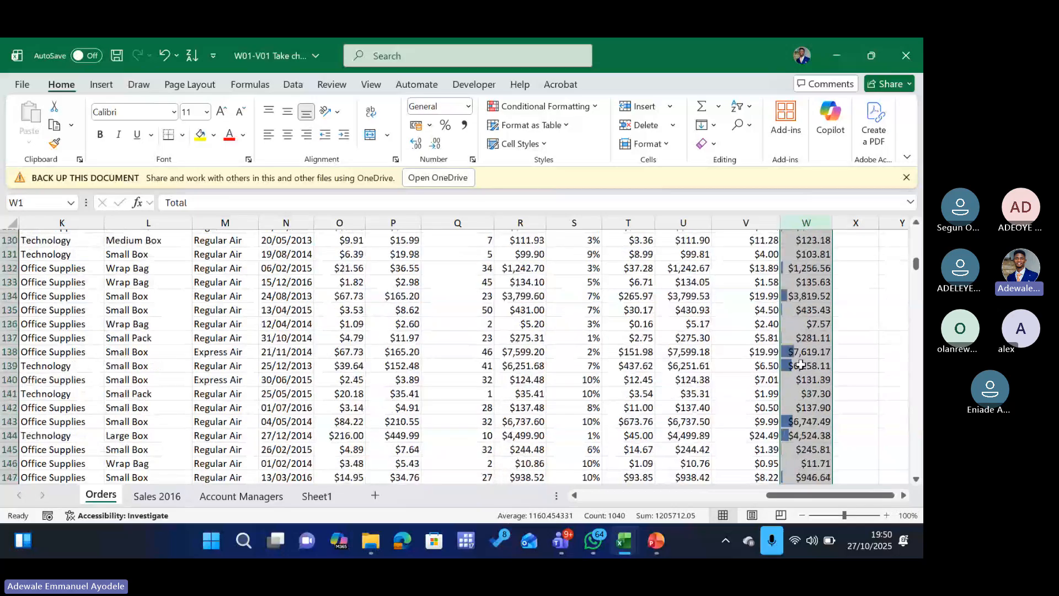
scroll(801, 365, down, 5)
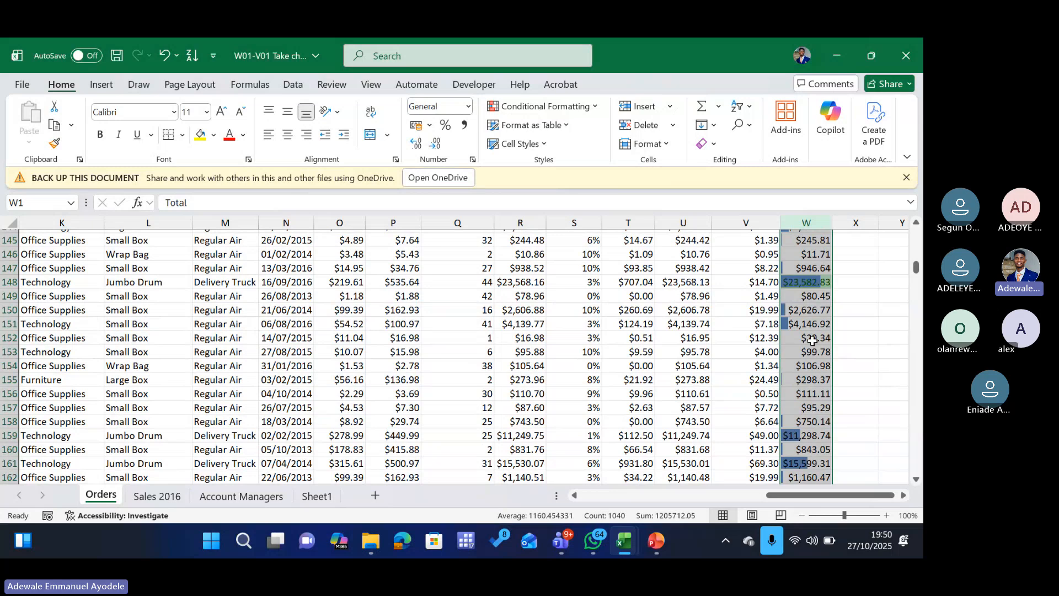
Clear the data bar rule from the selected Total column and return to its header cell
click(586, 104)
mouse_move(577, 300)
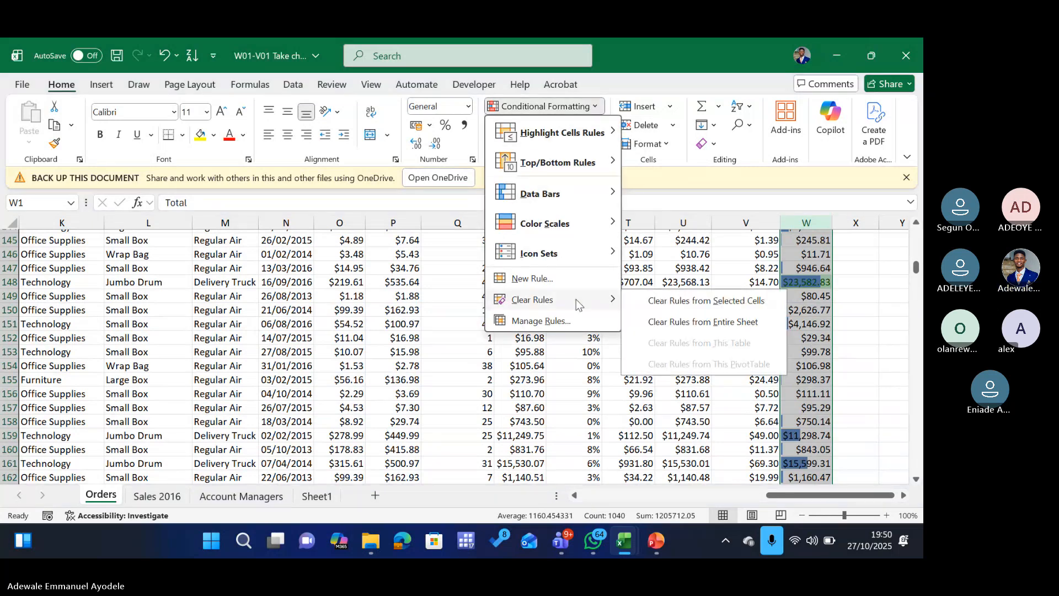
click(697, 300)
scroll(798, 282, up, 3)
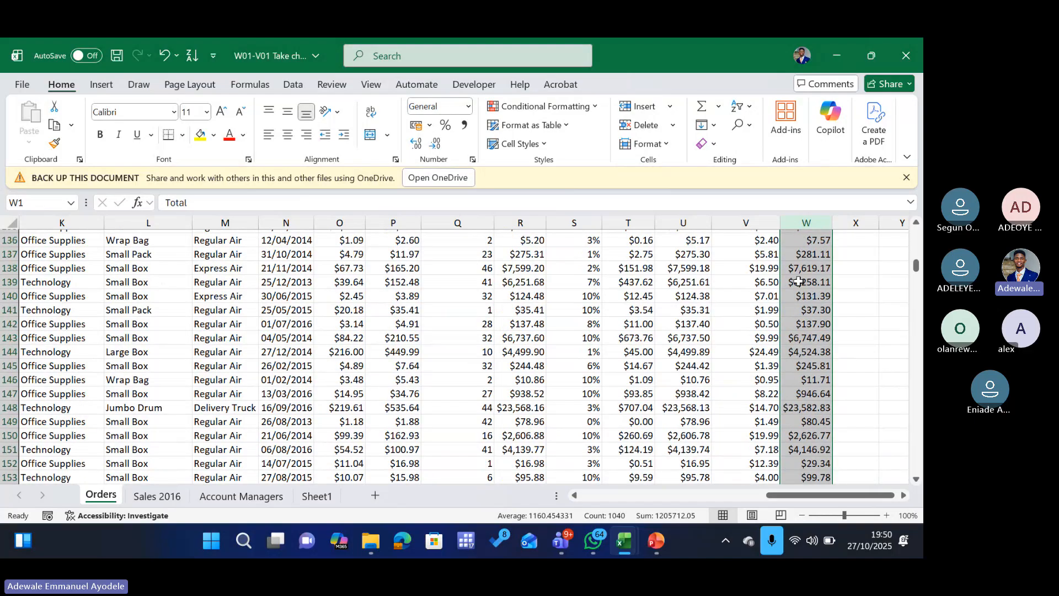
scroll(799, 282, up, 5)
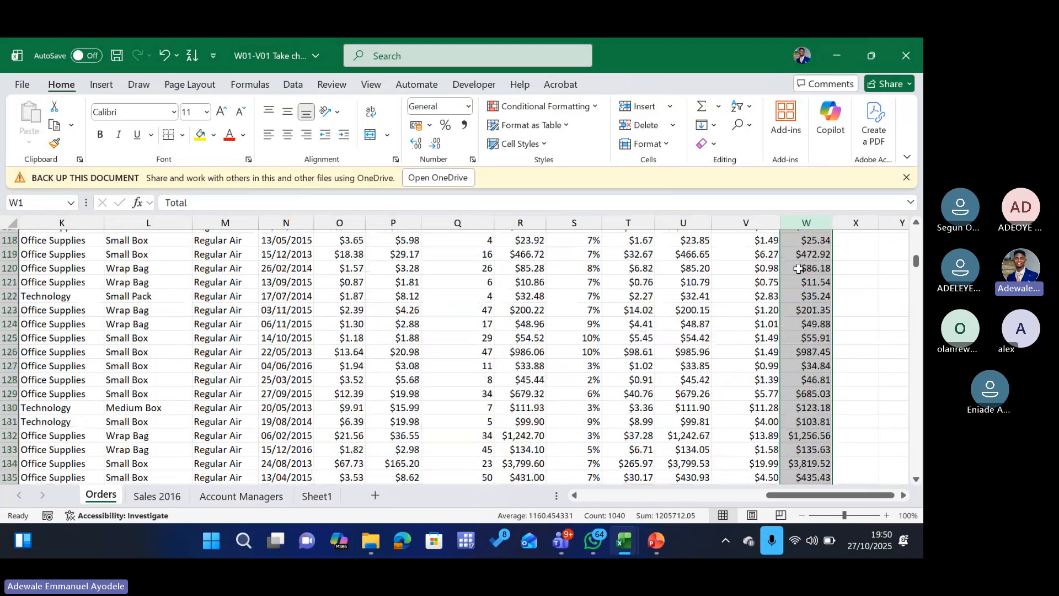
click(798, 267)
key(ctrl+Up)
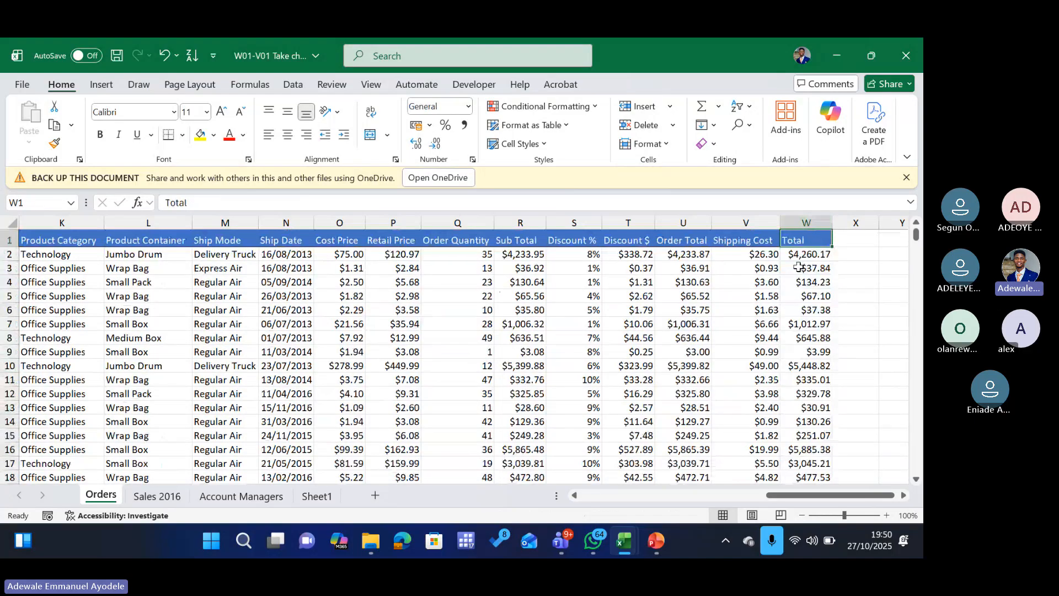
Apply the four-bar Ratings icon set to the entire Total column
click(592, 106)
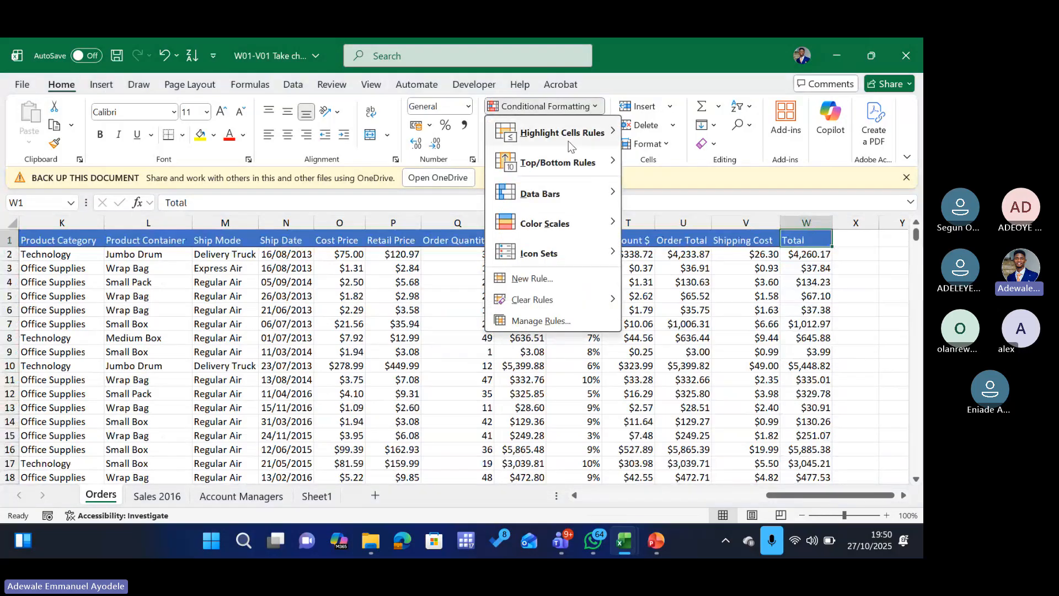
mouse_move(573, 190)
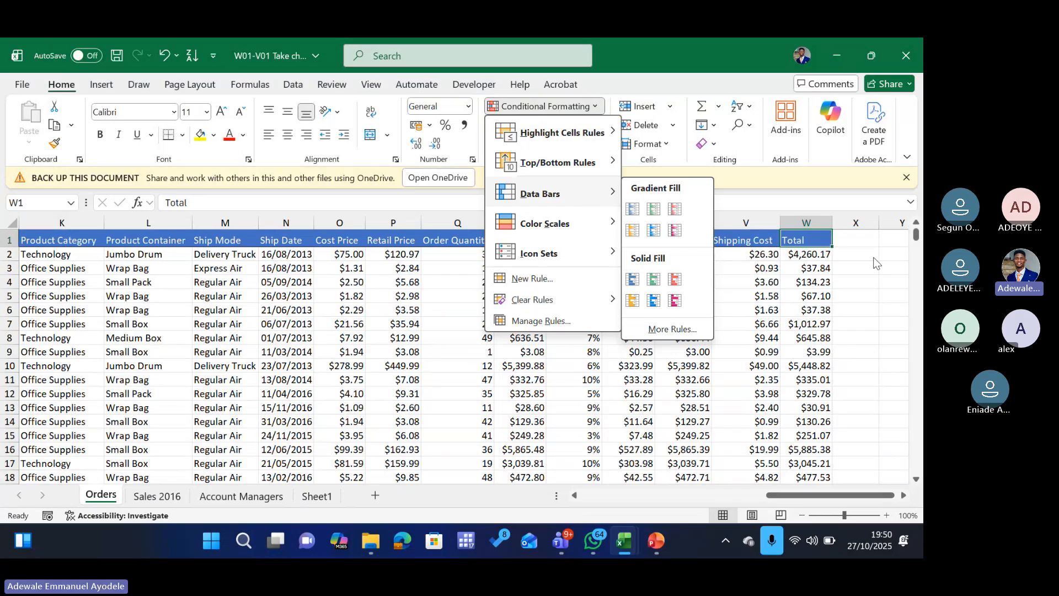
click(816, 223)
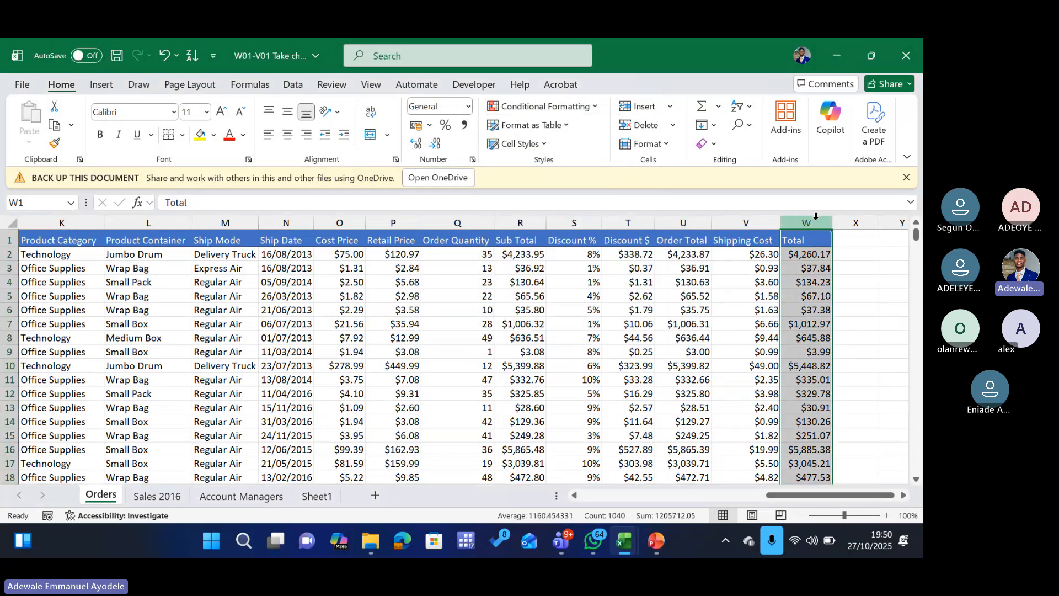
click(579, 107)
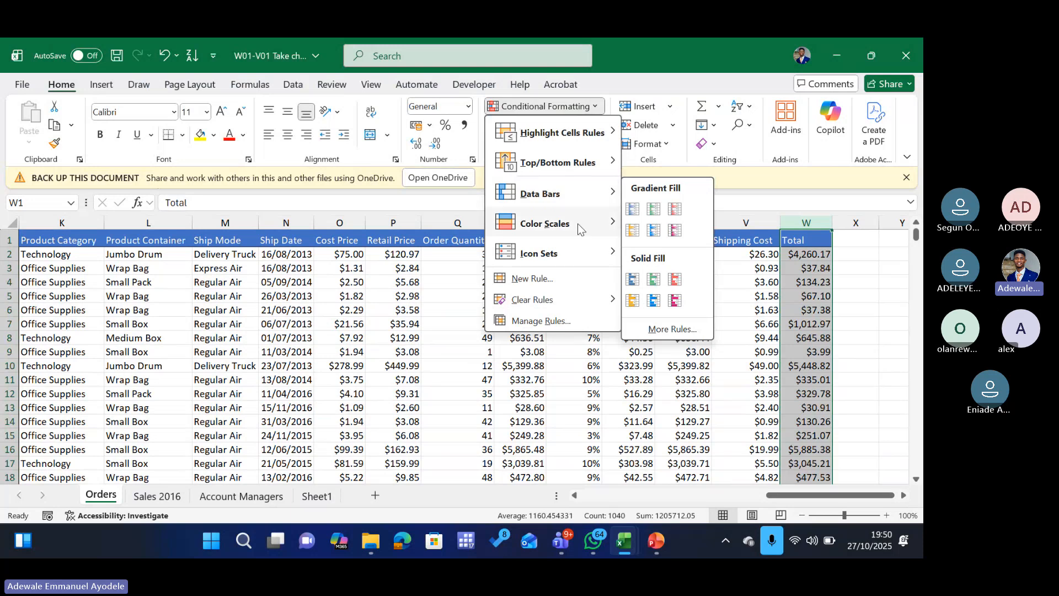
mouse_move(578, 224)
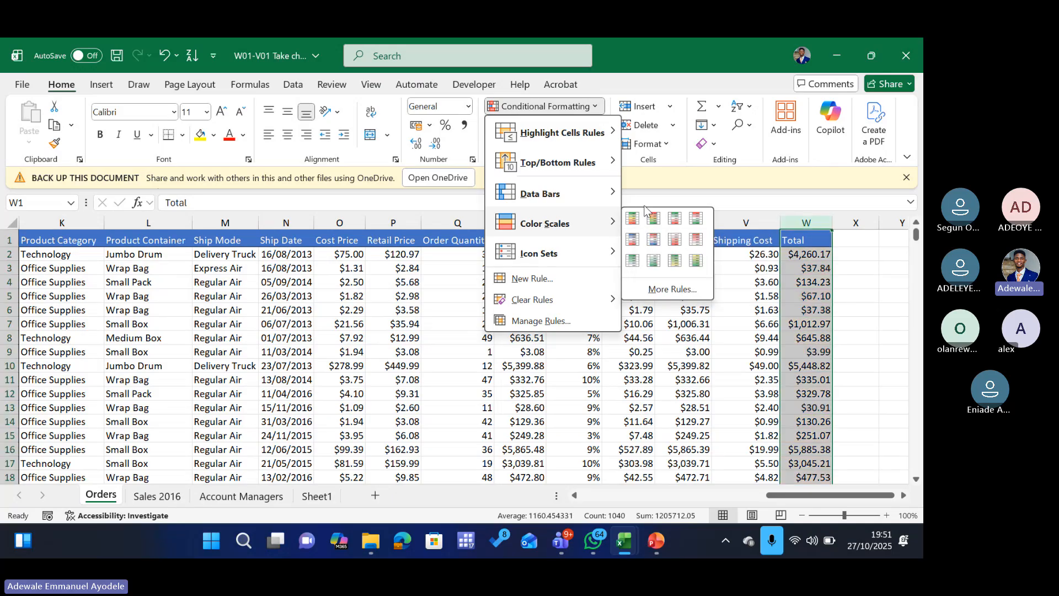
mouse_move(578, 249)
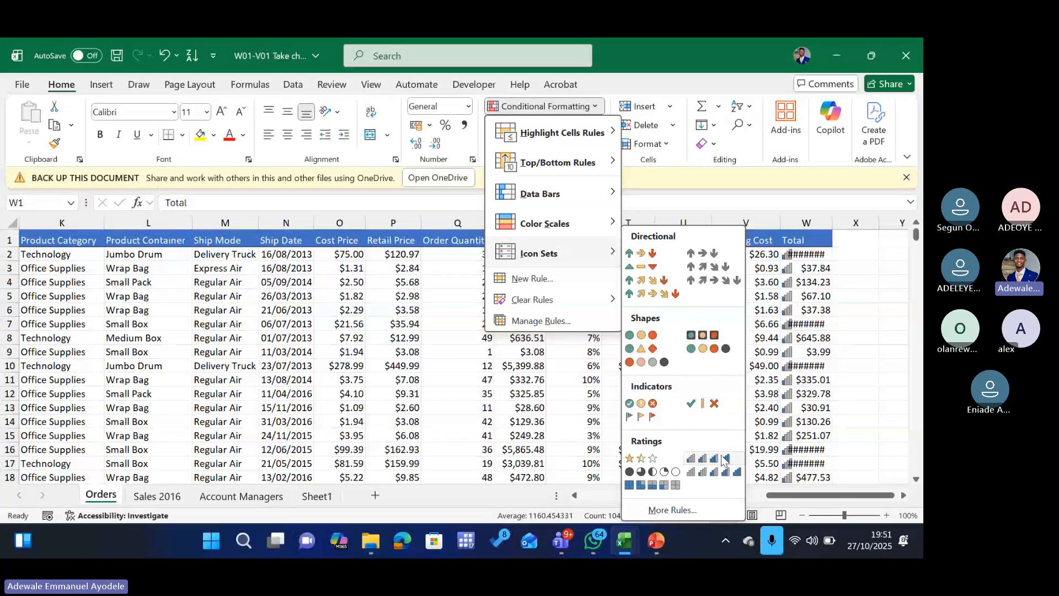
click(696, 458)
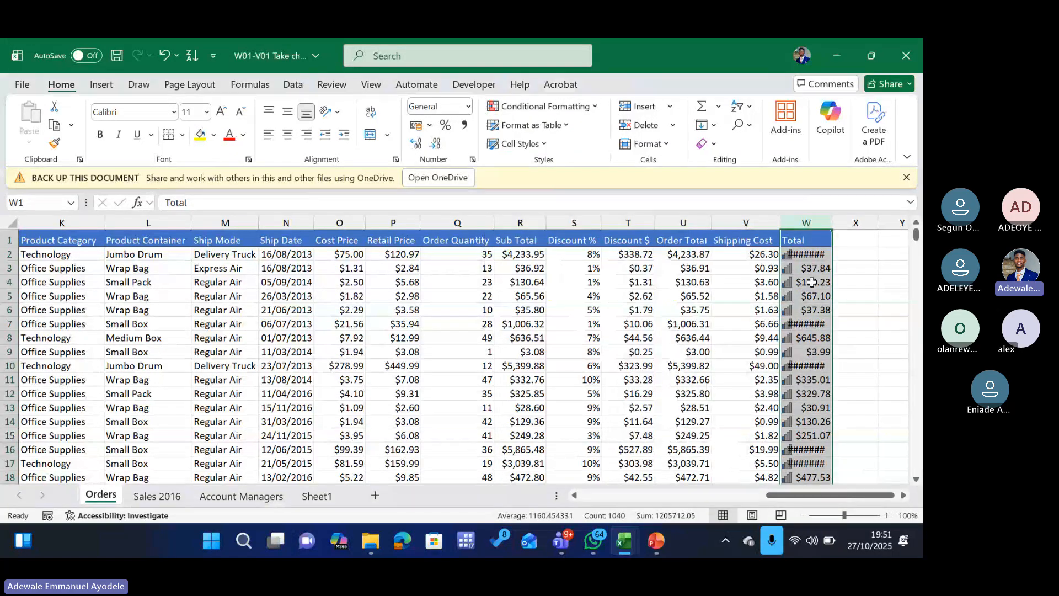
Widen the Total column to fit its contents alongside the rating icons
scroll(796, 305, down, 2)
double_click(832, 223)
scroll(824, 306, down, 1)
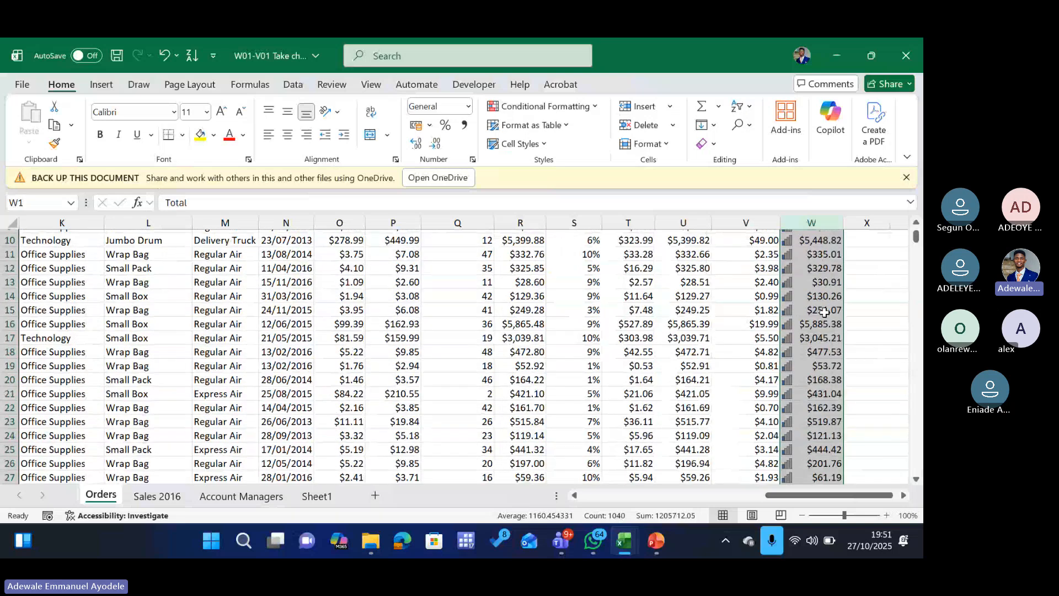
Examine at 160% zoom how the rating bar icons correspond to the amounts down the Total column
scroll(816, 301, up, 1)
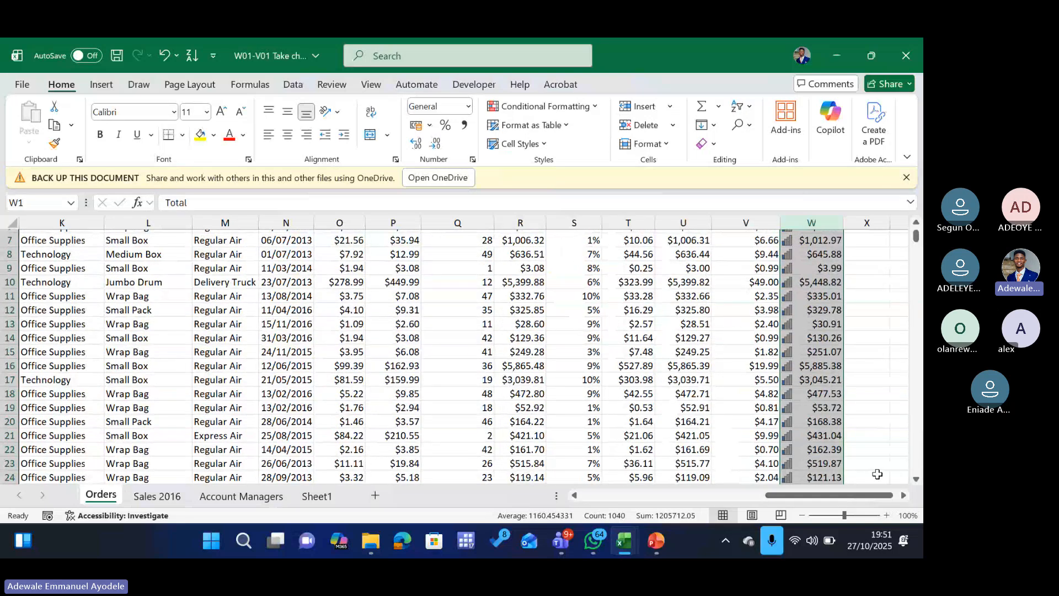
click(852, 515)
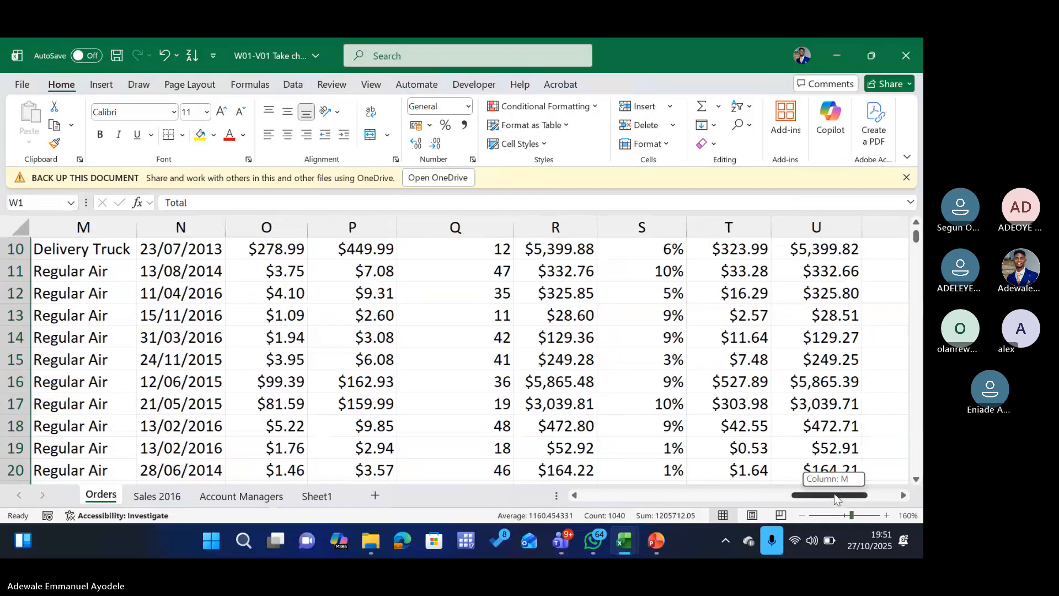
drag(836, 500, 866, 496)
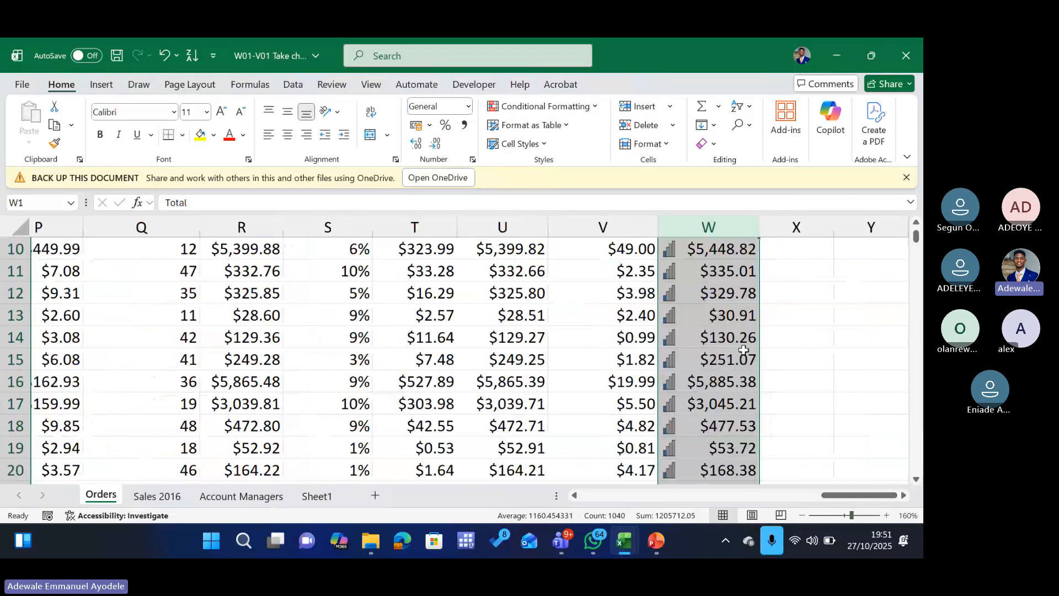
scroll(744, 349, up, 3)
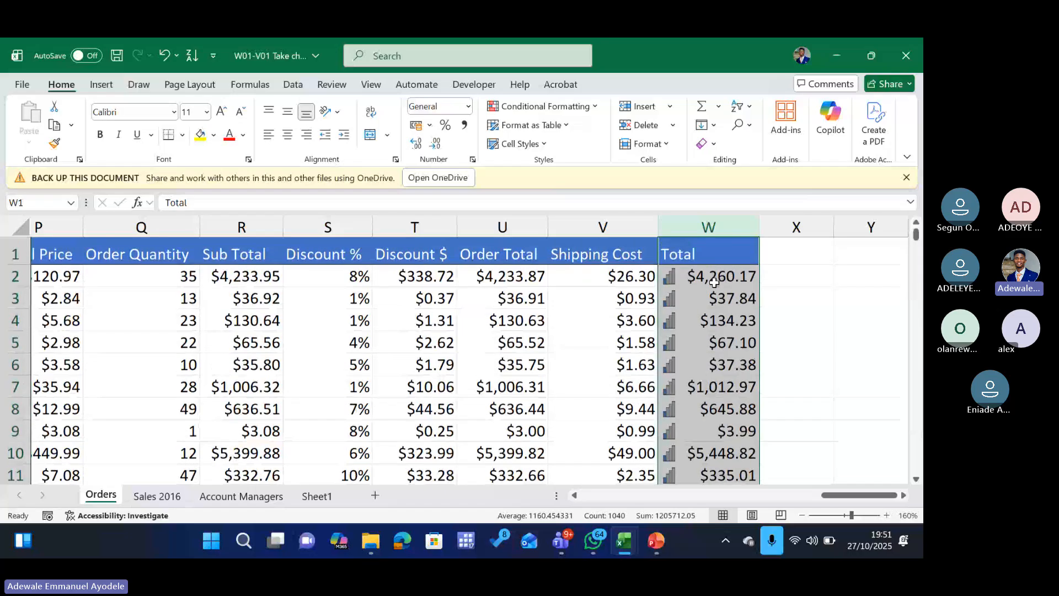
scroll(714, 282, down, 10)
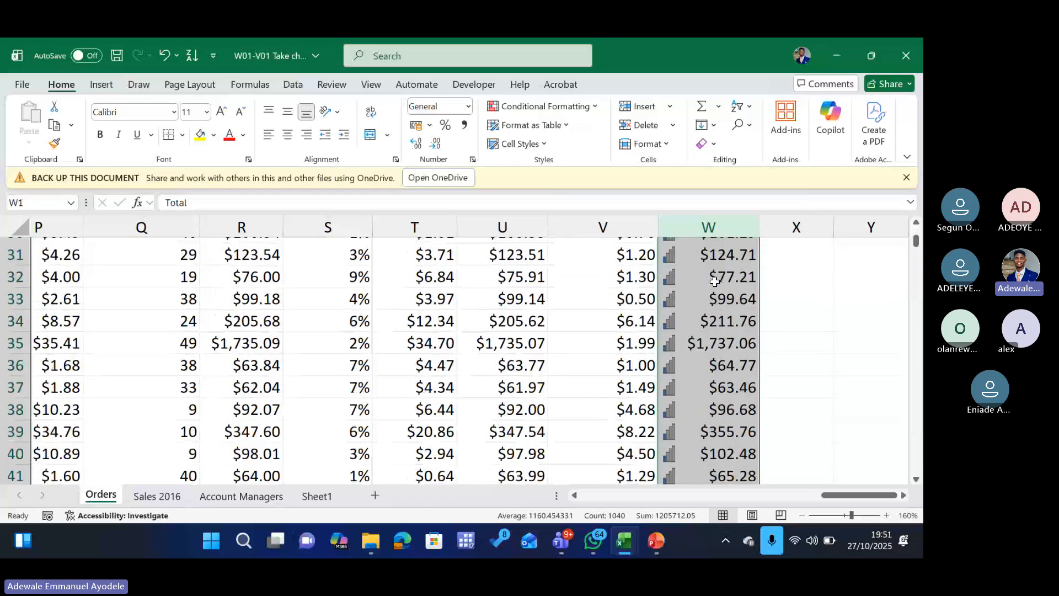
scroll(714, 282, down, 7)
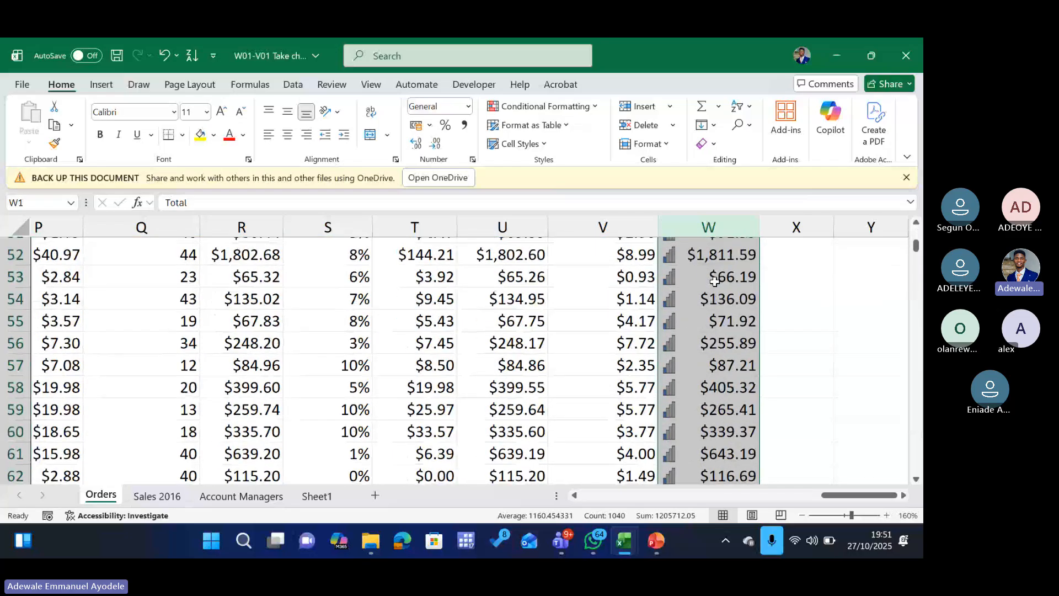
scroll(715, 282, down, 6)
scroll(706, 283, up, 1)
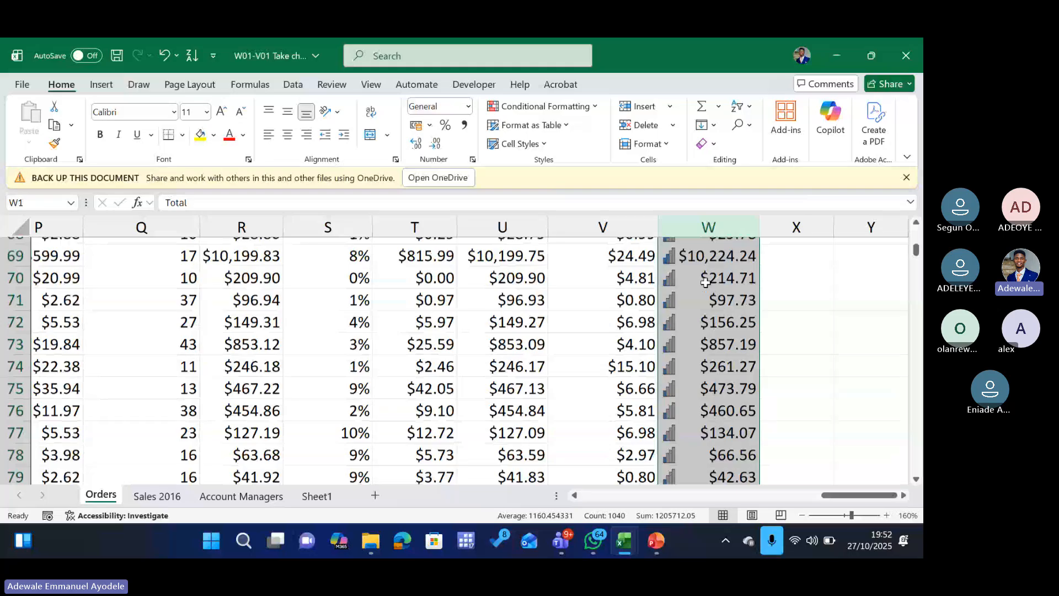
scroll(706, 282, up, 3)
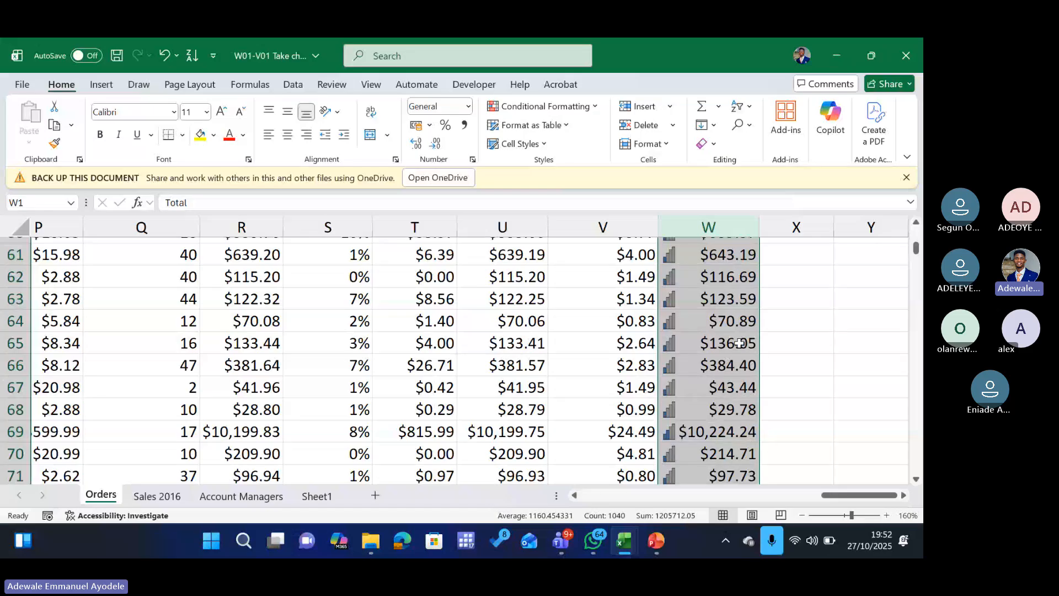
scroll(726, 328, down, 1)
scroll(726, 328, down, 8)
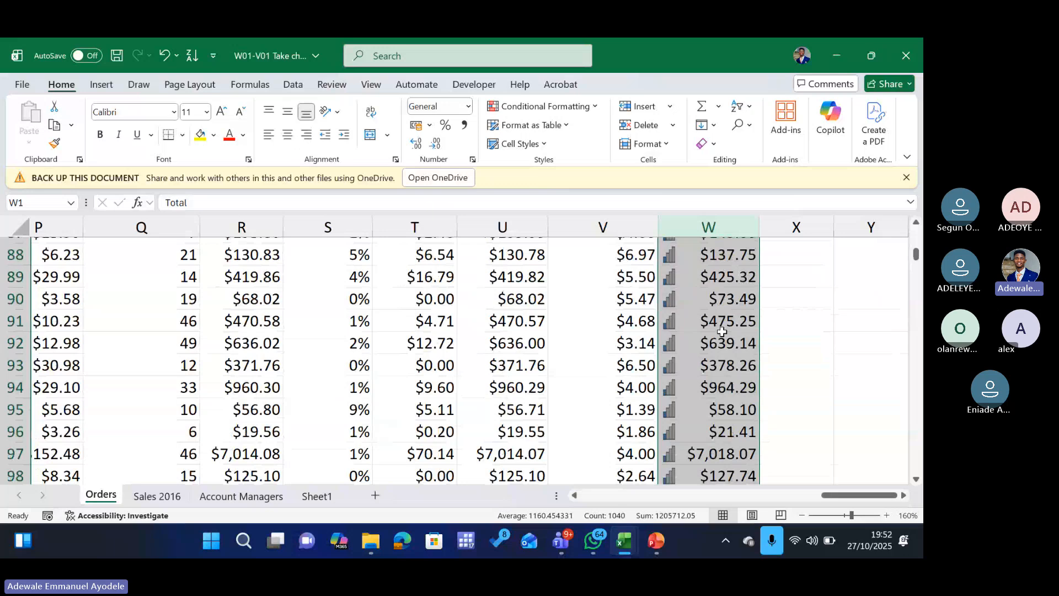
scroll(722, 331, down, 2)
scroll(722, 332, down, 2)
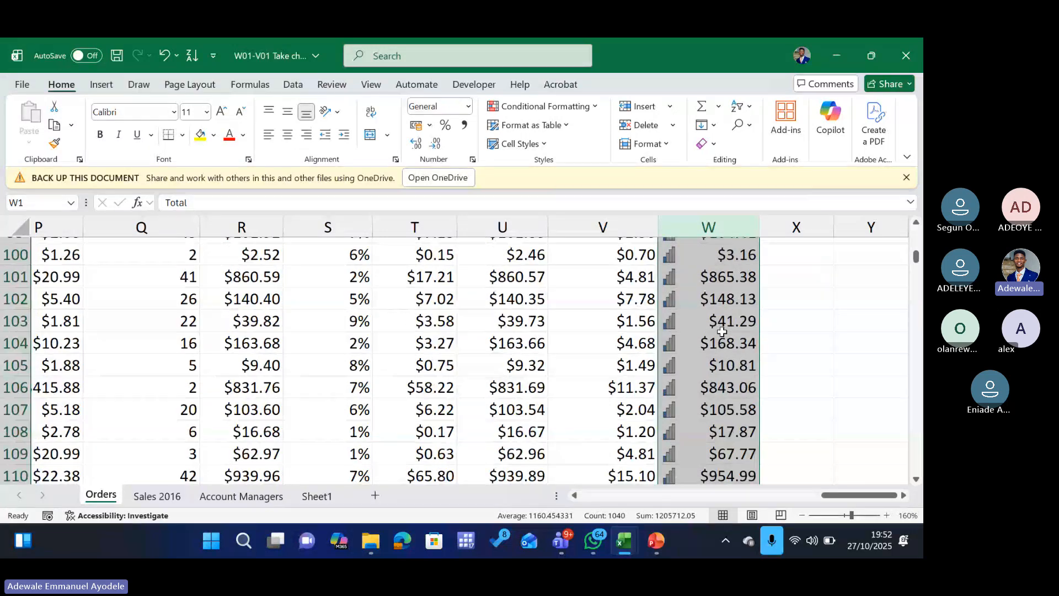
Select the Total amount in W97 and compare its rating icon with those of the rows below
scroll(722, 332, up, 2)
click(720, 324)
scroll(711, 354, down, 2)
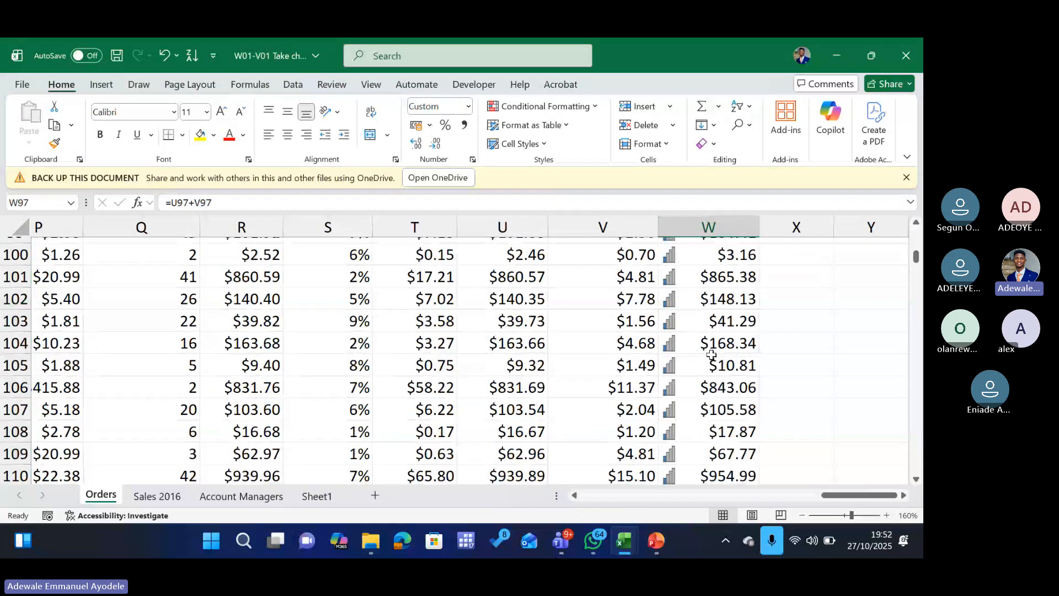
scroll(712, 355, down, 3)
scroll(712, 354, down, 2)
scroll(710, 347, up, 1)
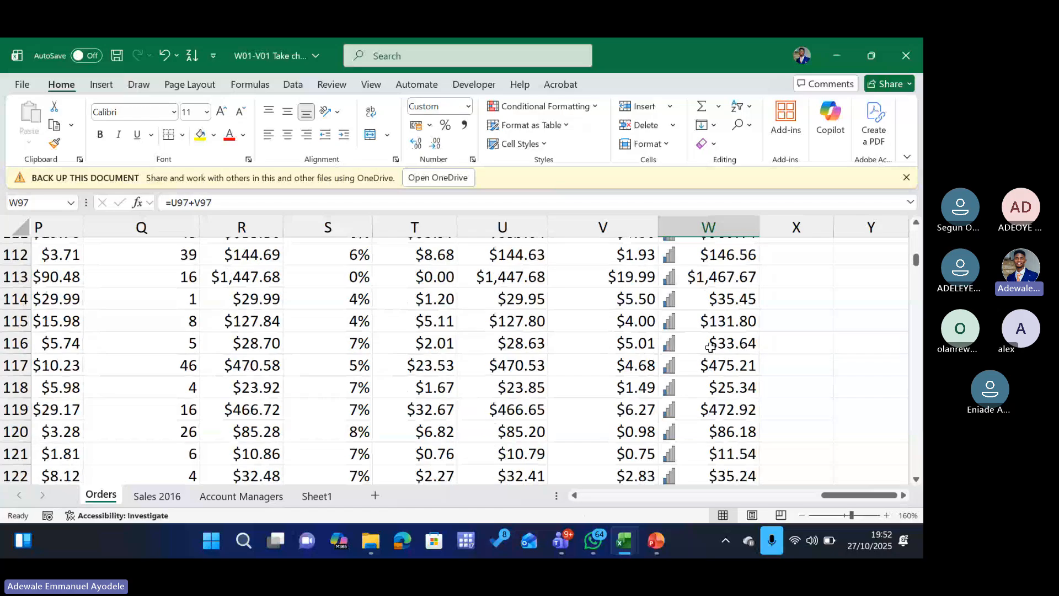
scroll(711, 347, up, 6)
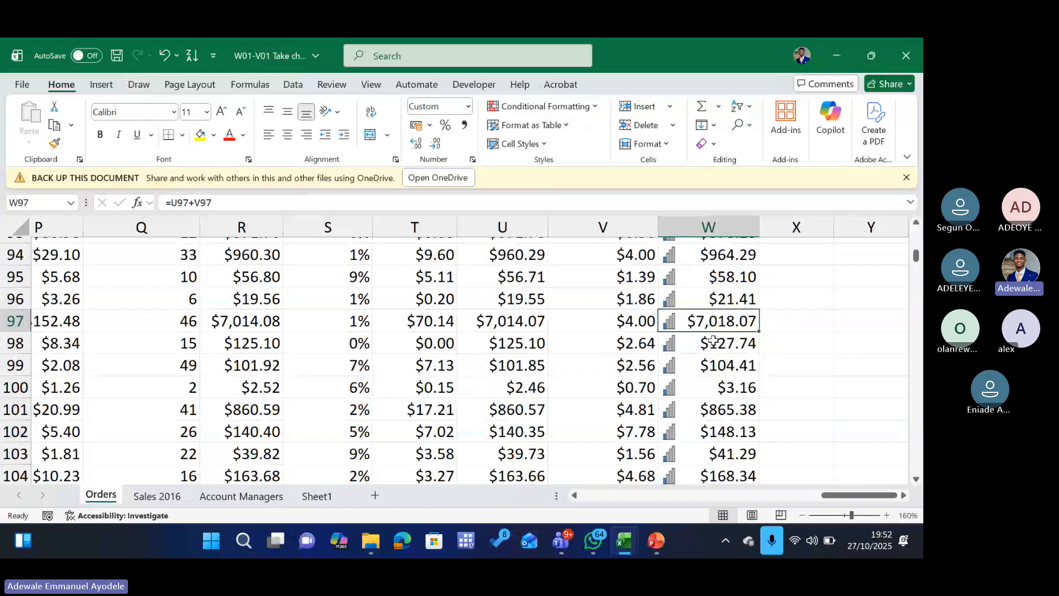
Clear the icon set rule from the entire Total column
key(ctrl+Up)
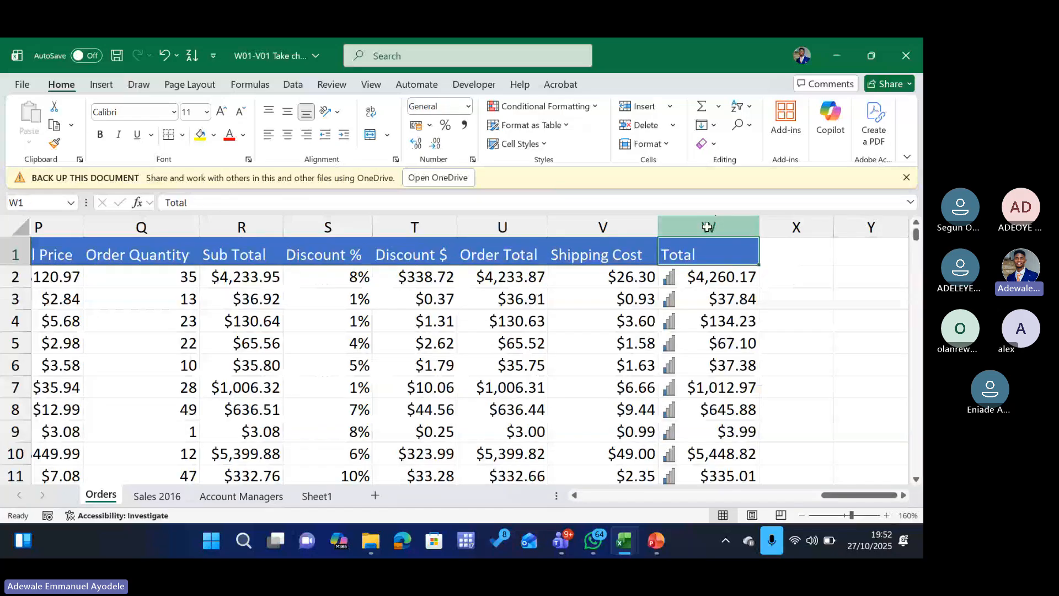
click(708, 226)
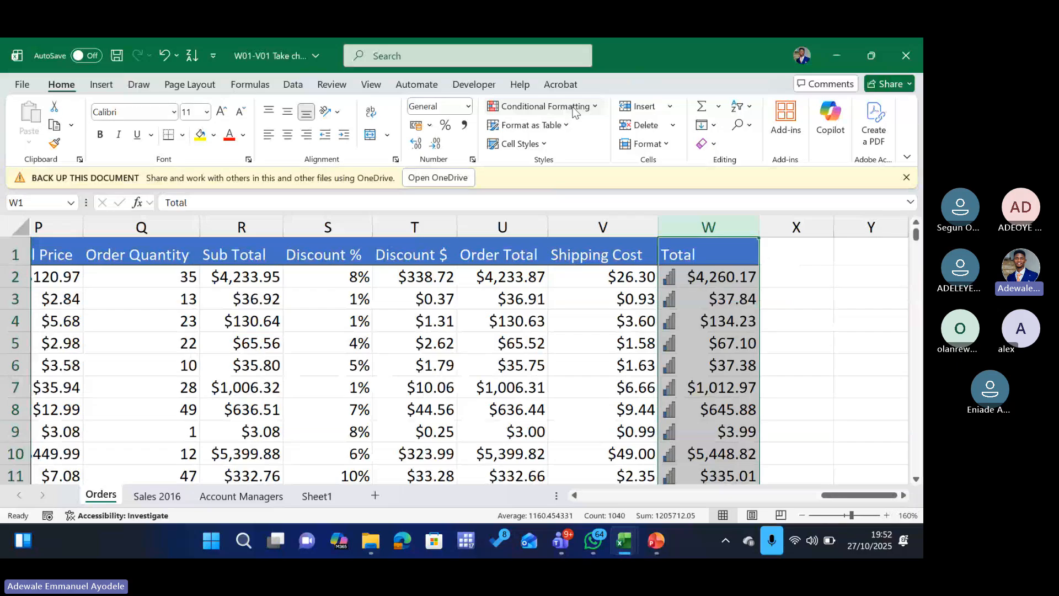
click(574, 108)
mouse_move(561, 299)
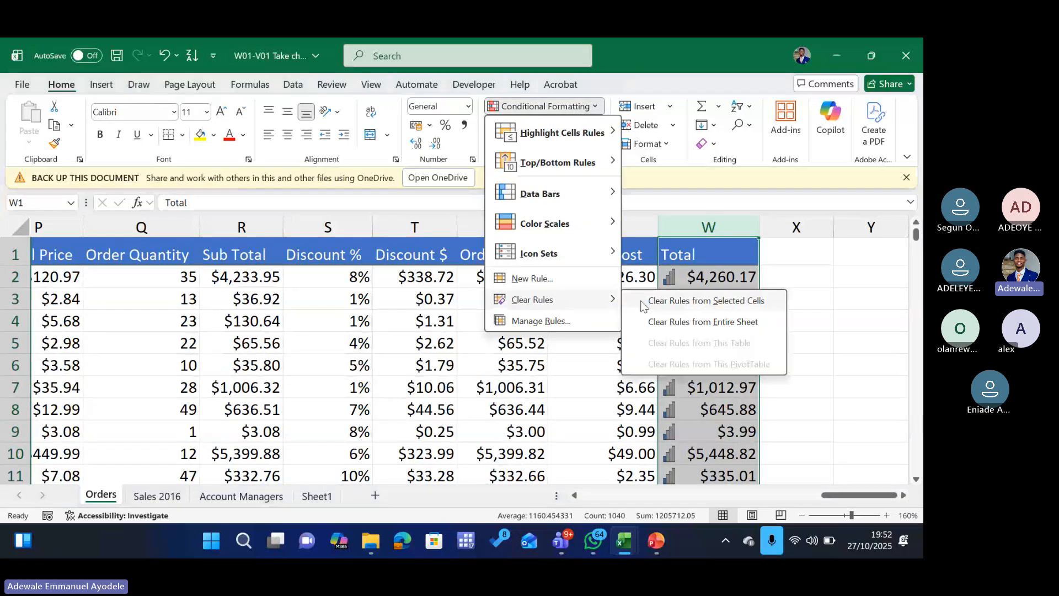
click(713, 304)
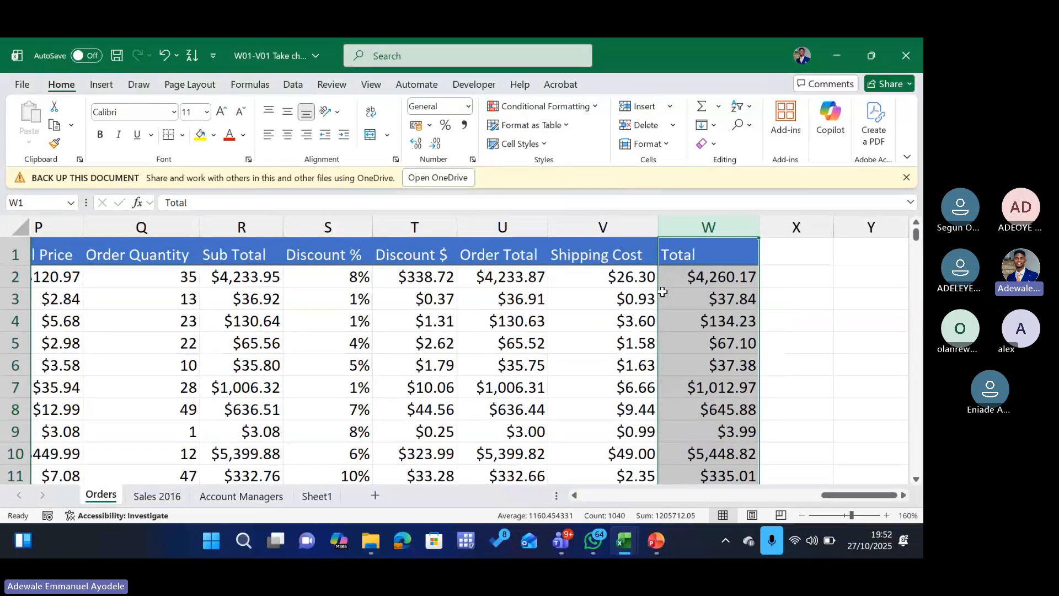
click(577, 107)
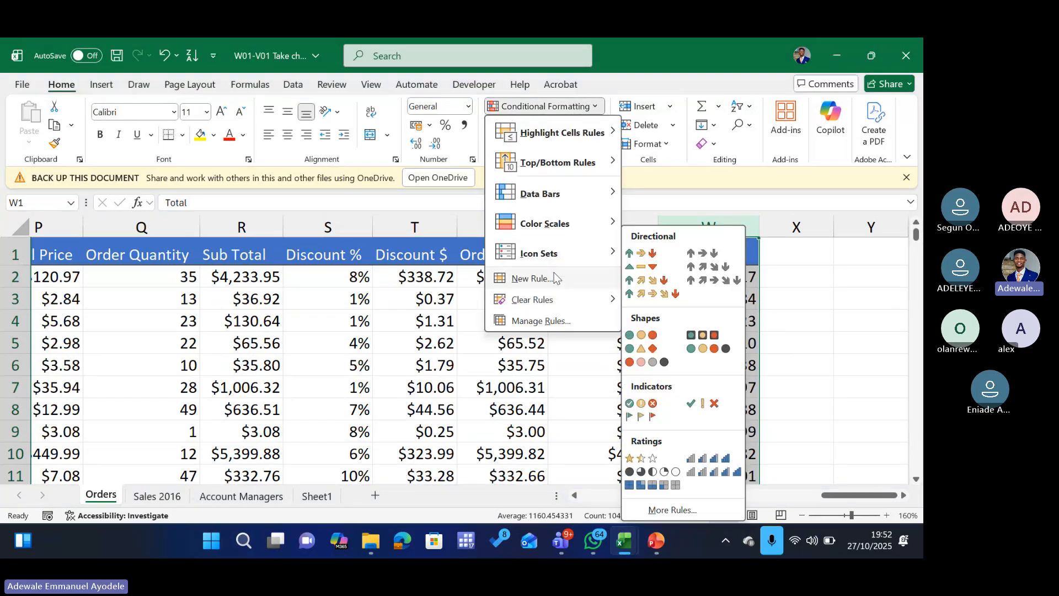
mouse_move(545, 301)
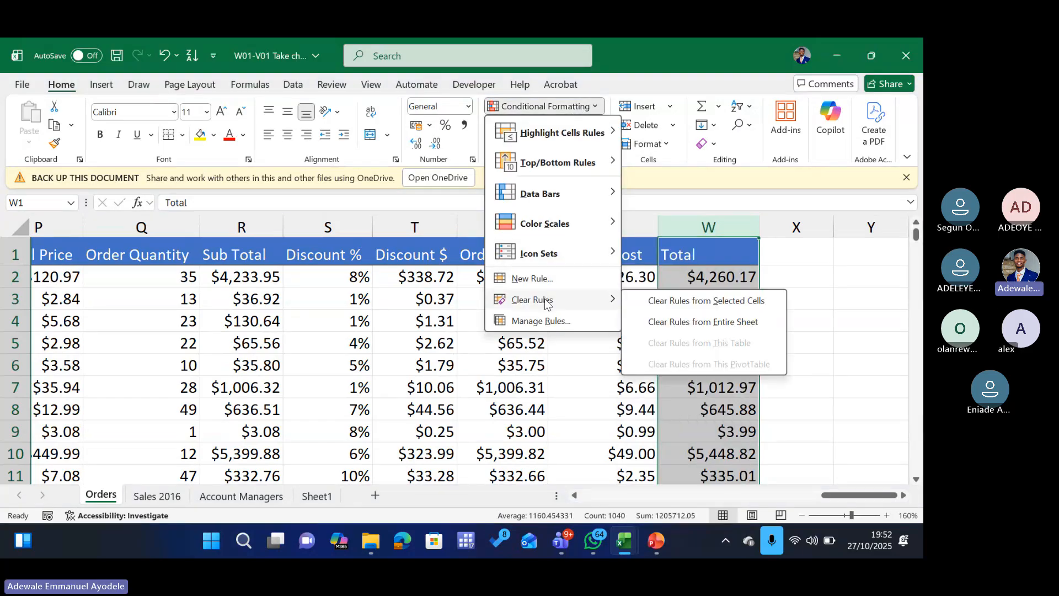
mouse_move(553, 261)
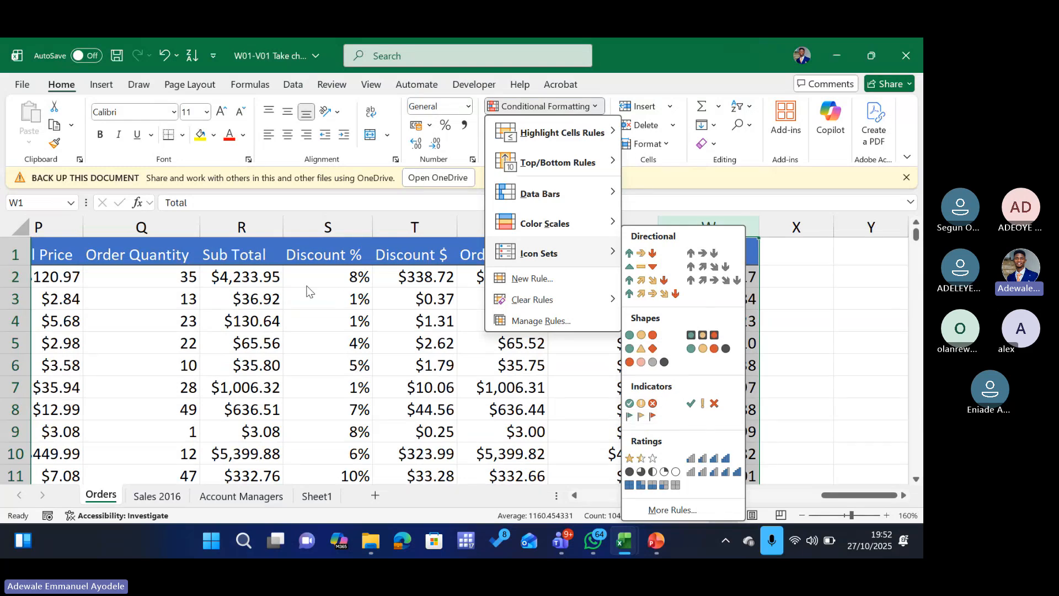
click(396, 243)
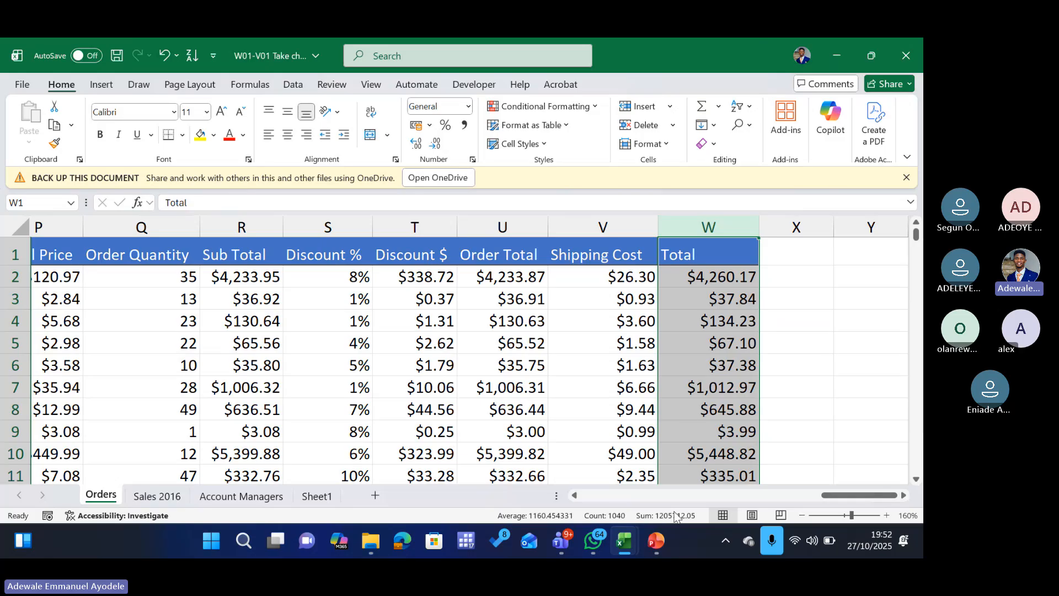
Switch to the Week 3 PowerPoint presentation showing the Highlighting Data with Conditional Formatting slide
mouse_move(653, 543)
click(687, 447)
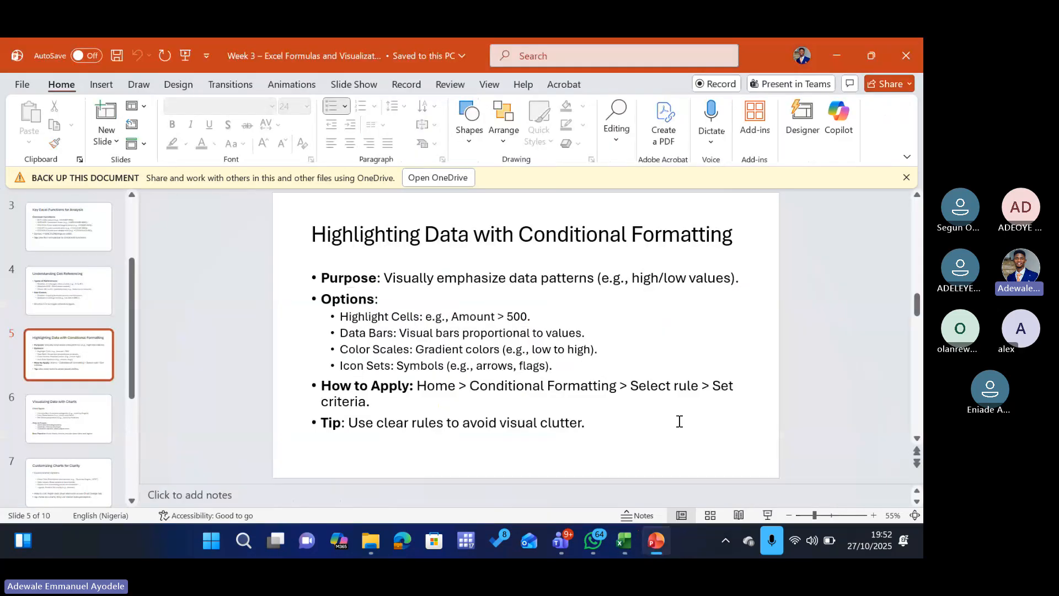